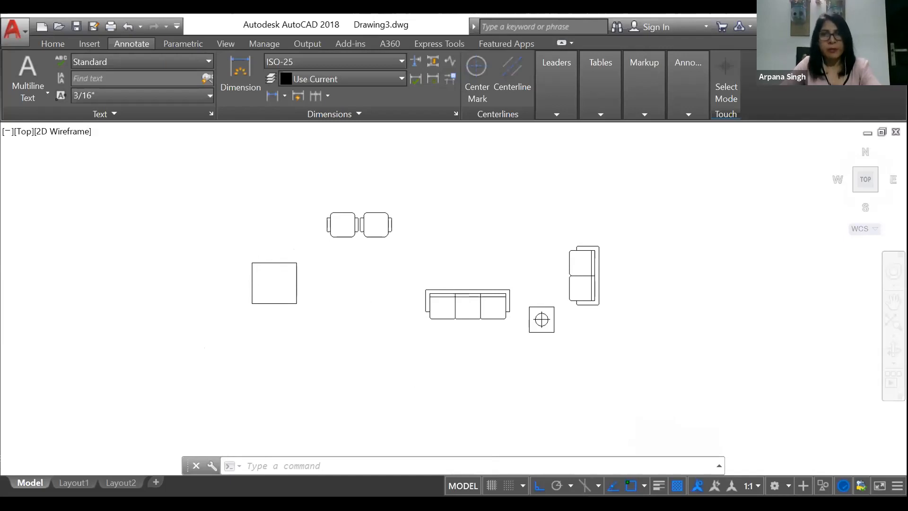
scroll(615, 268, "up", 2)
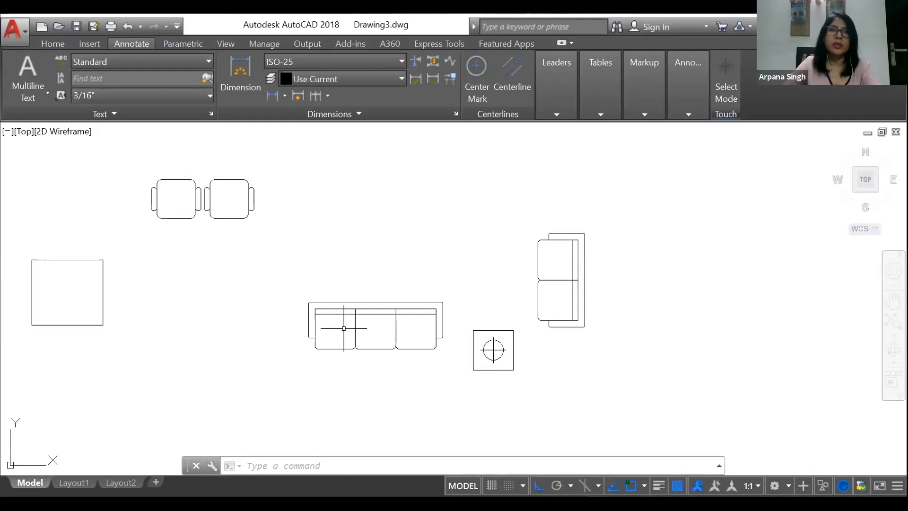
left_click(49, 44)
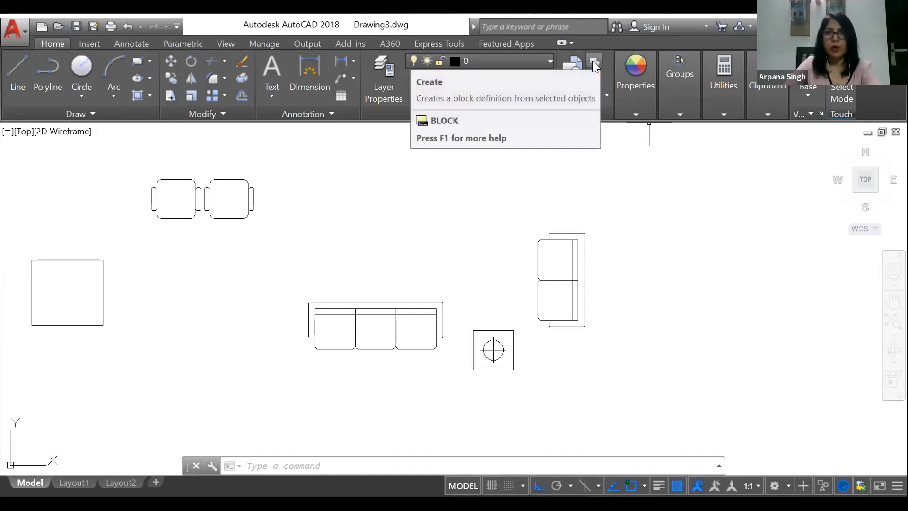
left_click(378, 464)
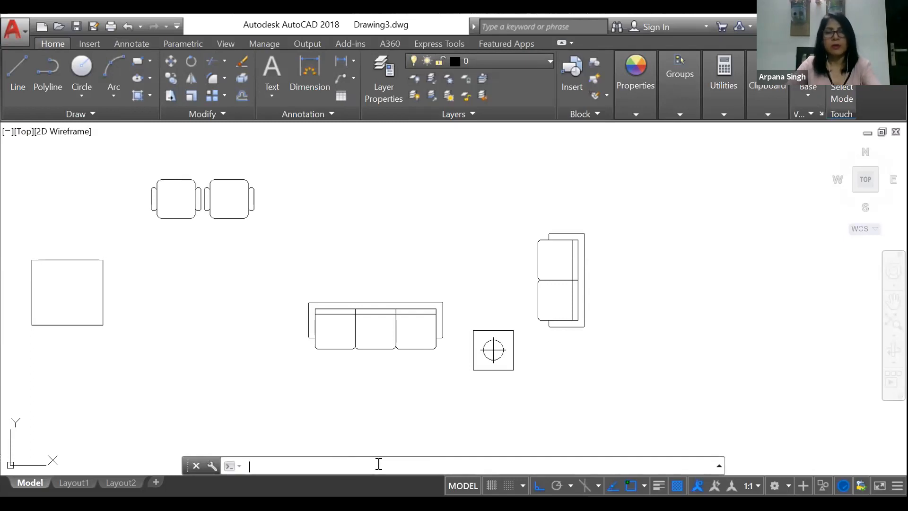
type("b")
key("Return")
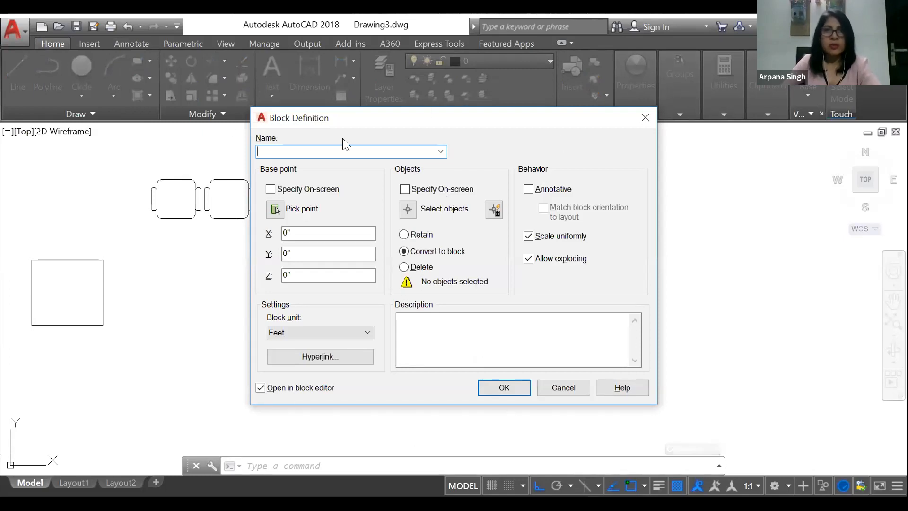
left_click(645, 119)
Step: Start a block definition and name it 2 SEATER SOFA
left_click(596, 65)
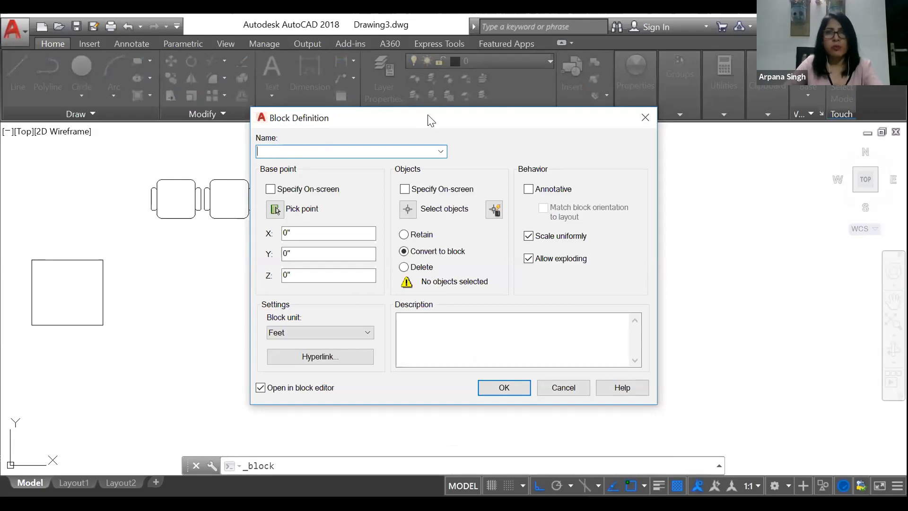
left_click_drag(431, 121, 289, 117)
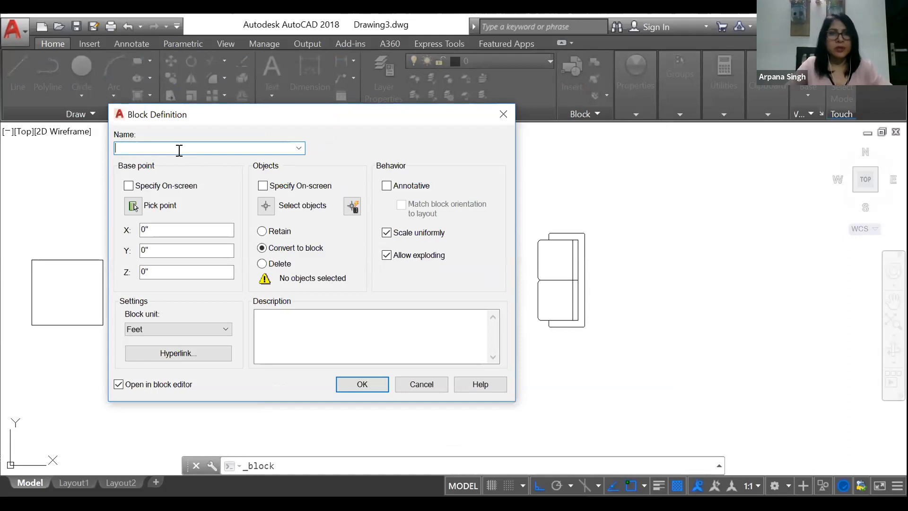
type("2 SEATER SOFA")
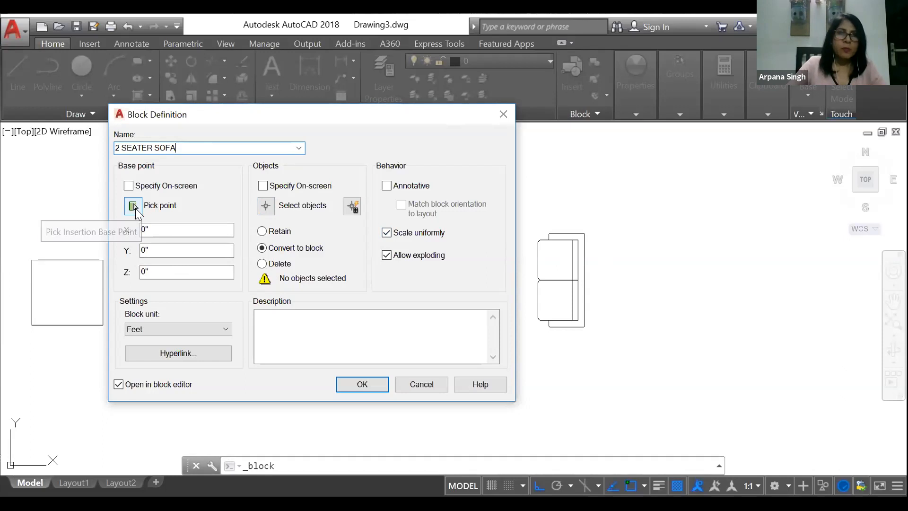
Step: Set the block's base point at the upper-right corner of the two-seat sofa's back and select the whole sofa as its objects
left_click(134, 208)
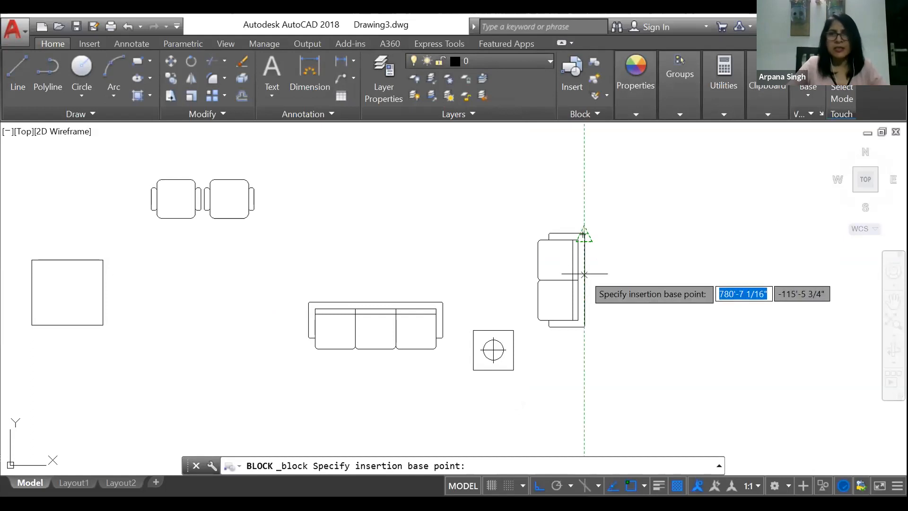
left_click(584, 233)
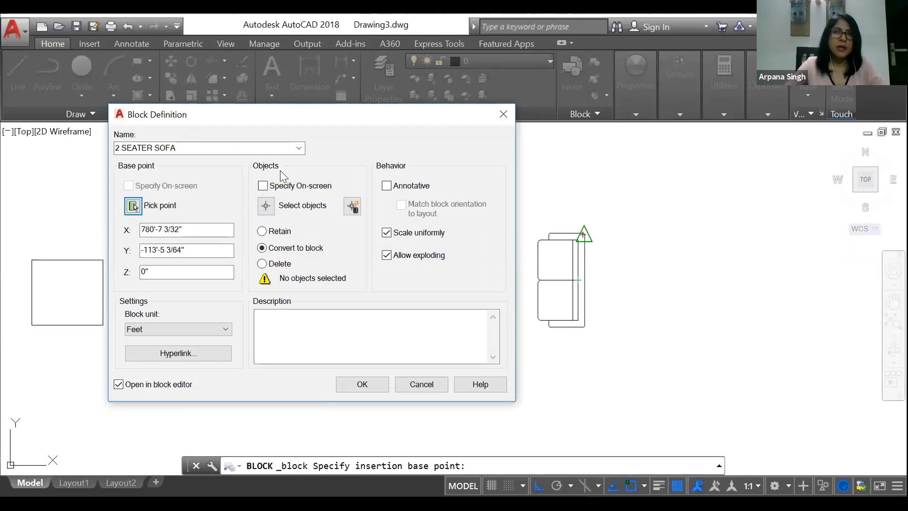
left_click(266, 208)
left_click(529, 216)
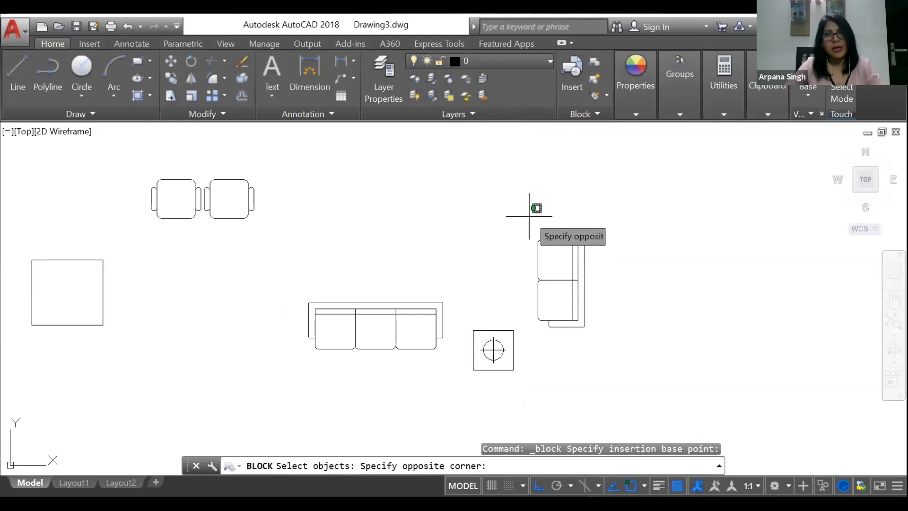
left_click(625, 344)
key("Return")
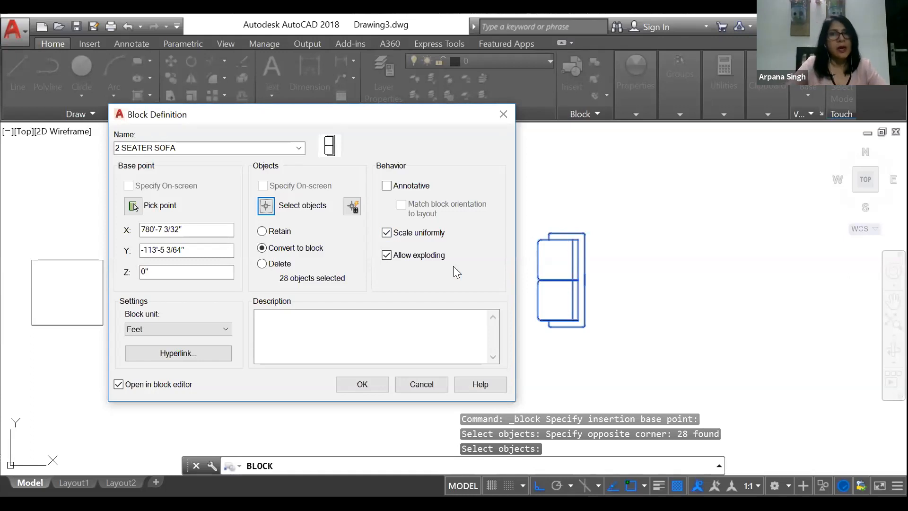
left_click(387, 234)
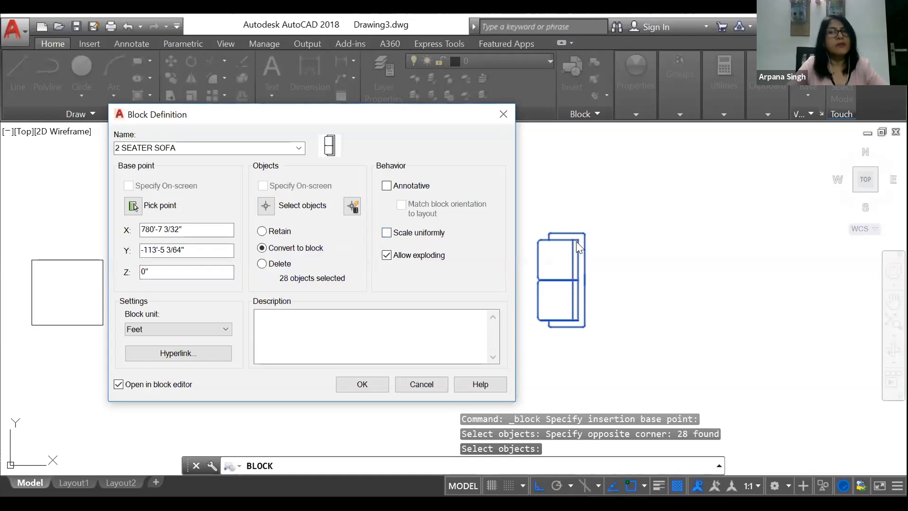
left_click(387, 232)
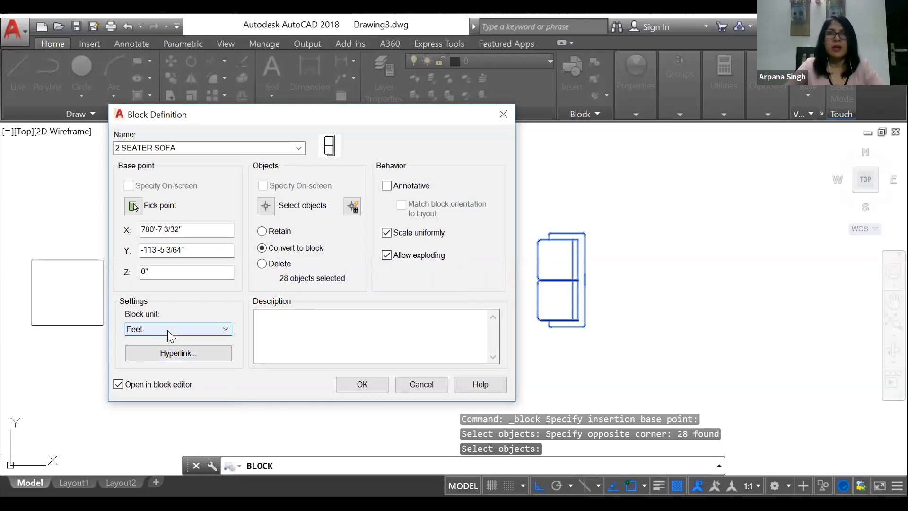
left_click(208, 332)
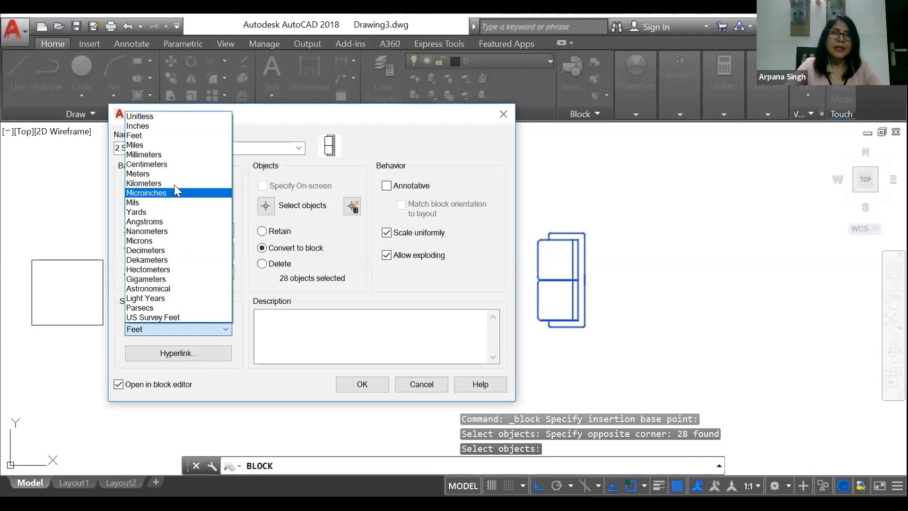
left_click(118, 367)
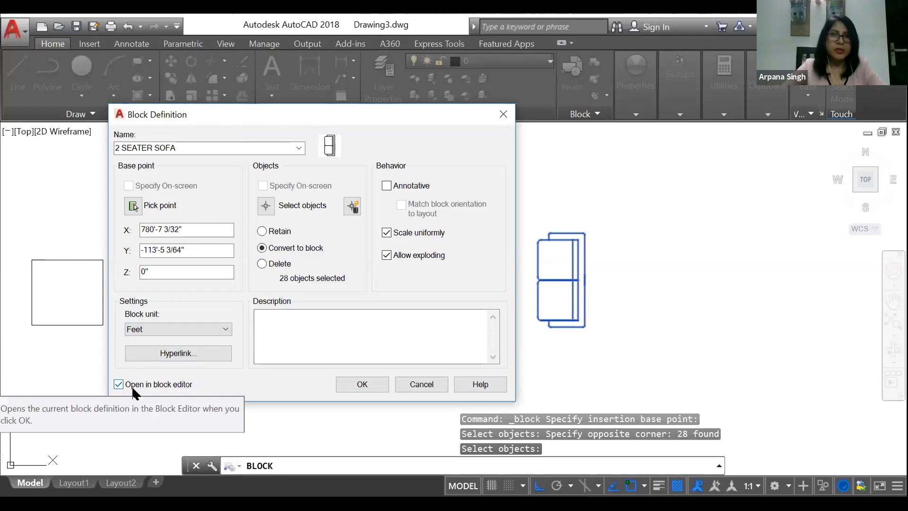
Step: Create the two-seat sofa block, opening it in the block editor, and return to the drawing
left_click(363, 384)
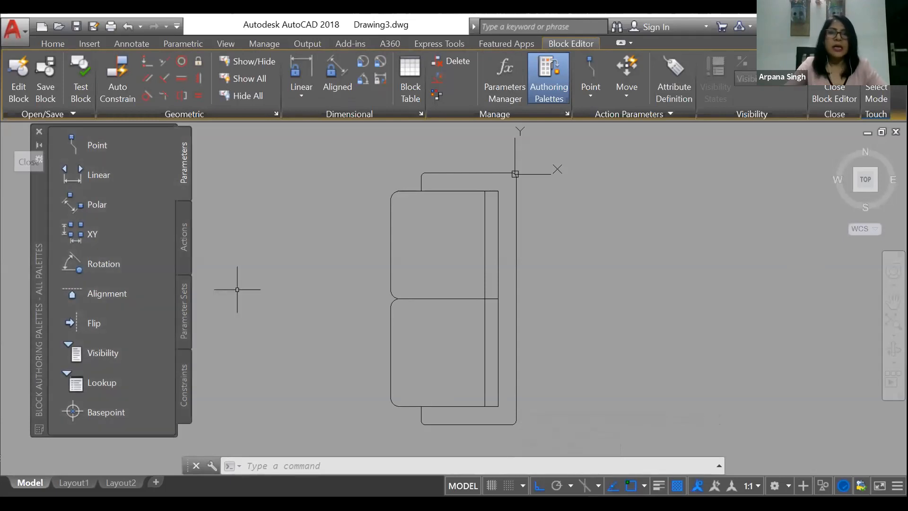
left_click(39, 131)
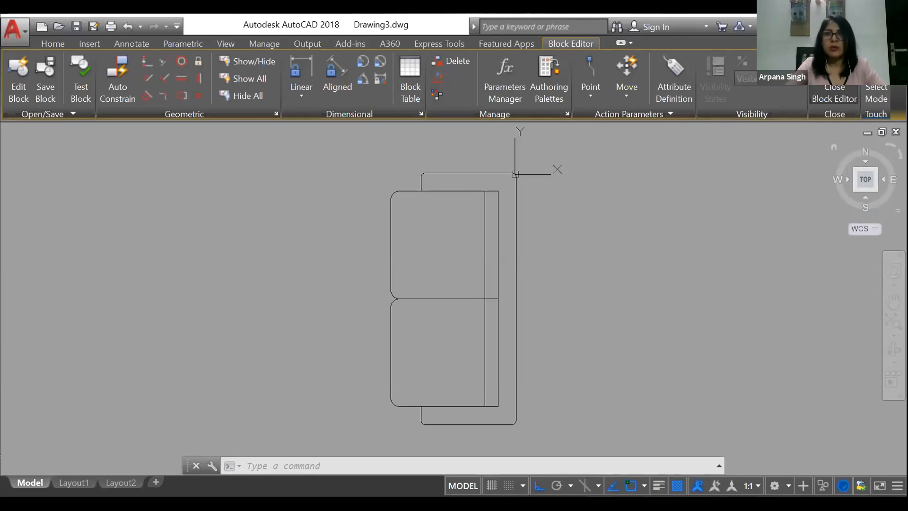
left_click(834, 93)
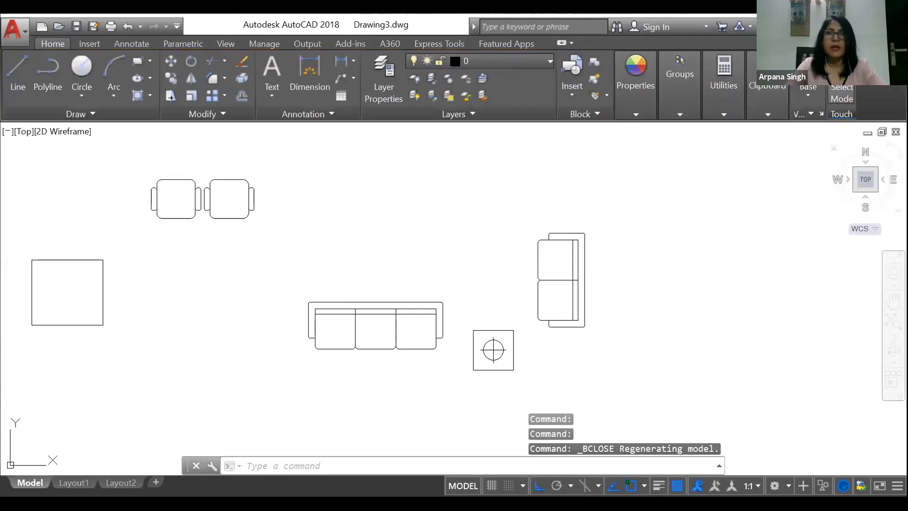
Step: Move the two-seat sofa block up and to the left, above the three-seat sofa, with ortho mode off
left_click(558, 234)
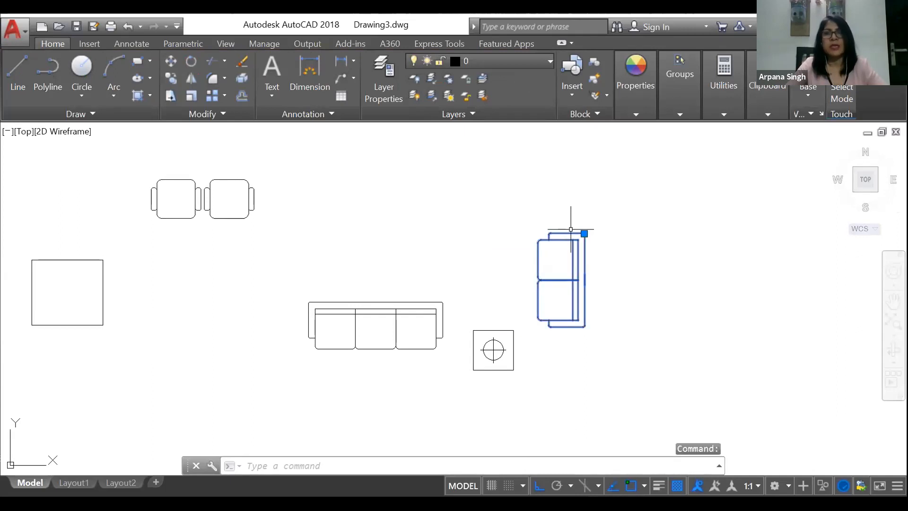
right_click(631, 258)
left_click(662, 259)
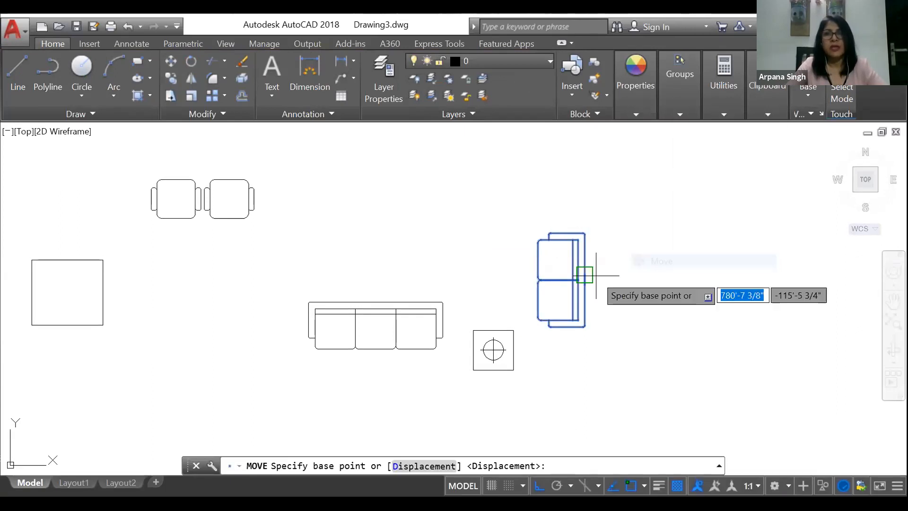
left_click(584, 273)
key("F8")
left_click(434, 193)
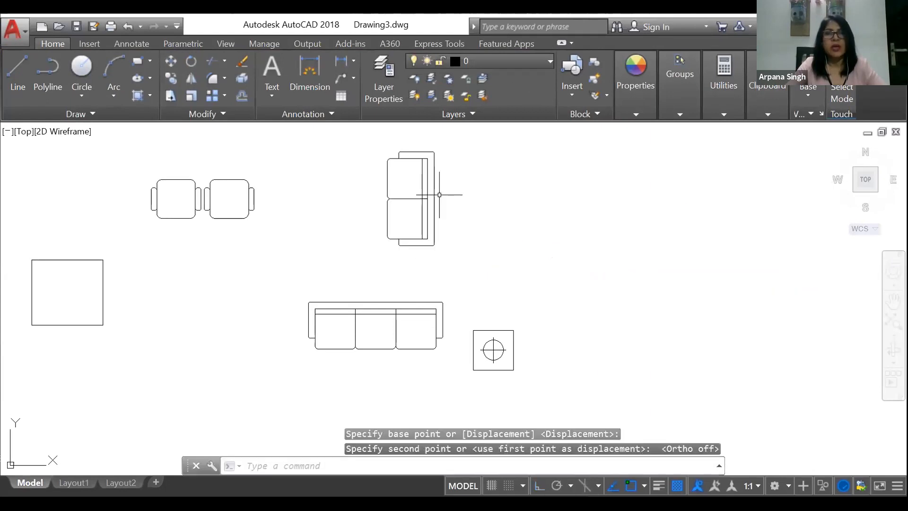
Step: Move the two-seat sofa block to the open area up and right of the side table and check the gallery of insertable blocks
left_click(394, 200)
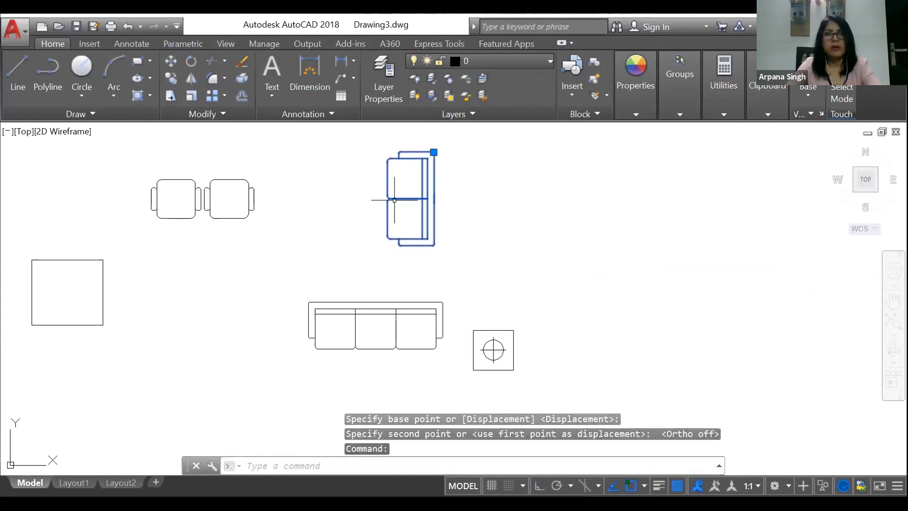
left_click(566, 98)
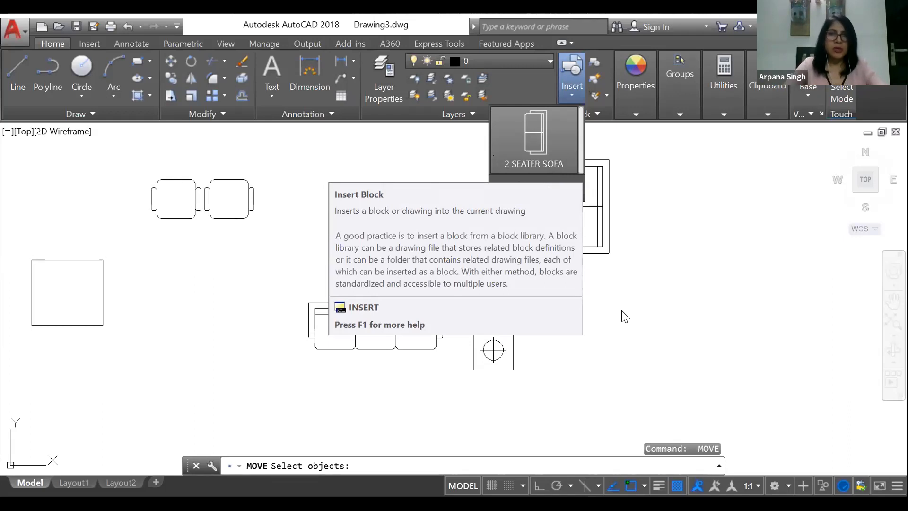
key("Escape")
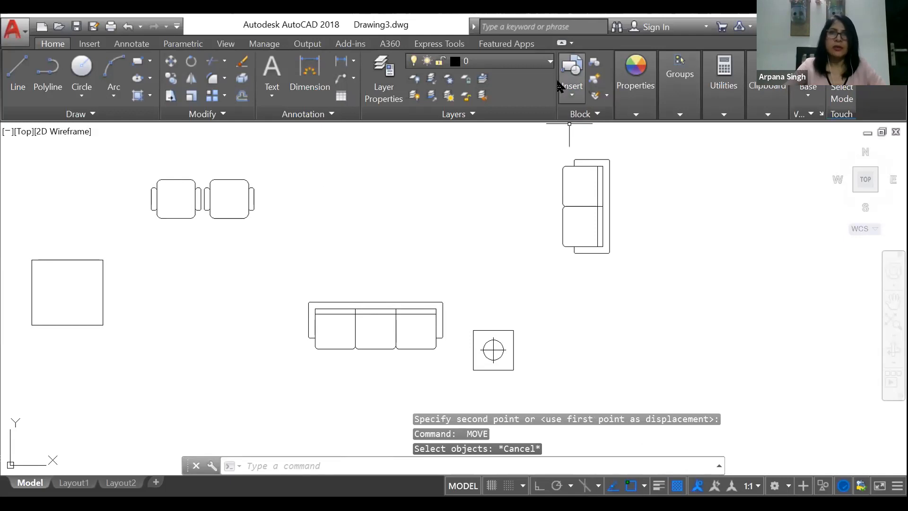
Step: Start another block definition and name it 3SEATER SOFA
left_click(594, 62)
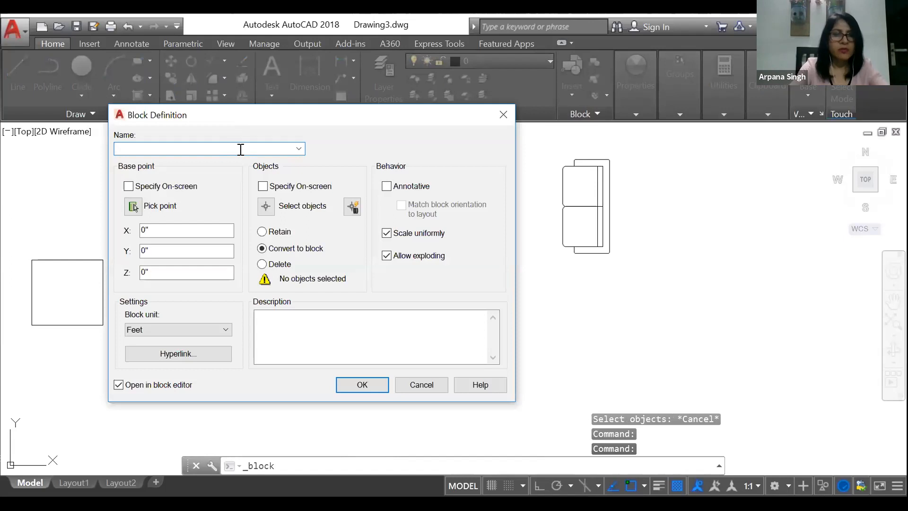
type("3")
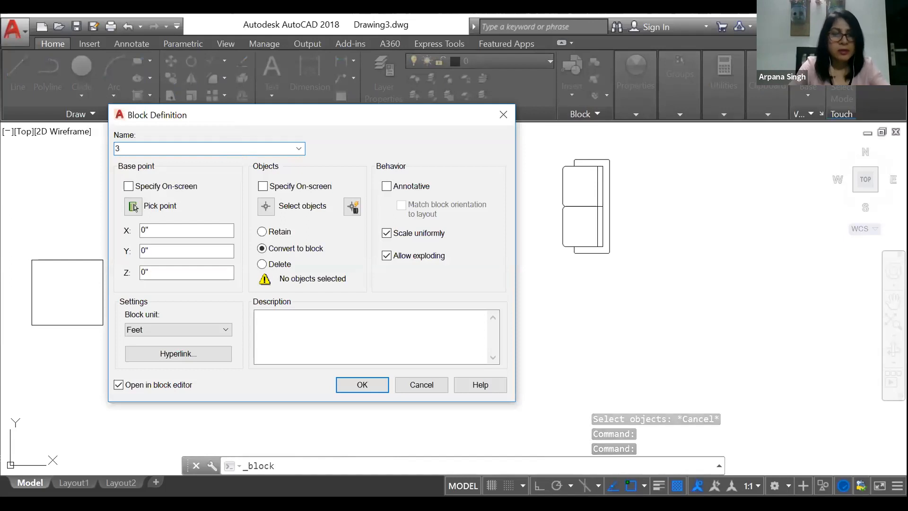
type("SEATR")
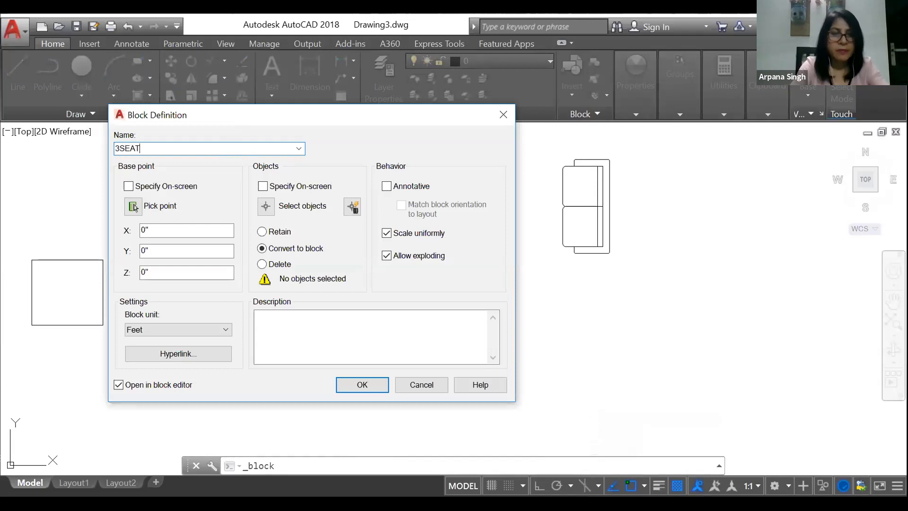
key("BackSpace")
type("ER SOFA")
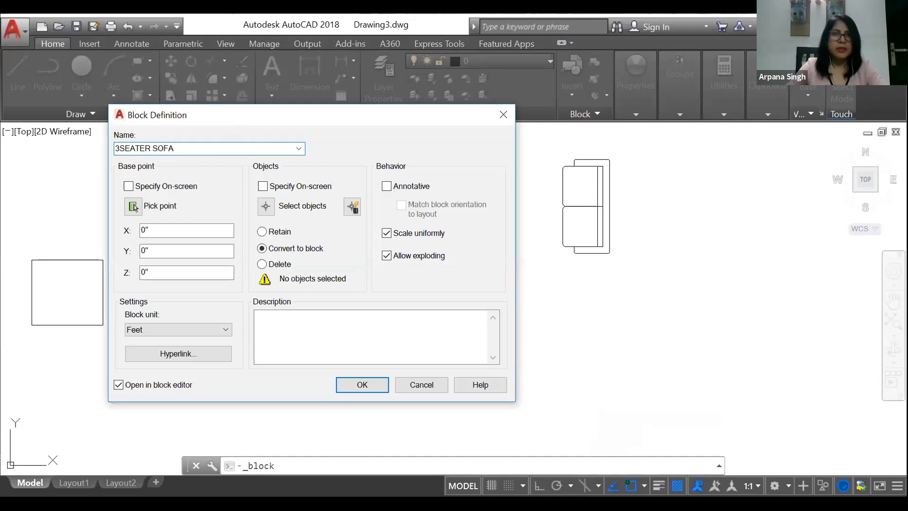
Step: Set the base point at the middle of the three-seat sofa's inner backrest line and select the whole sofa as the block's objects
left_click(134, 207)
left_click(261, 200)
left_click(262, 203)
left_click(268, 270)
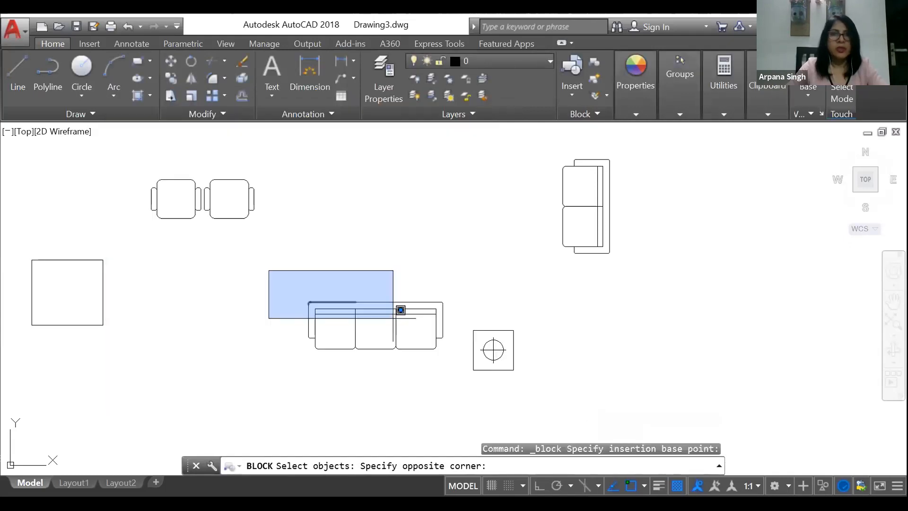
left_click(459, 377)
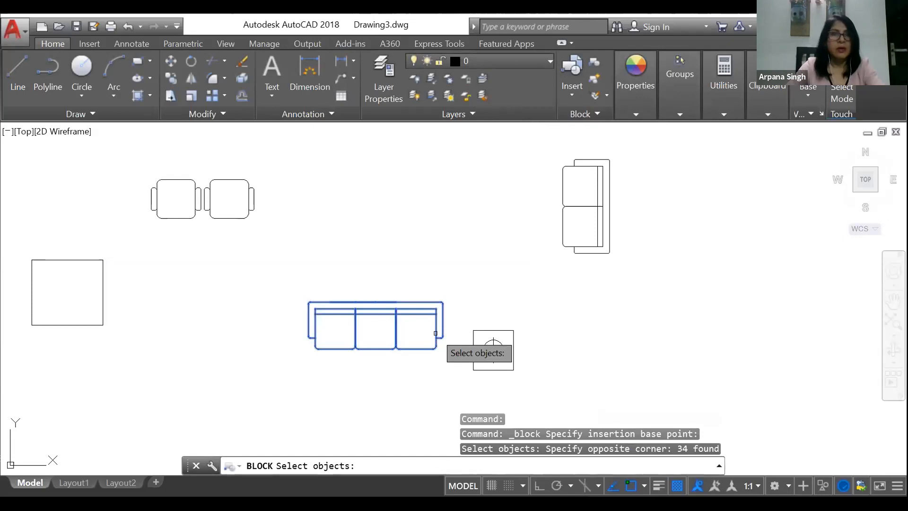
key("Return")
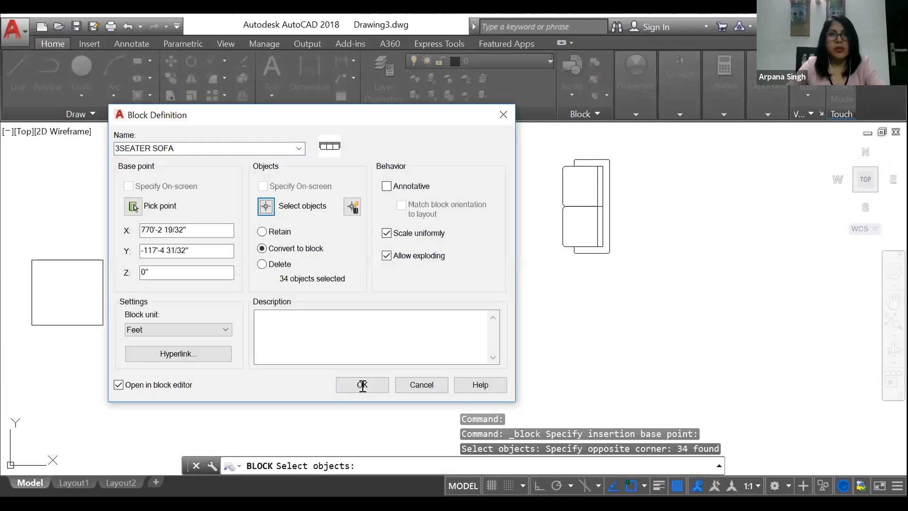
Step: Create the three-seat sofa block, returning from the block editor to the drawing, and check the gallery of insertable blocks
left_click(362, 385)
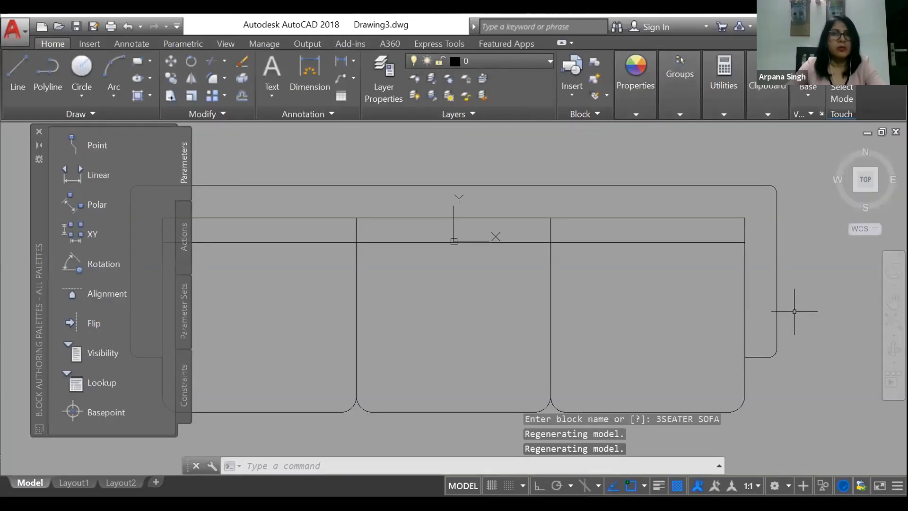
left_click(39, 131)
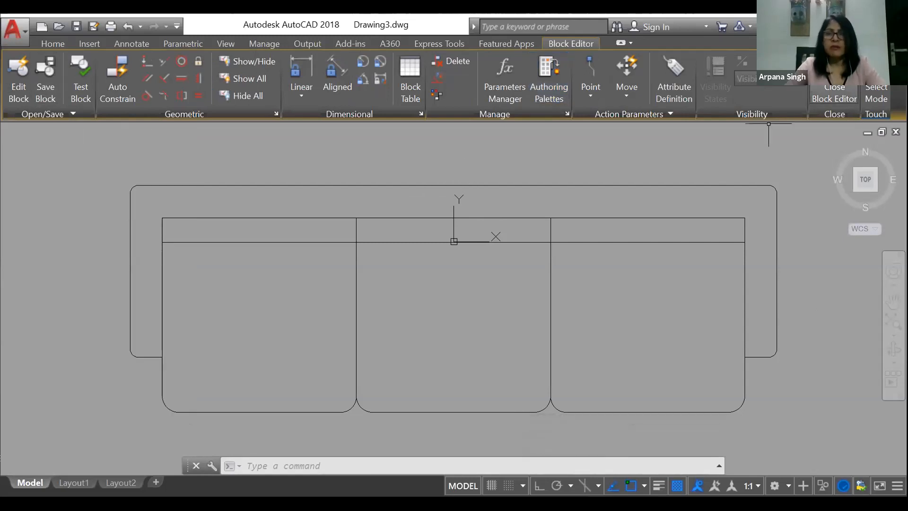
left_click(834, 92)
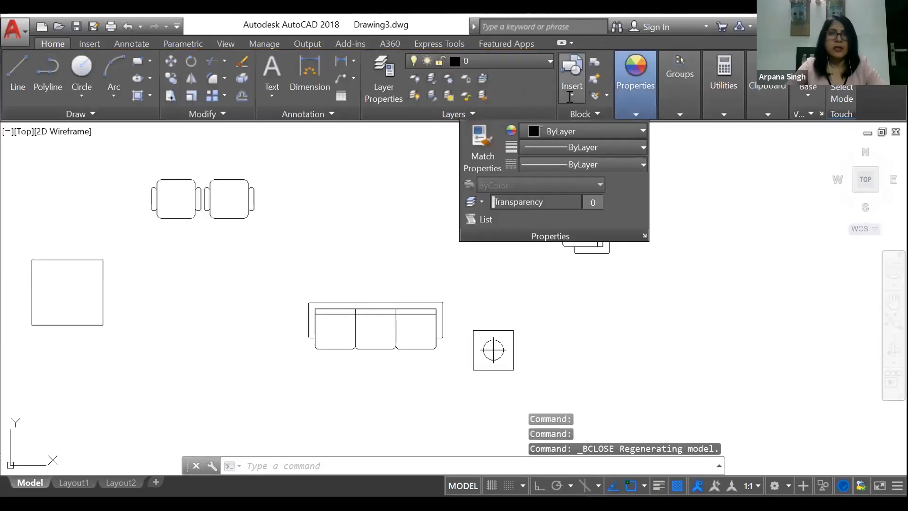
left_click(570, 94)
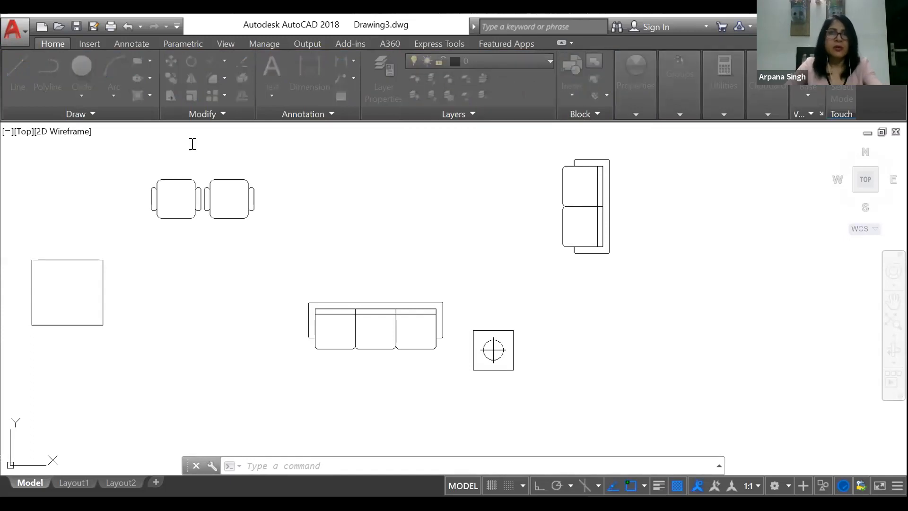
Step: Start another block definition and name it CENTER TABLE
type("b")
key("Return")
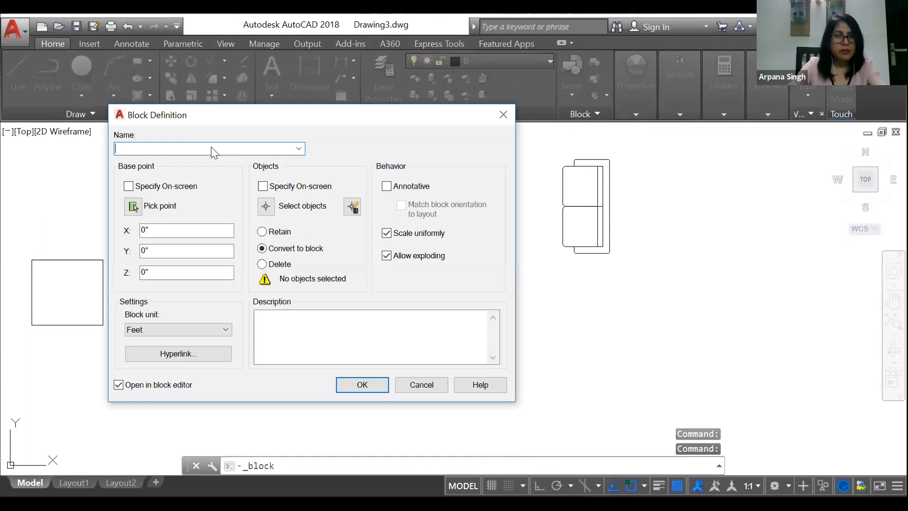
type("CENTER TA")
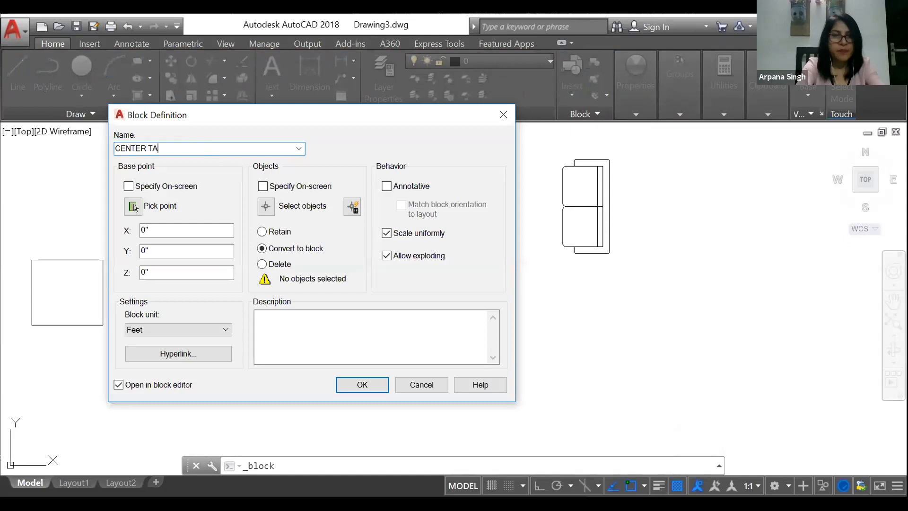
type("BLE")
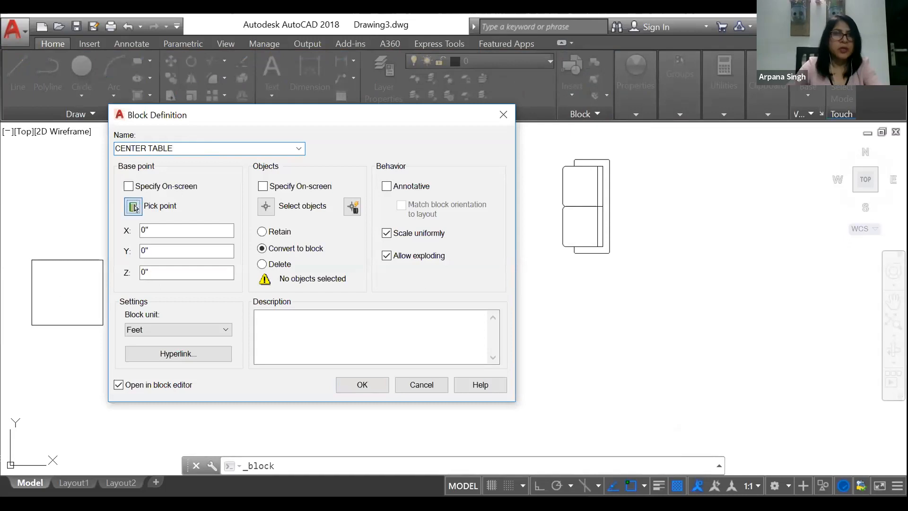
Step: Create the center table block from the plain square with its base point at the upper-right corner, and return from the block editor to the drawing
left_click(134, 207)
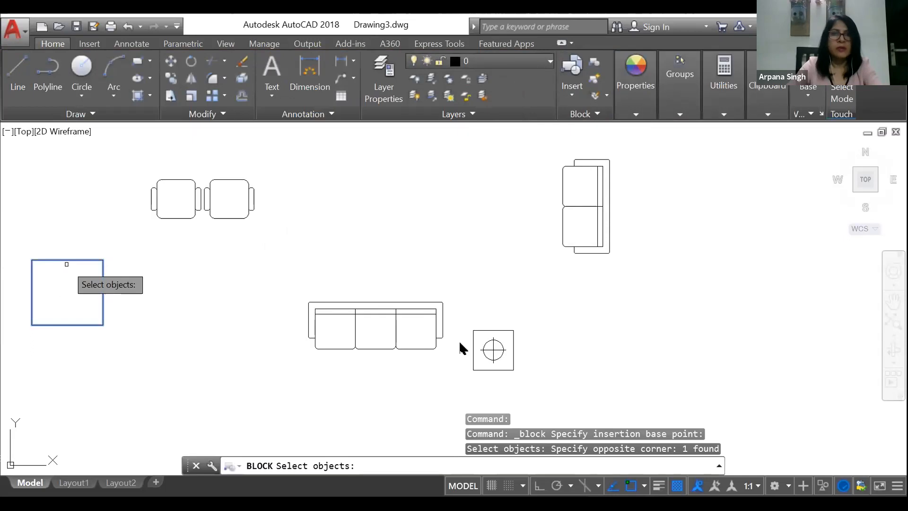
key("Return")
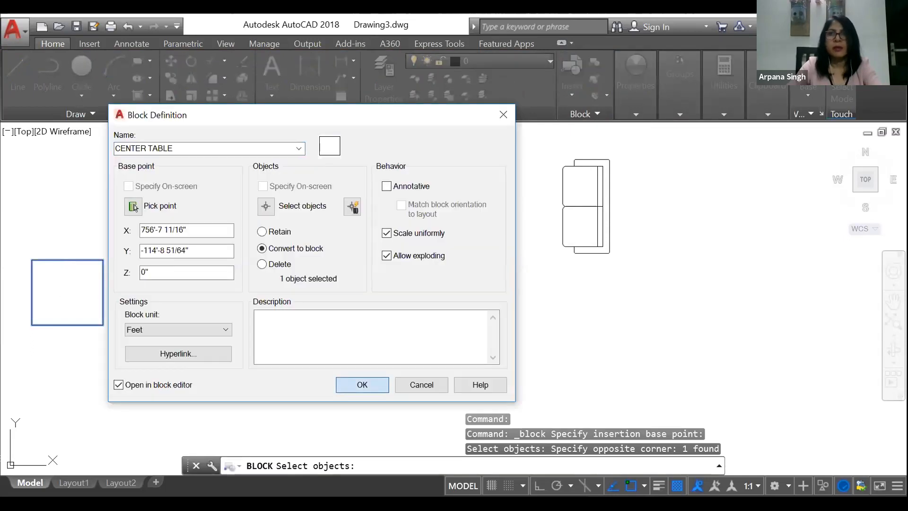
key("Return")
left_click(835, 94)
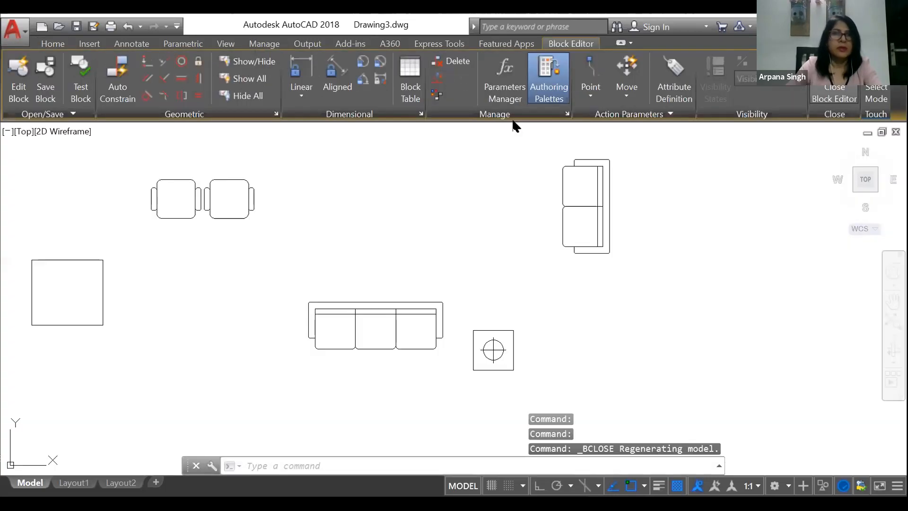
Step: Start a block definition named PUFFY with its base point at the midpoint of the left seat's top edge
left_click(591, 61)
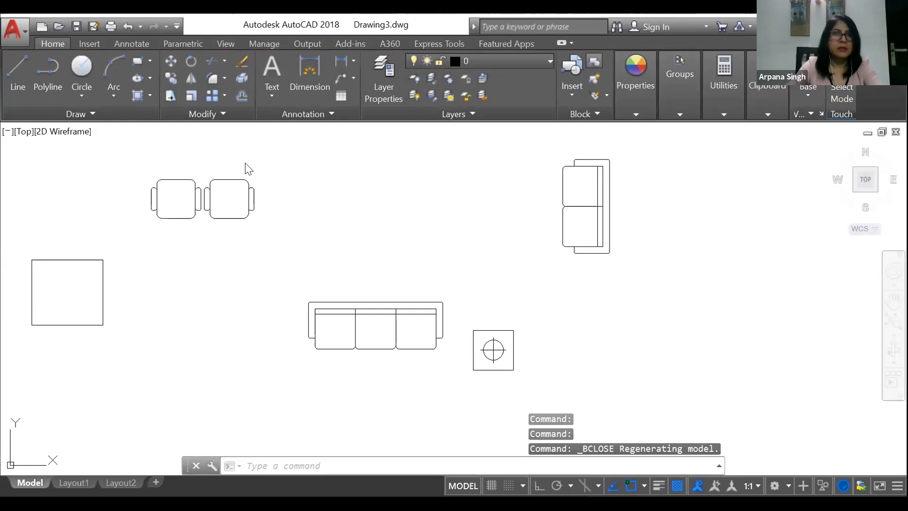
type("PUFFY")
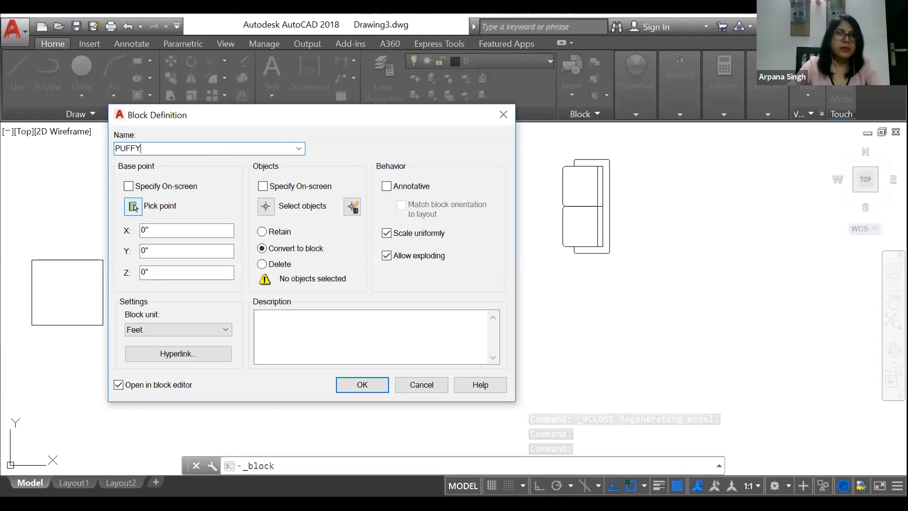
left_click(134, 207)
left_click(258, 207)
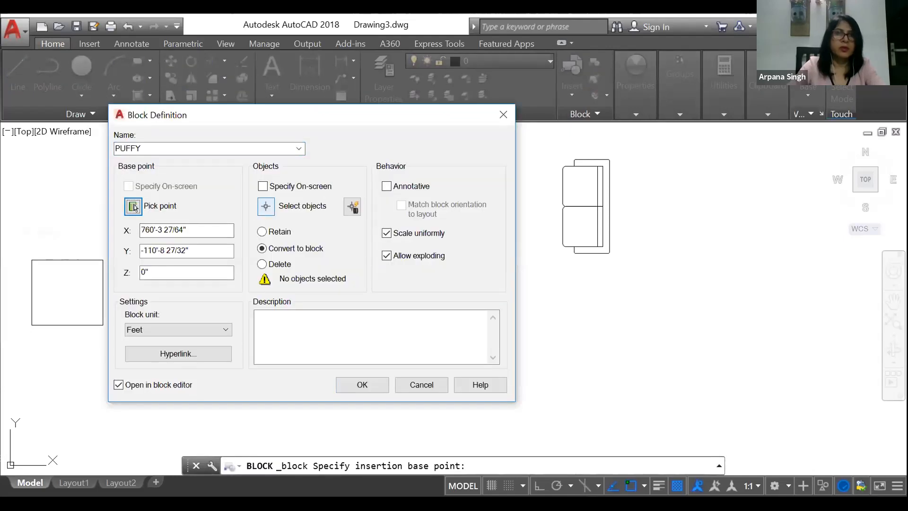
Step: Select both small armchair seats as the PUFFY block's objects and create the block, returning from the block editor to the drawing
left_click(266, 207)
left_click(129, 172)
left_click(290, 233)
key("Return")
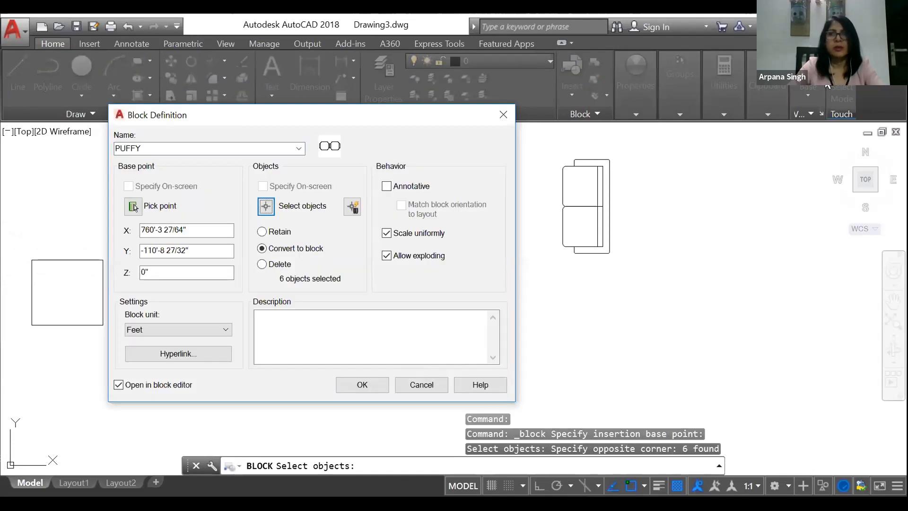
left_click(362, 385)
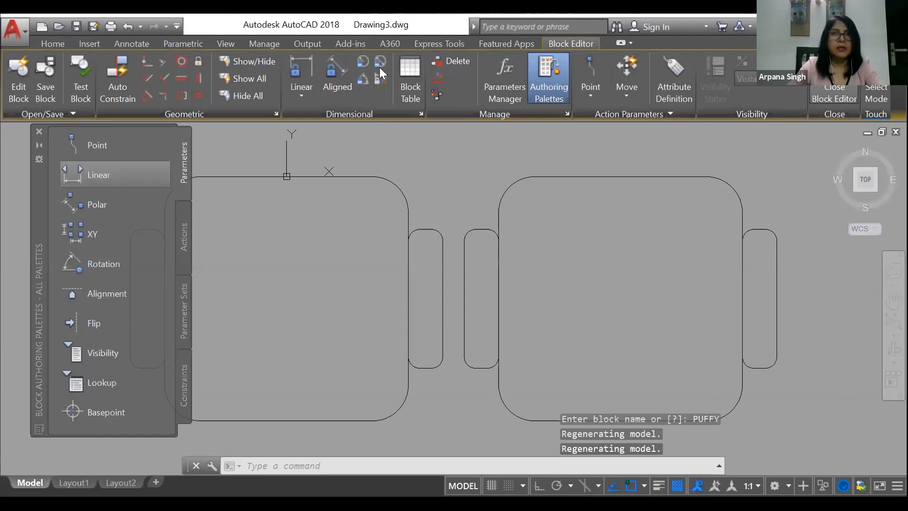
left_click(834, 92)
Step: Start a block definition named SIDE UNIT with its base point at the upper-left corner of the small side table's square
left_click(593, 62)
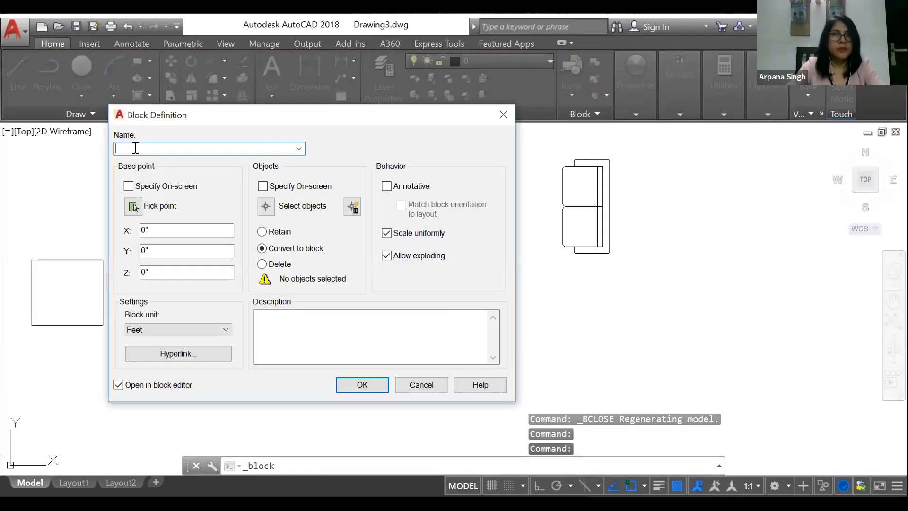
type("SIDE")
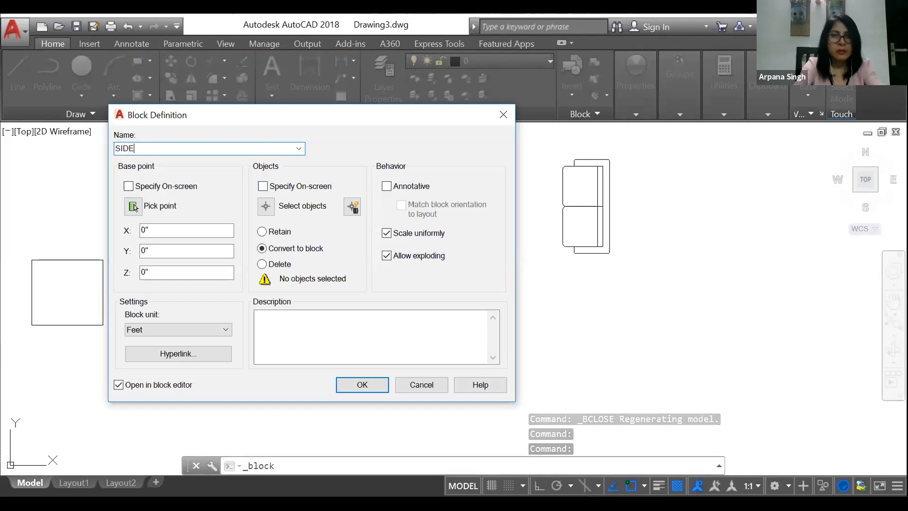
type(" UNIT")
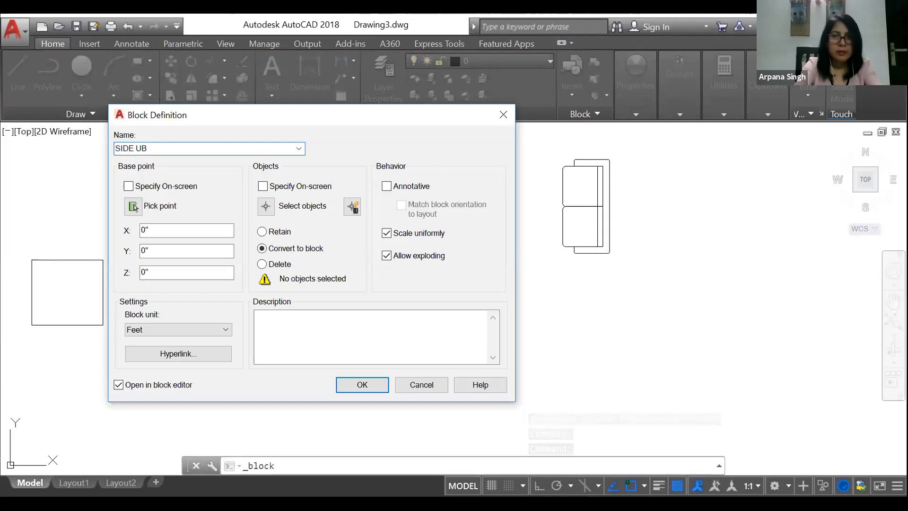
left_click(133, 207)
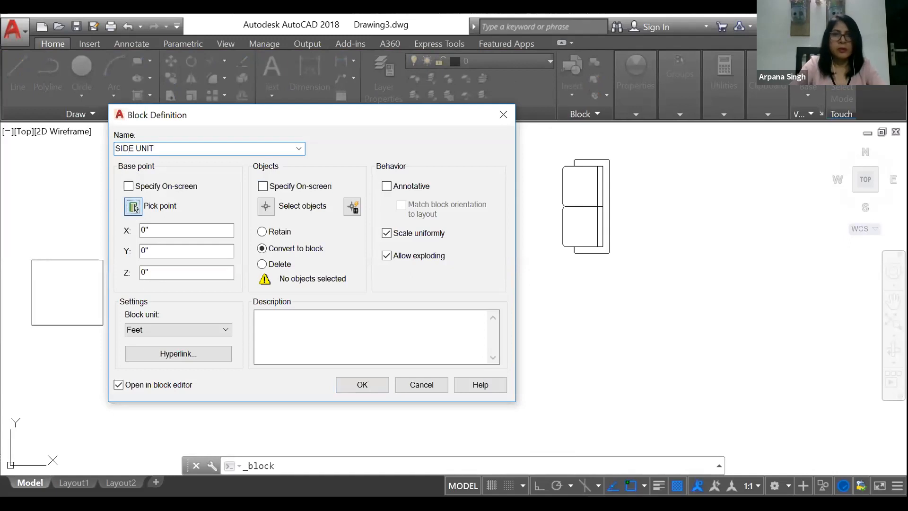
left_click(134, 207)
left_click(407, 305)
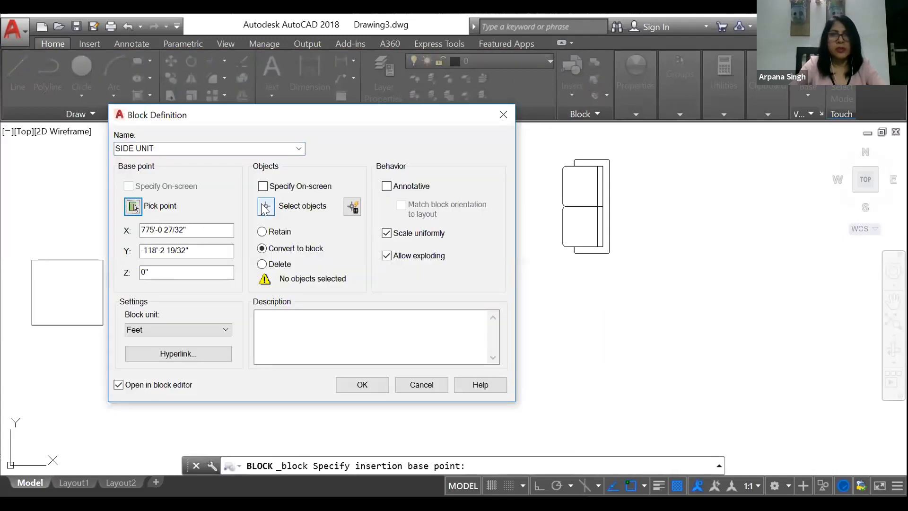
Step: Select the whole side table as the SIDE UNIT block's objects and create the block, returning from the block editor to the drawing
left_click(266, 206)
left_click(459, 316)
left_click(542, 375)
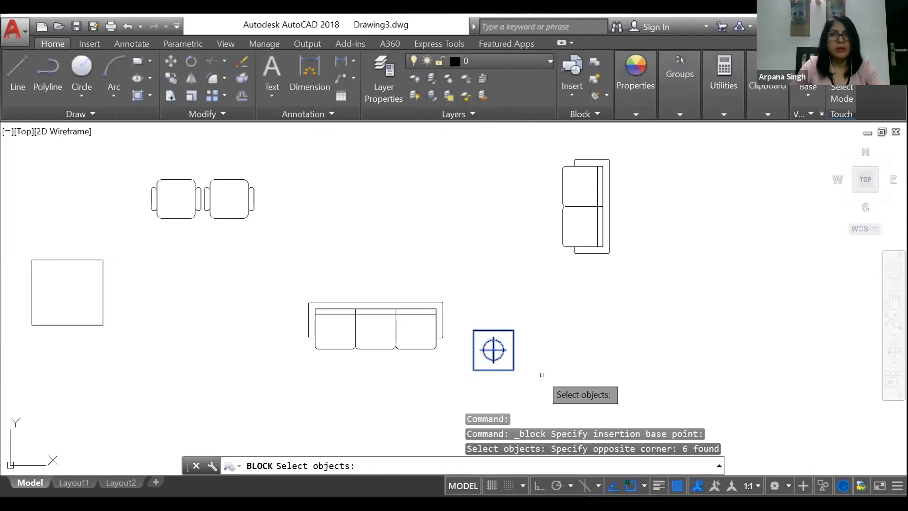
key("Return")
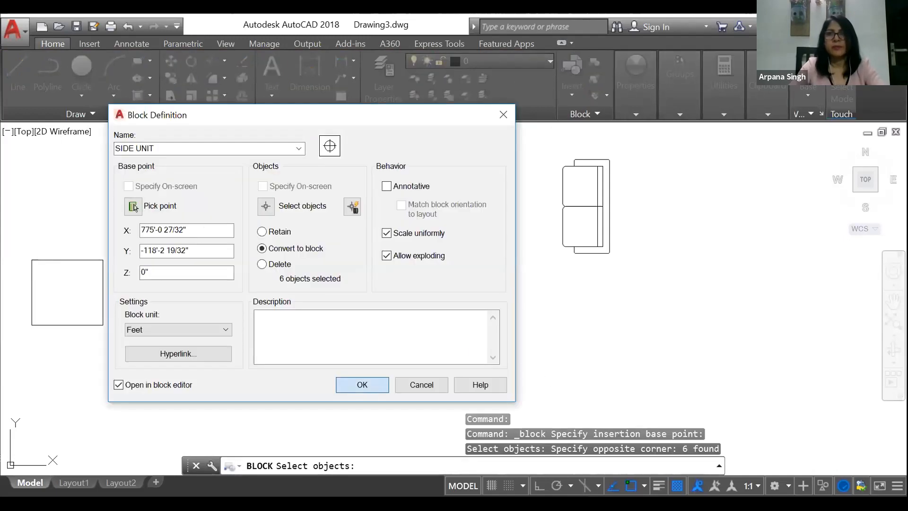
left_click(362, 385)
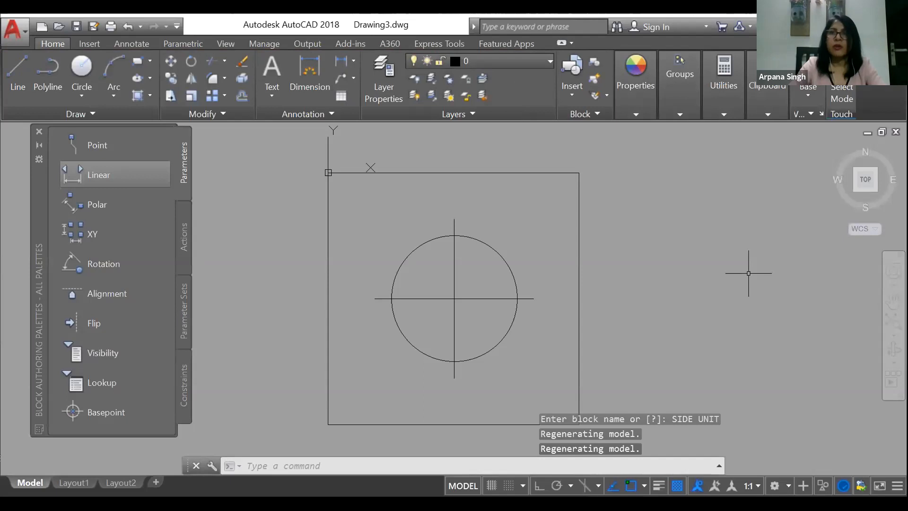
left_click(835, 91)
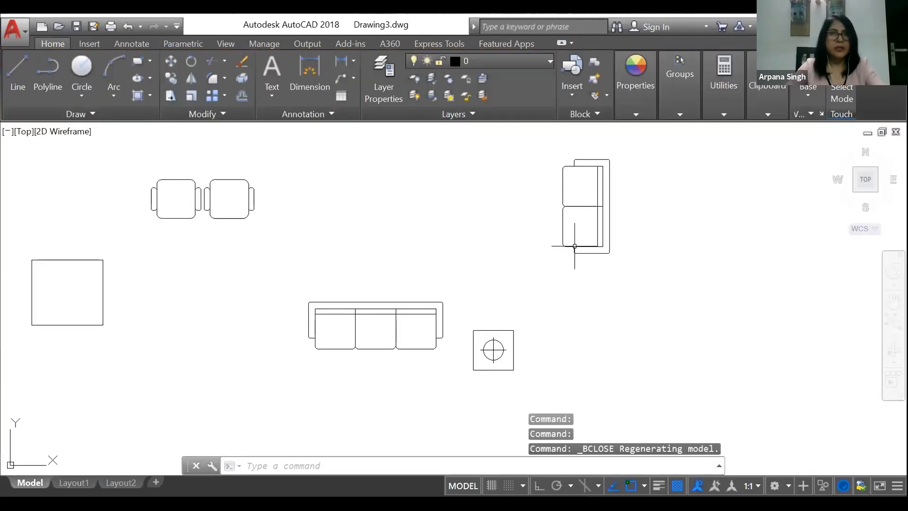
Step: Erase all the furniture pieces from the drawing area
scroll(430, 269, "down", 3)
left_click(214, 222)
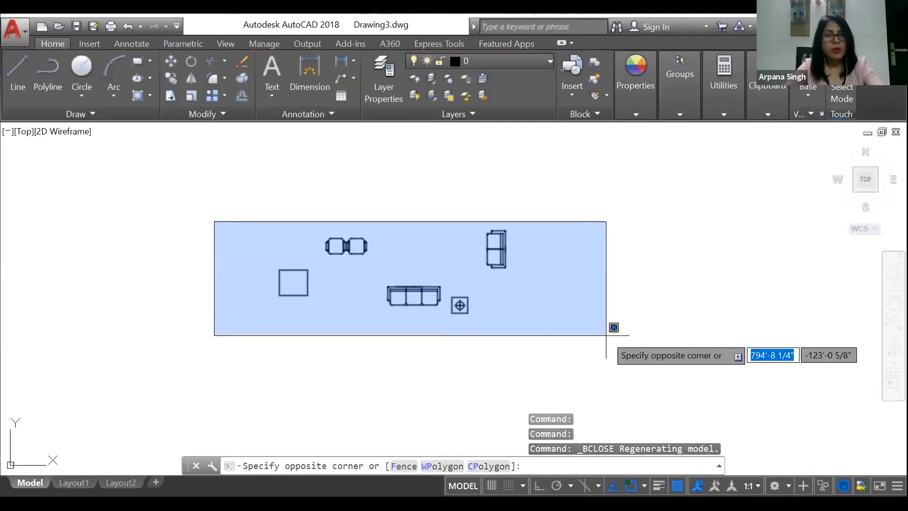
left_click(606, 336)
type("e")
key("Return")
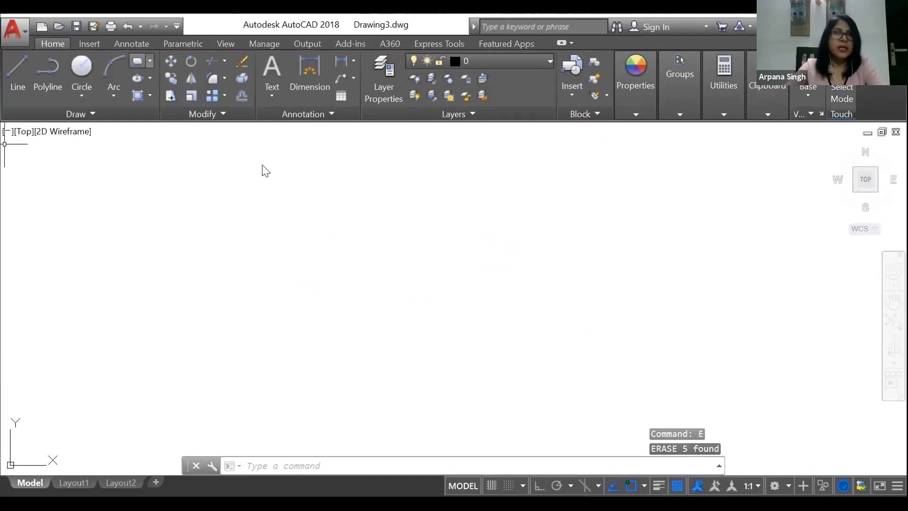
Step: Draw a rectangle 14' wide and 20' high in the empty drawing area
type("rec")
key("Return")
left_click(308, 203)
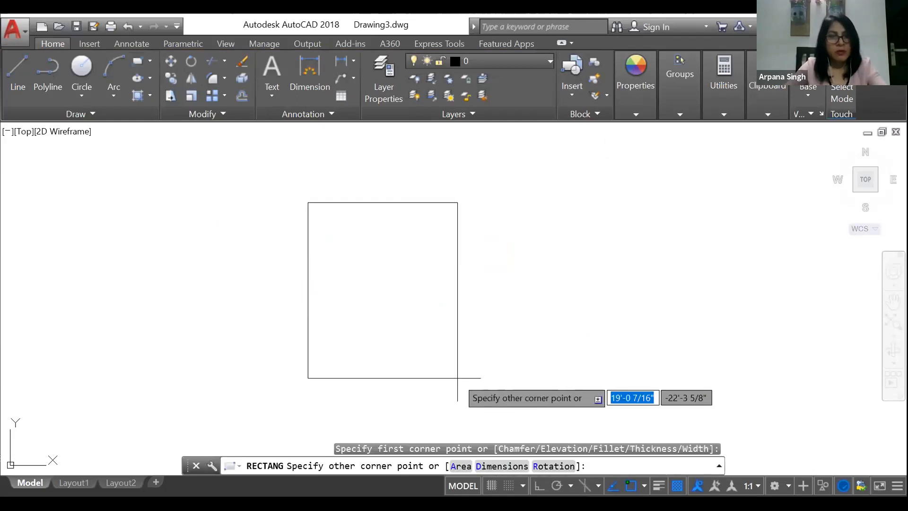
type("@")
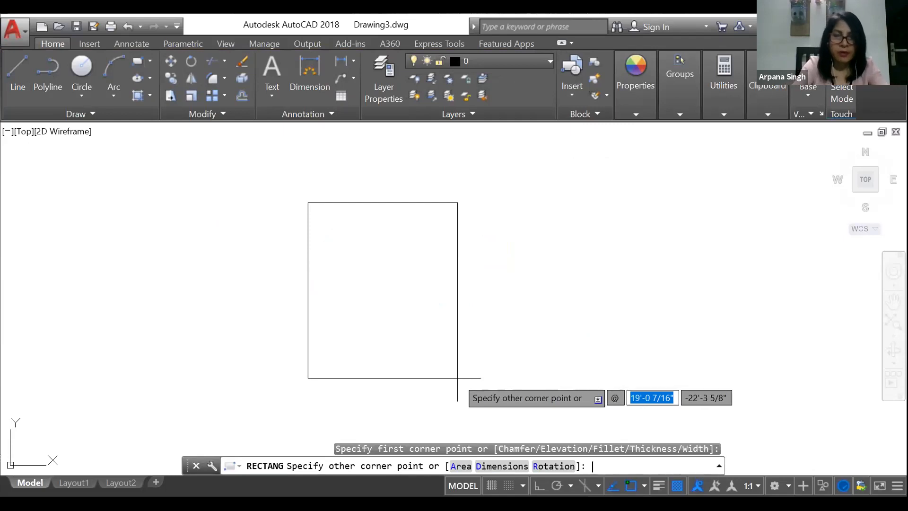
type("14'")
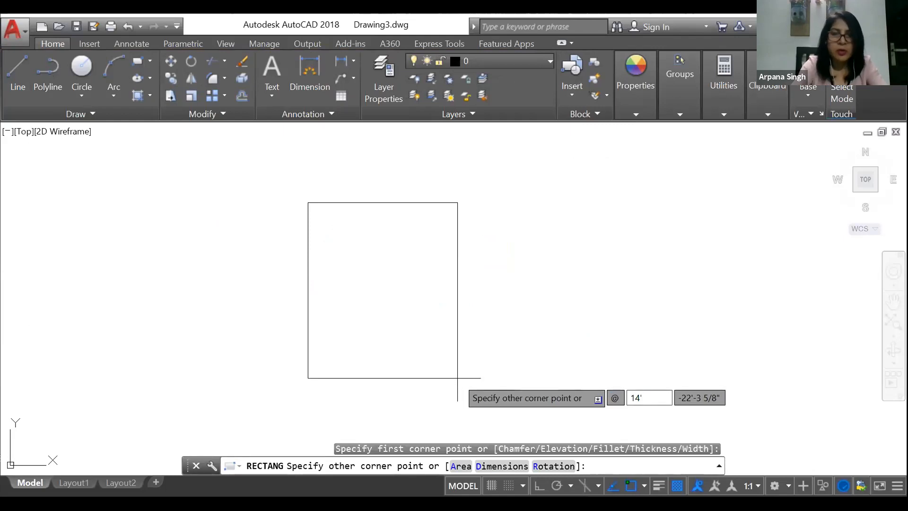
key("Tab")
type("20'")
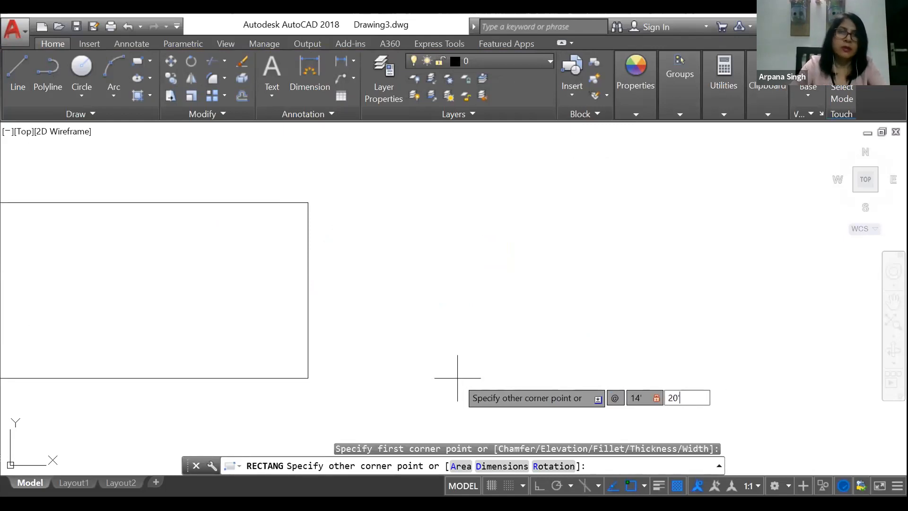
key("Return")
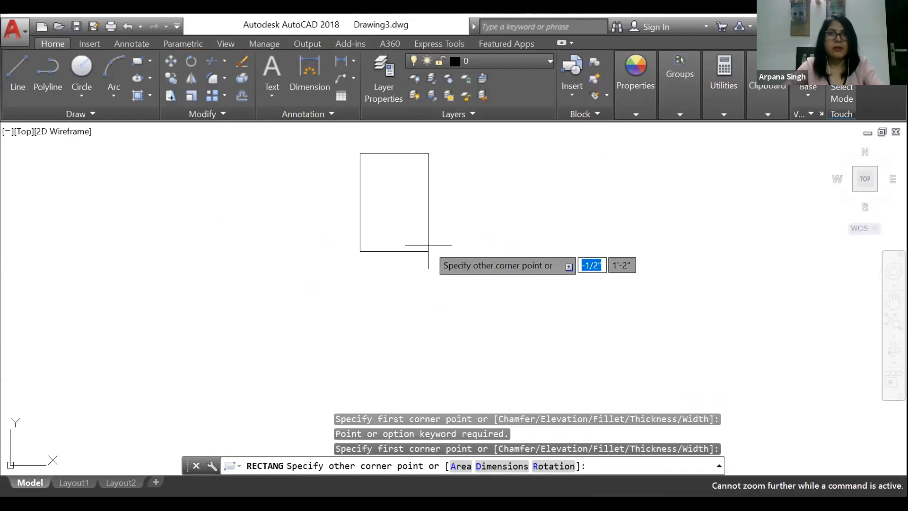
Step: Create a new layer named WALL
left_click(388, 252)
left_click(408, 62)
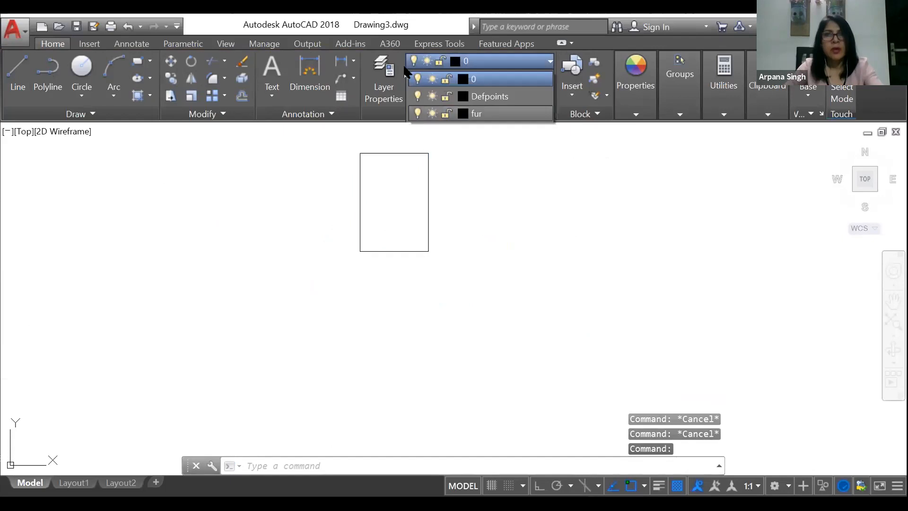
left_click(381, 108)
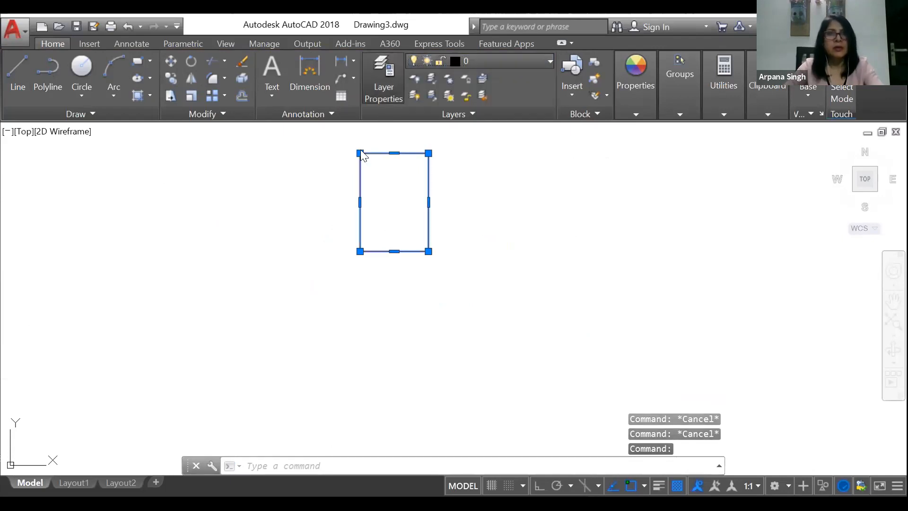
left_click(397, 145)
type("WALL")
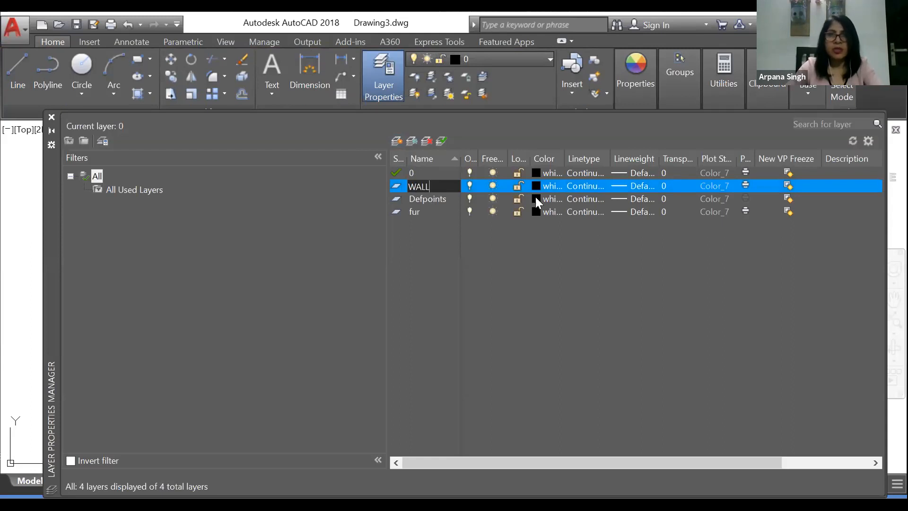
Step: Set the WALL layer's color to index 22 and its lineweight to 0.40 mm
left_click(536, 189)
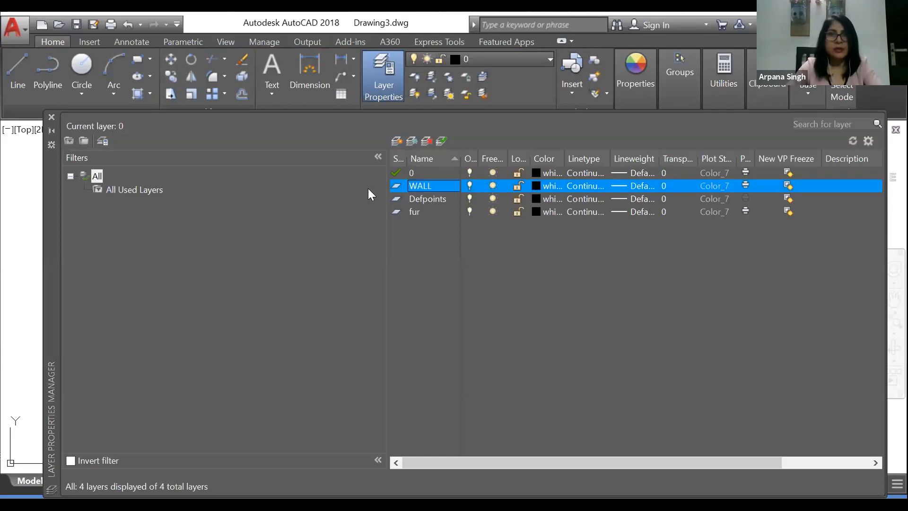
left_click(347, 200)
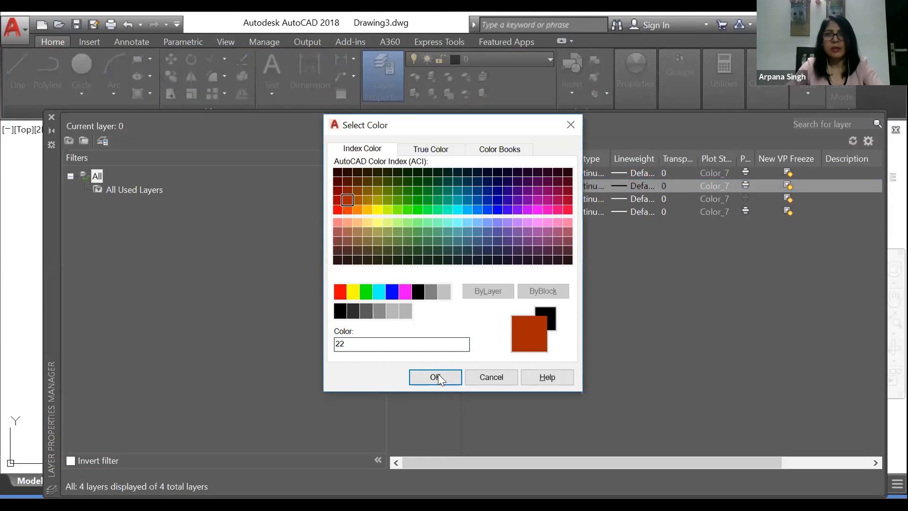
key("Return")
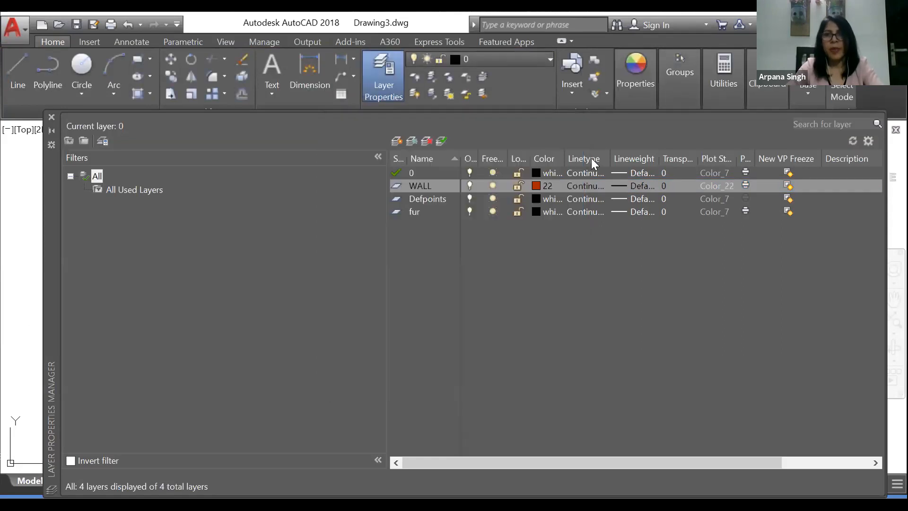
left_click(594, 186)
key("Return")
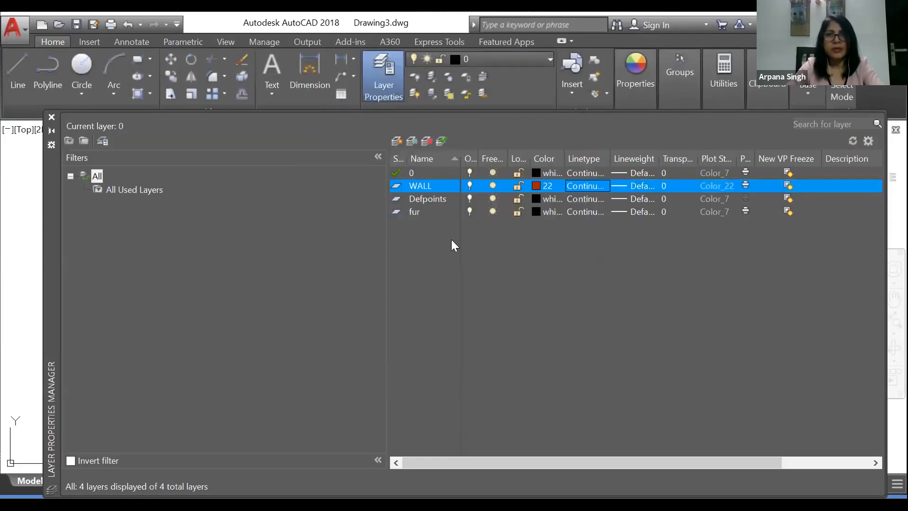
left_click(633, 185)
left_click(442, 205)
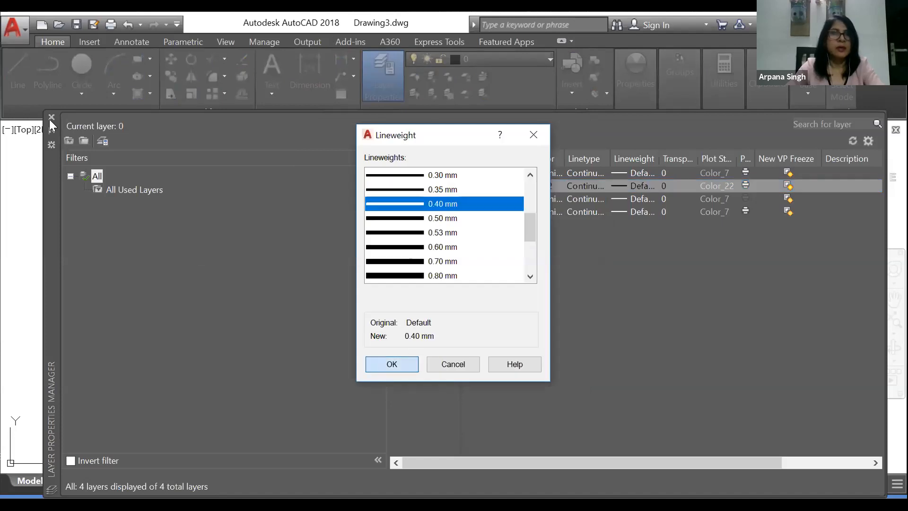
Step: Assign the room rectangle to the WALL layer and turn on the lineweight display
key("Return")
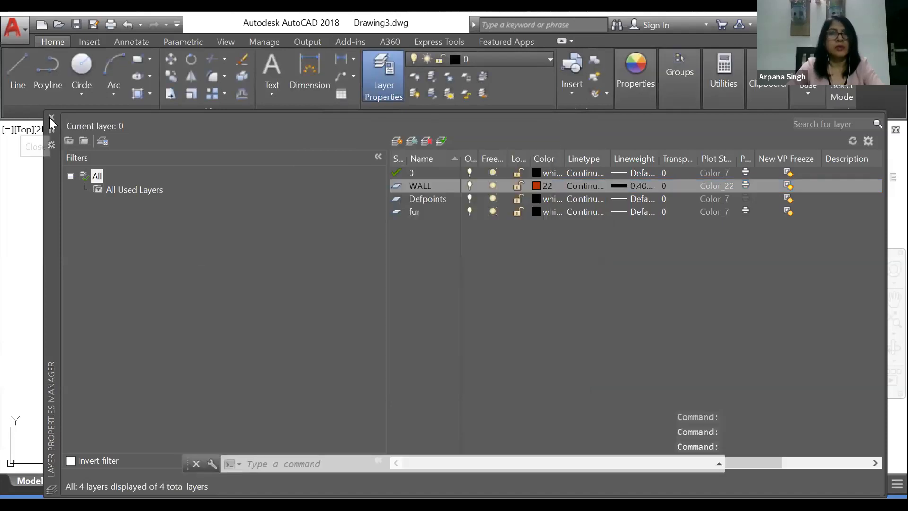
left_click(486, 63)
left_click(487, 131)
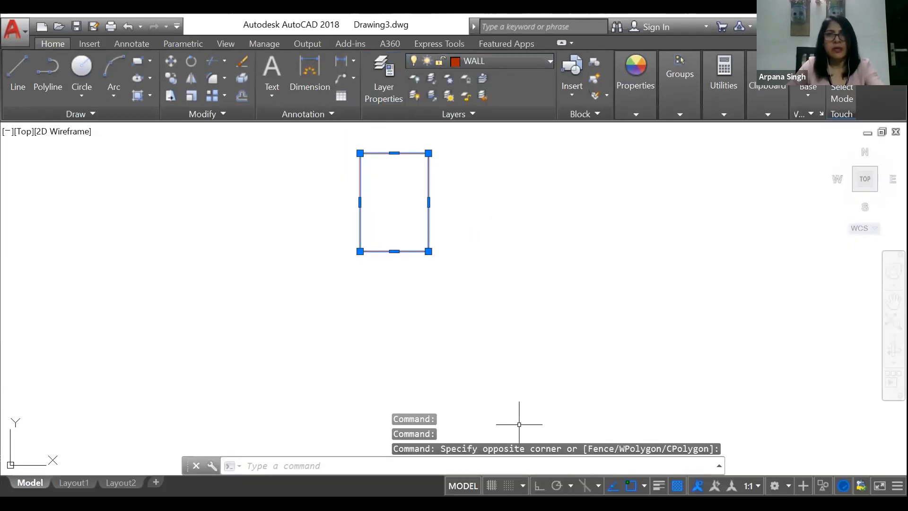
key("Escape")
left_click(658, 486)
scroll(424, 192, "up", 3)
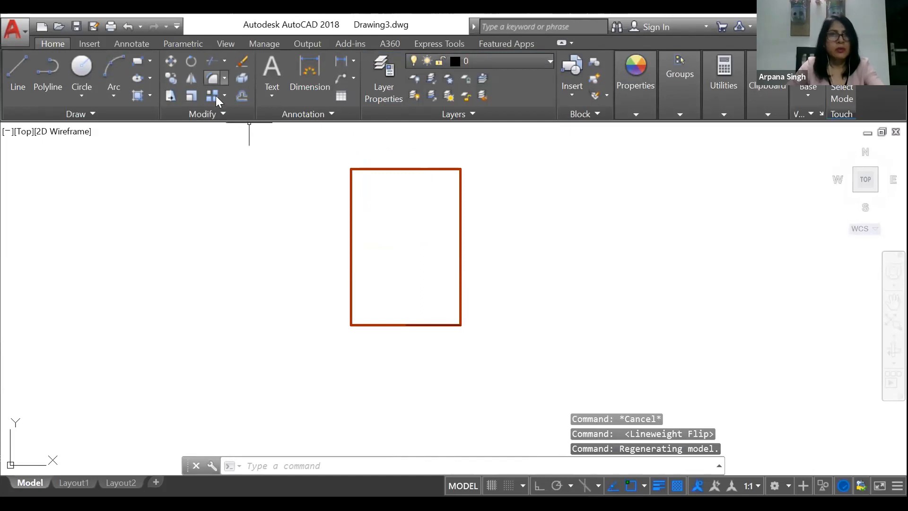
Step: Offset the room rectangle 9" outward and explode both rectangles into separate lines
left_click(241, 93)
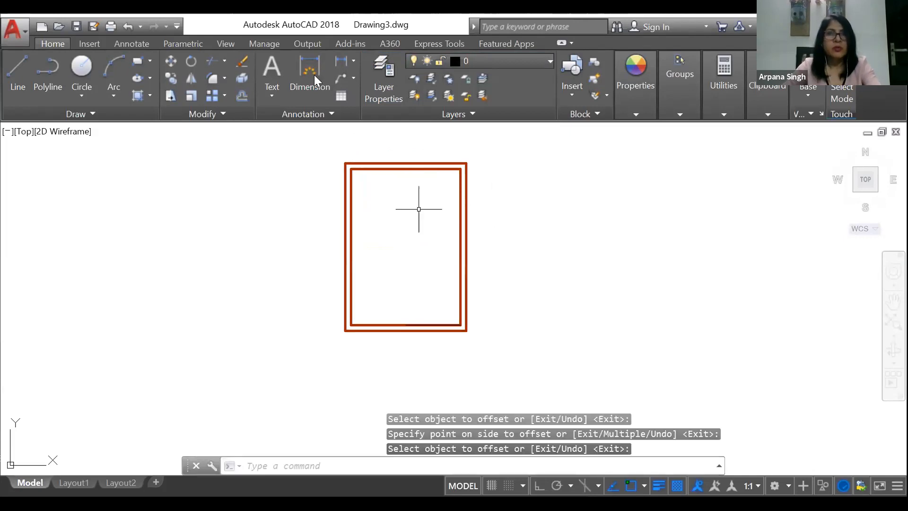
left_click(418, 245)
left_click(294, 230)
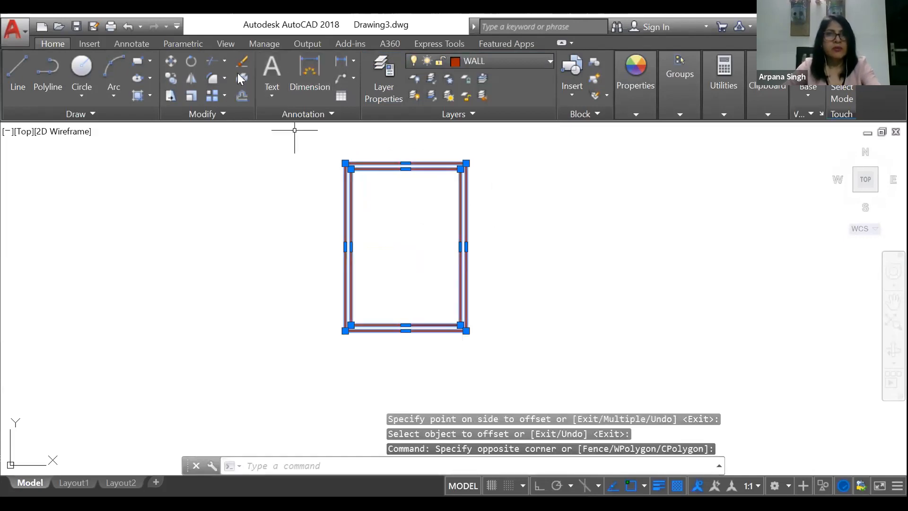
left_click(242, 79)
key("Escape")
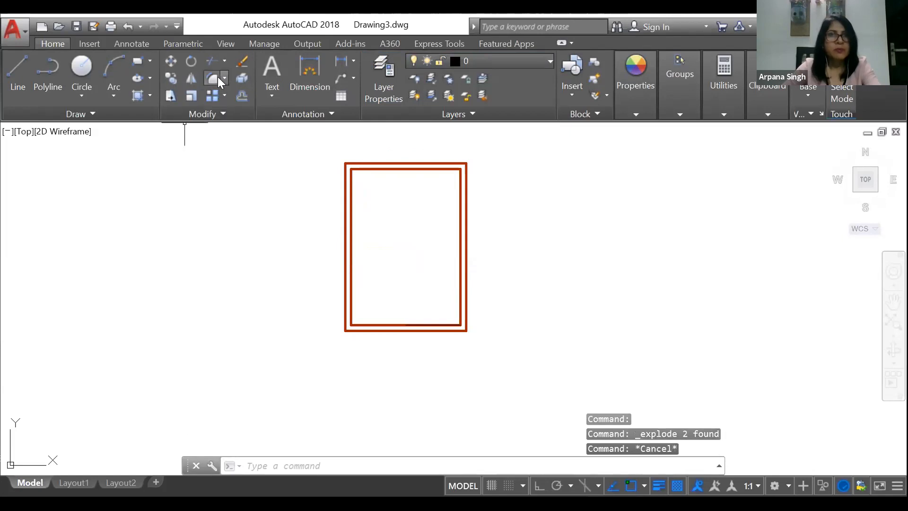
Step: Extend the inner top wall line to meet the outer left wall line
left_click(225, 60)
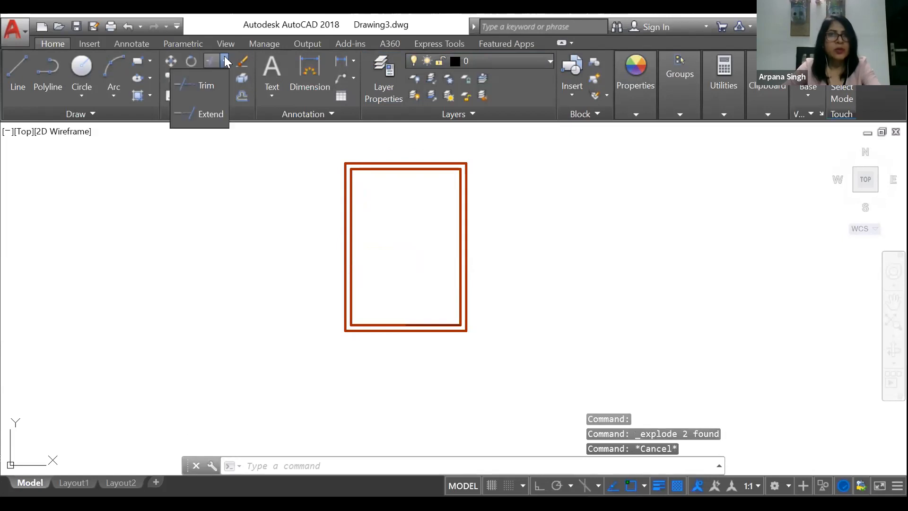
left_click(210, 112)
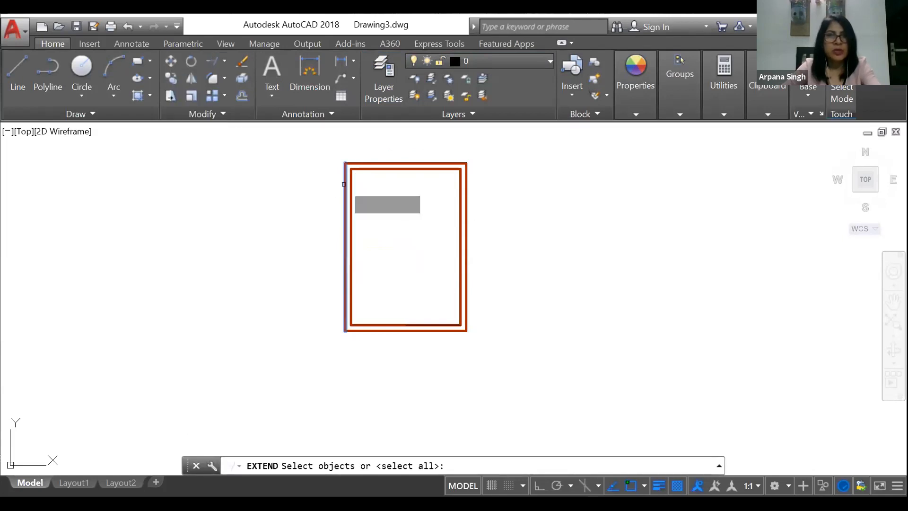
left_click(344, 184)
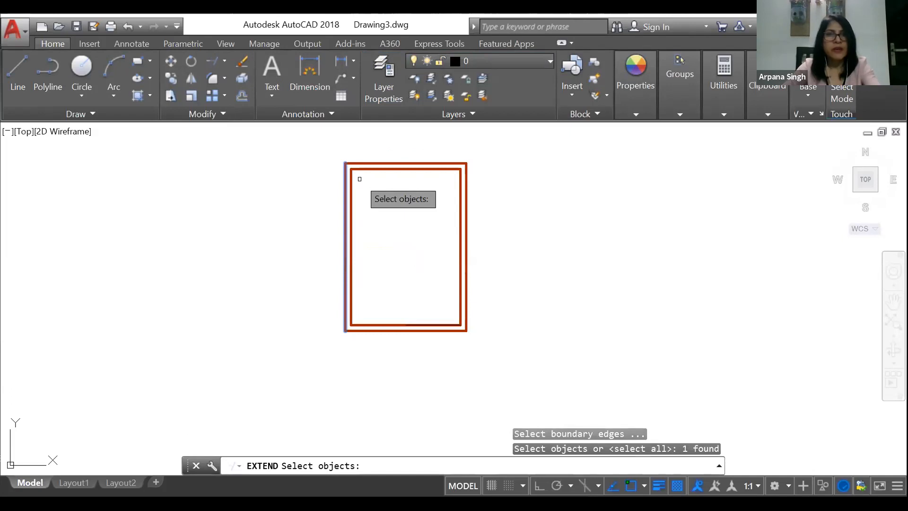
key("Return")
key("Escape")
scroll(312, 141, "up", 4)
left_click(242, 98)
left_click(512, 216)
key("Escape")
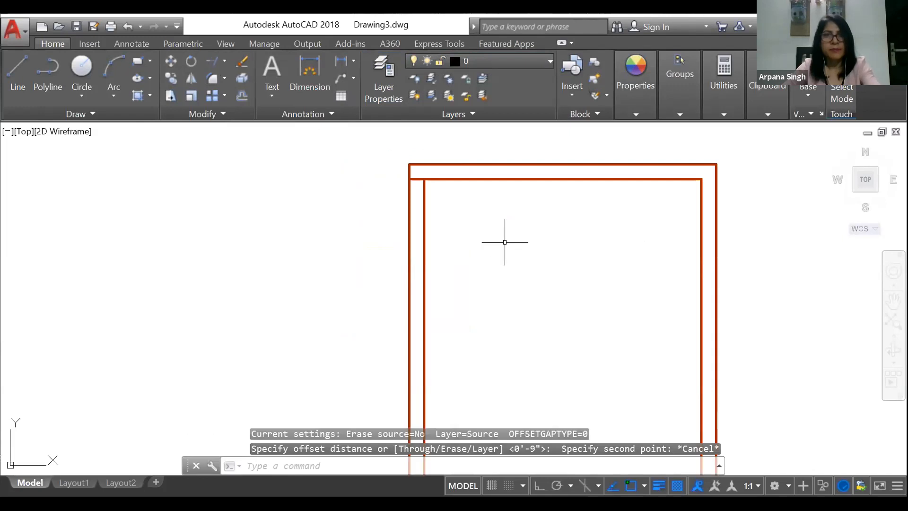
Step: Offset the inner top wall line 4' downward into the room
left_click(241, 97)
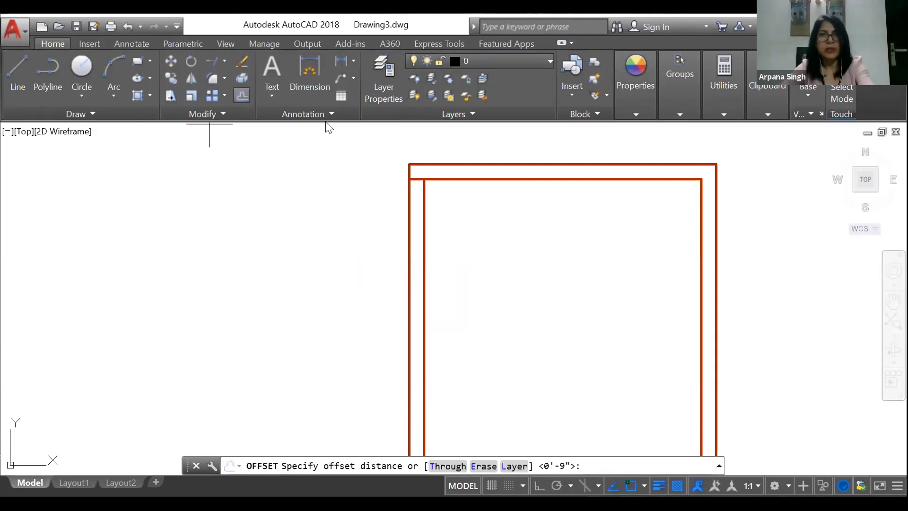
type("4'")
key("Return")
left_click(449, 179)
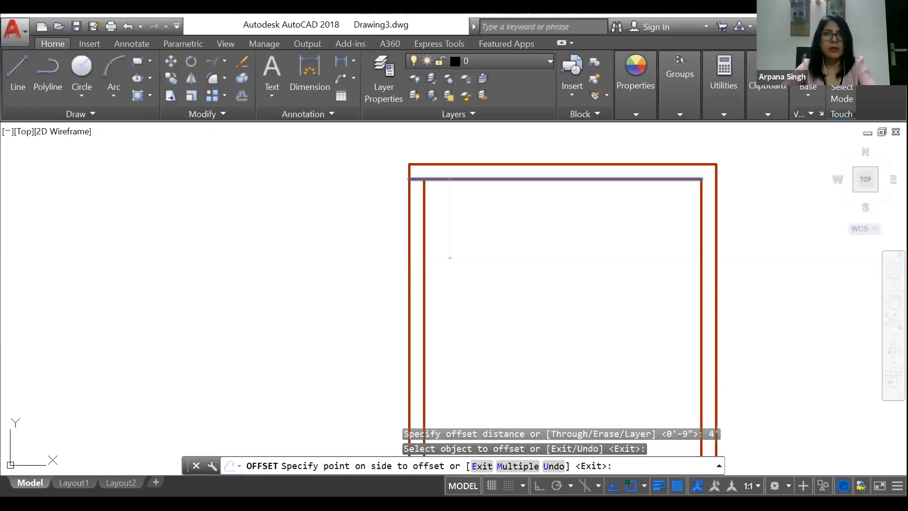
key("Return")
Step: Trim the left wall lines and the excess of the offset line to leave a 4' door opening below the top wall
left_click(225, 59)
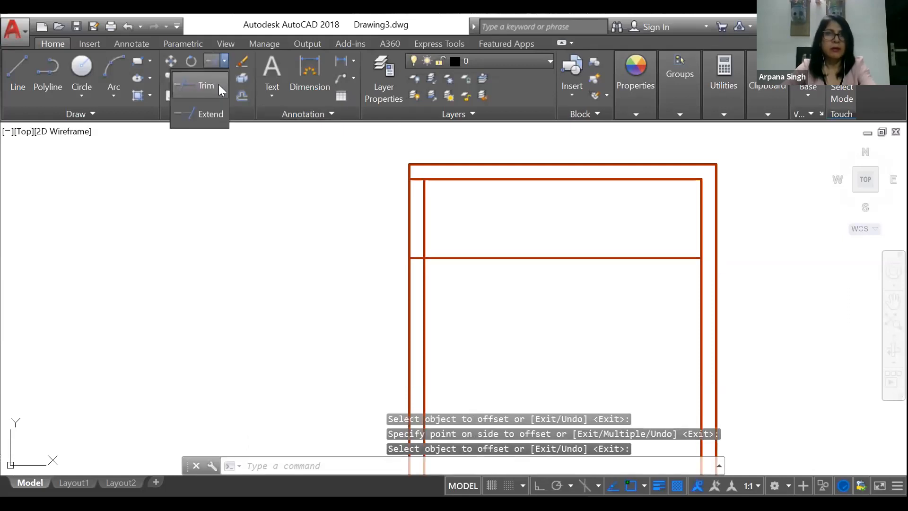
left_click(216, 86)
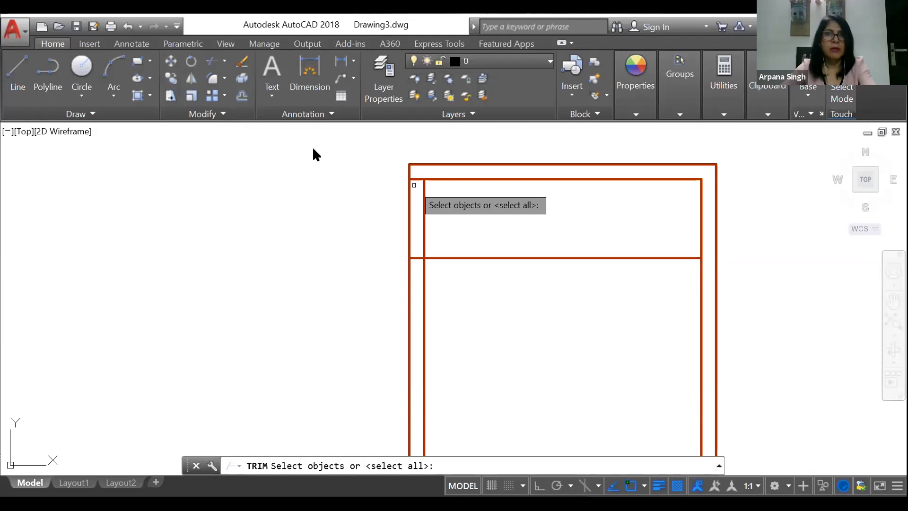
key("Return")
left_click(395, 203)
left_click(476, 226)
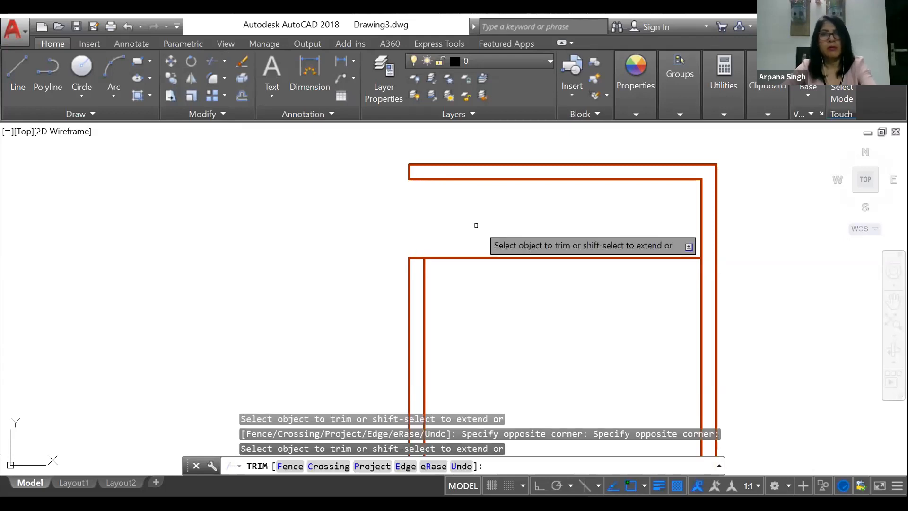
key("Escape")
scroll(335, 196, "down", 3)
scroll(409, 211, "up", 2)
scroll(407, 211, "down", 3)
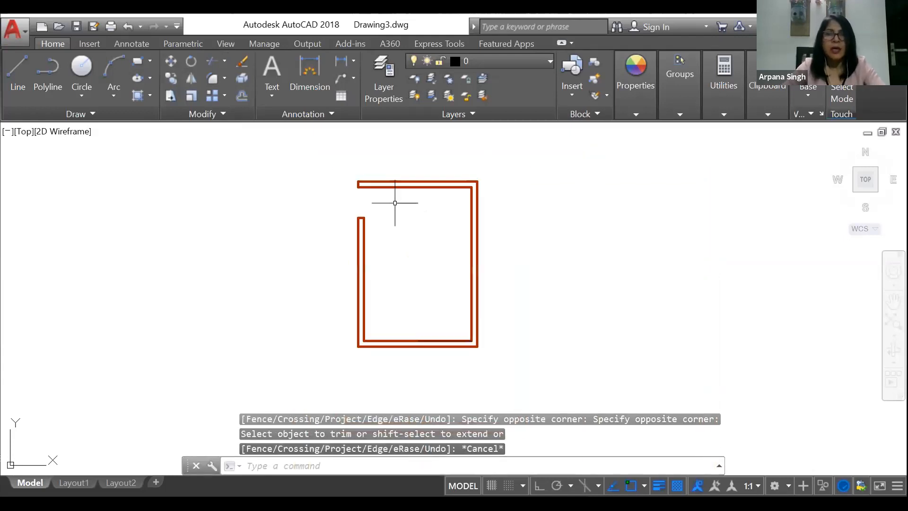
left_click(567, 93)
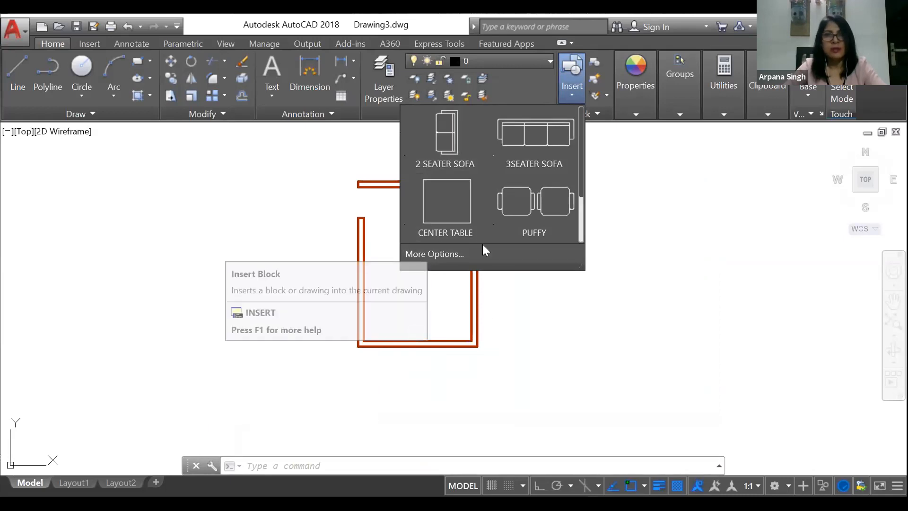
left_click(445, 141)
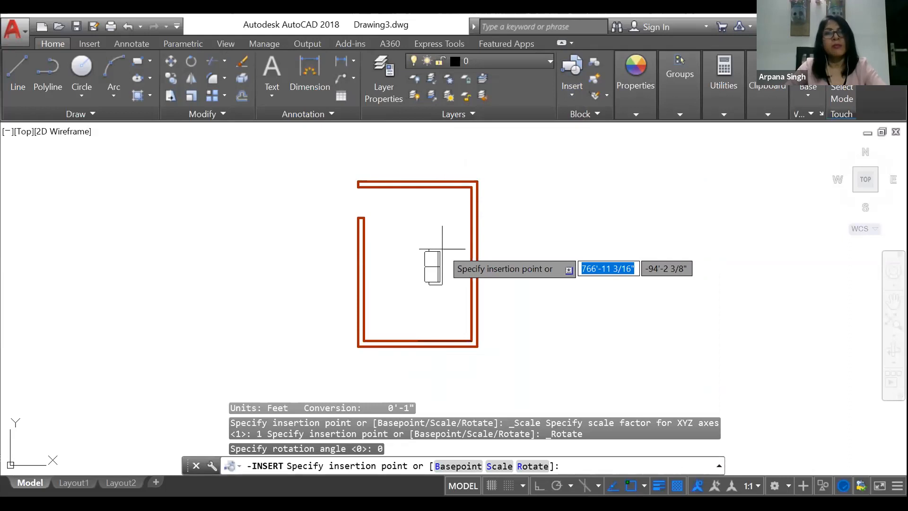
scroll(444, 248, "up", 5)
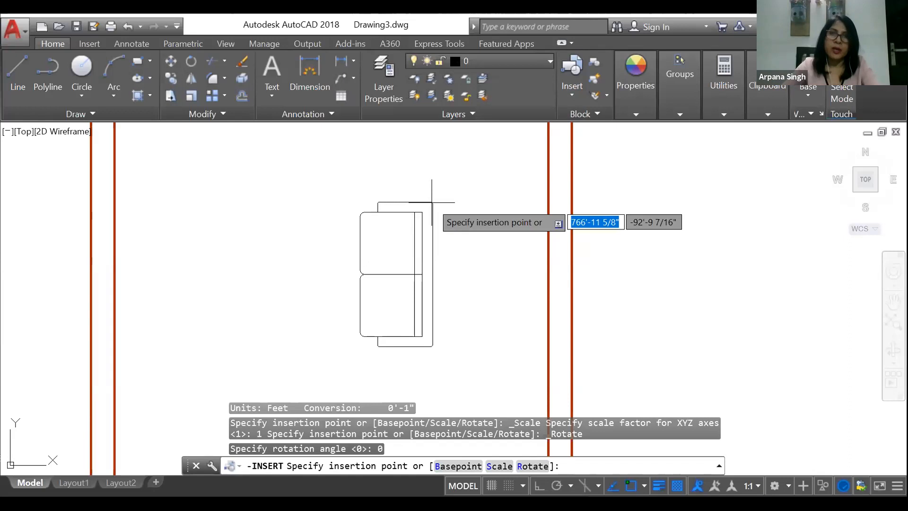
key("Return")
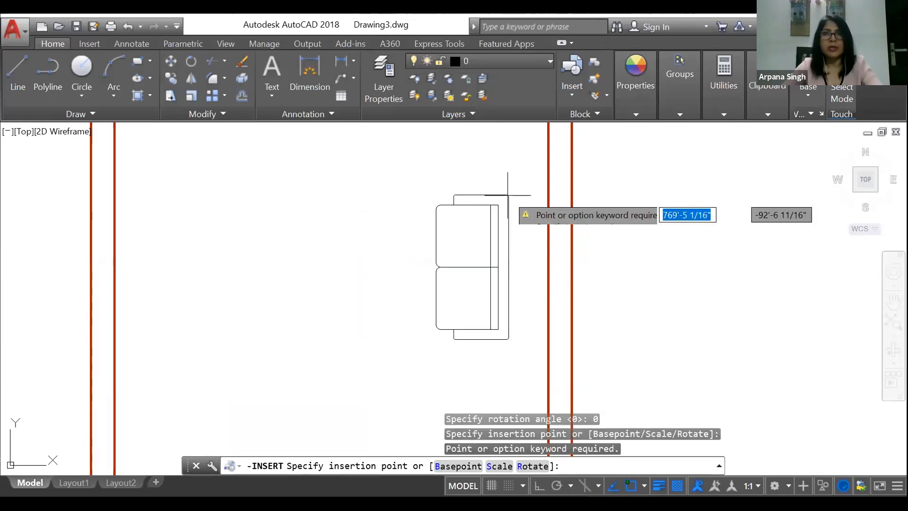
key("Escape")
Step: Try to insert the 2 SEATER SOFA block in the room with a rotation angle of 90
left_click(569, 92)
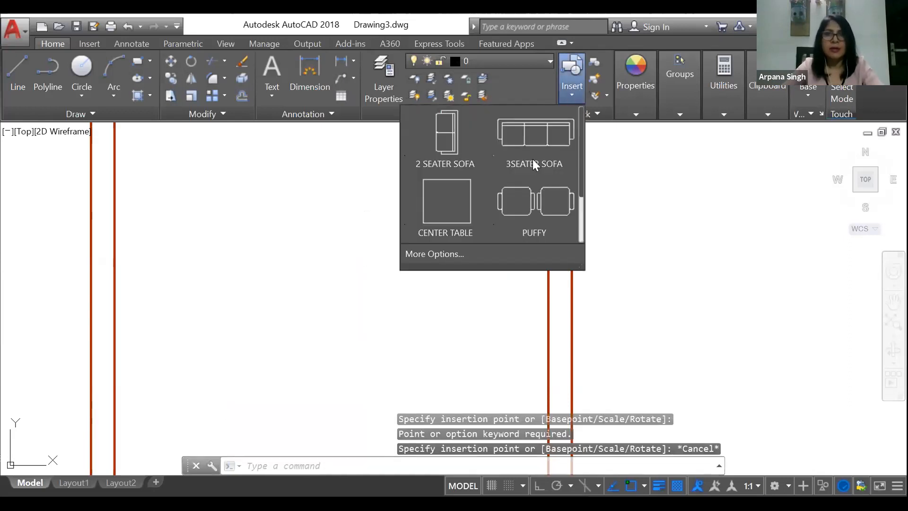
left_click(425, 254)
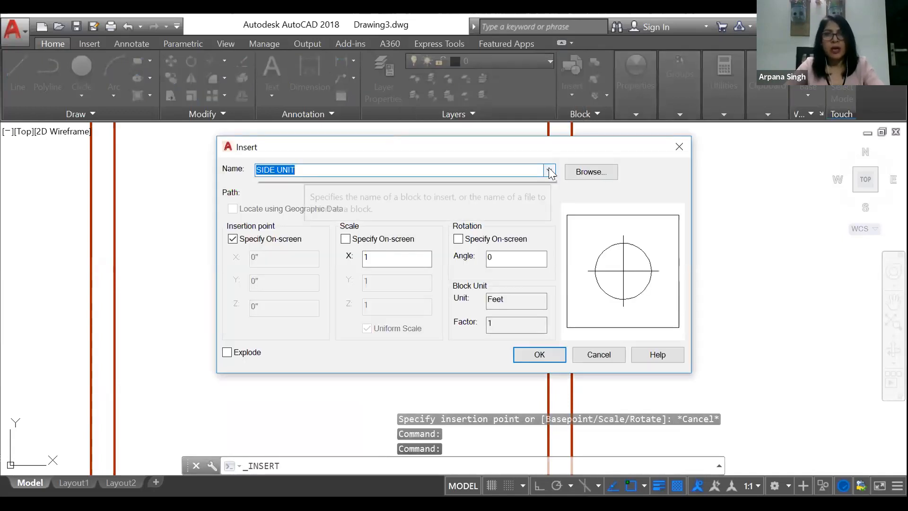
left_click(548, 169)
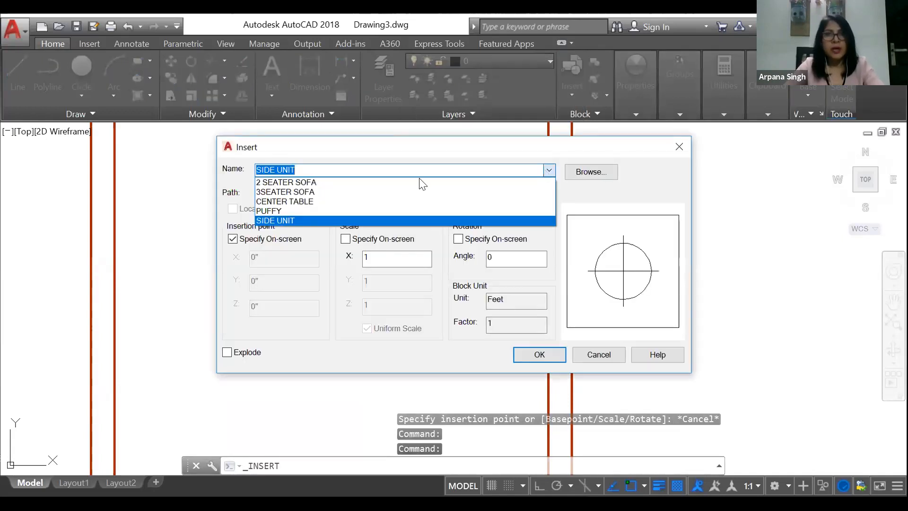
left_click(302, 183)
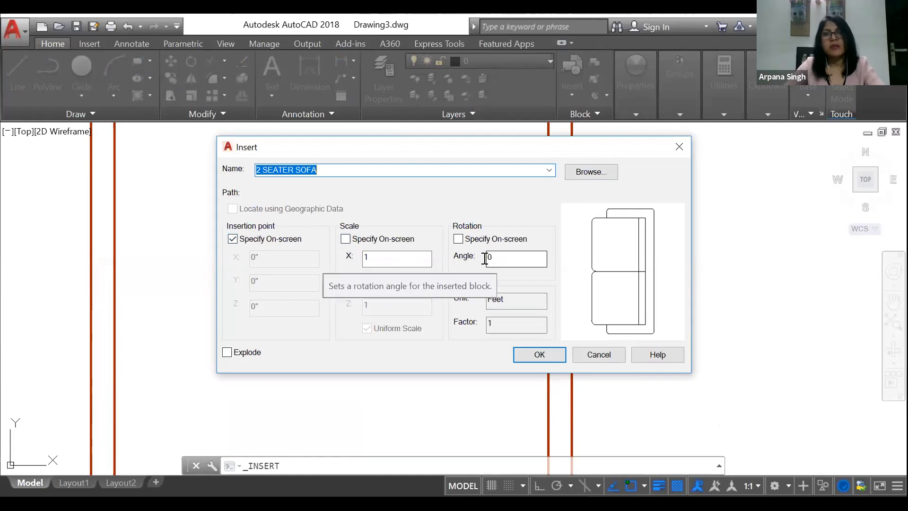
double_click(520, 259)
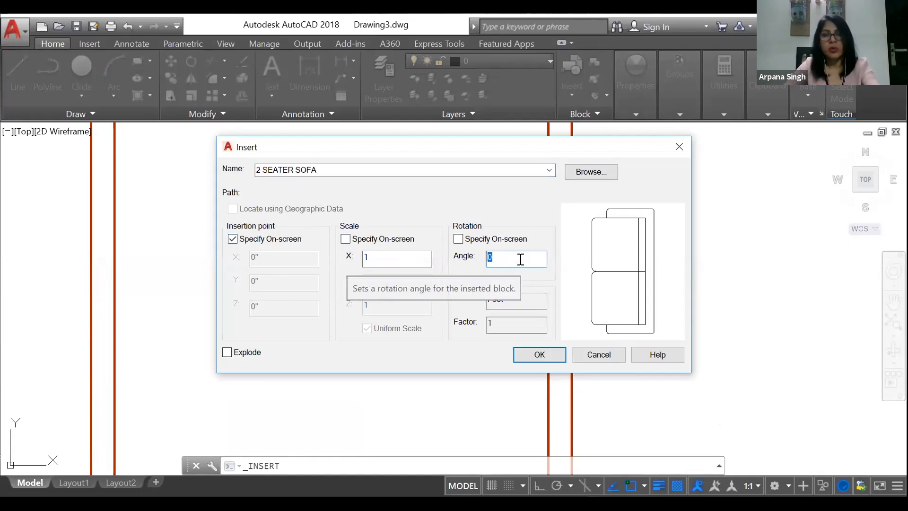
type("9")
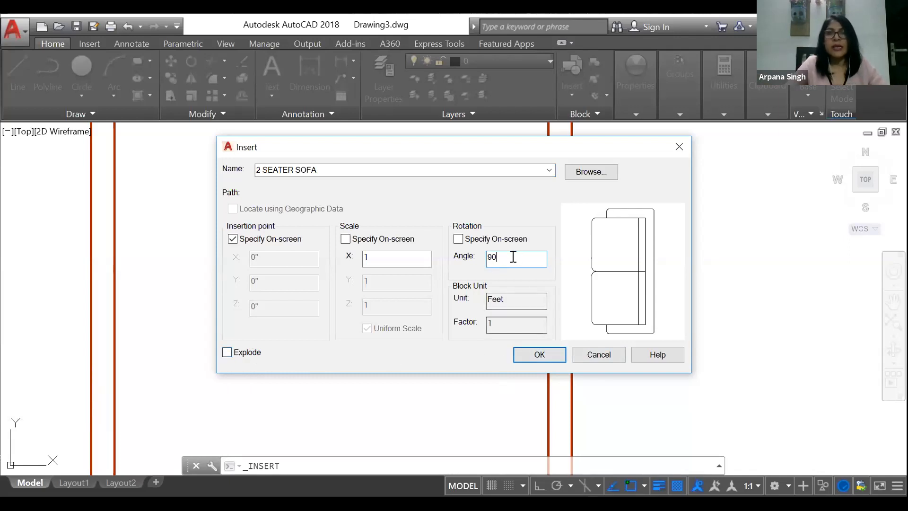
left_click(542, 357)
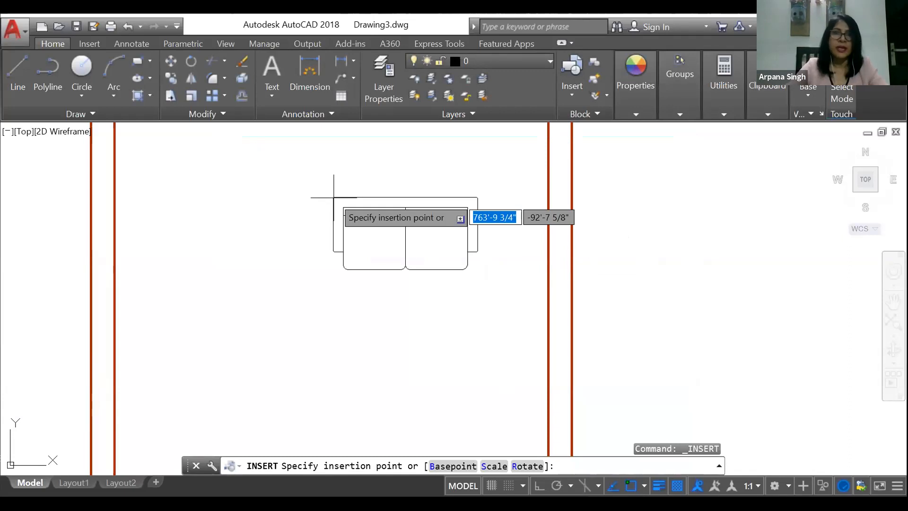
scroll(327, 201, "down", 2)
scroll(324, 179, "up", 2)
scroll(319, 165, "down", 4)
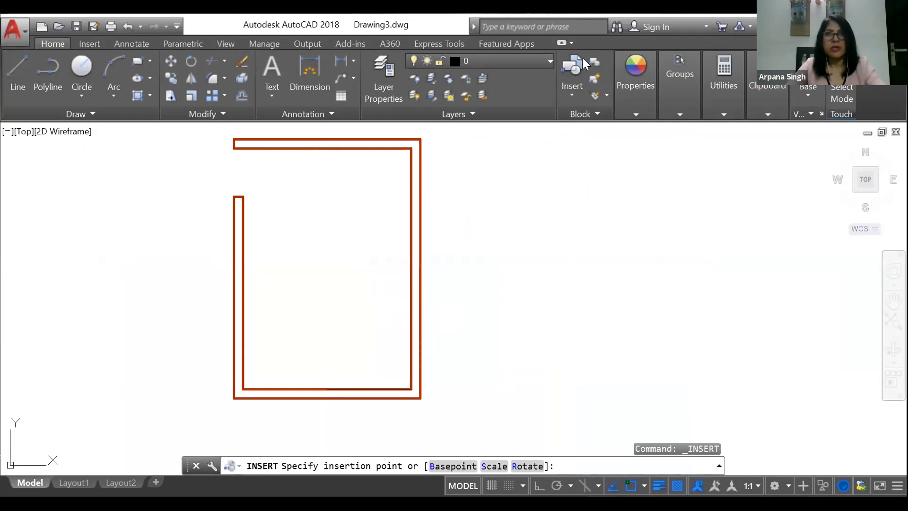
key("Escape")
left_click(572, 71)
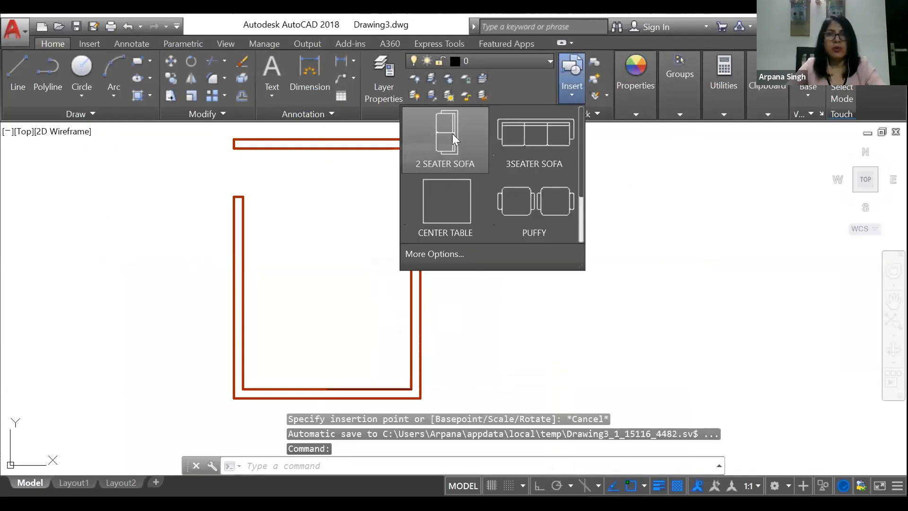
left_click(452, 137)
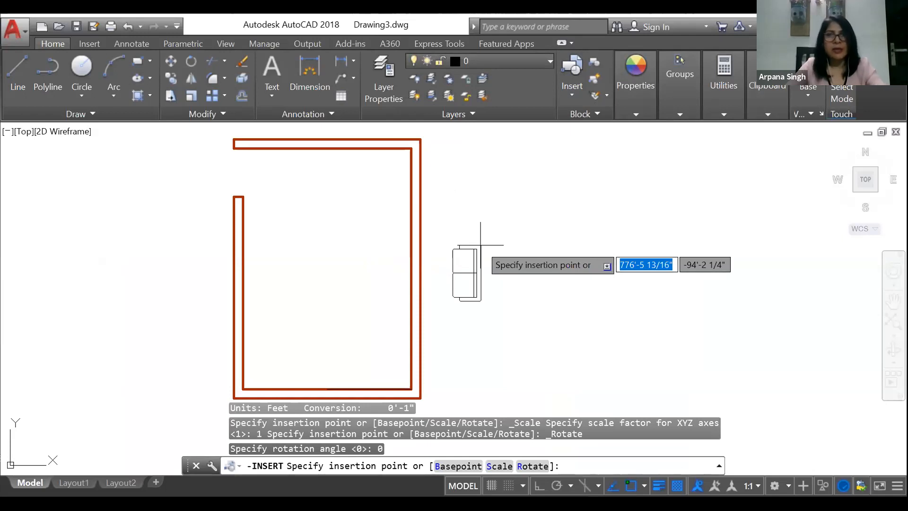
key("Escape")
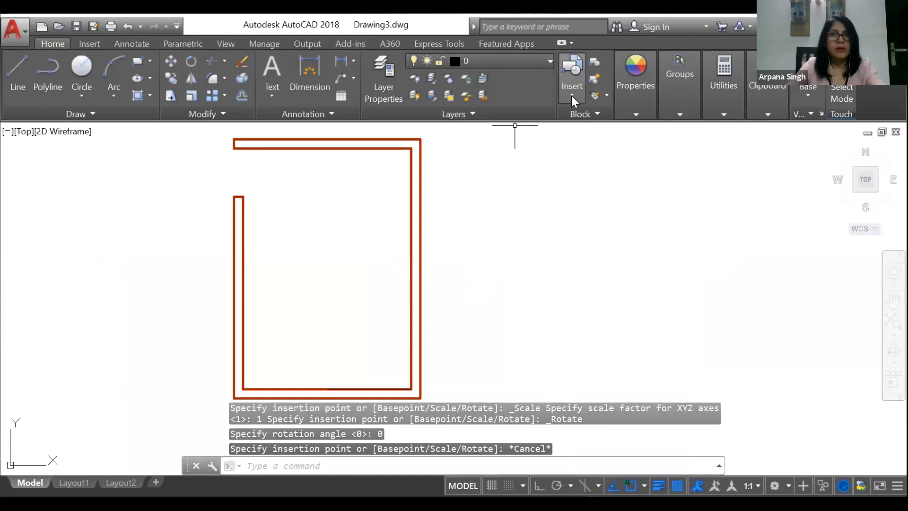
Step: Insert the SIDE UNIT block outside the room, beyond its right wall, with a rotation angle of -90
left_click(571, 96)
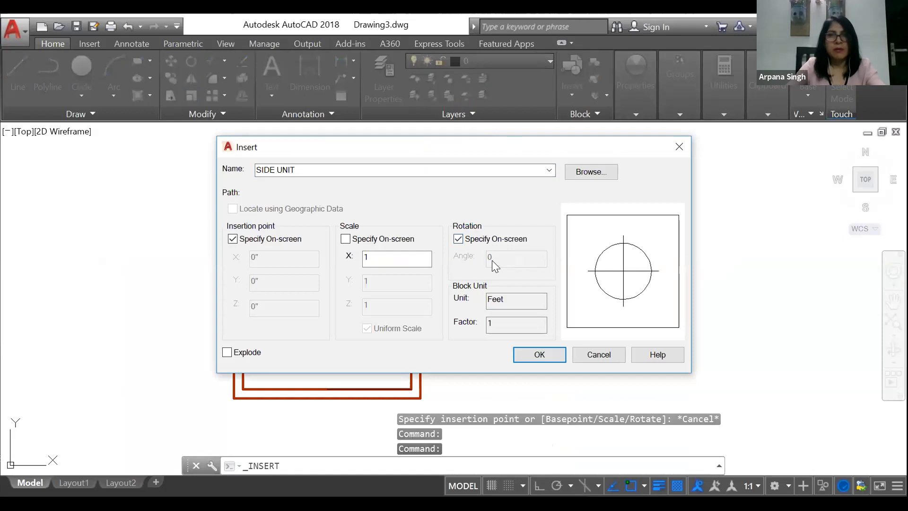
left_click(458, 239)
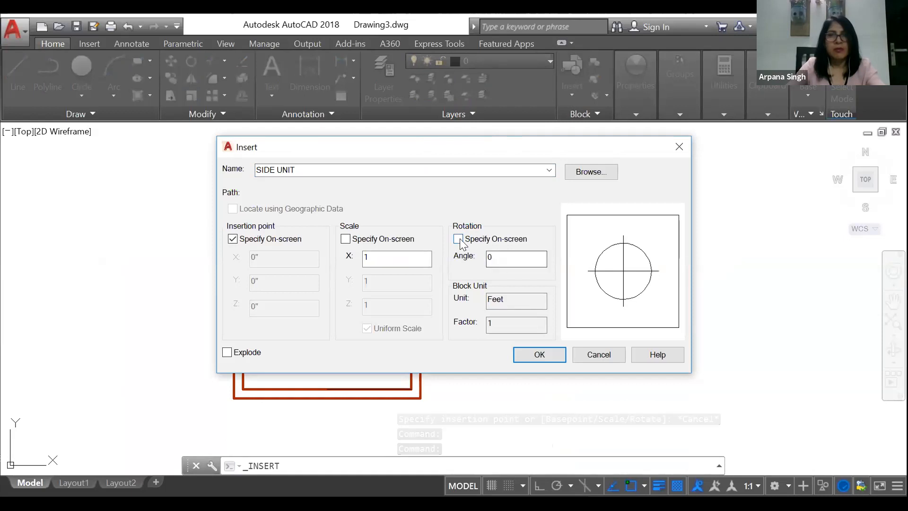
left_click(459, 238)
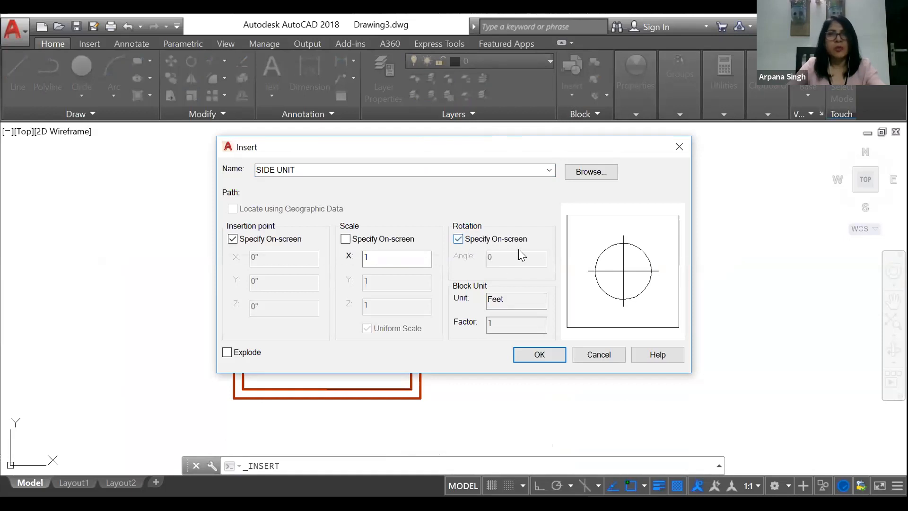
left_click(458, 239)
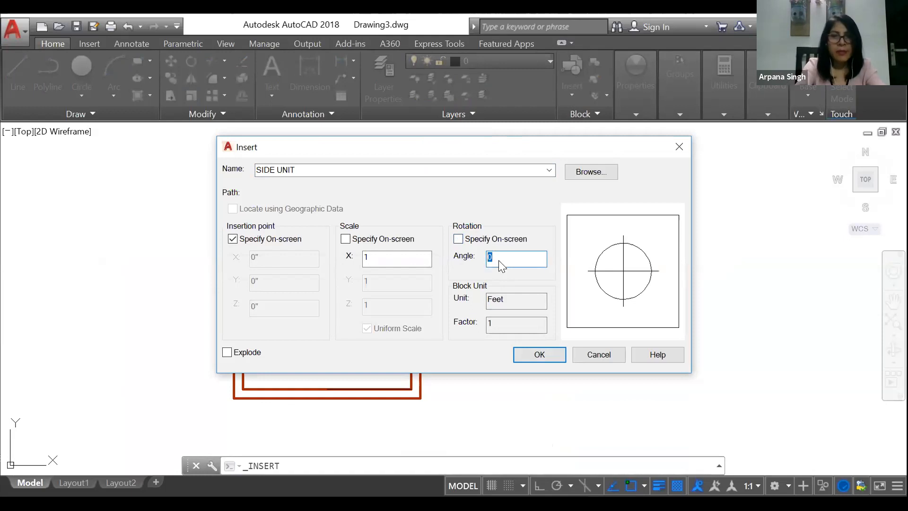
type("-90")
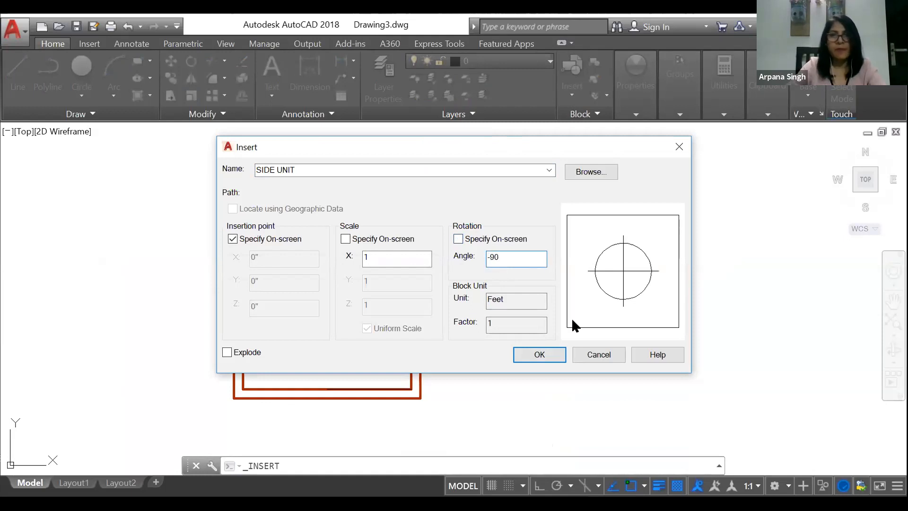
left_click(537, 356)
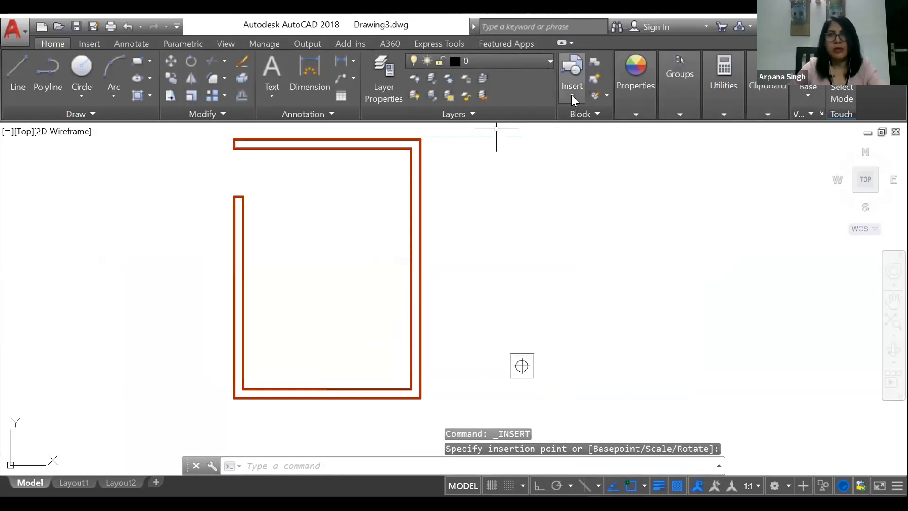
Step: Insert the 2 SEATER SOFA block outside the room beside the side unit, with a rotation angle of -90
left_click(571, 95)
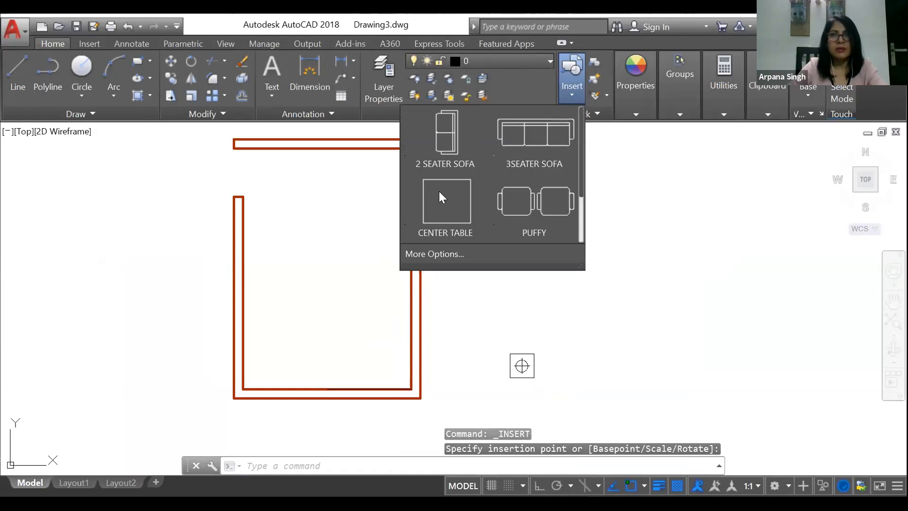
left_click(436, 254)
left_click(549, 170)
left_click(334, 189)
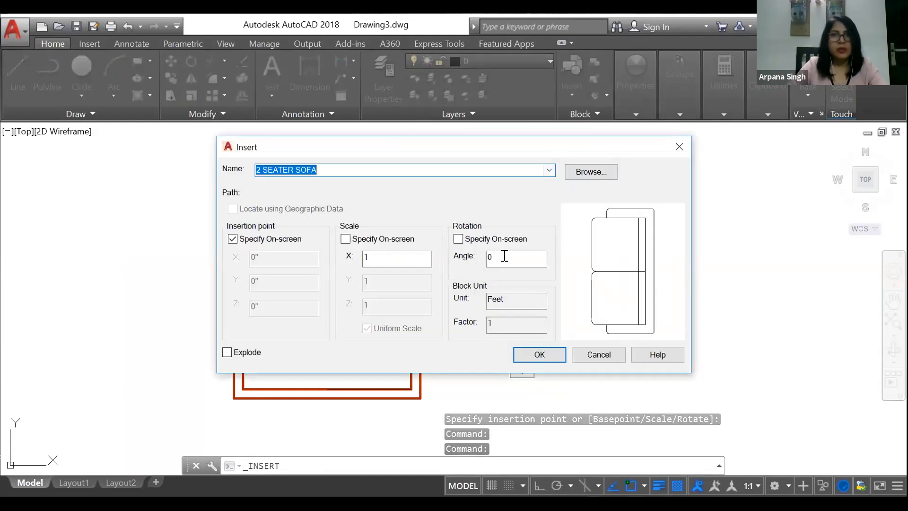
left_click(506, 257)
type("-90")
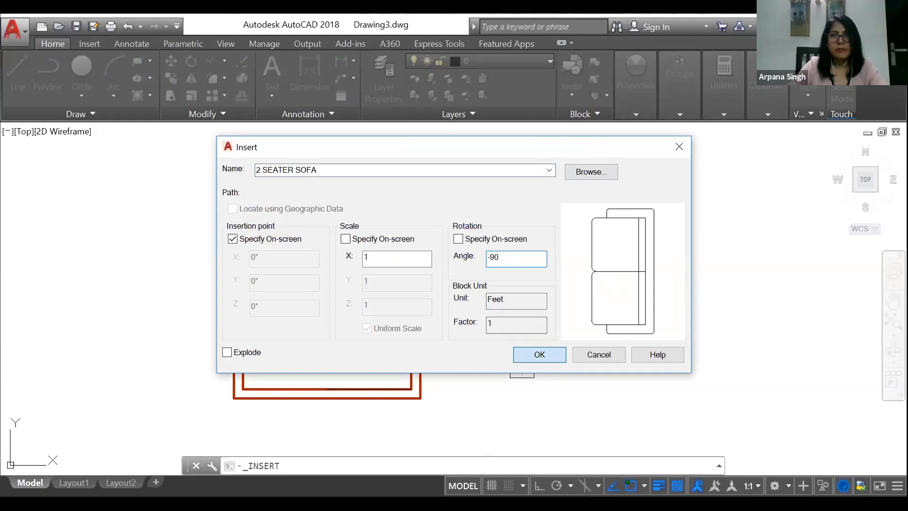
left_click(540, 356)
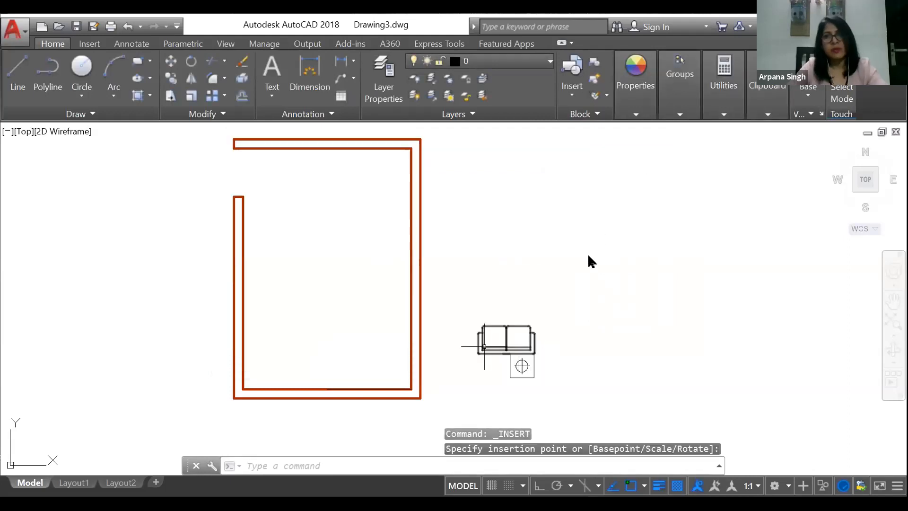
Step: Move the rotated two-seater sofa into the room, just above the middle of the bottom wall
left_click(484, 347)
right_click(546, 302)
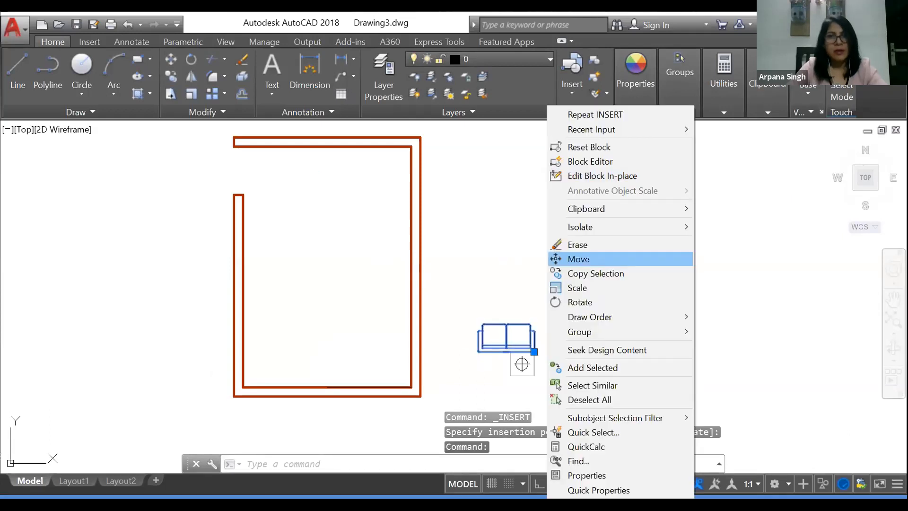
left_click(586, 259)
left_click(535, 343)
scroll(367, 370, "up", 2)
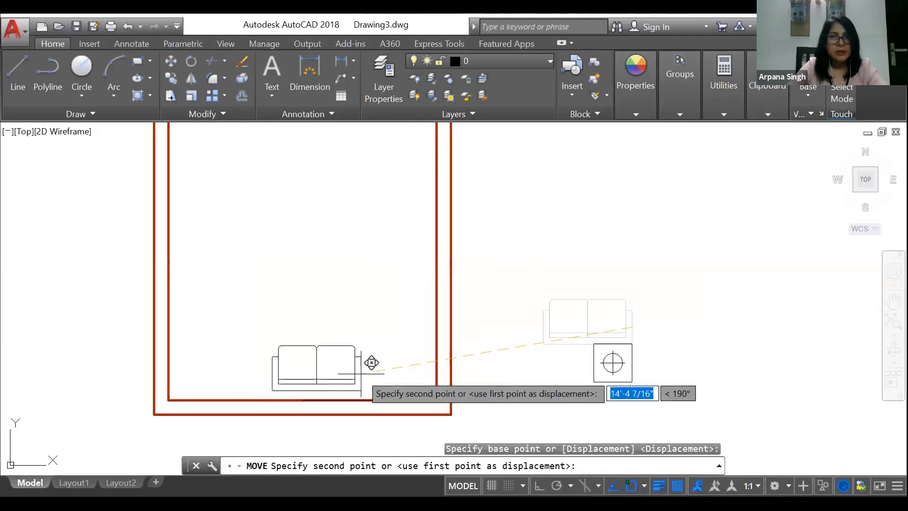
left_click(360, 373)
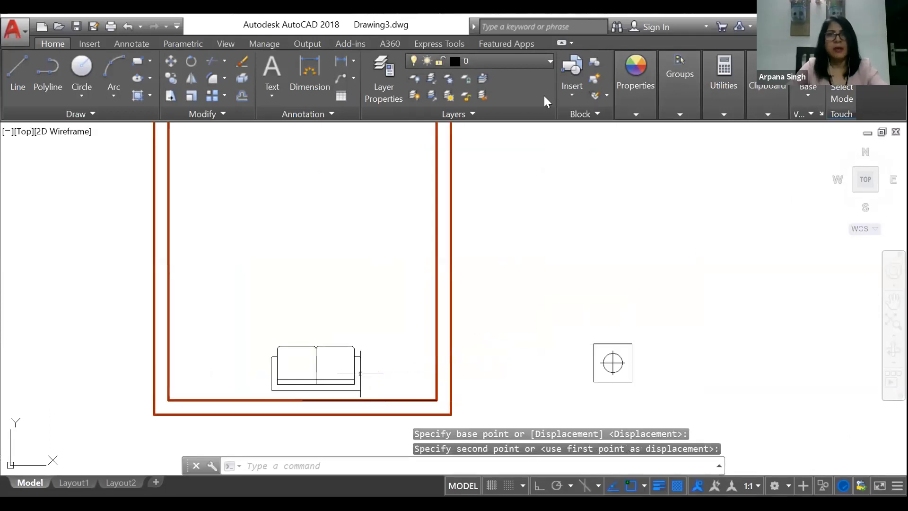
Step: Insert the SIDE UNIT block in the room just right of the two-seater sofa, with rotation angle 0
left_click(572, 93)
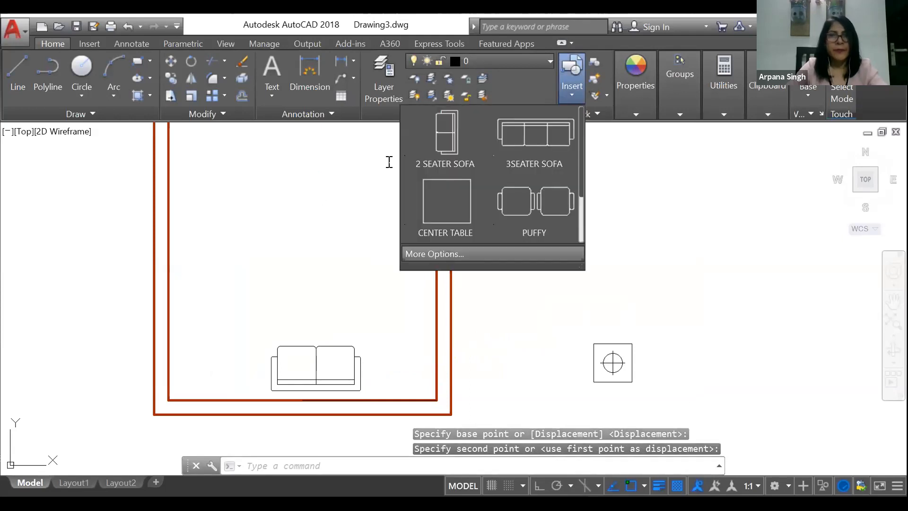
left_click(434, 253)
left_click(549, 171)
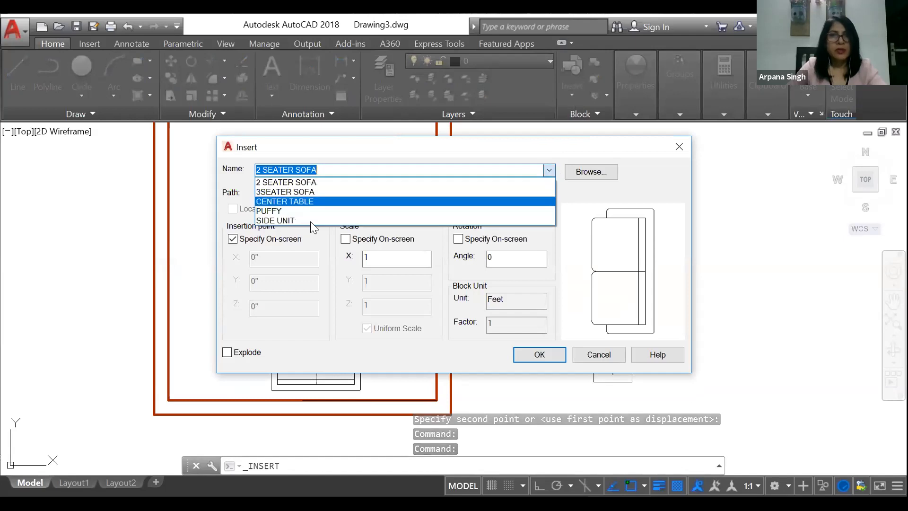
left_click(310, 220)
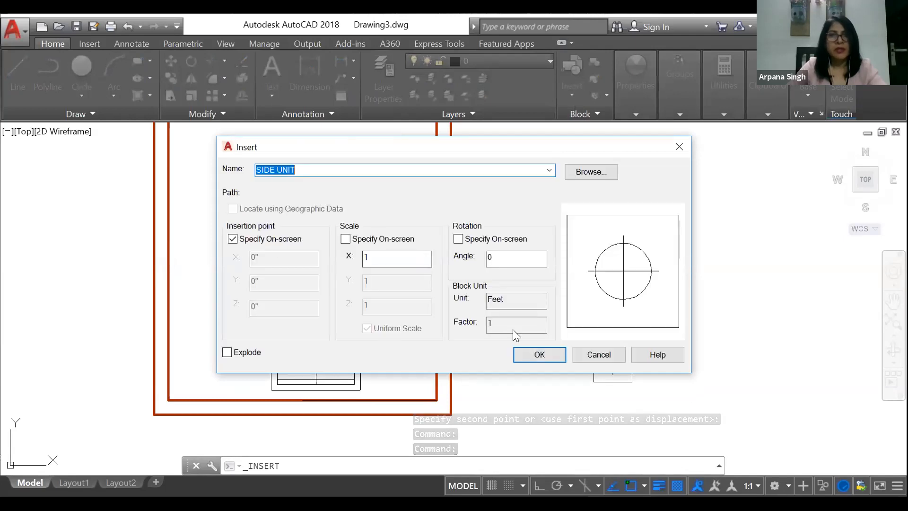
left_click(538, 359)
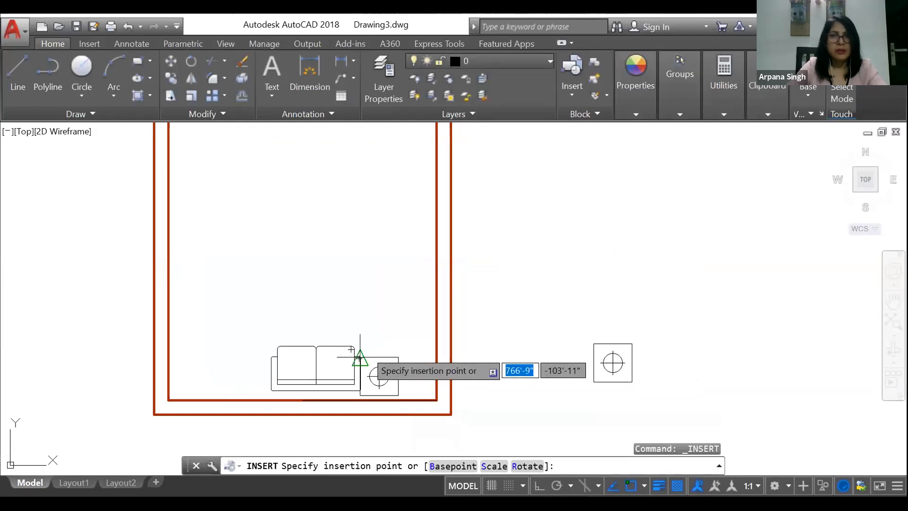
scroll(372, 354, "up", 5)
left_click(361, 351)
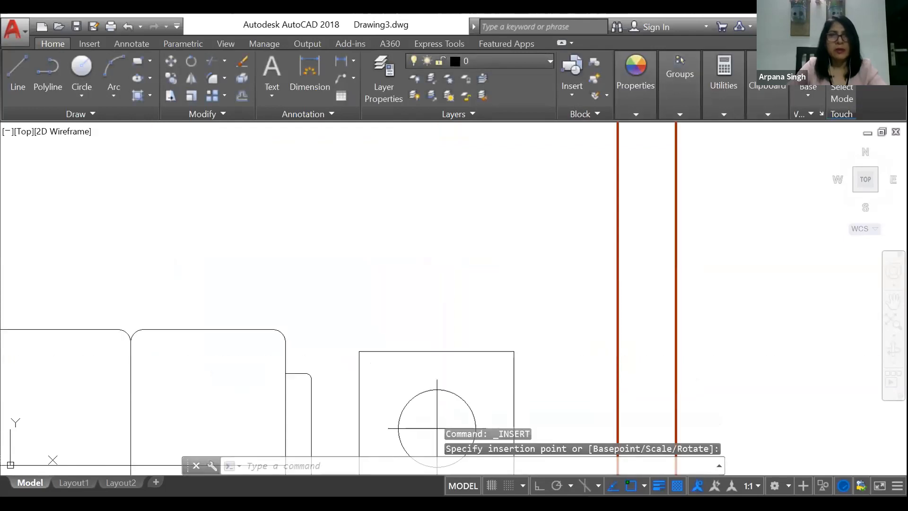
Step: Insert the 3SEATER SOFA block inside the room, above and facing the two-seater sofa
scroll(335, 312, "down", 3)
left_click(572, 93)
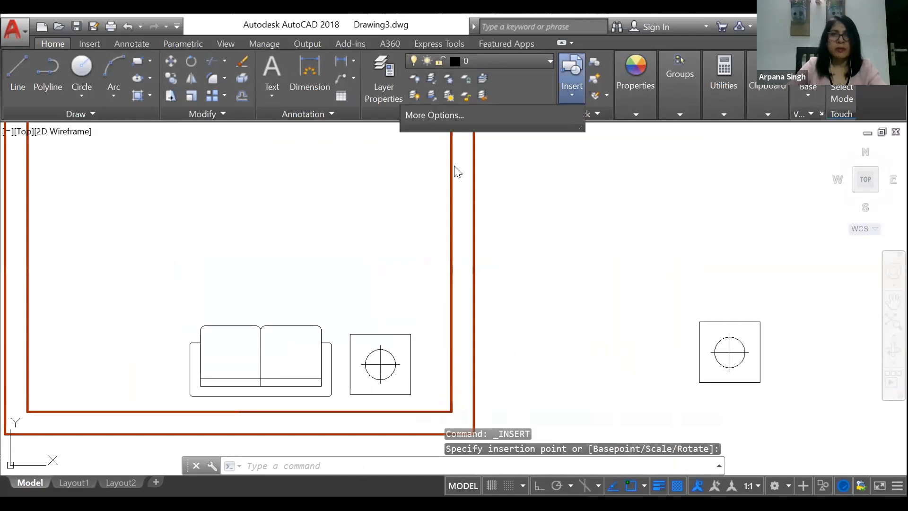
left_click(535, 148)
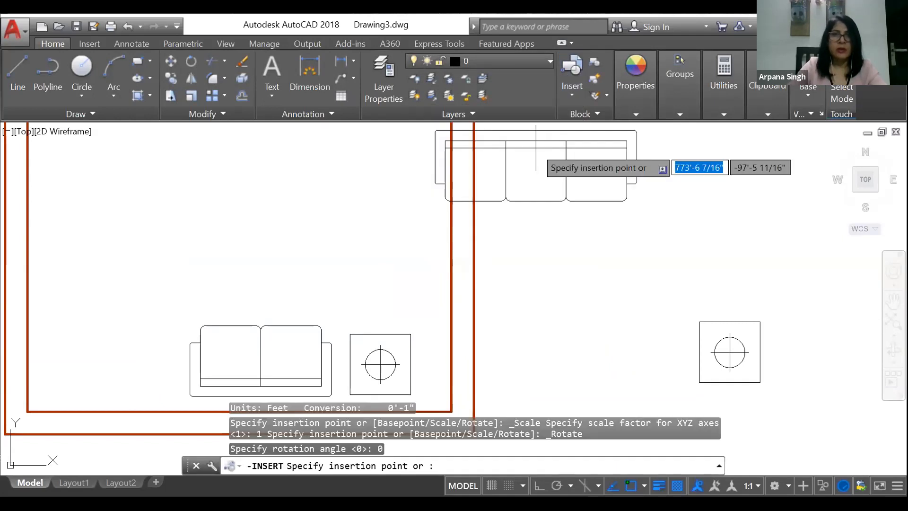
scroll(340, 227, "down", 2)
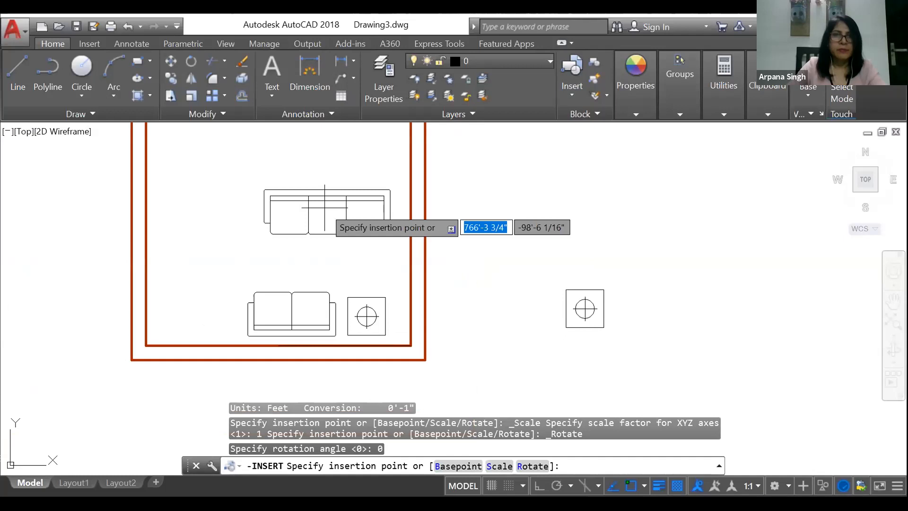
scroll(324, 207, "down", 3)
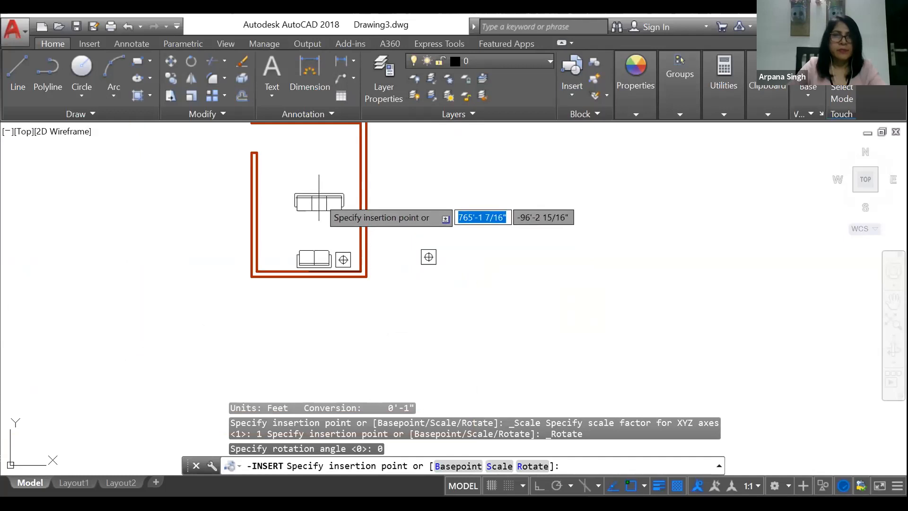
key("Escape")
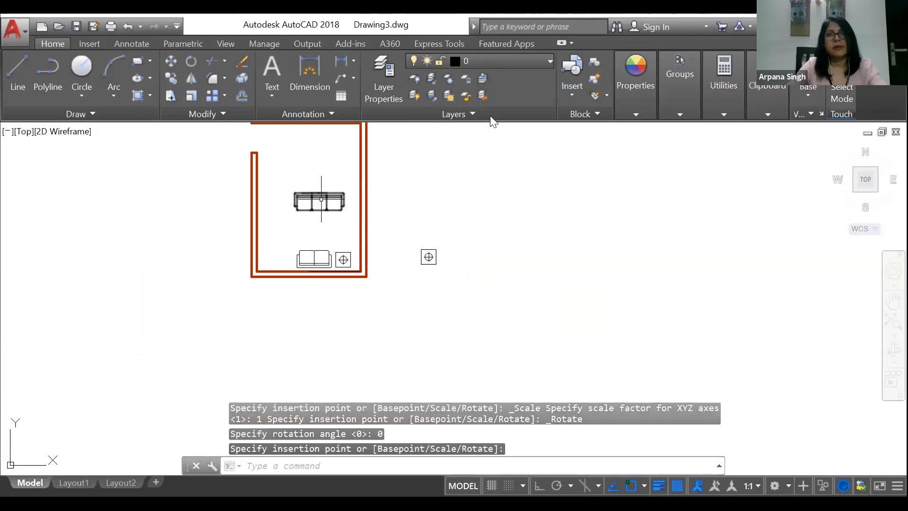
Step: Insert the CENTER TABLE block between the three-seater and two-seater sofas
left_click(571, 90)
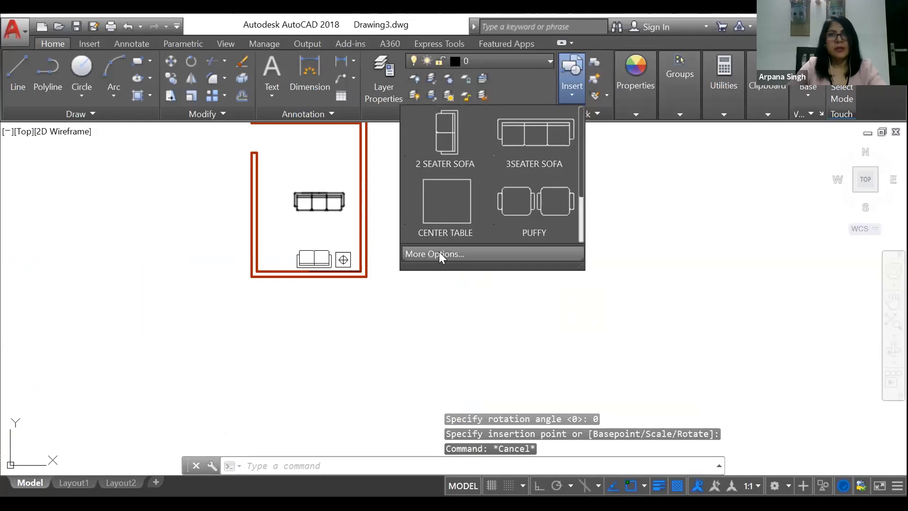
left_click(439, 253)
left_click(550, 170)
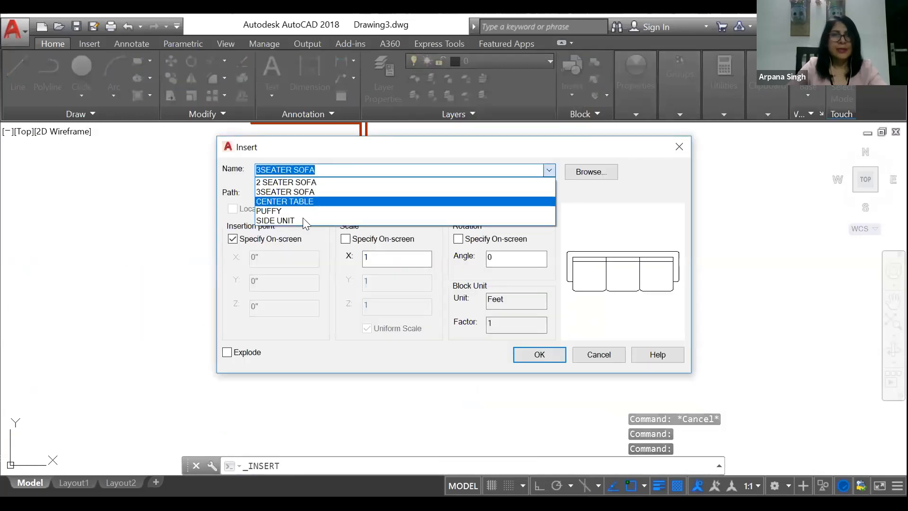
left_click(306, 201)
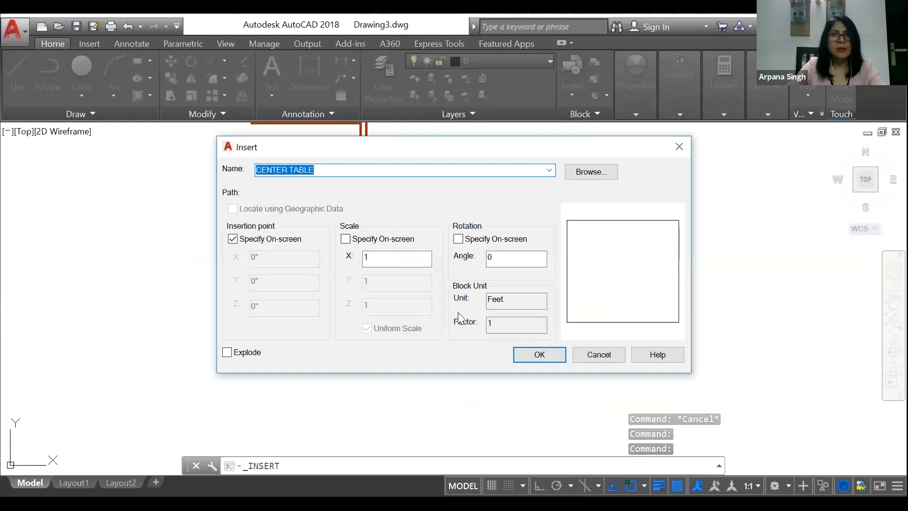
left_click(532, 356)
scroll(324, 236, "up", 5)
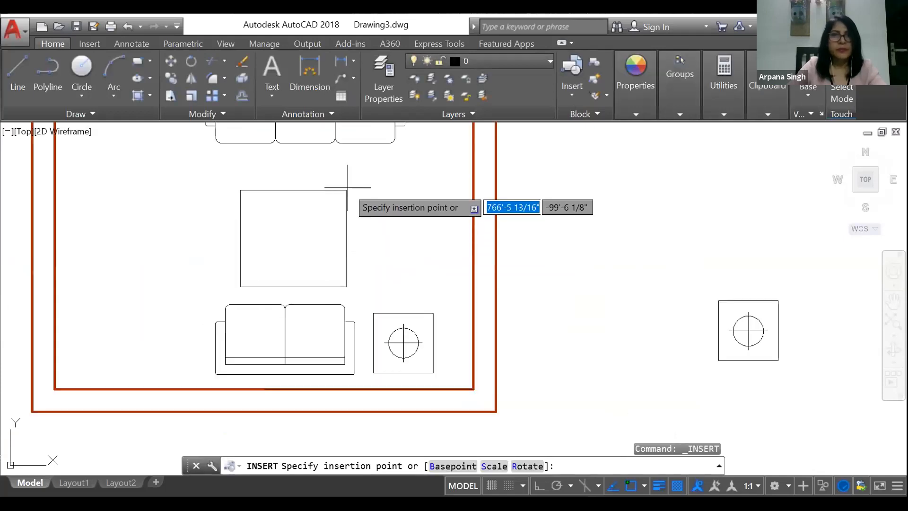
left_click(357, 178)
Step: Insert another 2 SEATER SOFA block between the center table and the right wall, with rotation angle 0
left_click(566, 92)
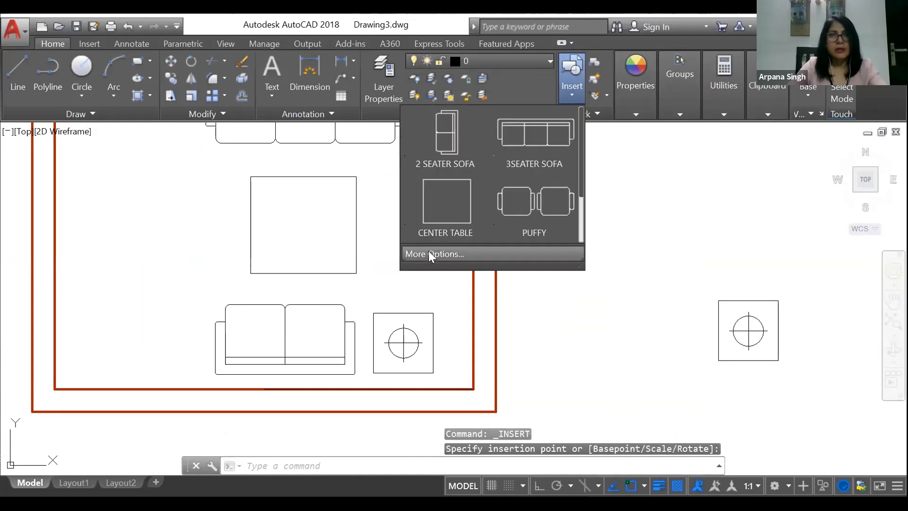
left_click(428, 253)
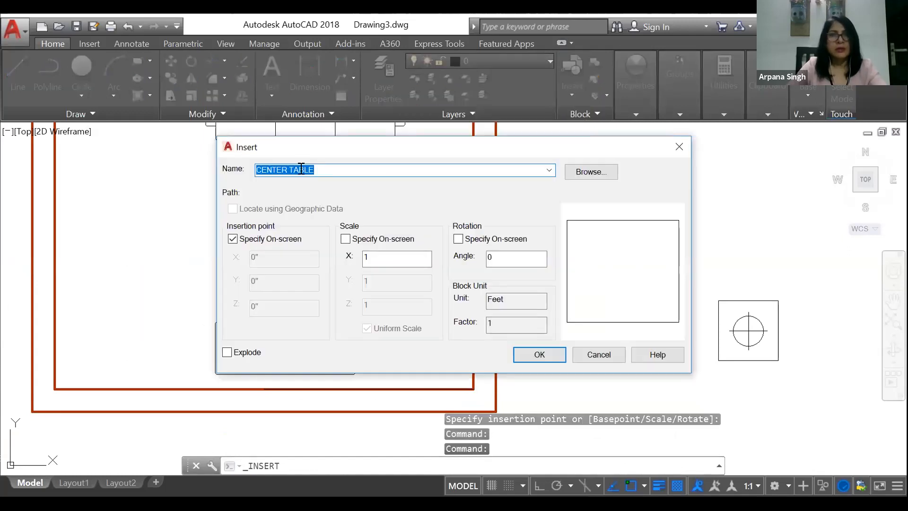
left_click(548, 167)
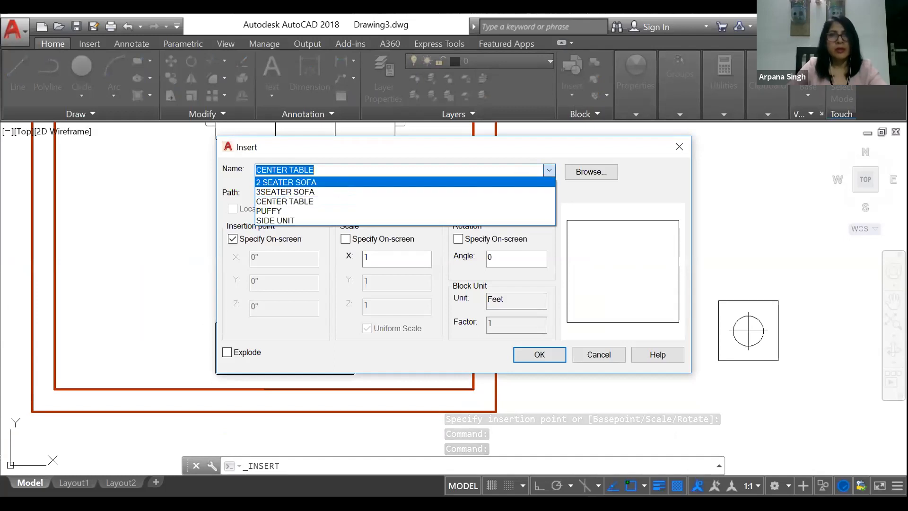
left_click(452, 183)
key("Return")
left_click(449, 145)
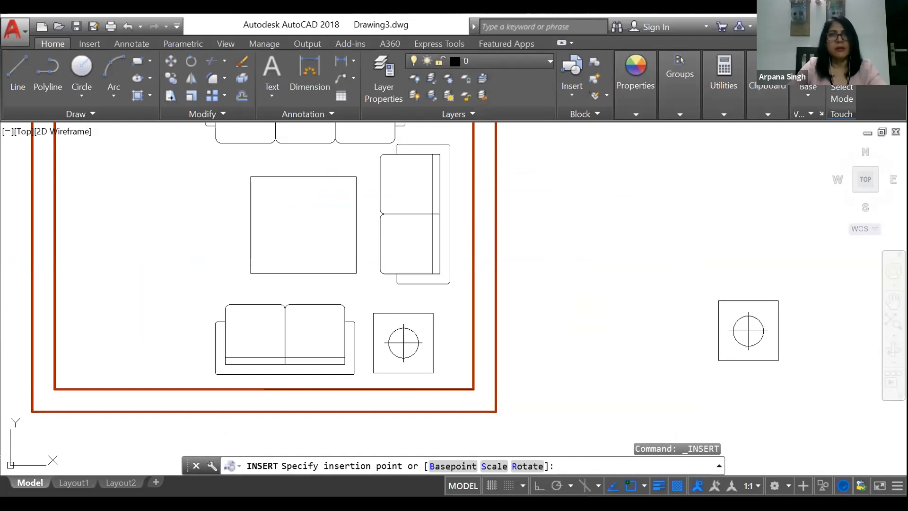
key("Escape")
Step: Insert the PUFFY block to the left of the center table, inside the room, with a rotation angle of 90
scroll(495, 196, "down", 4)
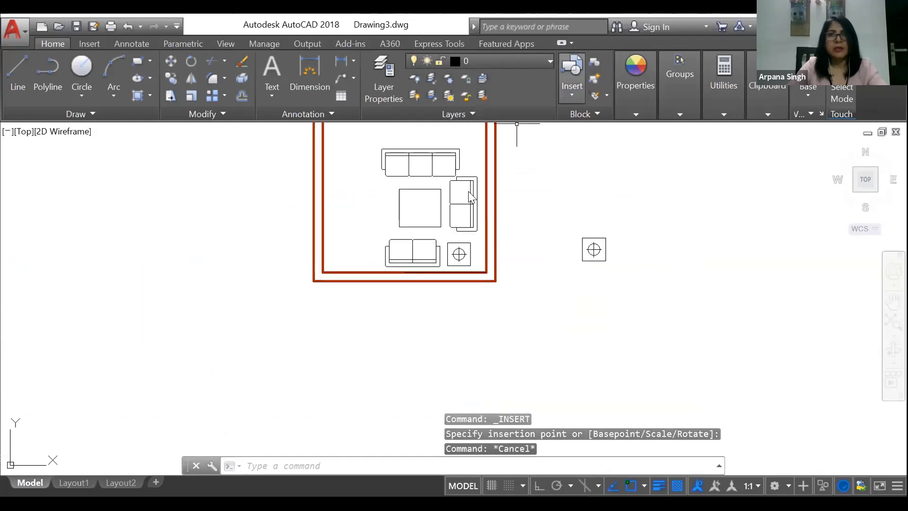
left_click(571, 92)
left_click_drag(522, 231, 492, 230)
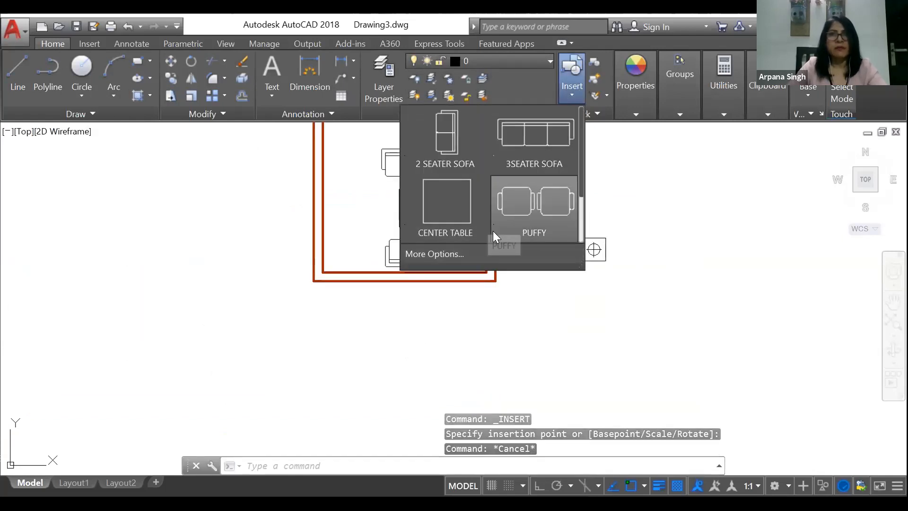
left_click(440, 254)
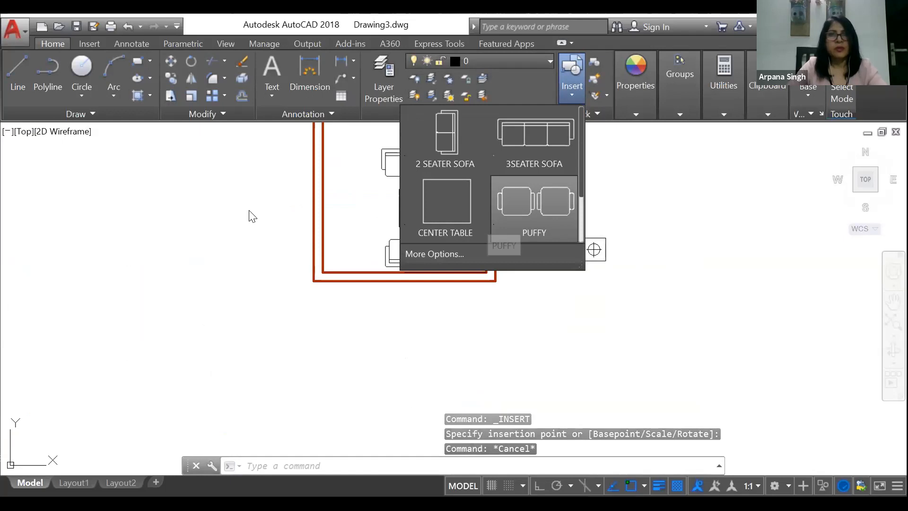
left_click(549, 170)
left_click(474, 211)
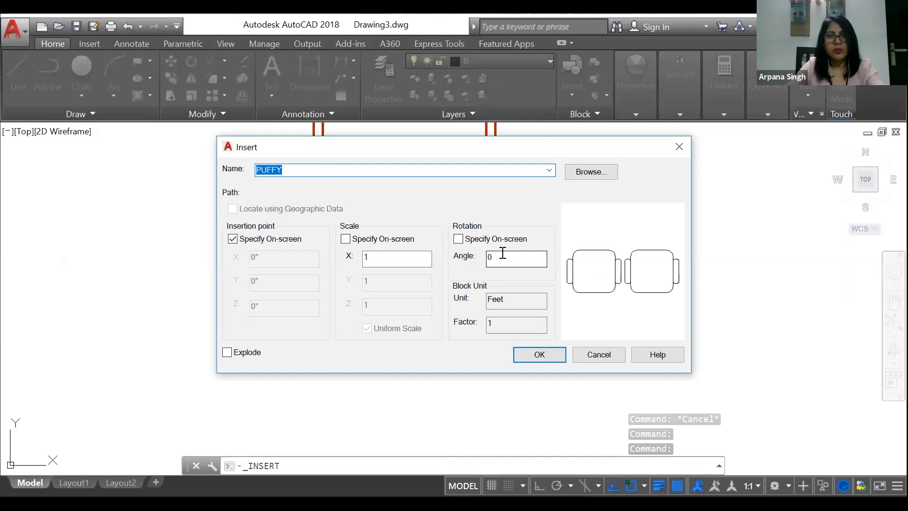
double_click(503, 253)
type("90")
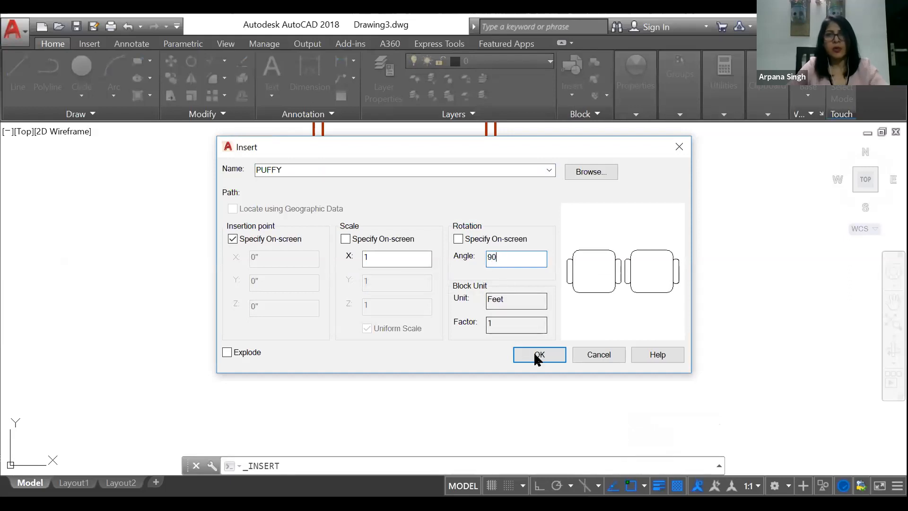
left_click(534, 355)
scroll(353, 234, "up", 3)
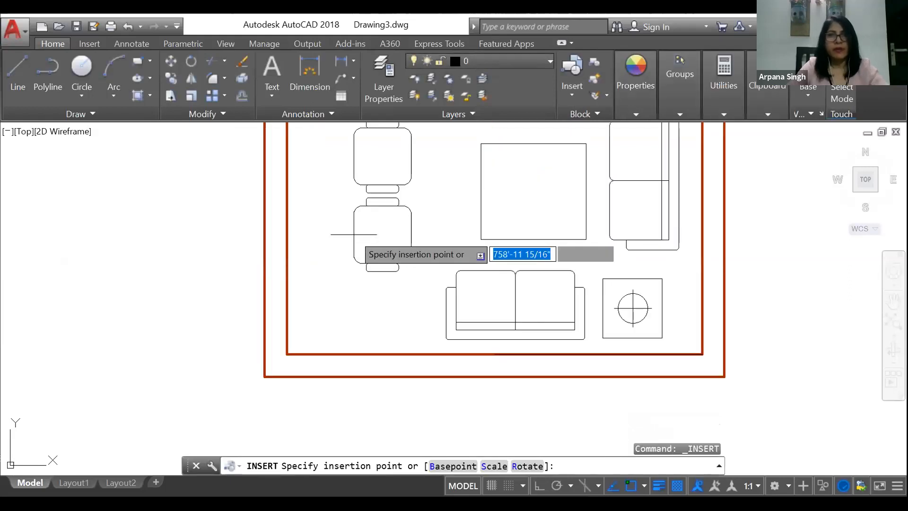
left_click(354, 236)
scroll(392, 287, "down", 4)
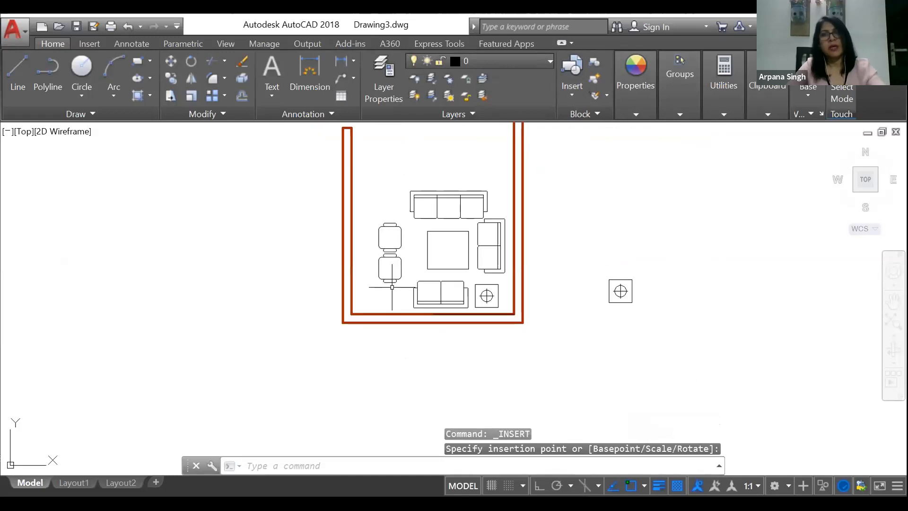
Step: Move the three-seater sofa slightly up and left, away from the center table
scroll(495, 215, "up", 2)
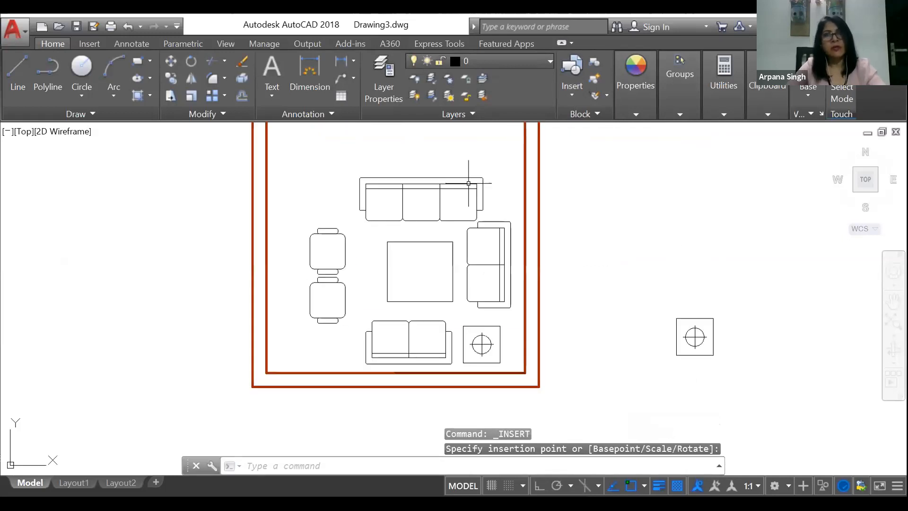
left_click(468, 183)
right_click(477, 252)
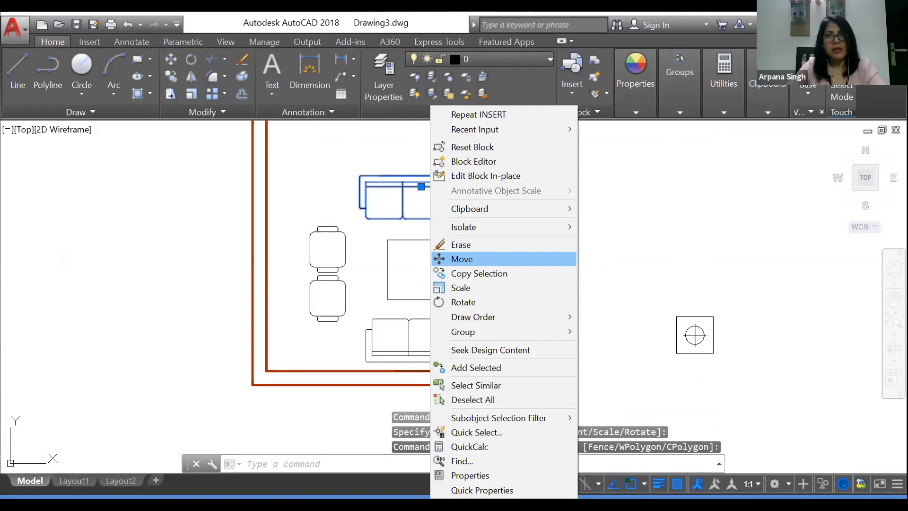
left_click(462, 259)
left_click(642, 235)
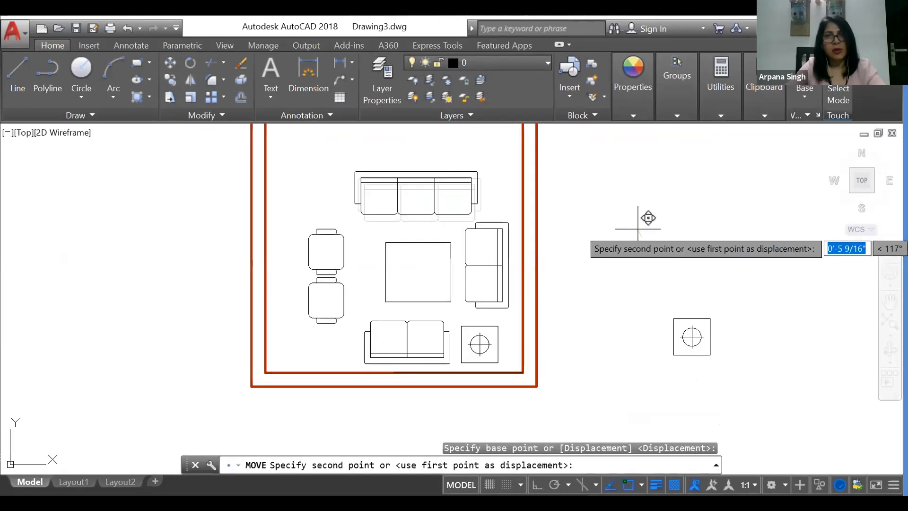
left_click(637, 228)
Step: Move the two-seater sofa beside the right wall slightly up and closer to that wall
left_click(518, 222)
left_click(508, 230)
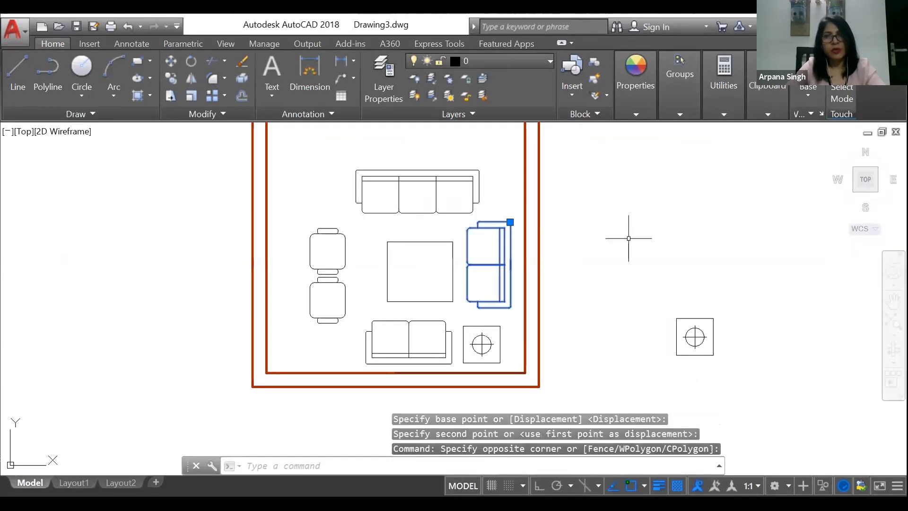
key("Return")
left_click(628, 237)
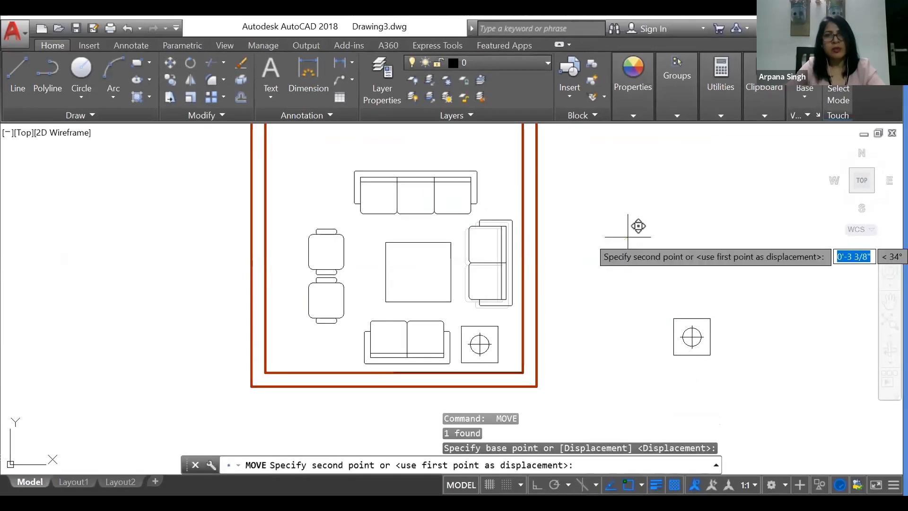
left_click(629, 238)
Step: Move the side unit inside the room slightly up and right, away from the lower two-seater sofa
left_click(487, 338)
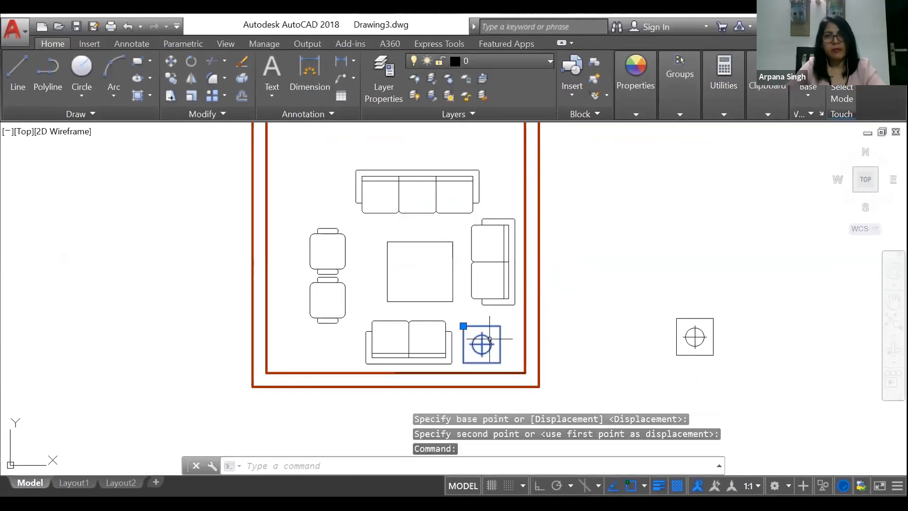
key("Return")
left_click(490, 339)
left_click(603, 304)
Step: Move the center table slightly up and left to center it within the seating group
left_click(453, 258)
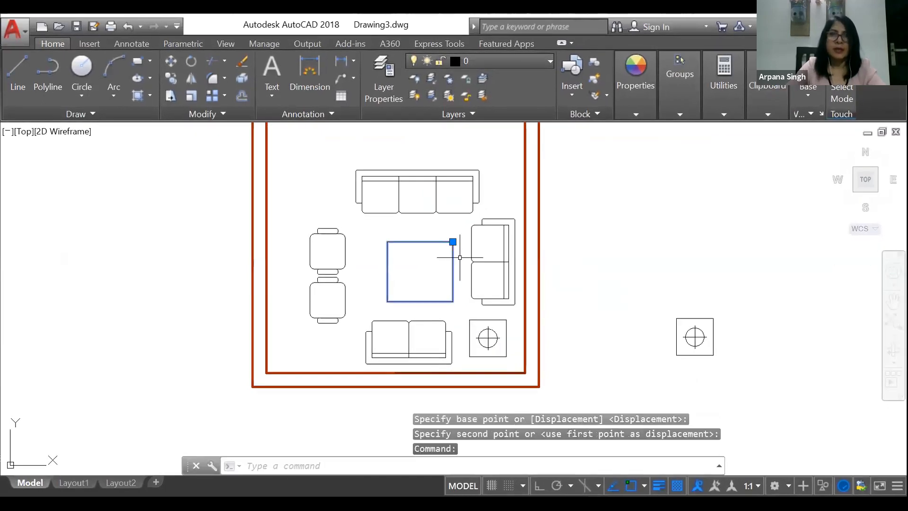
key("Return")
left_click(644, 228)
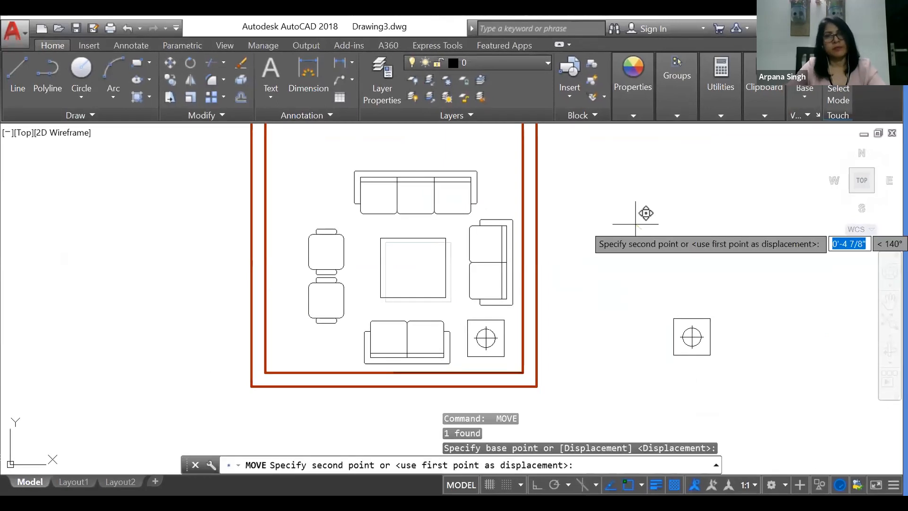
left_click(635, 224)
Step: Move the pair of puffy seats slightly up and right to line up with the center table
left_click(328, 258)
left_click(324, 233)
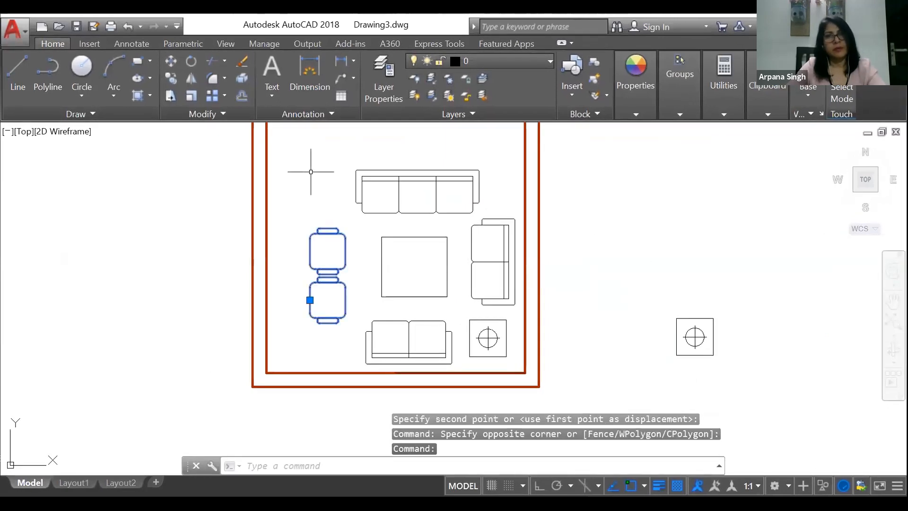
key("Return")
left_click(310, 171)
left_click(312, 170)
left_click(323, 232)
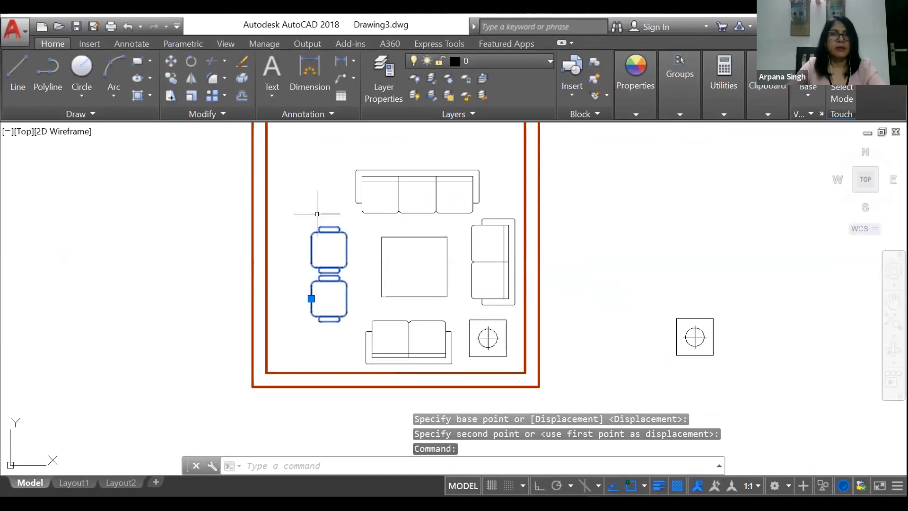
key("Escape")
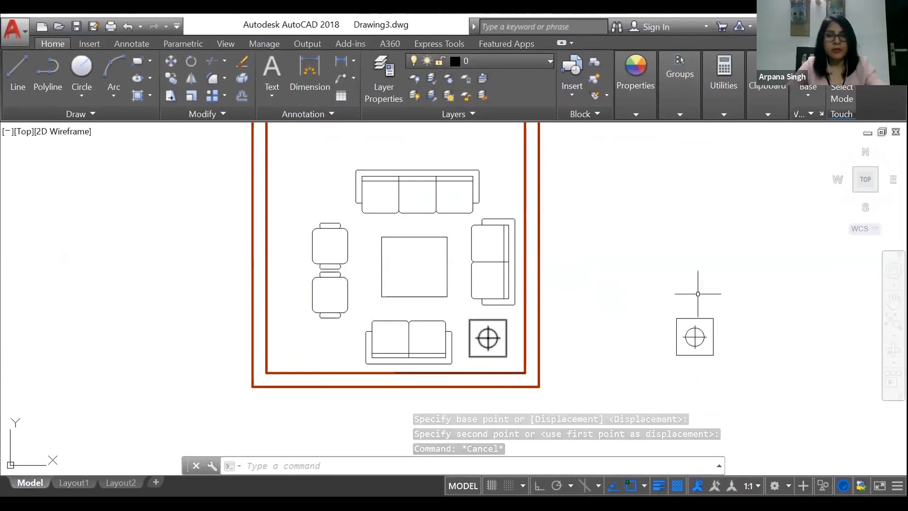
Step: Erase the spare side unit lying outside the room to the right
left_click(730, 305)
left_click(686, 343)
type("E")
key("Return")
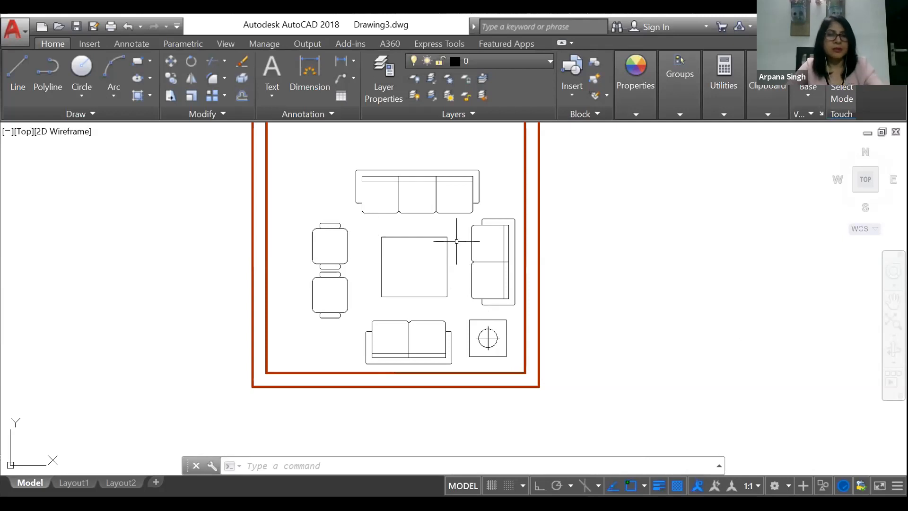
key("Escape")
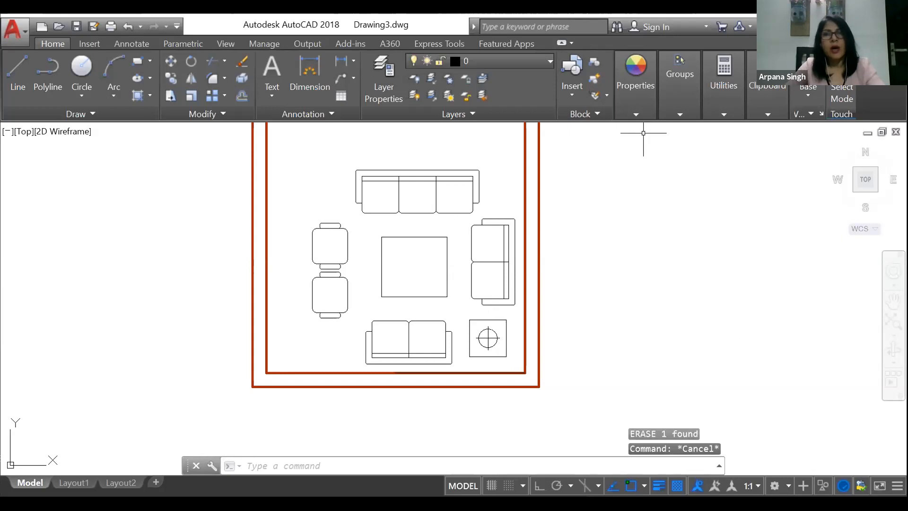
Step: Open the 3SEATER SOFA definition in the Block Editor, and close the editor without making changes
middle_click_drag(578, 223, 586, 247)
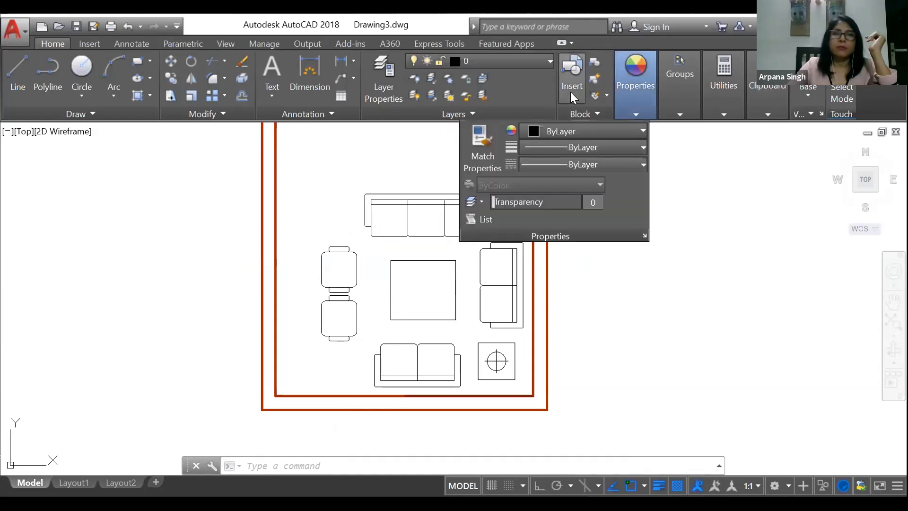
left_click(416, 199)
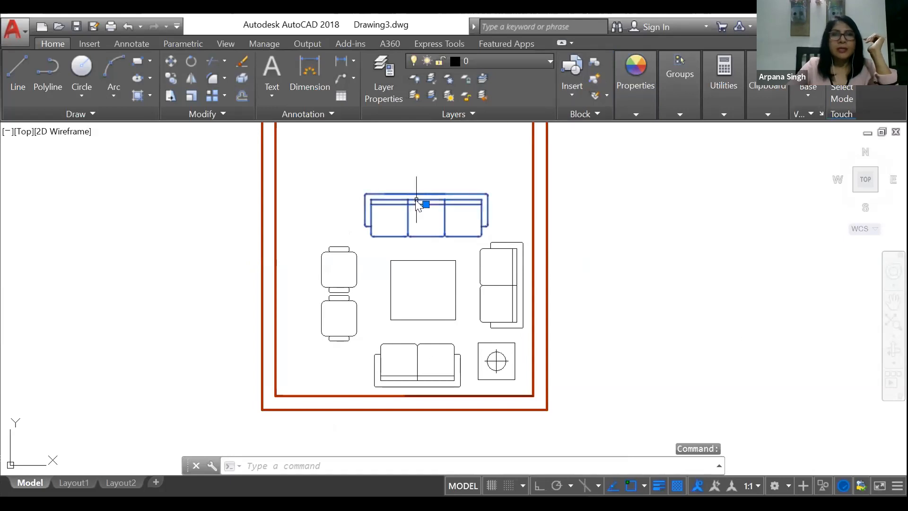
right_click(416, 202)
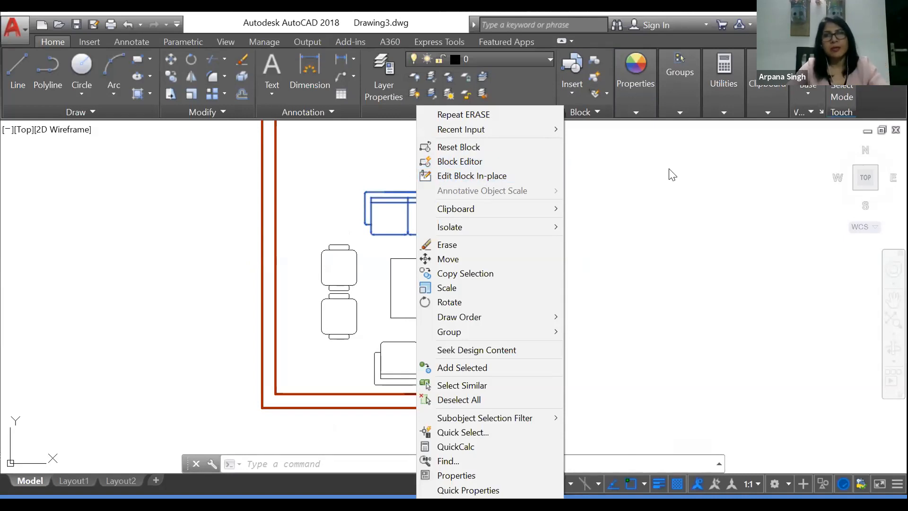
key("Escape")
double_click(416, 193)
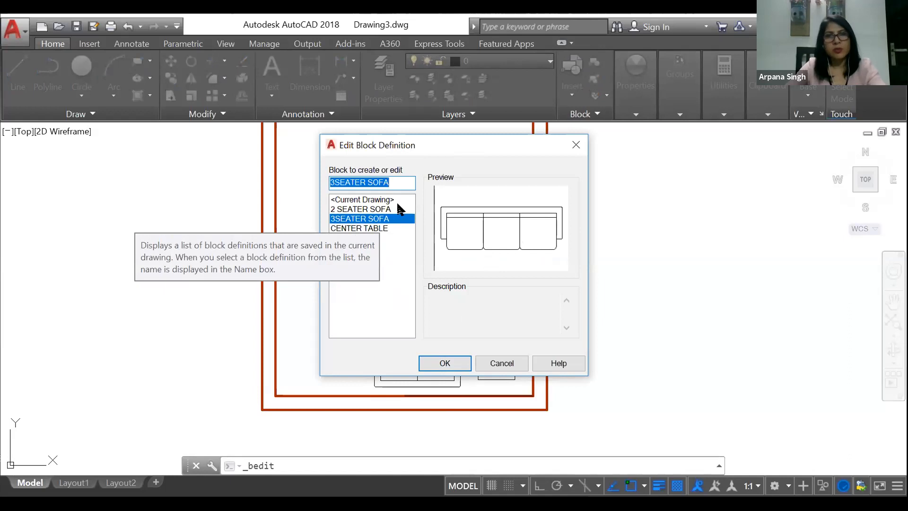
left_click(429, 363)
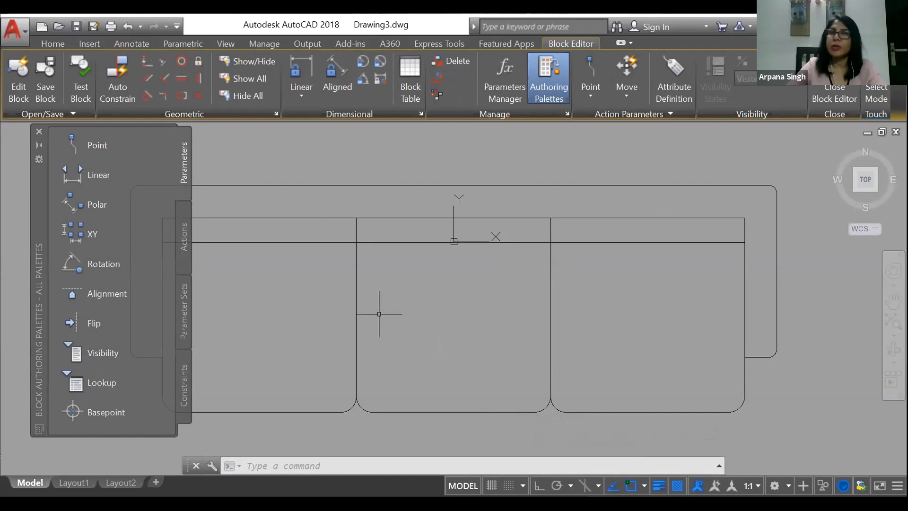
key("Escape")
key("Escape")
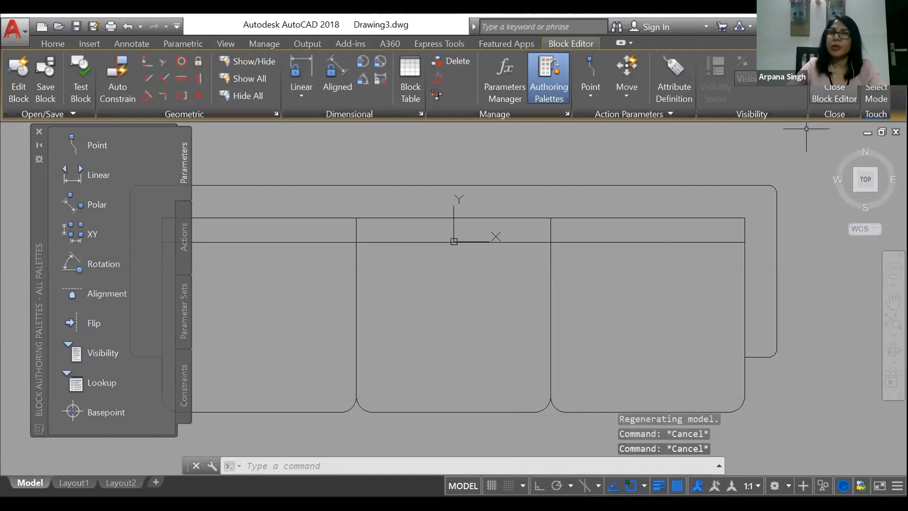
left_click(834, 93)
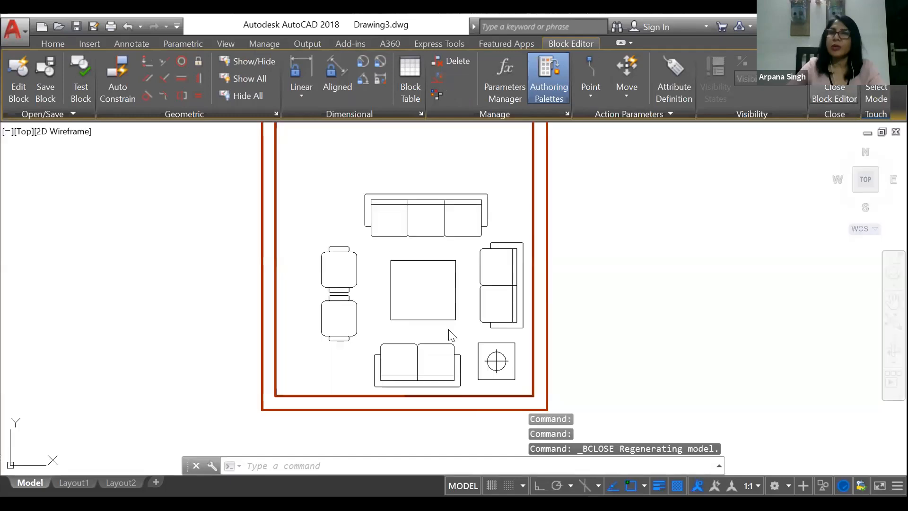
Step: Open the three-seater sofa block for in-place editing within the room drawing
left_click(425, 207)
scroll(425, 207, "up", 2)
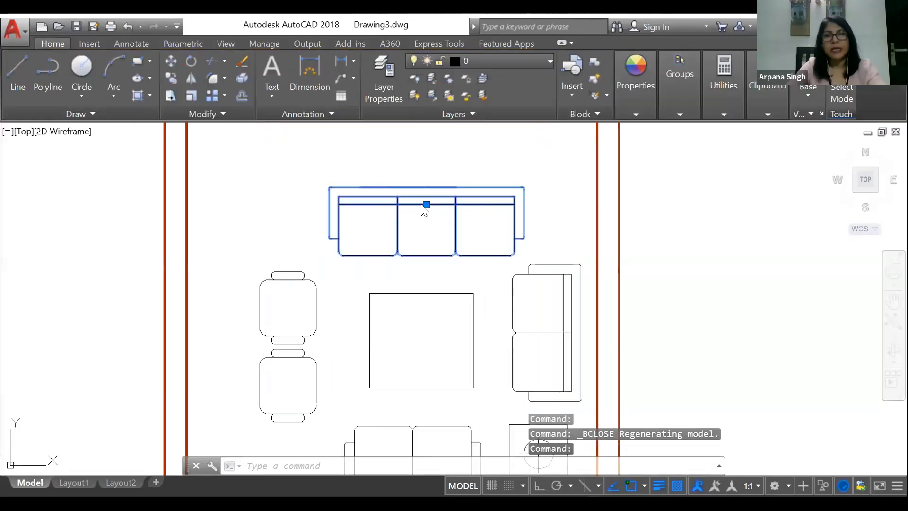
right_click(486, 174)
left_click(486, 175)
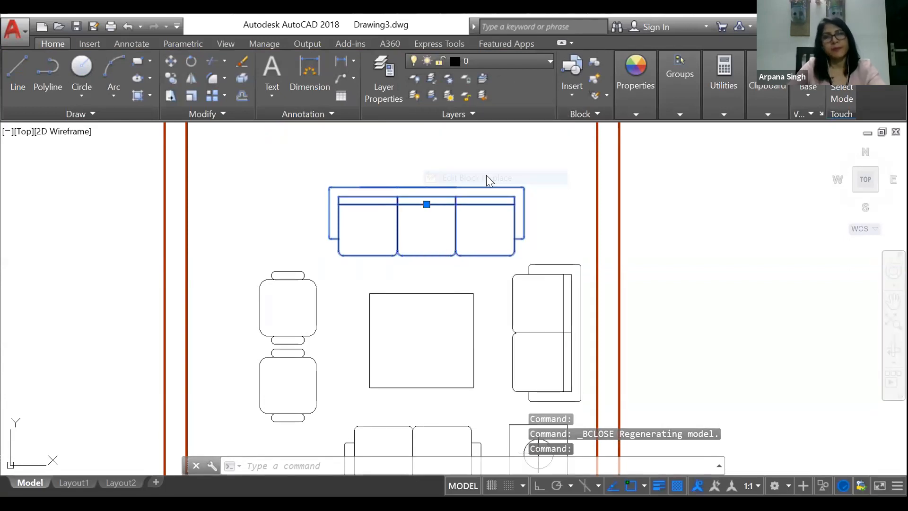
left_click(455, 376)
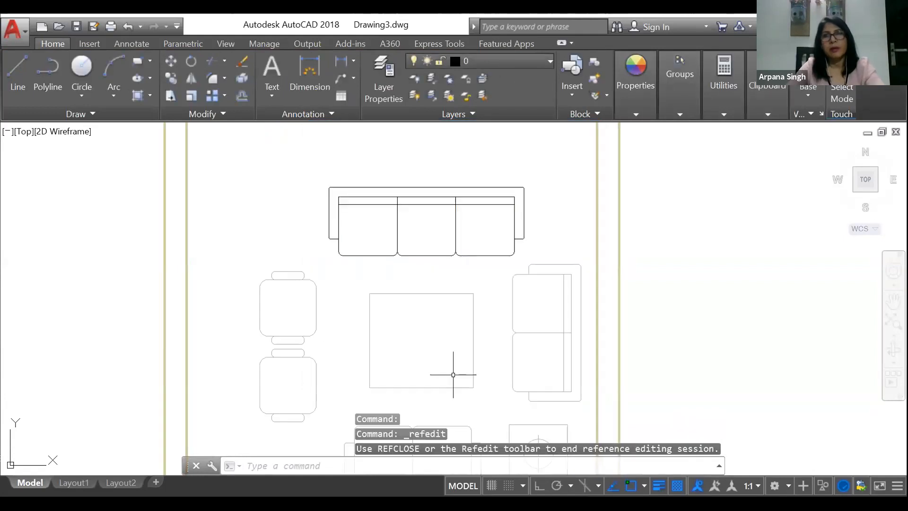
left_click(675, 70)
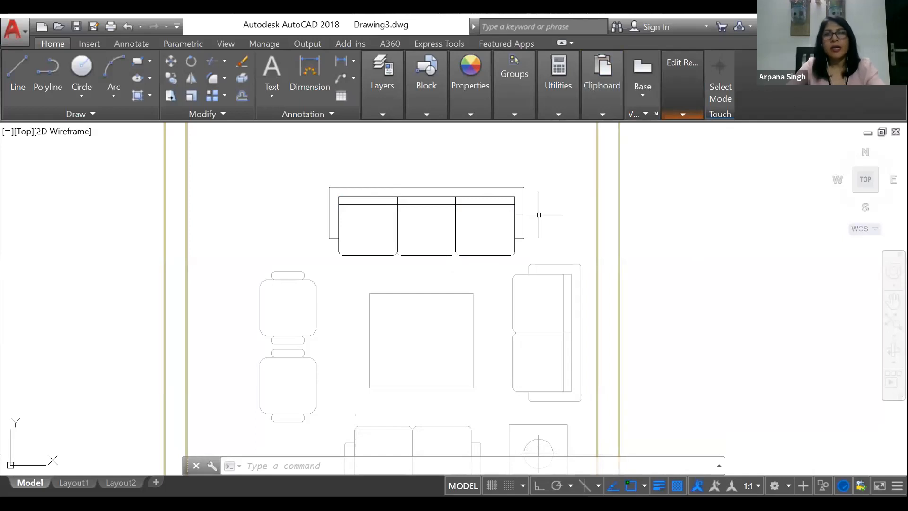
Step: End the in-place editing session of the three-seater sofa by discarding the reference changes
key("Escape")
key("Escape")
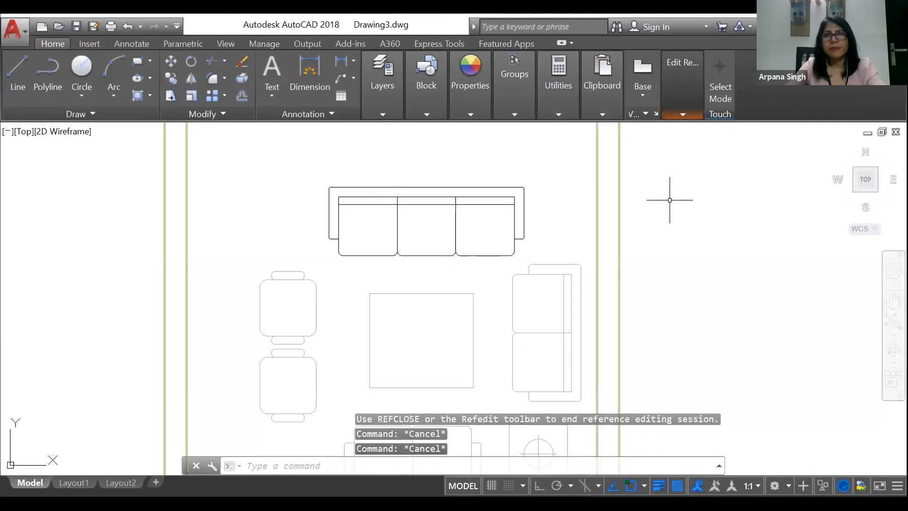
mouse_move(682, 116)
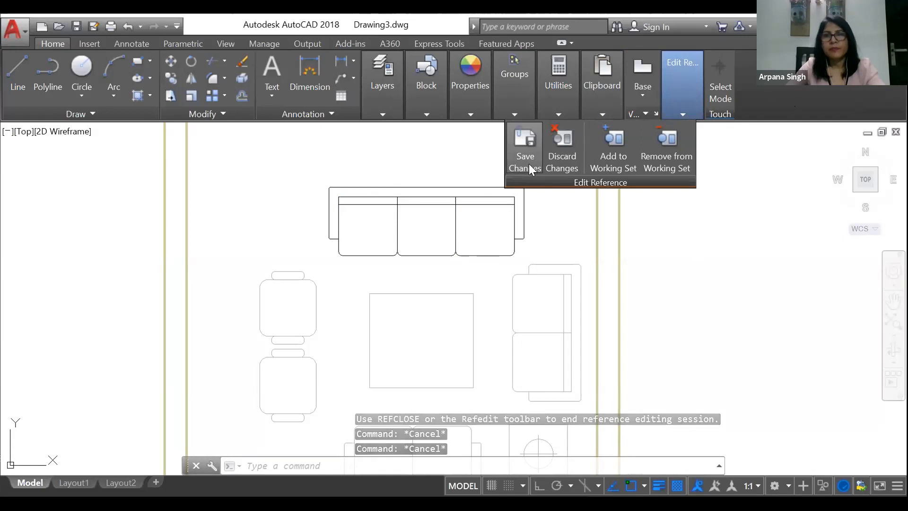
left_click(558, 163)
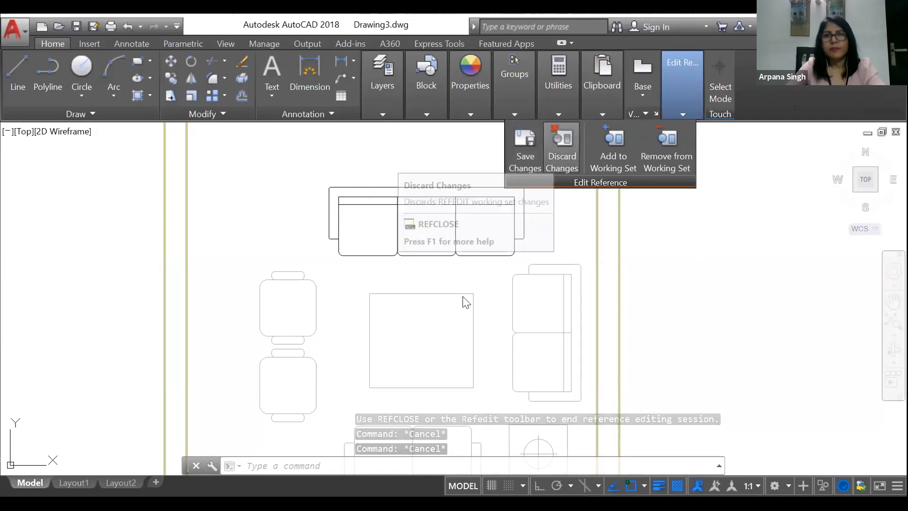
left_click(460, 305)
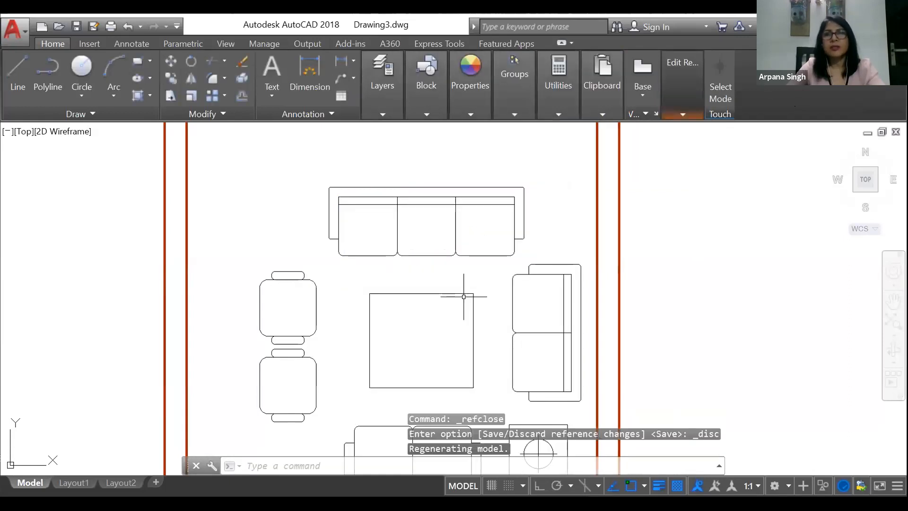
Step: Open the three-seater sofa block in the Block Editor
key("Escape")
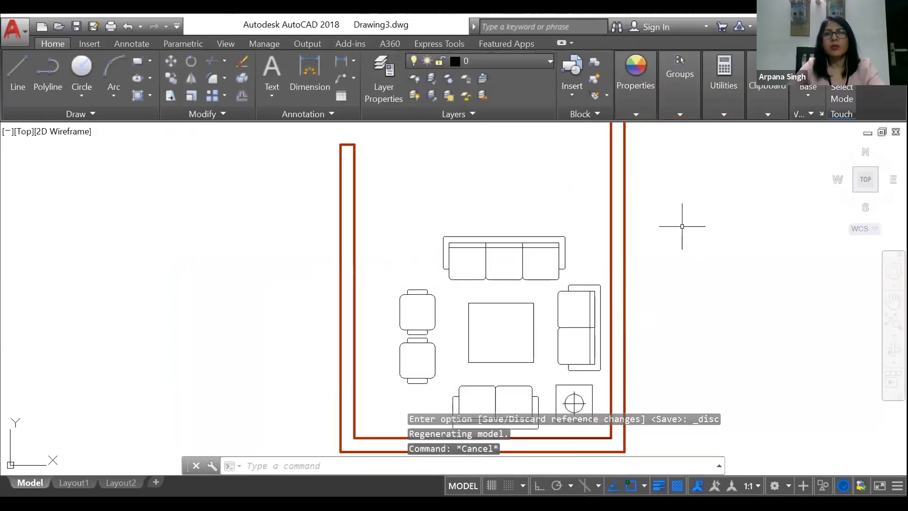
left_click(473, 250)
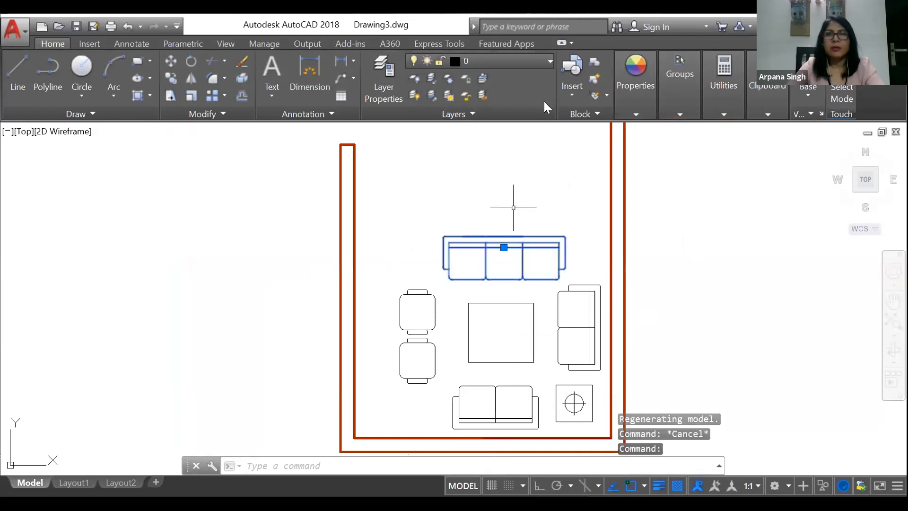
right_click(501, 250)
key("Escape")
left_click(482, 246)
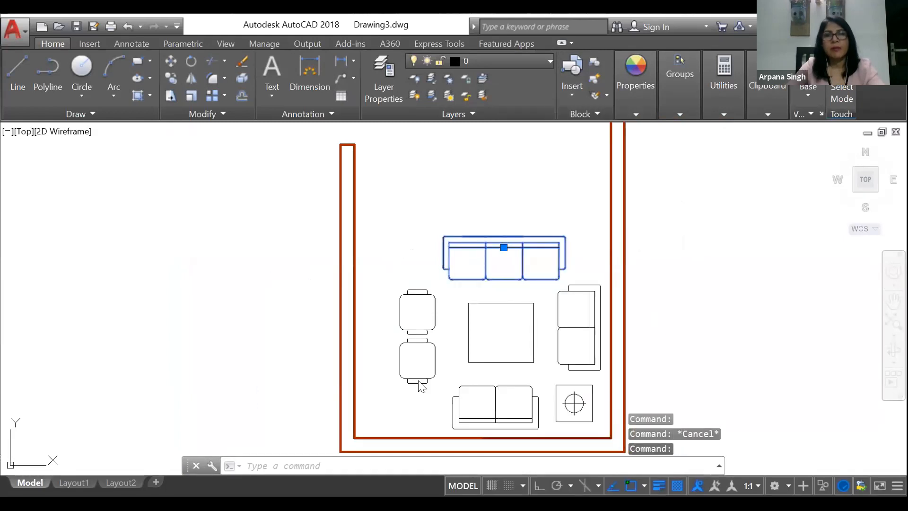
left_click(450, 366)
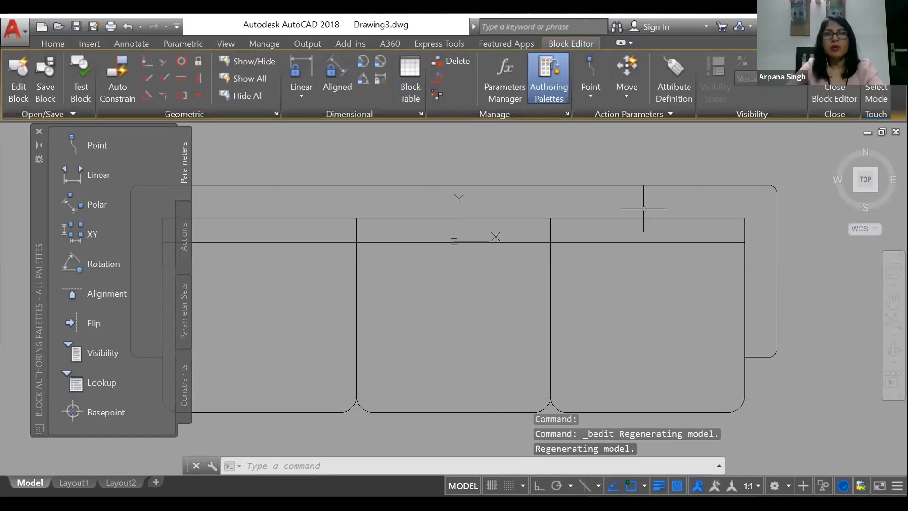
Step: Remove the small arc at the left arm's lower outer corner and join the two edges into a sharp corner with Fillet
scroll(645, 203, "down", 2)
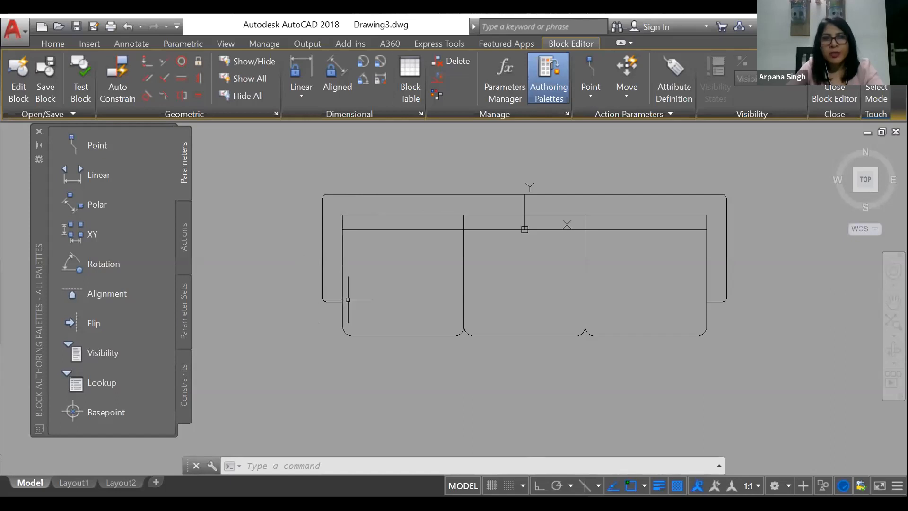
scroll(336, 300, "up", 5)
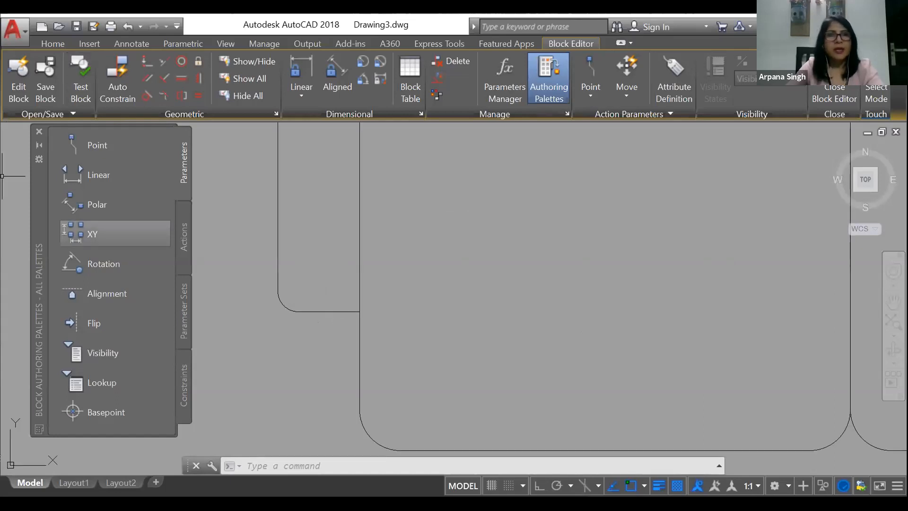
left_click(284, 303)
left_click(281, 296)
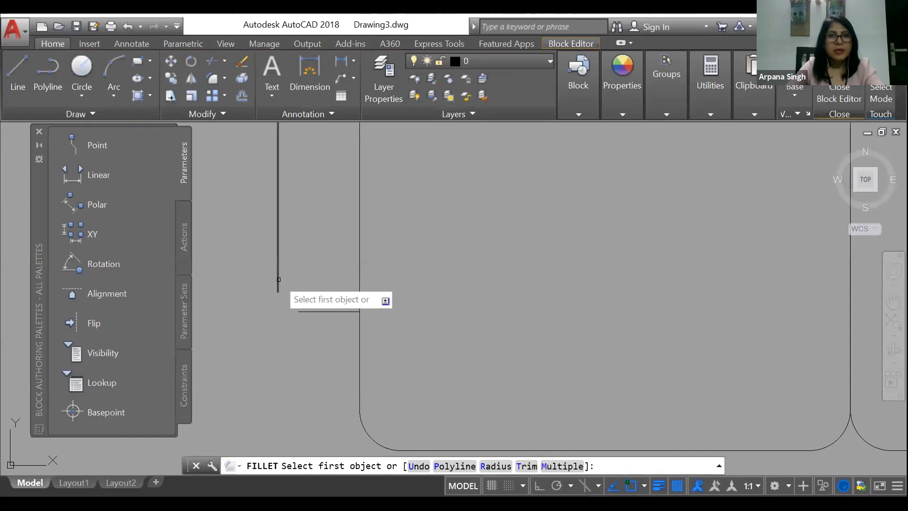
left_click(277, 281)
key("Escape")
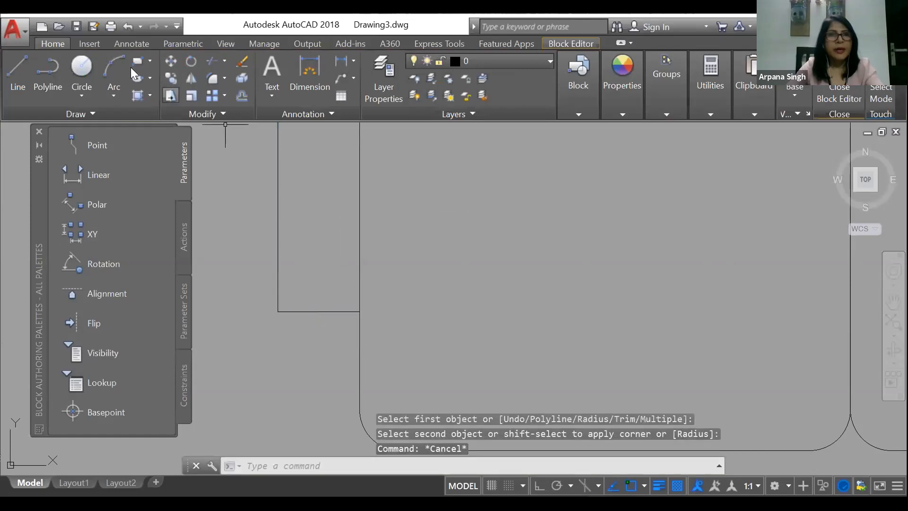
Step: Draw a circle centred on the midpoint of the left arm's end line, with its radius reaching the arm's outer edge
type("c")
key("Return")
left_click(318, 311)
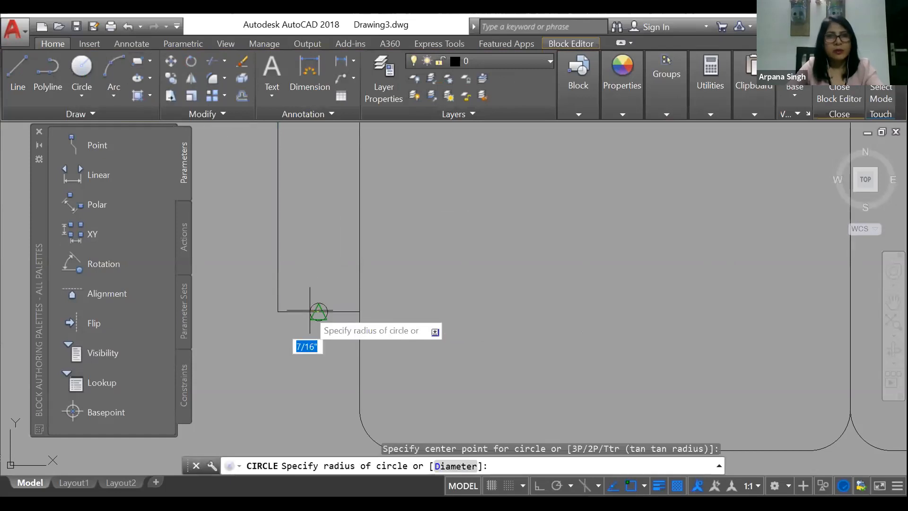
left_click(280, 311)
key("Escape")
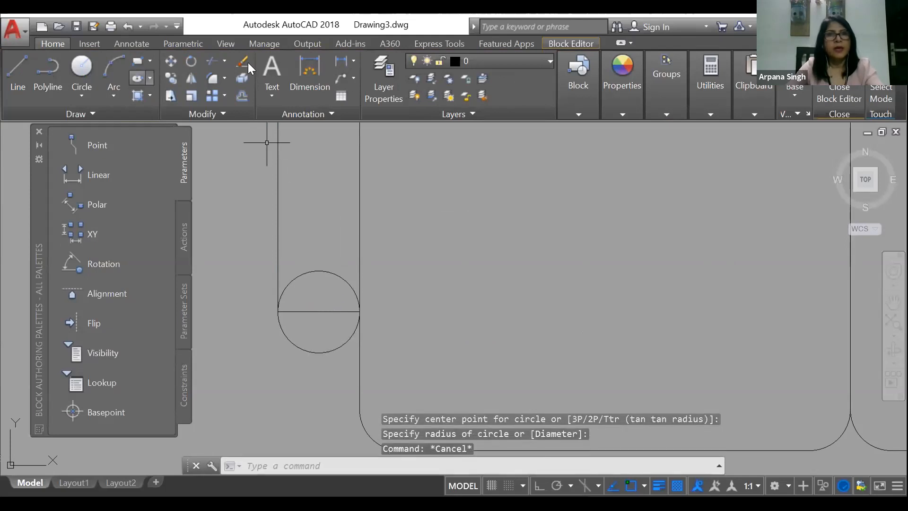
Step: Trim away the circle's upper half and erase the straight end line, leaving a semicircular end on the left arm
left_click(212, 61)
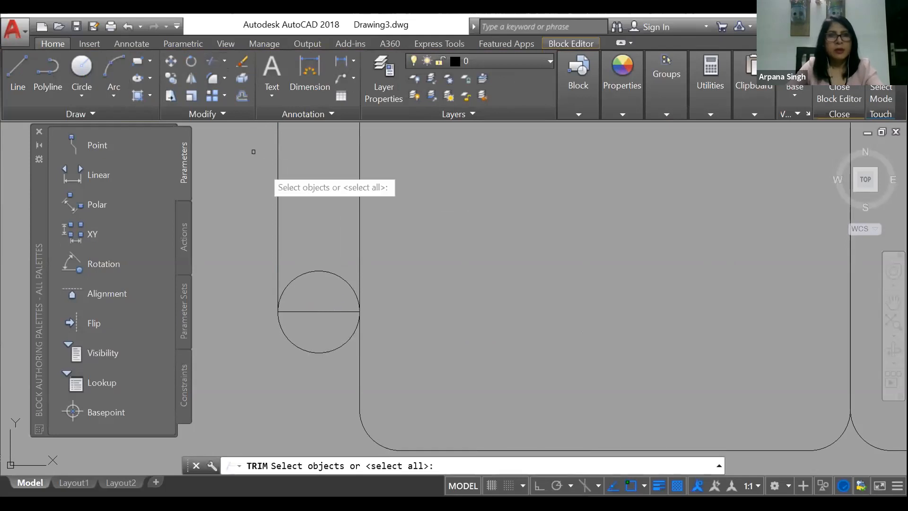
key("Return")
left_click(309, 272)
key("Return")
left_click(304, 311)
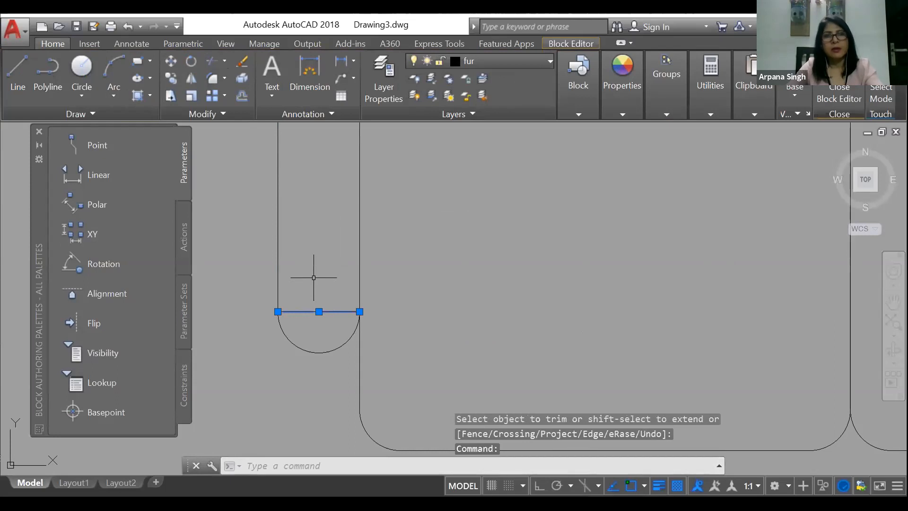
type("e")
key("Return")
Step: Mirror the left arm's semicircular end to the right arm about the sofa's vertical centreline with Ortho on, keeping the original
scroll(314, 277, "down", 4)
left_click(293, 308)
left_click(276, 310)
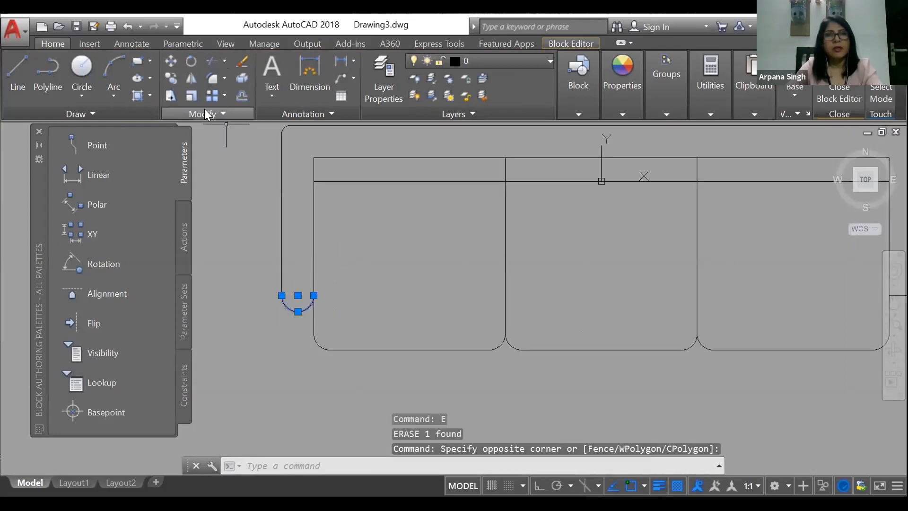
left_click(192, 79)
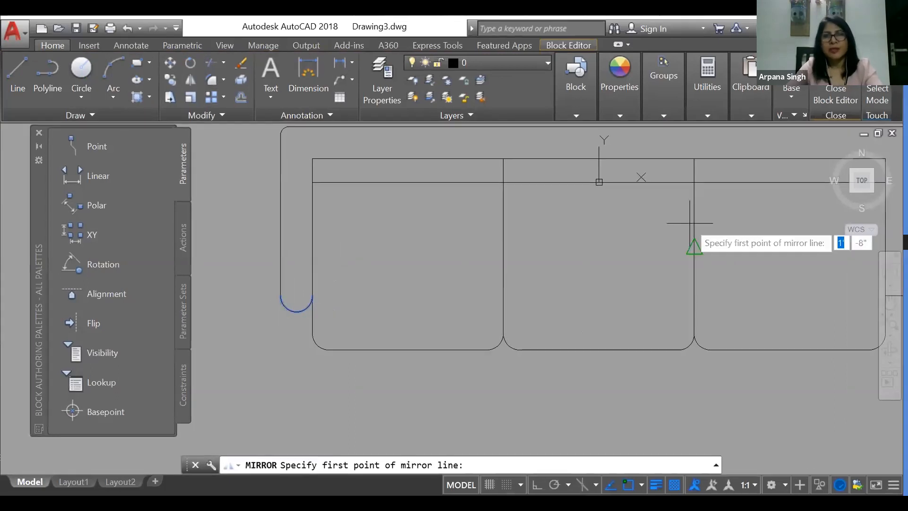
left_click(599, 181)
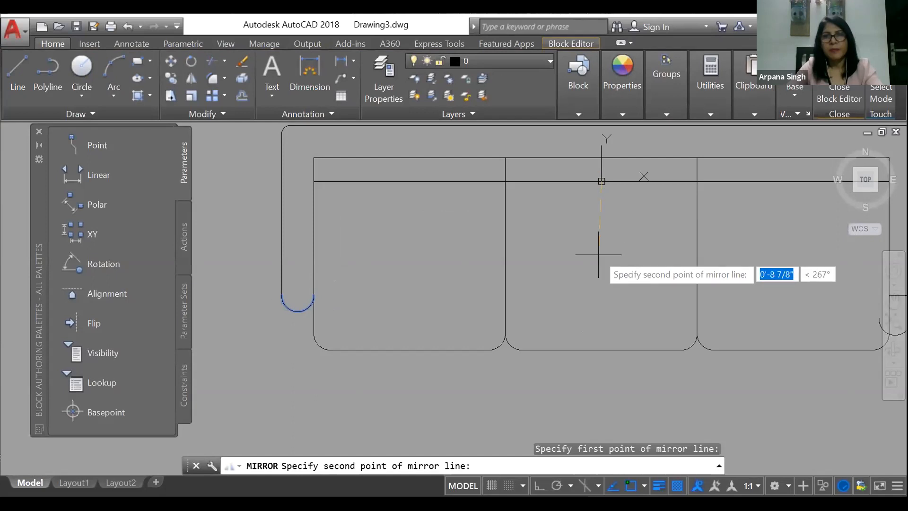
left_click(540, 486)
left_click(614, 314)
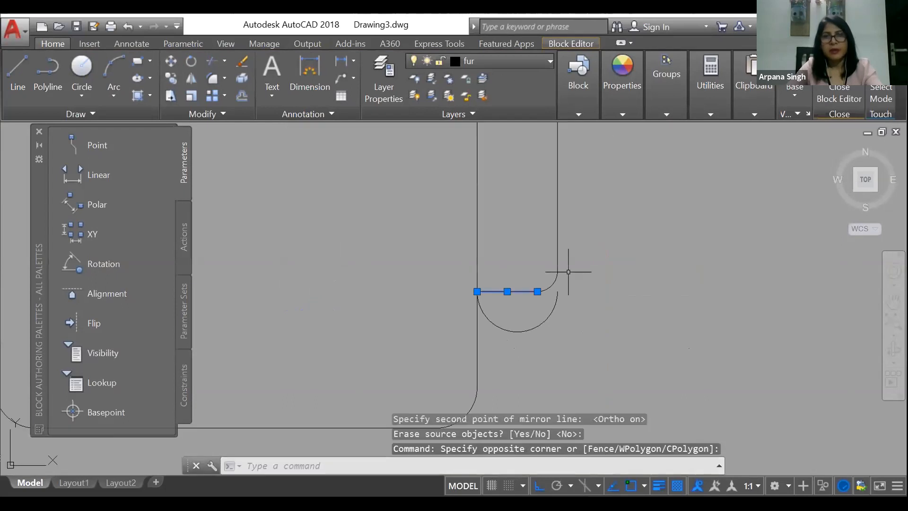
Step: Erase the right arm's old end line and corner arc, and stretch its outer edge down to meet the semicircle
type("e")
key("Return")
left_click(556, 270)
left_click(557, 271)
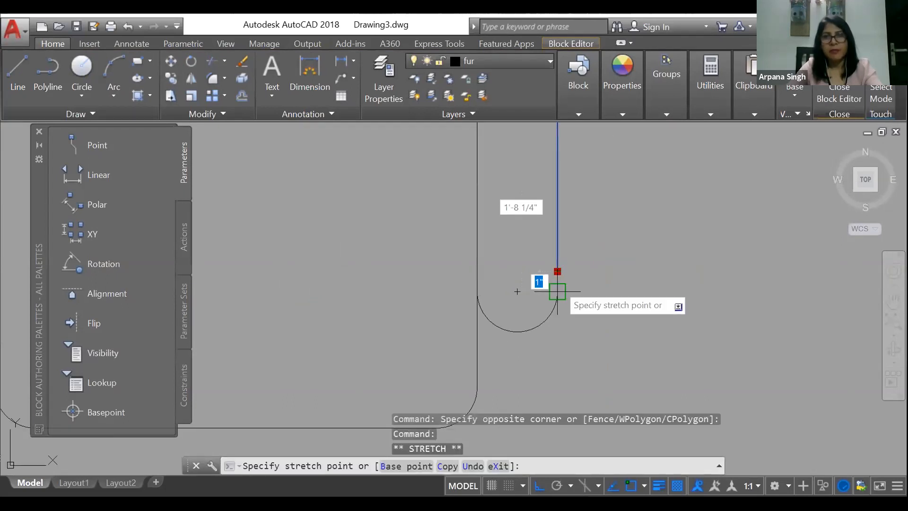
key("Escape")
scroll(576, 277, "down", 6)
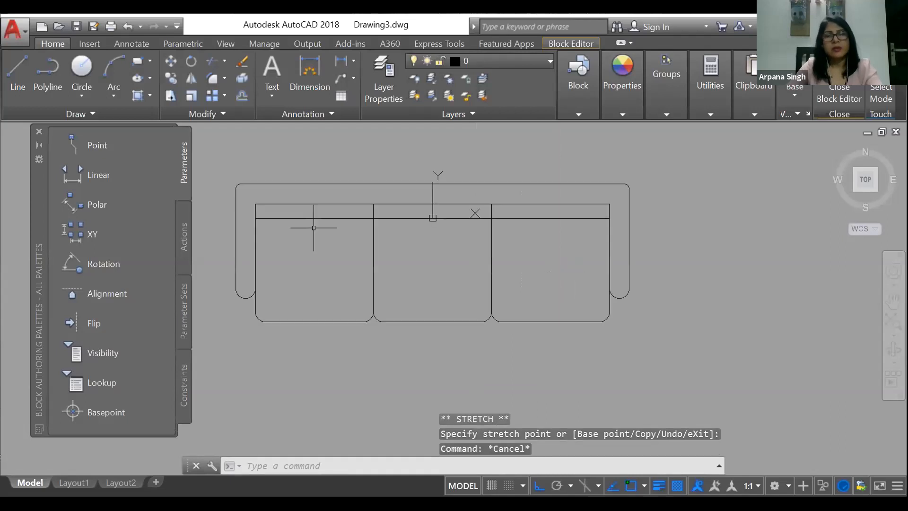
scroll(340, 220, "up", 2)
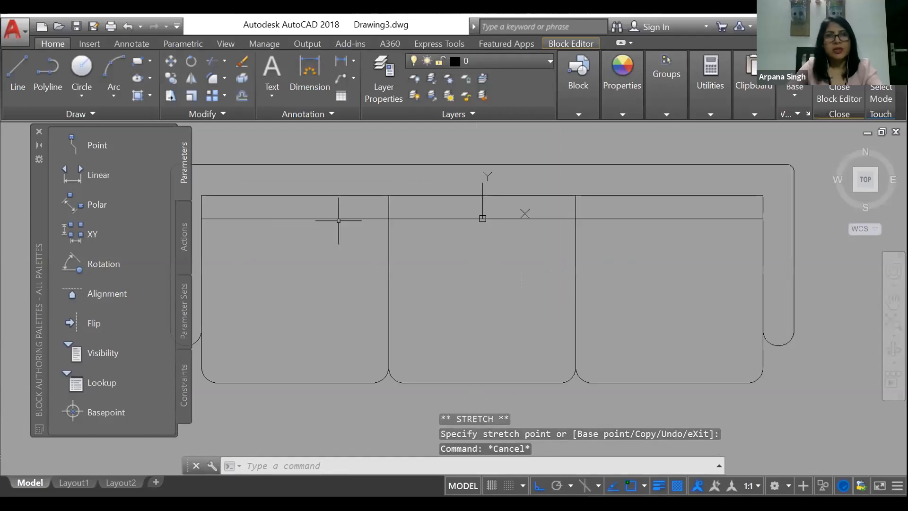
scroll(446, 264, "down", 2)
left_click(114, 71)
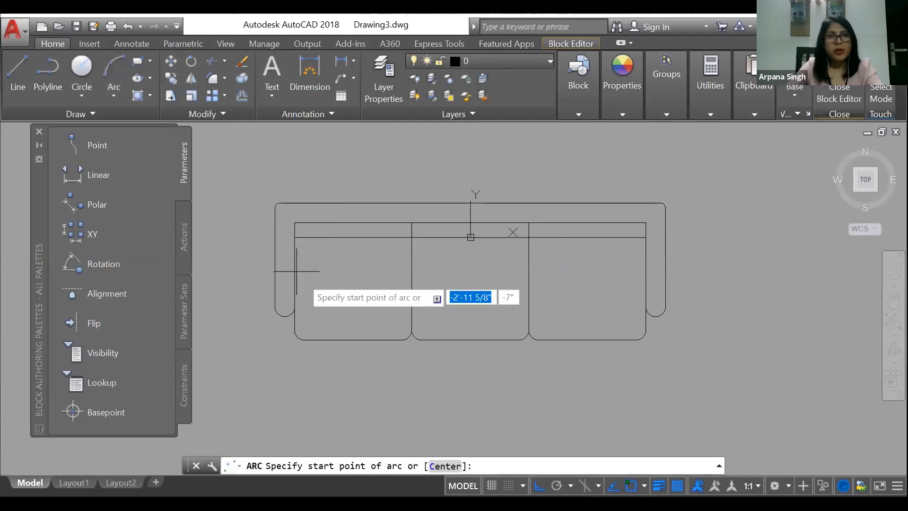
scroll(302, 255, "up", 2)
left_click(273, 198)
left_click(458, 199)
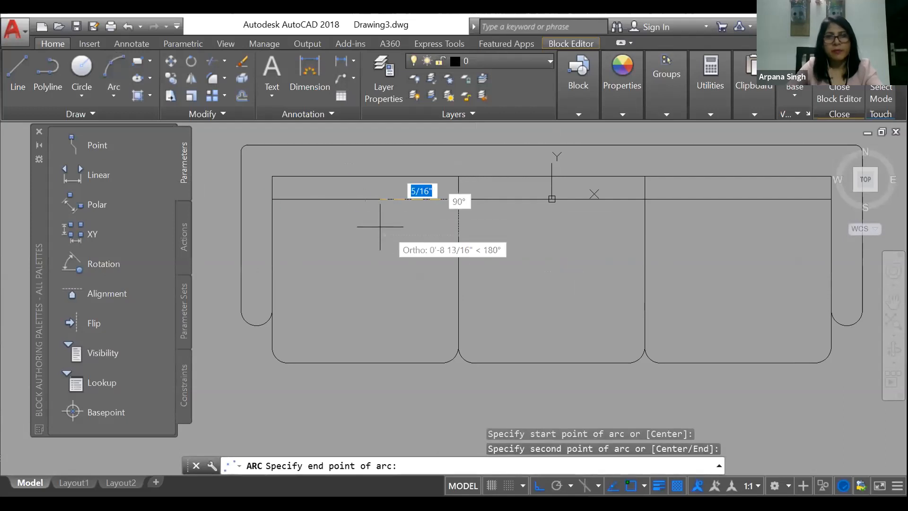
Step: Turn Ortho off and draw a three-point arc bowing down from the back line across the full width of the left seat
left_click(539, 485)
key("Escape")
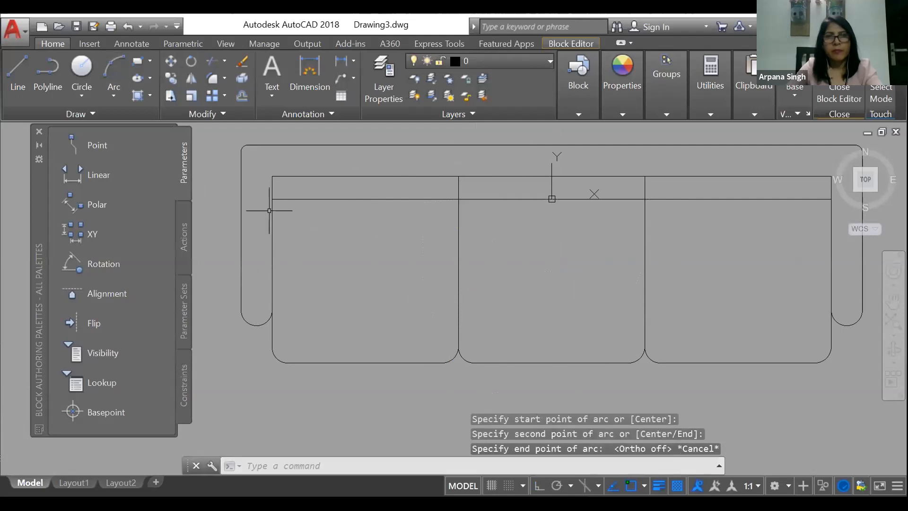
key("Return")
left_click(272, 199)
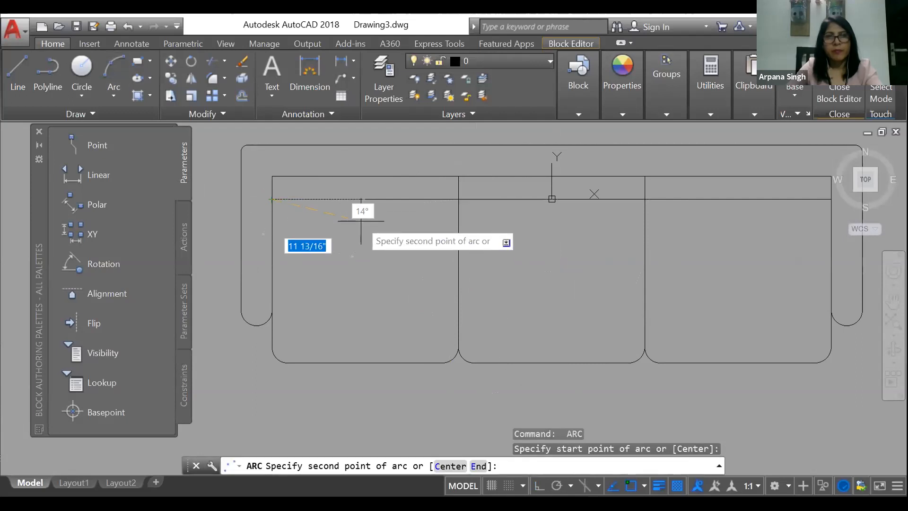
left_click(362, 221)
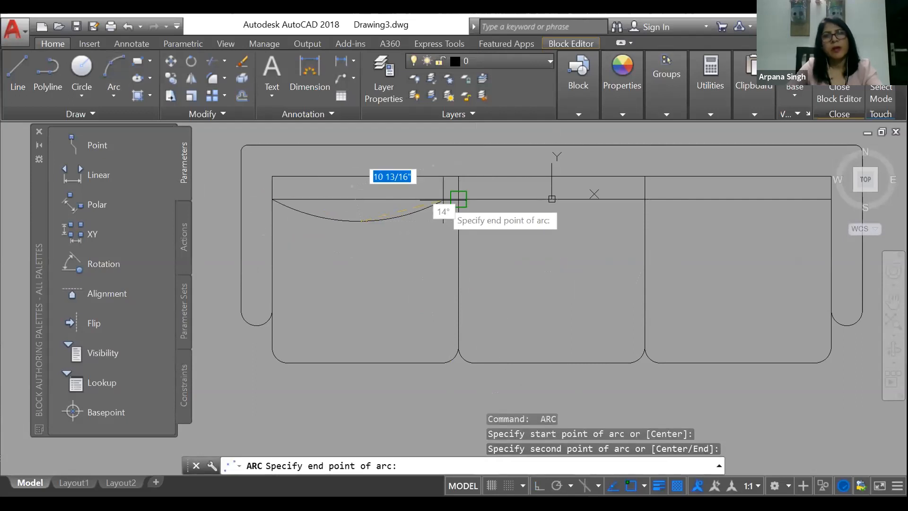
left_click(457, 200)
Step: Copy the left seat's cushion arc to the middle and right seats, using the seat corners as reference points
left_click(422, 208)
left_click(401, 227)
right_click(402, 227)
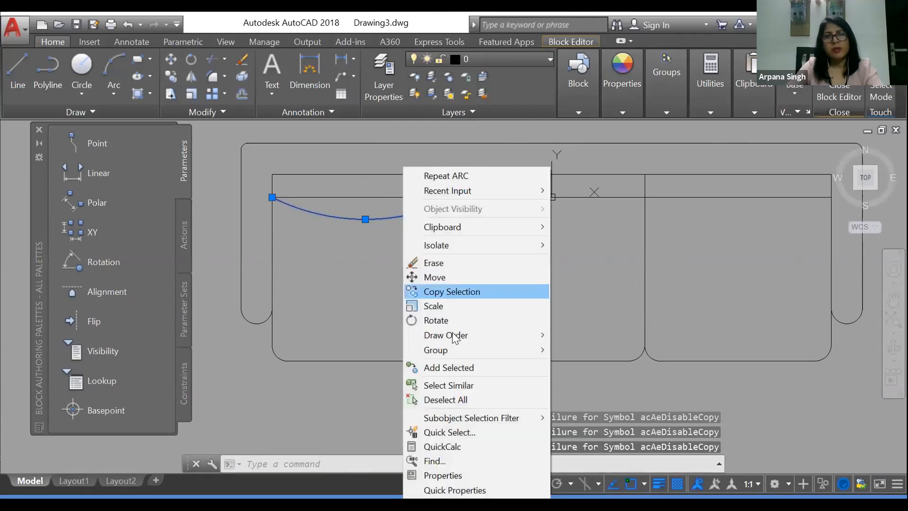
left_click(451, 291)
left_click(272, 197)
left_click(458, 199)
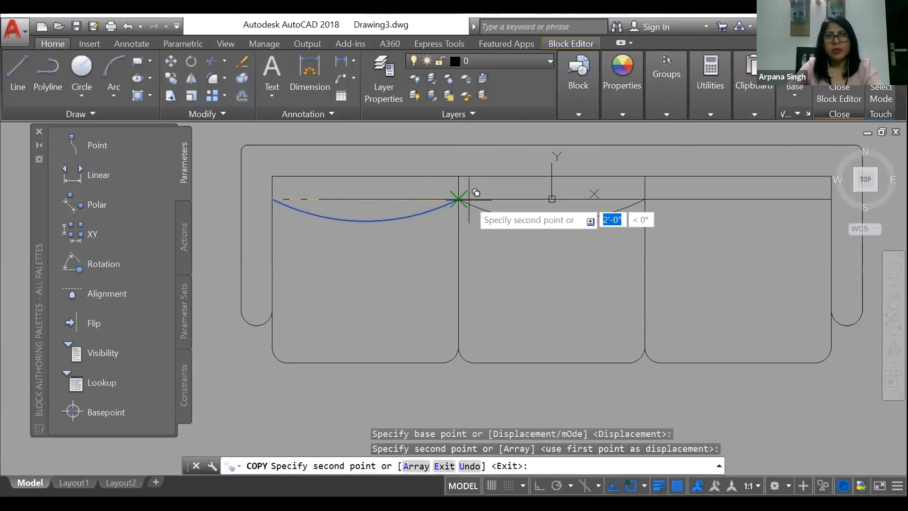
left_click(644, 200)
key("Escape")
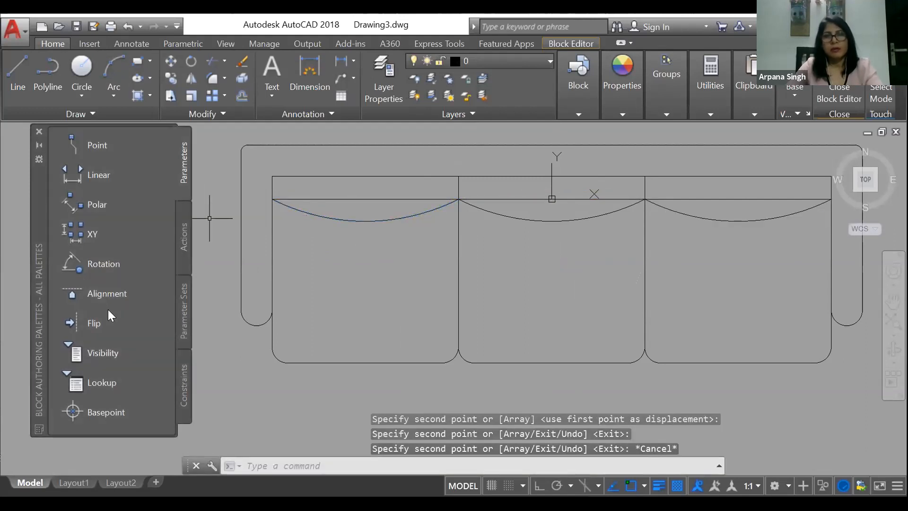
Step: Start a hatch and set it to a two-colour gradient using colours 152,152,204 and 206,204,230
scroll(292, 269, "down", 4)
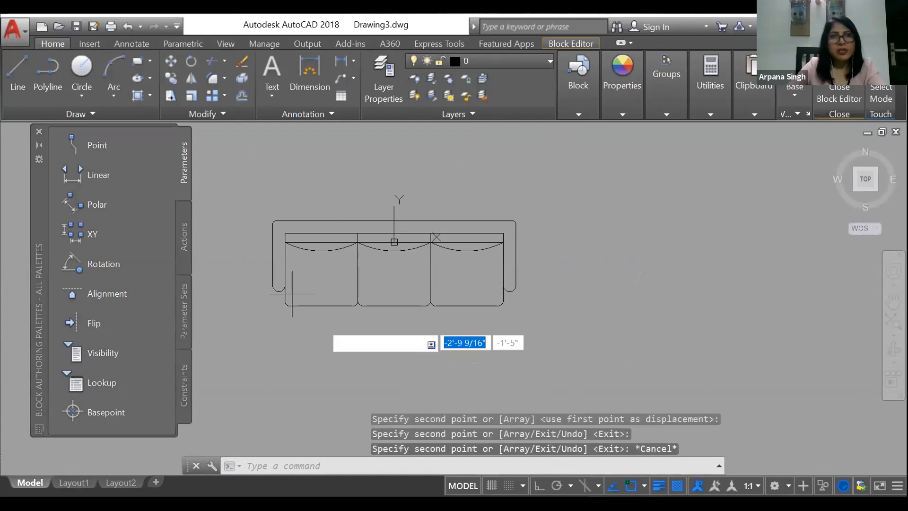
type("h")
key("Return")
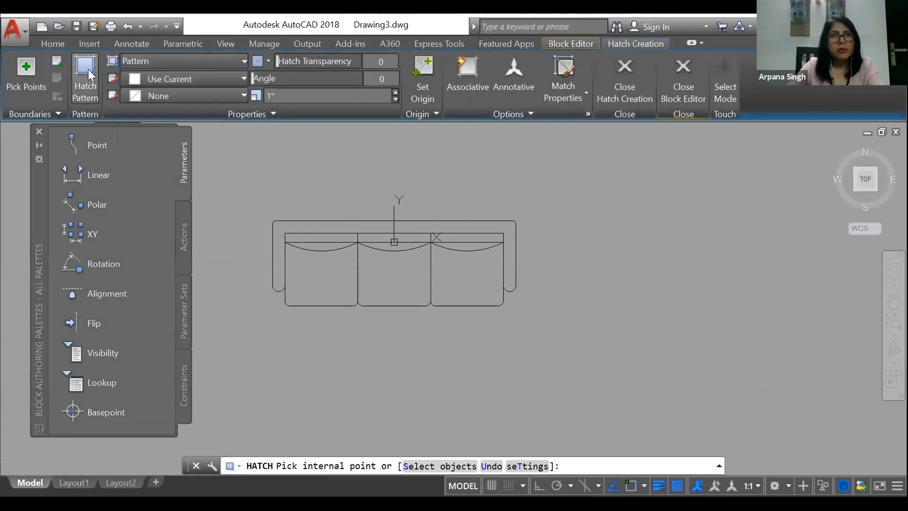
left_click(33, 126)
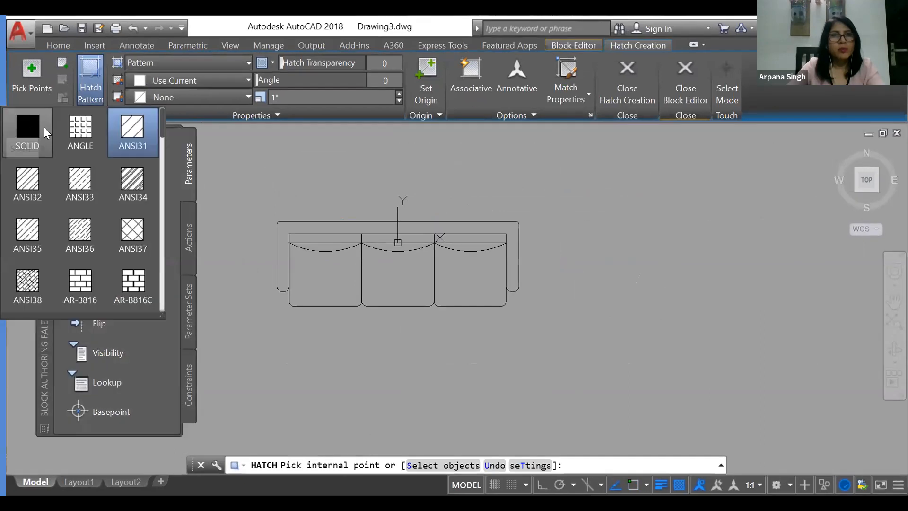
left_click(172, 64)
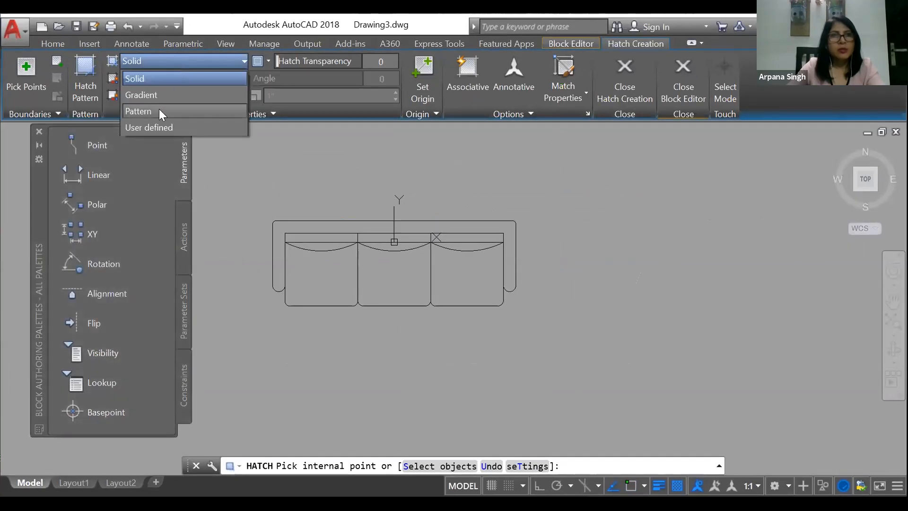
left_click(158, 93)
left_click(170, 78)
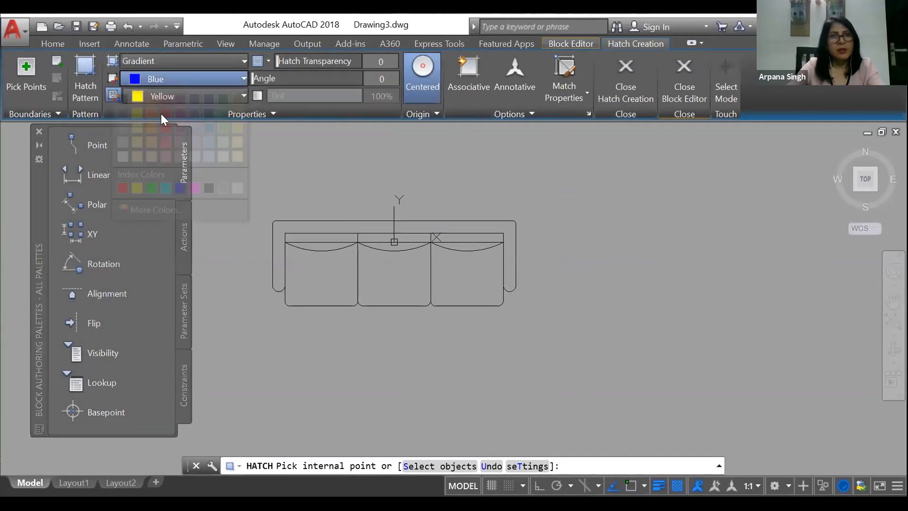
left_click(195, 143)
left_click(156, 96)
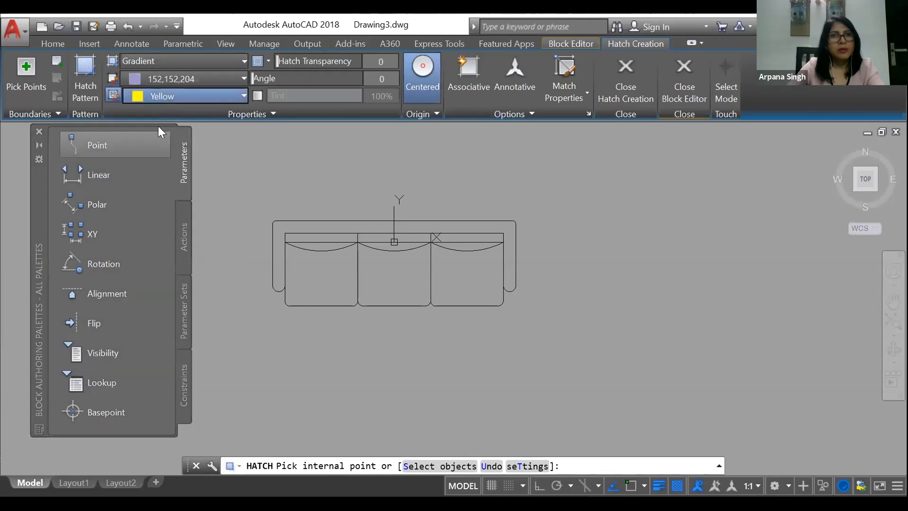
left_click(194, 172)
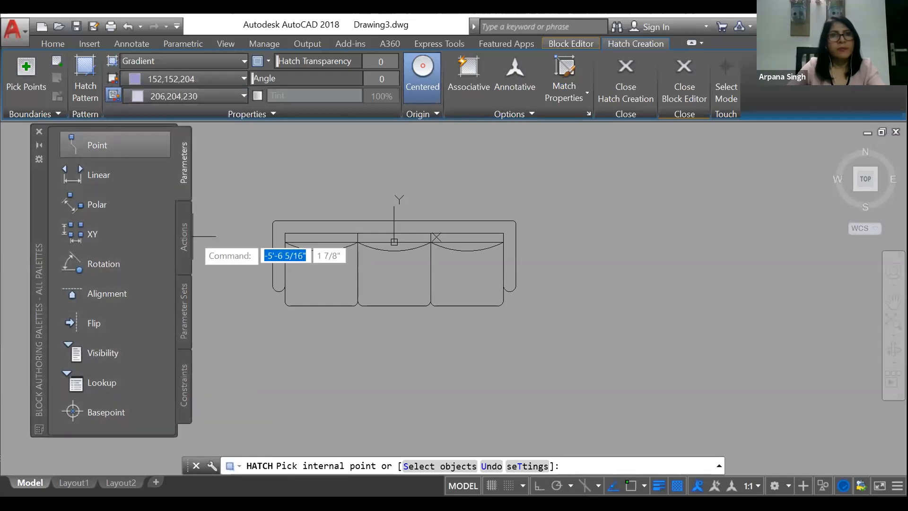
Step: Fill the three sofa seats below the cushion arcs with the gradient hatch
scroll(340, 285, "up", 2)
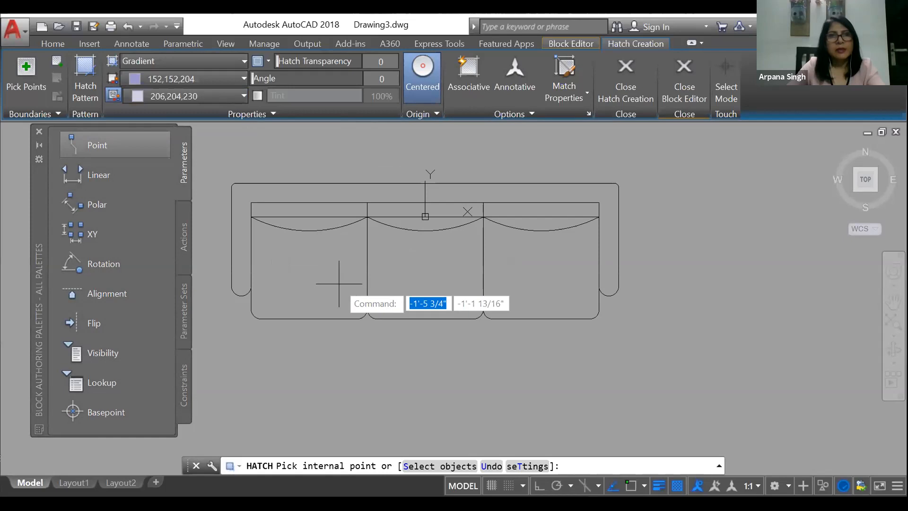
left_click(304, 260)
left_click(426, 272)
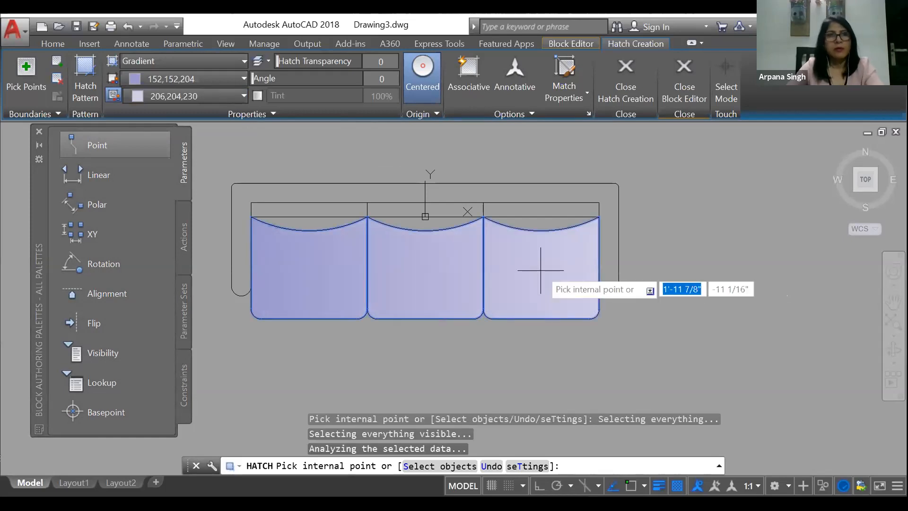
key("Escape")
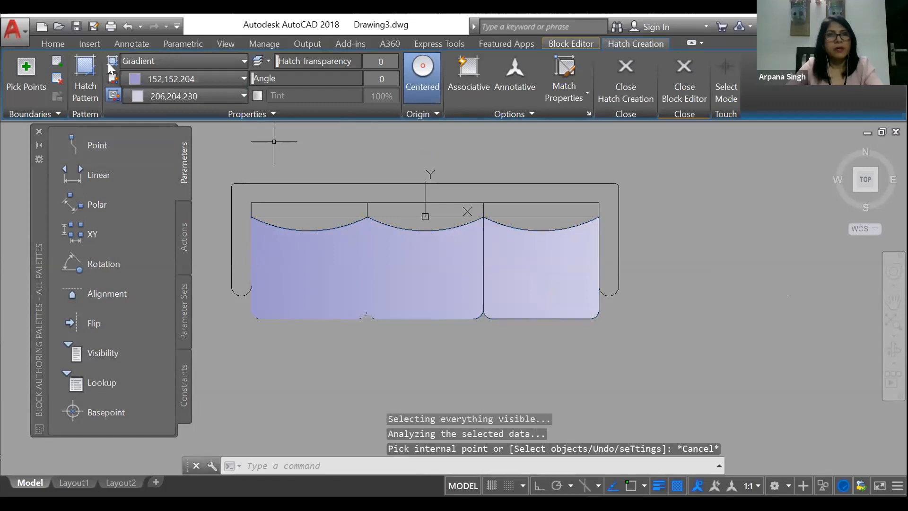
Step: Fill the sofa's back and arm frame with a solid hatch in index color 34
left_click(138, 97)
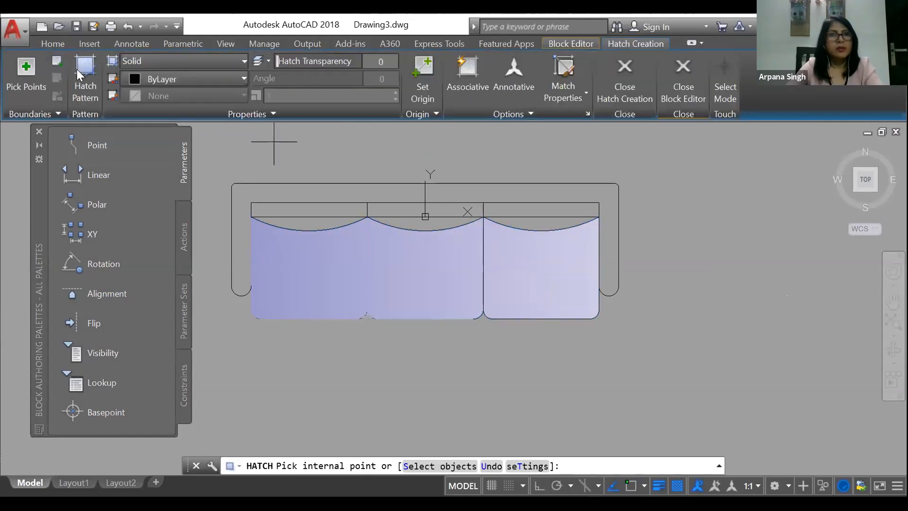
left_click(187, 80)
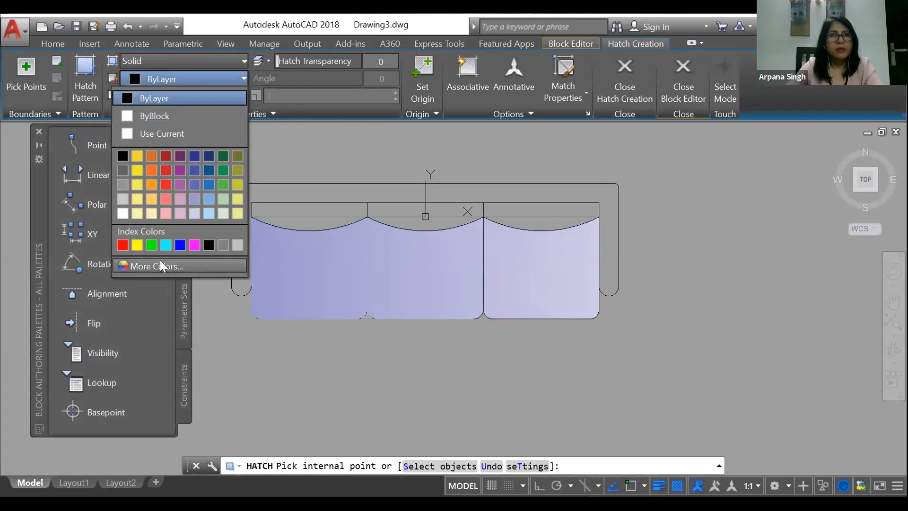
left_click(357, 193)
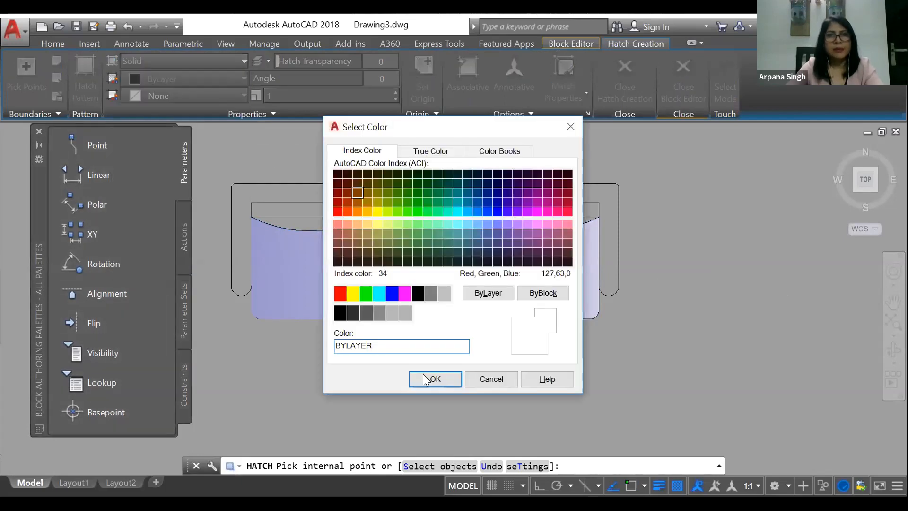
left_click(435, 379)
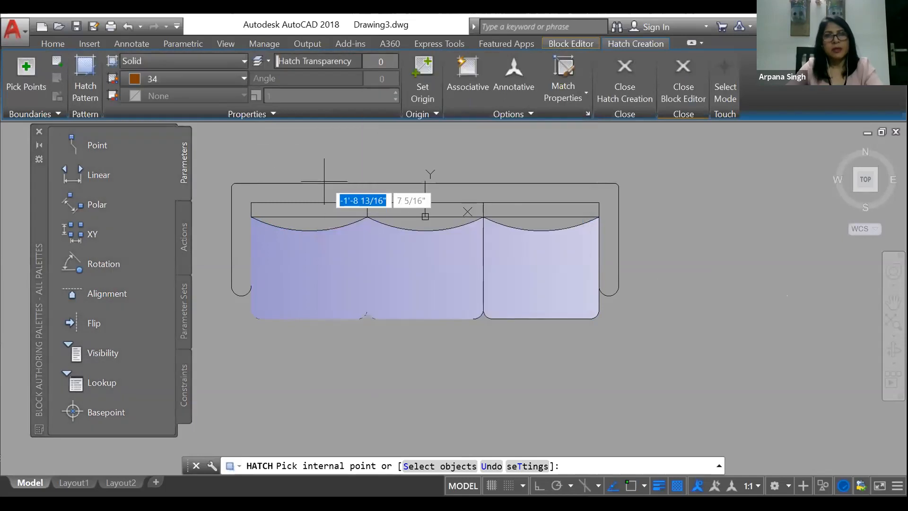
left_click(323, 188)
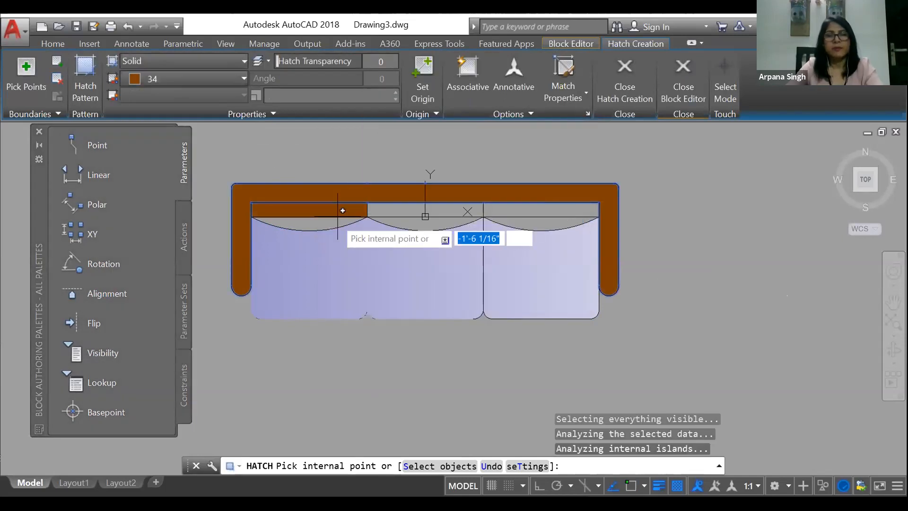
key("Return")
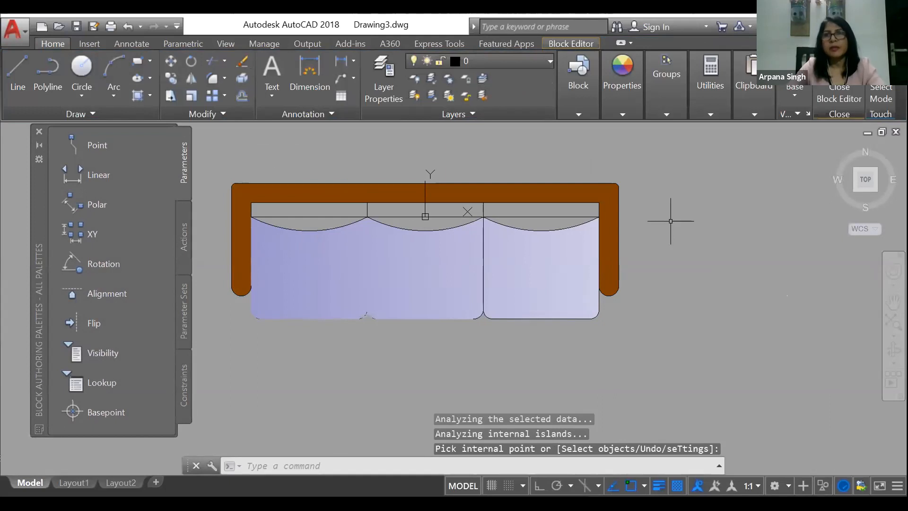
Step: Close the Block Editor and save the changes to the 3SEATER SOFA block
key("Return")
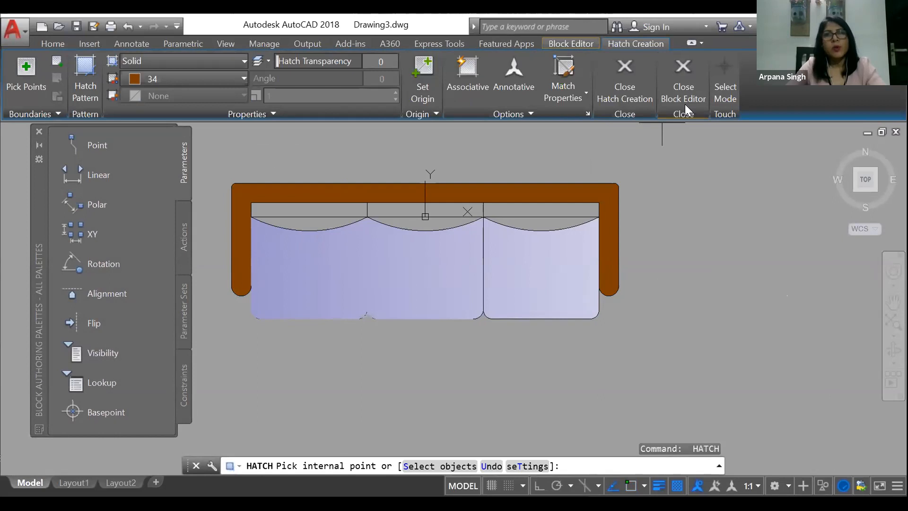
left_click(686, 87)
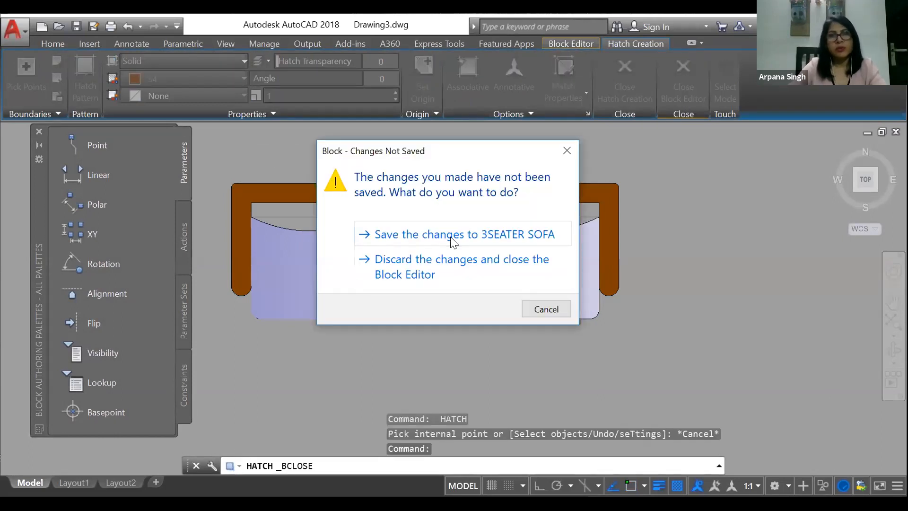
left_click(480, 236)
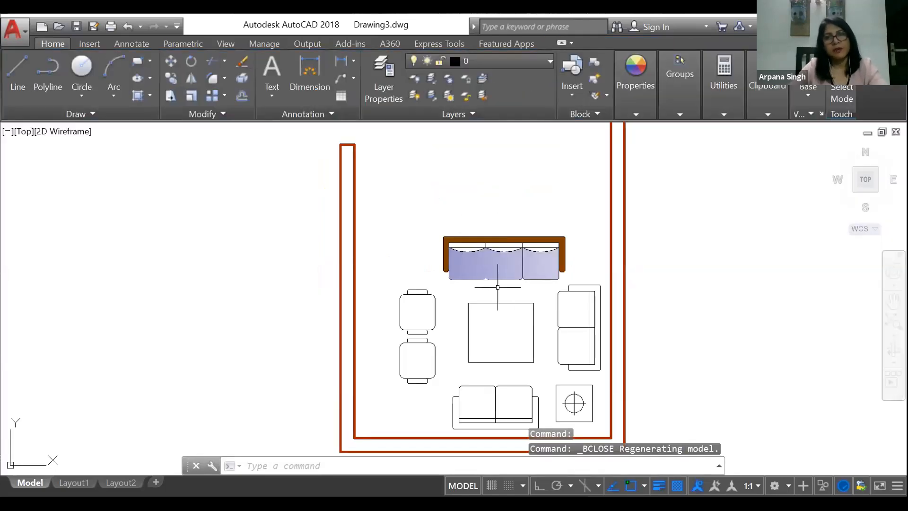
Step: Examine the restyled three-seater sofa in the room and its preview among the insertable blocks
scroll(496, 279, "up", 4)
left_click(522, 235)
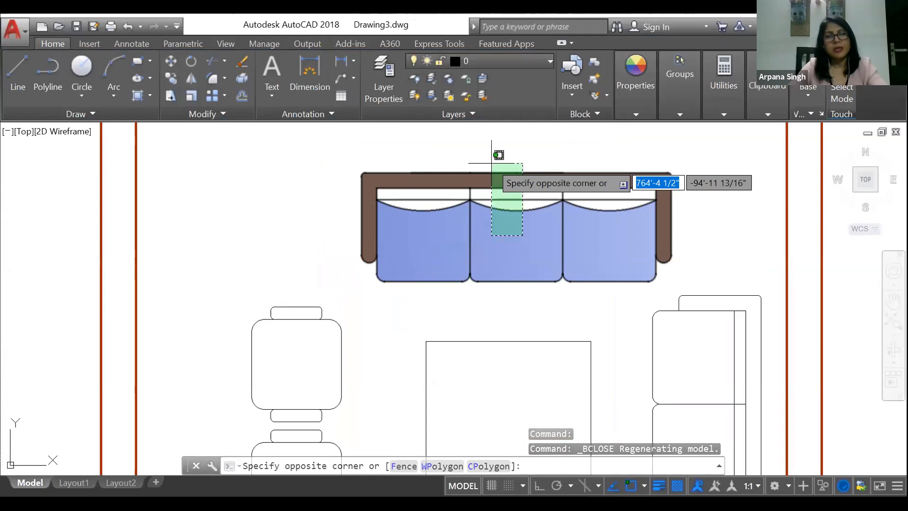
key("Escape")
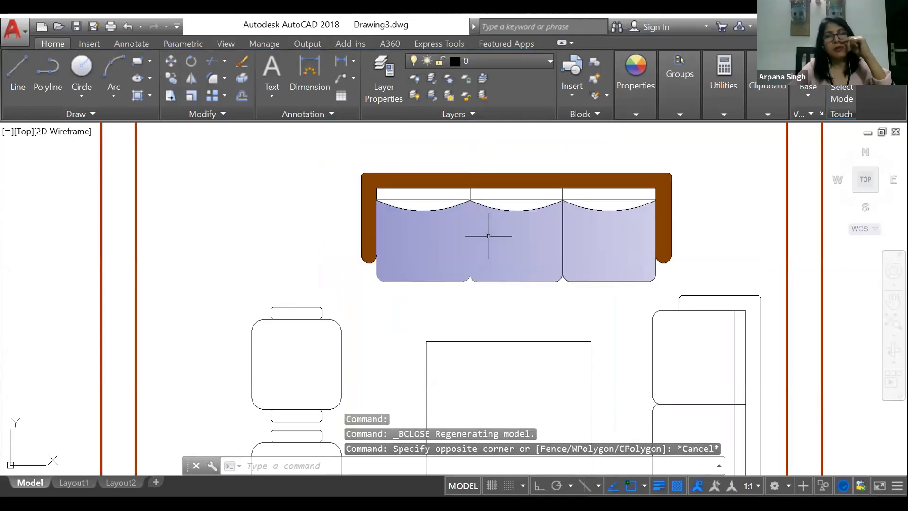
scroll(489, 235, "down", 4)
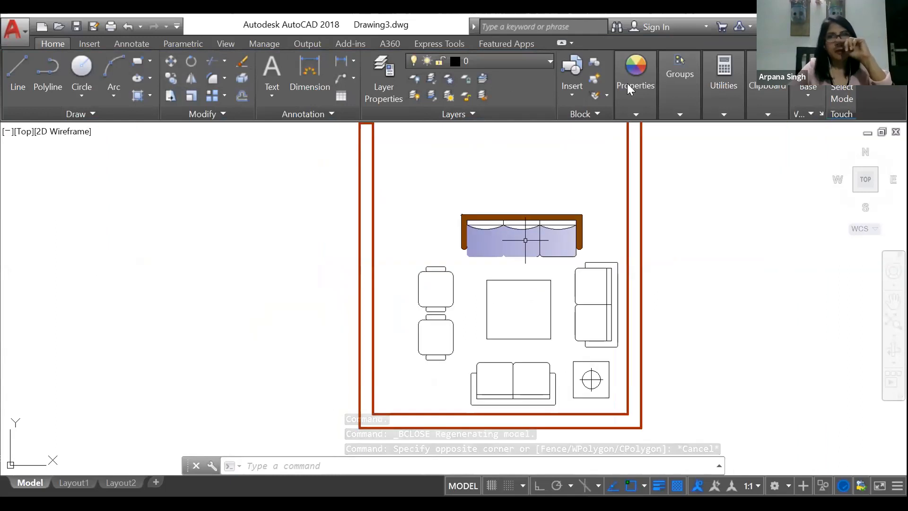
left_click(570, 95)
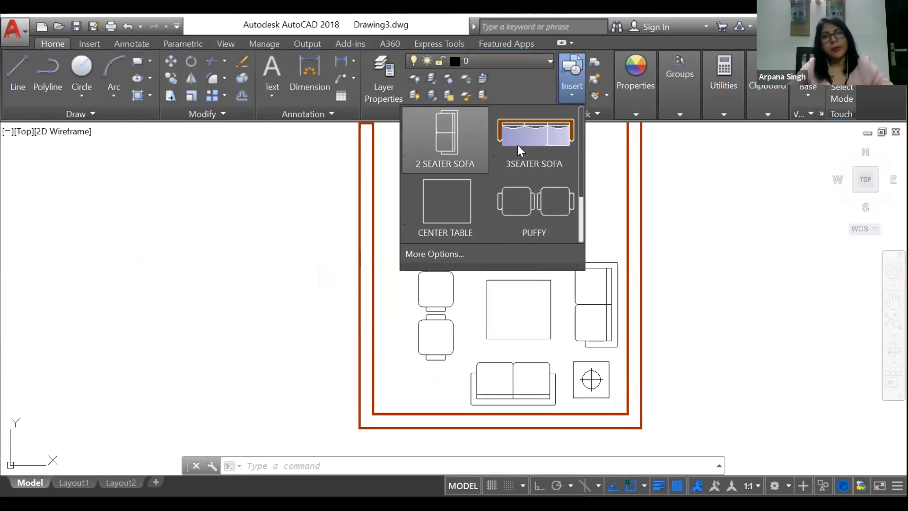
left_click(528, 132)
scroll(651, 199, "down", 1)
scroll(651, 198, "down", 1)
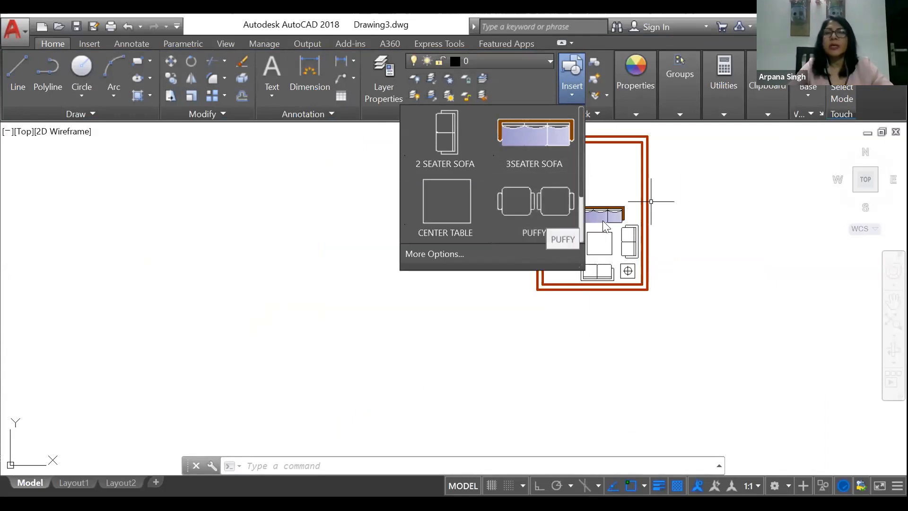
scroll(596, 226, "up", 4)
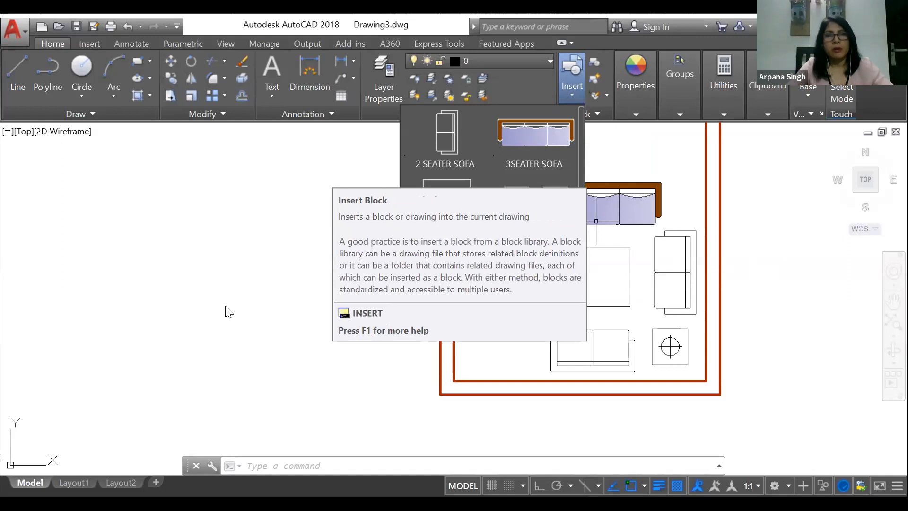
left_click(205, 326)
key("Escape")
key("Escape")
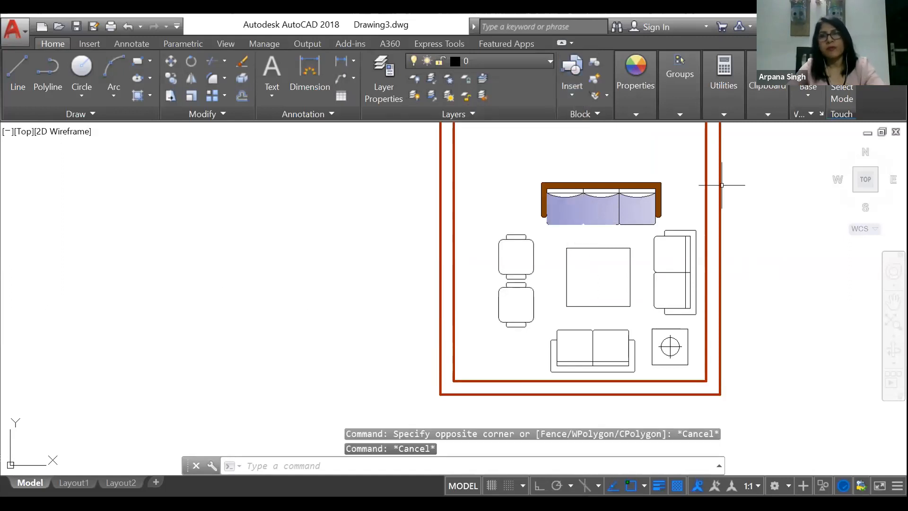
Step: Open the three-seater sofa in the Block Editor, inspect its hatched frame, and close the editor without editing
scroll(700, 185, "up", 4)
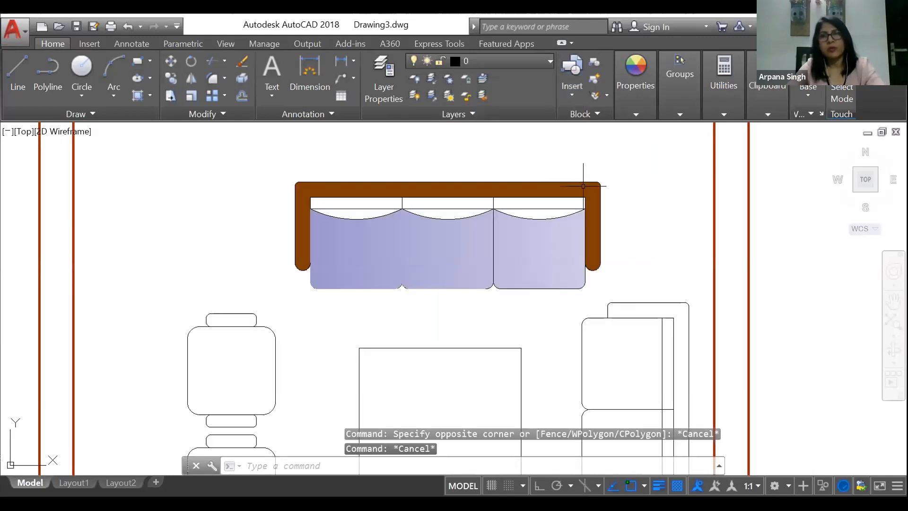
left_click(581, 85)
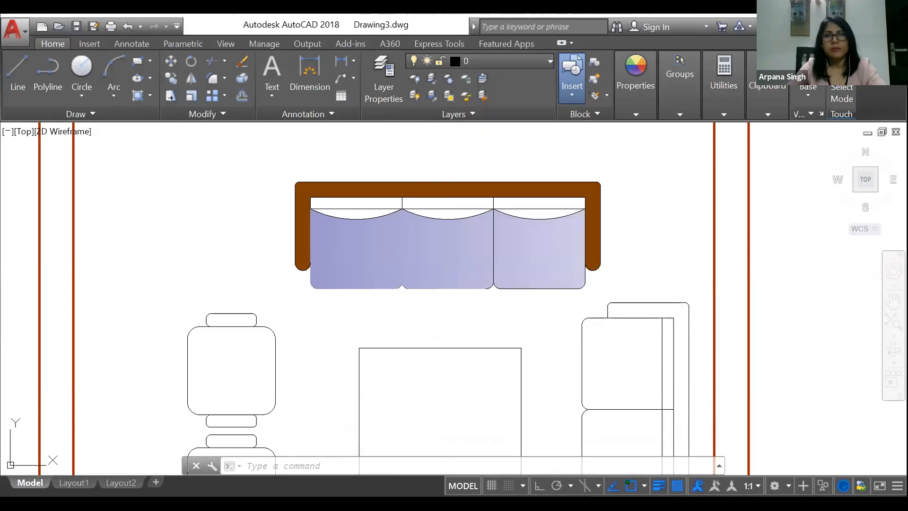
left_click(536, 190)
right_click(536, 188)
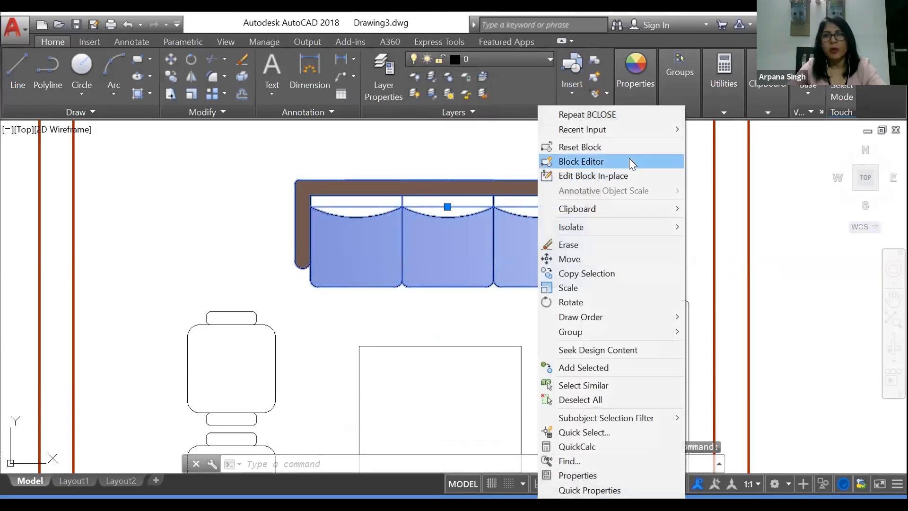
left_click(629, 161)
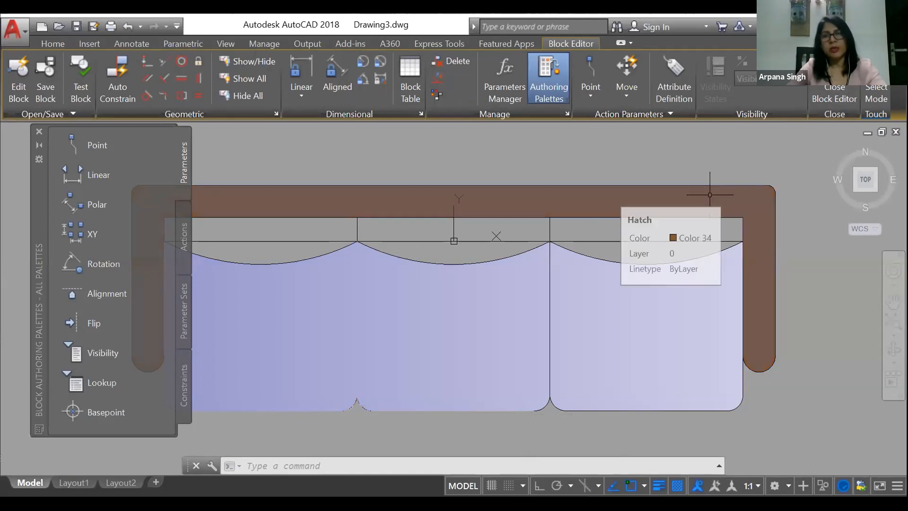
key("Escape")
key("Escape")
left_click(834, 93)
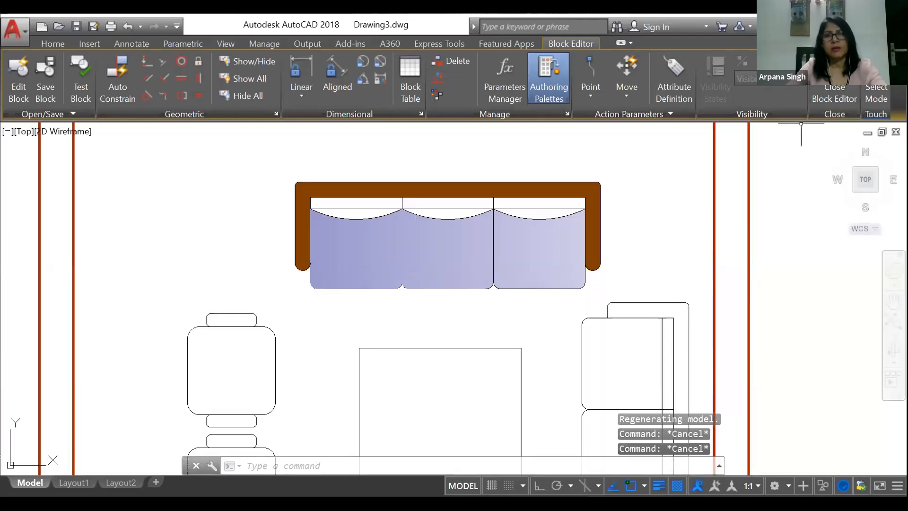
Step: Open the 3SEATER SOFA block for in-place editing with all nested objects selected automatically
left_click(442, 208)
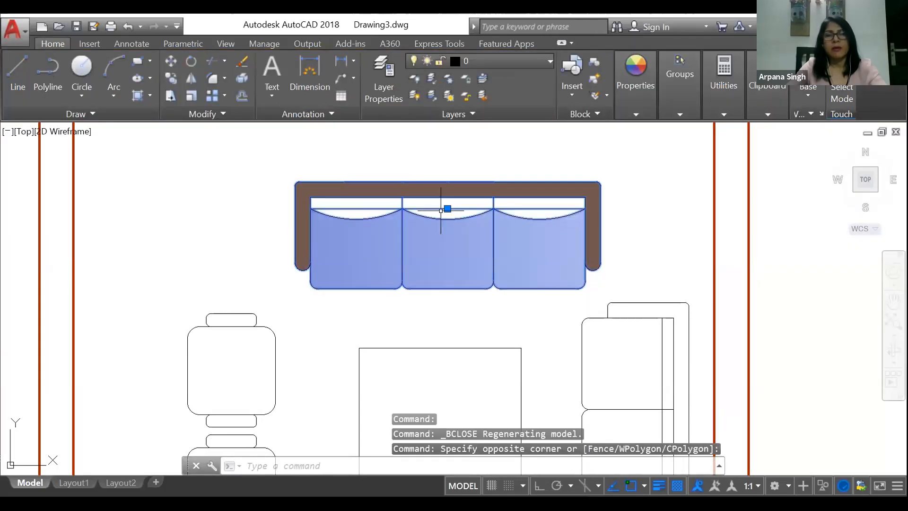
right_click(440, 208)
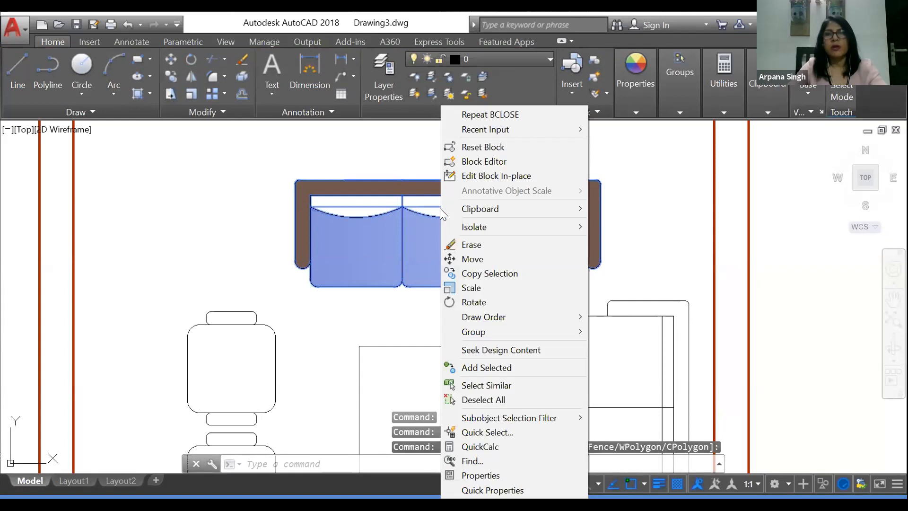
left_click(496, 176)
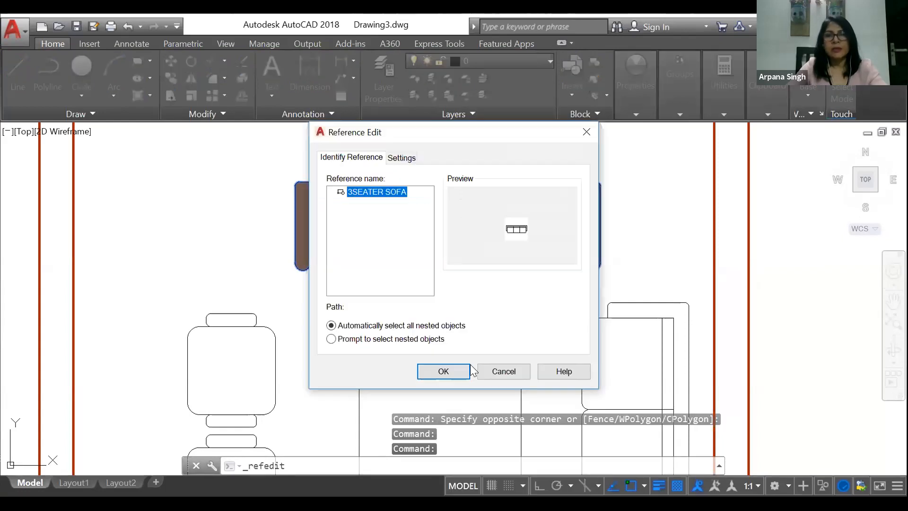
left_click(441, 372)
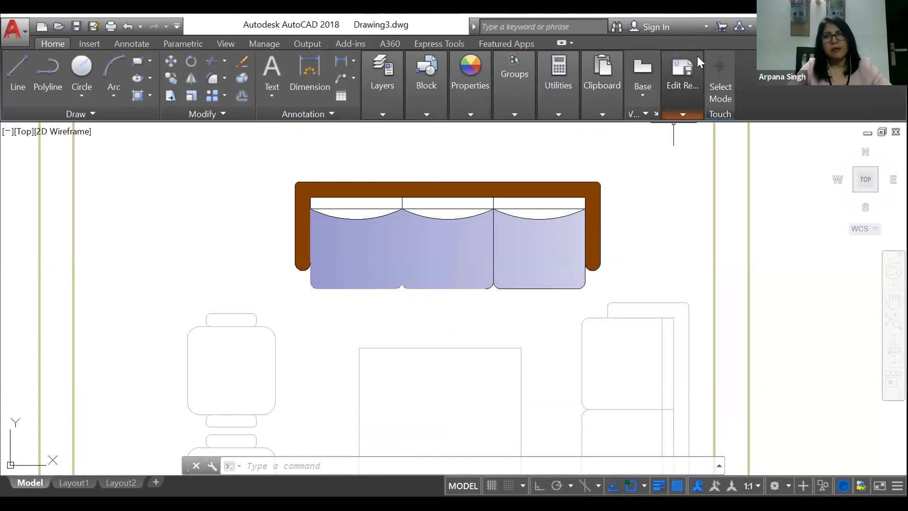
Step: Try erasing the gradient hatch from the sofa's seat cushions and undo the erasure
left_click(682, 115)
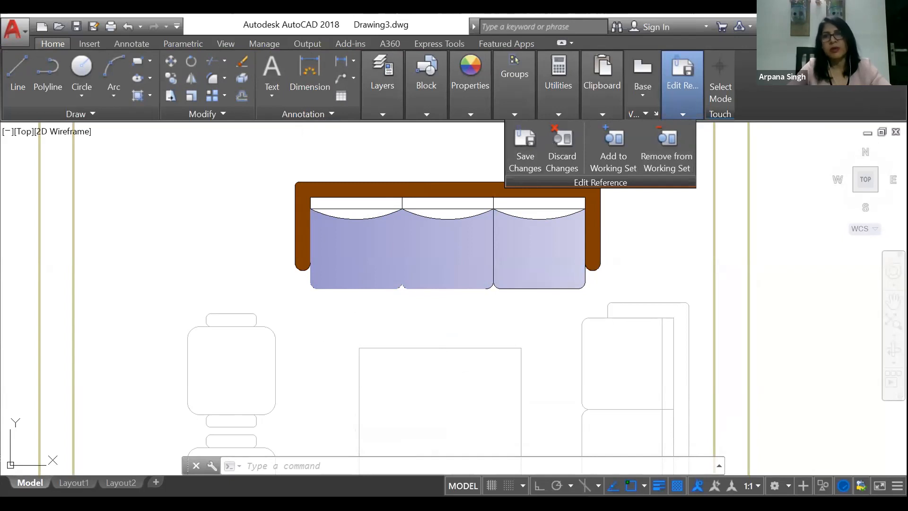
left_click(451, 250)
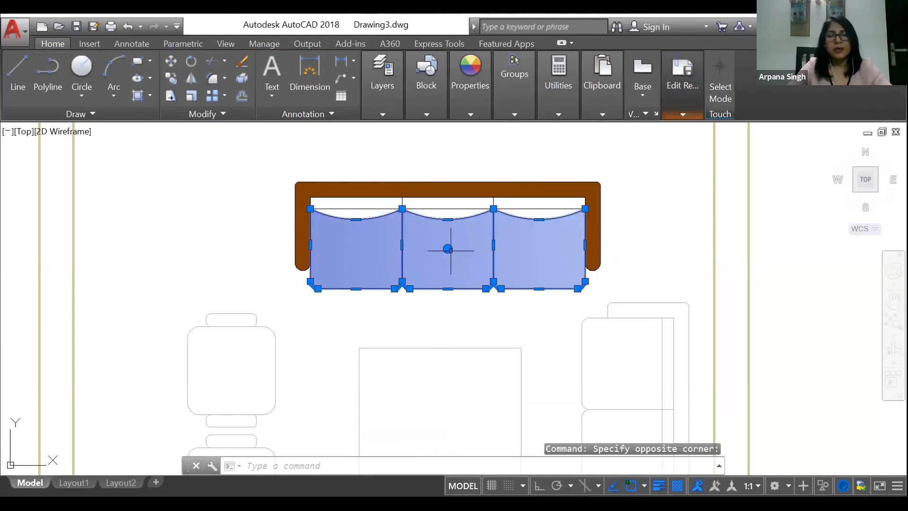
right_click(449, 249)
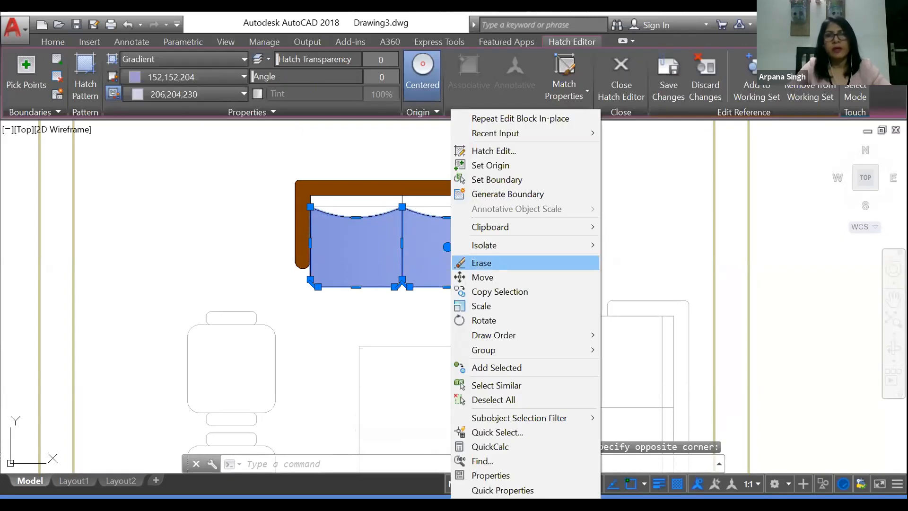
left_click(491, 263)
left_click(528, 188)
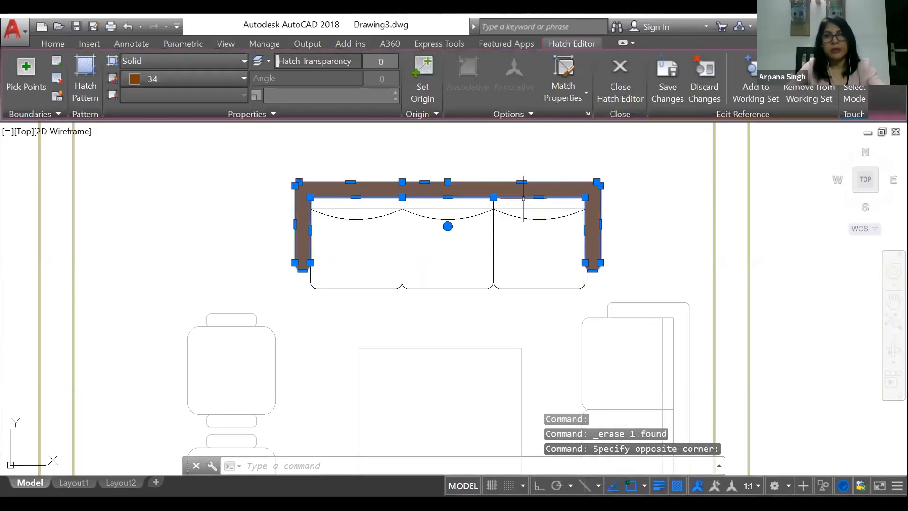
key("Escape")
key("Escape")
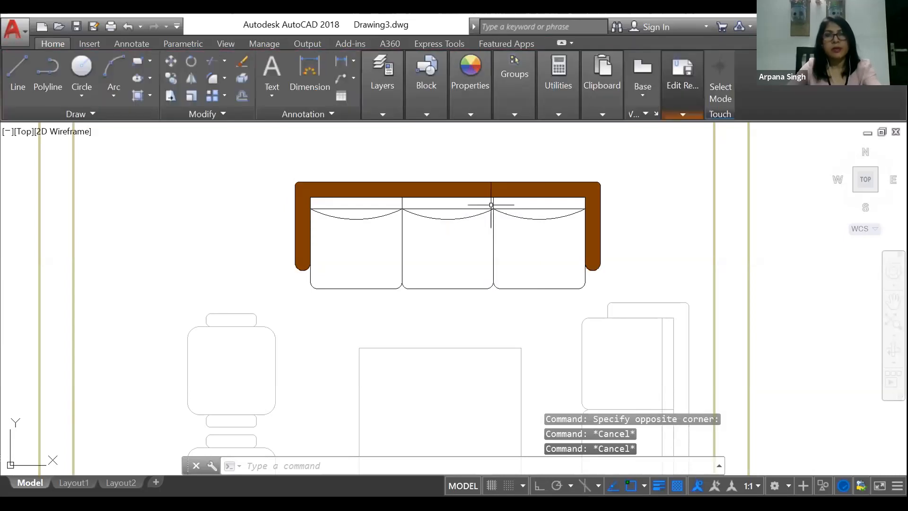
type("u")
key("Return")
Step: Edit the seat cushions' gradient hatch and set its first color to light green 173,240,190
right_click(355, 264)
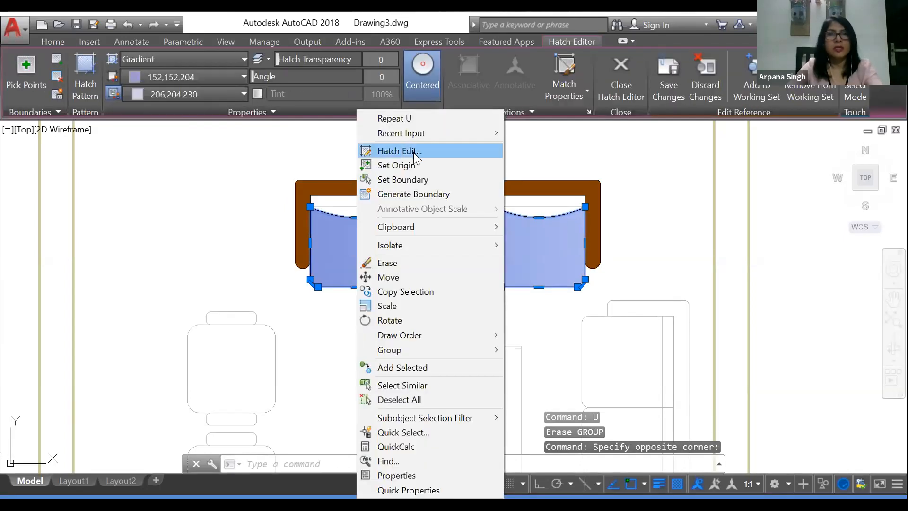
left_click(414, 150)
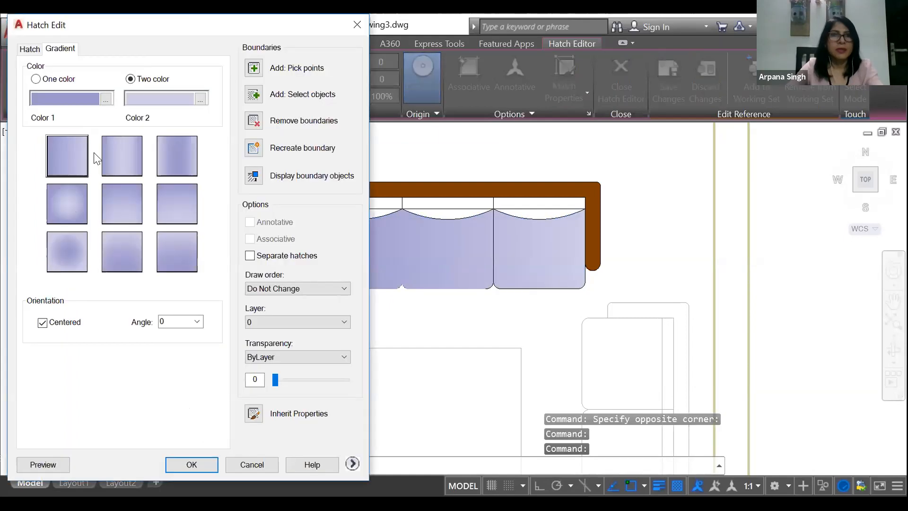
left_click(107, 100)
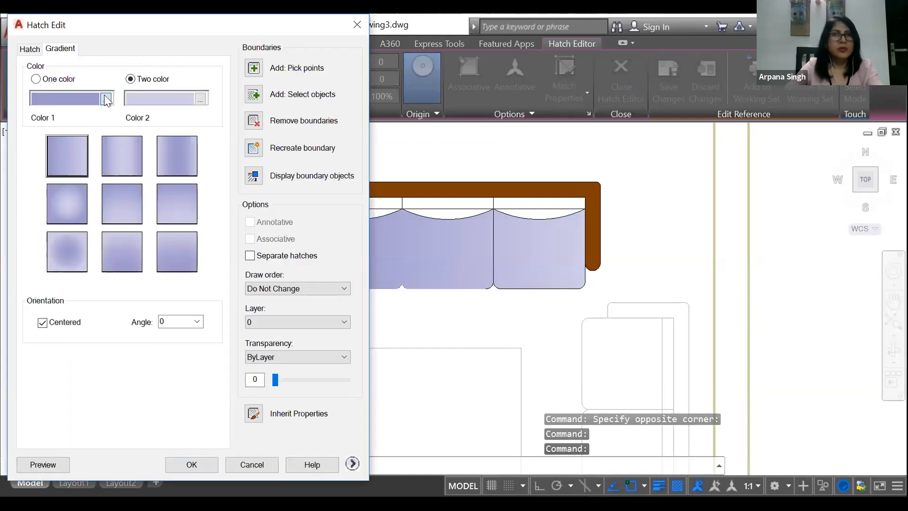
left_click(383, 230)
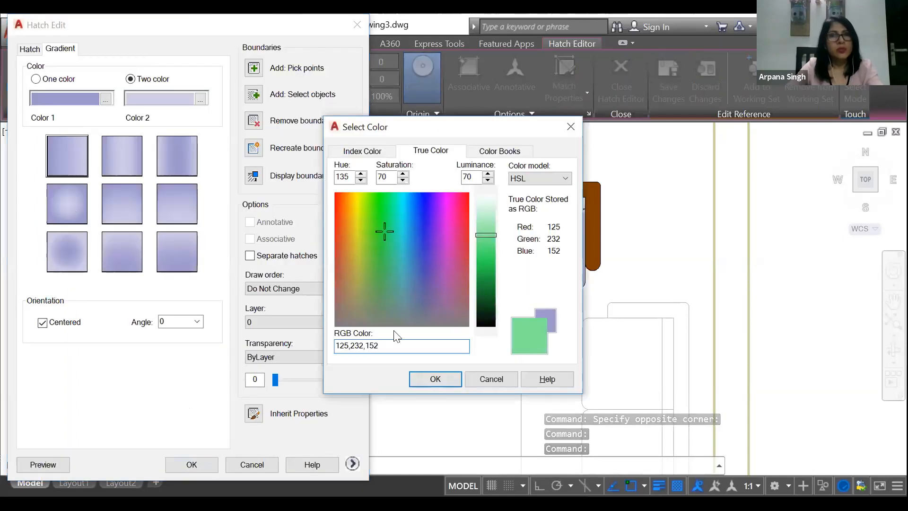
left_click(485, 220)
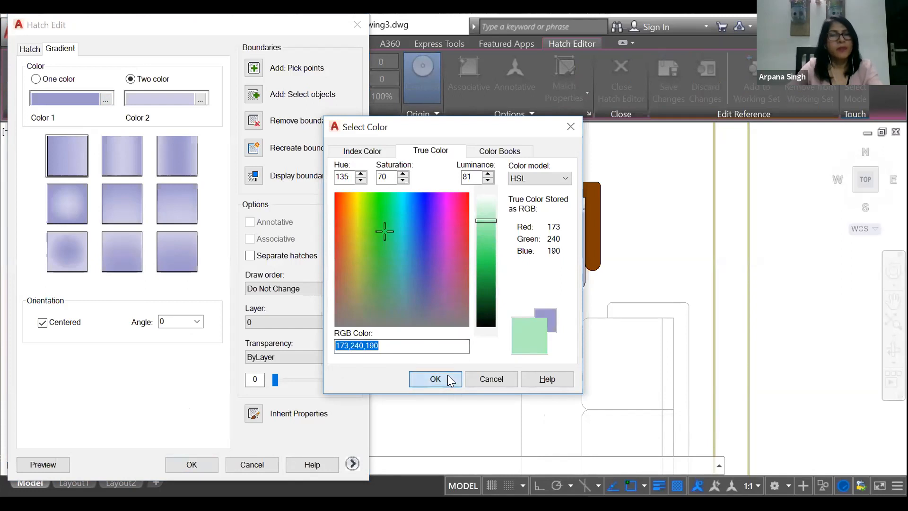
left_click(447, 375)
Step: Change the seat hatch to a one-color gradient with the light-centred spherical pattern and apply it
left_click(200, 99)
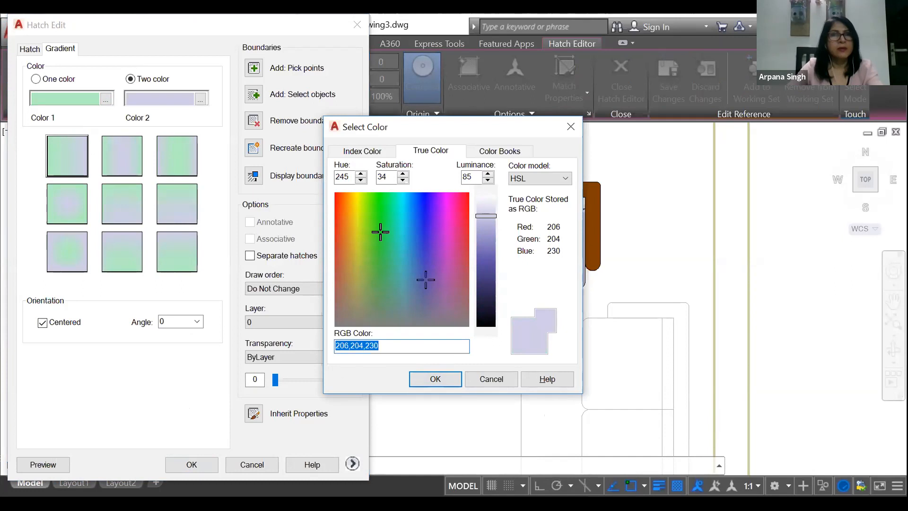
left_click(380, 231)
key("Return")
left_click(36, 79)
left_click(76, 204)
left_click(194, 468)
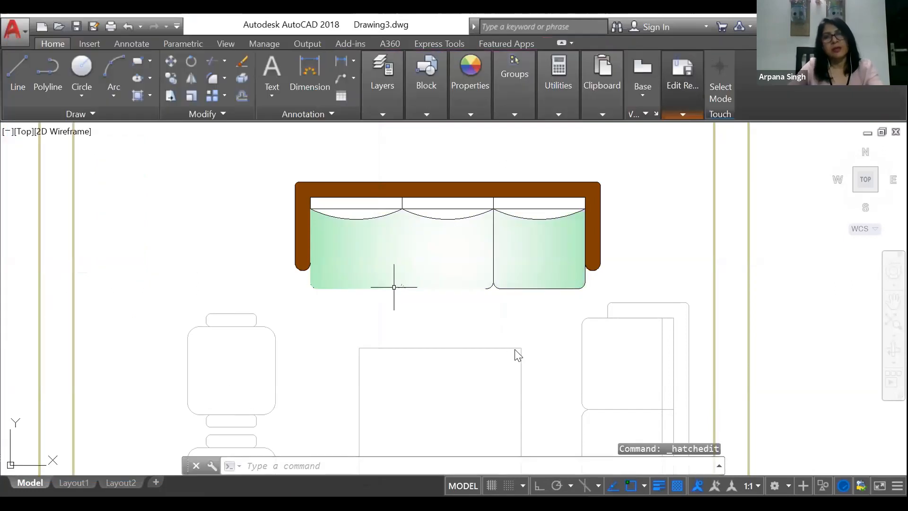
Step: Send the seat cushions' green gradient hatch to the back, behind the cushion outlines
left_click(394, 287)
right_click(359, 265)
mouse_move(428, 335)
left_click(550, 348)
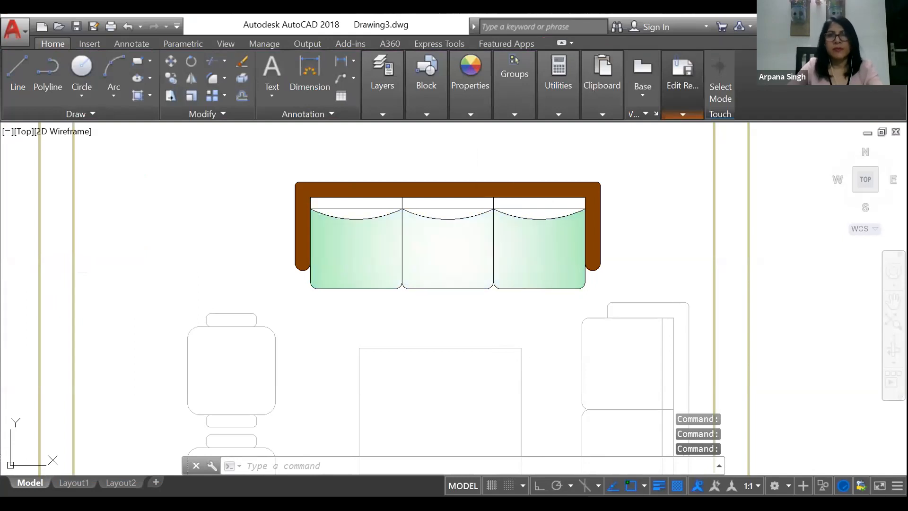
Step: Open the sofa frame's hatch for editing and view the predefined patterns while keeping the SOLID fill
left_click(516, 189)
right_click(516, 189)
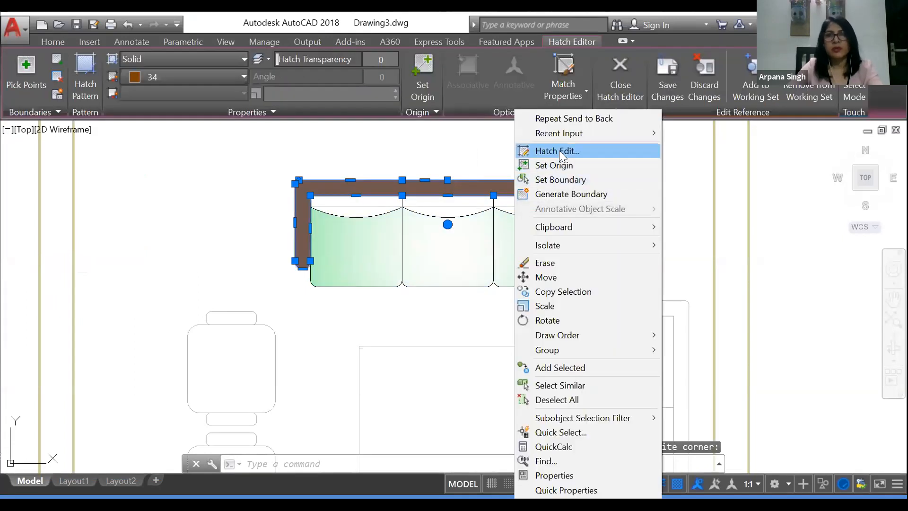
left_click(558, 151)
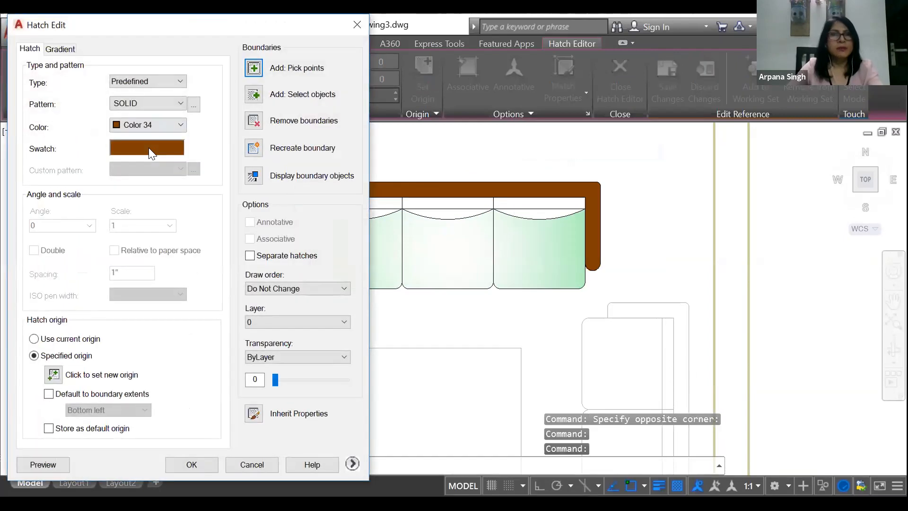
left_click(149, 147)
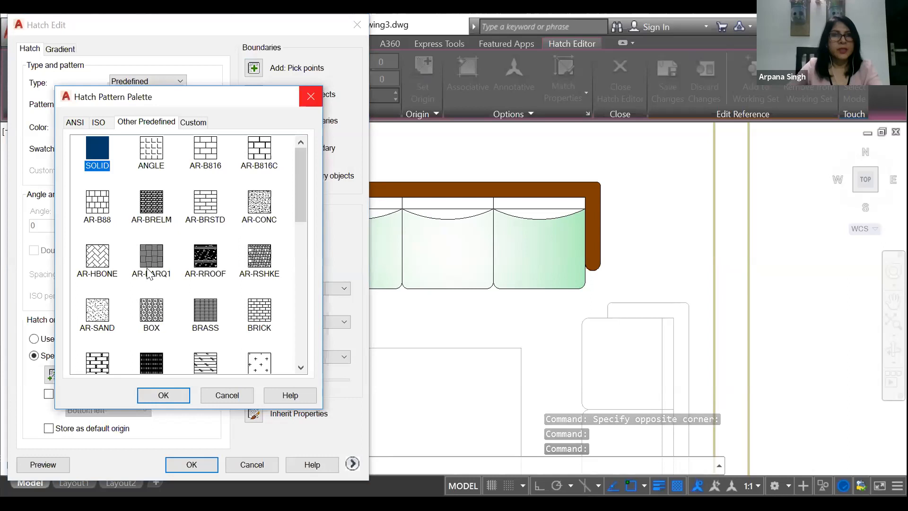
left_click(310, 96)
Step: Recolor the sofa frame's solid hatch to the light brown true color 229,201,184 and apply it
left_click(148, 125)
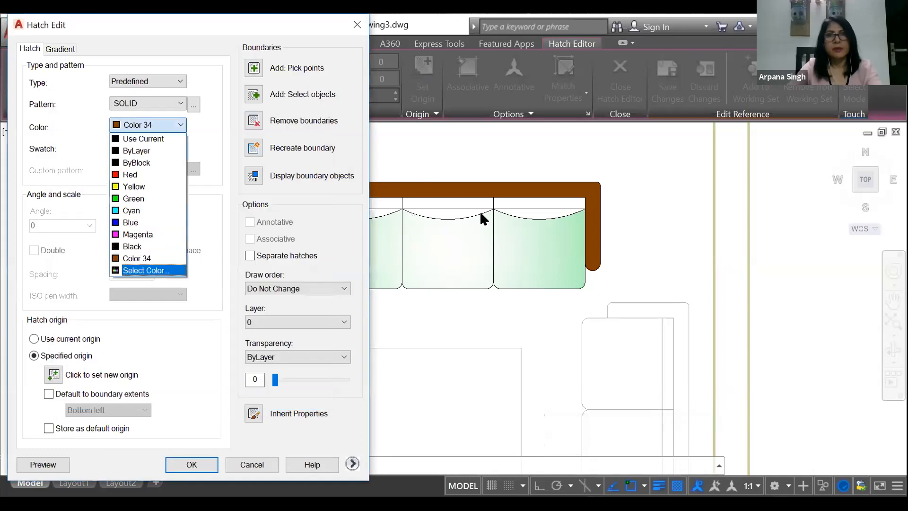
key("Return")
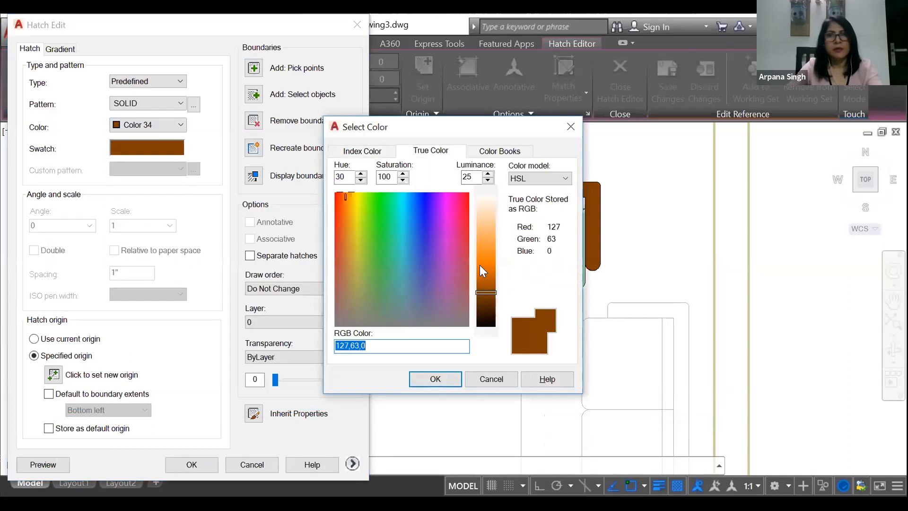
left_click(349, 251)
left_click(486, 256)
left_click_drag(351, 264, 338, 261)
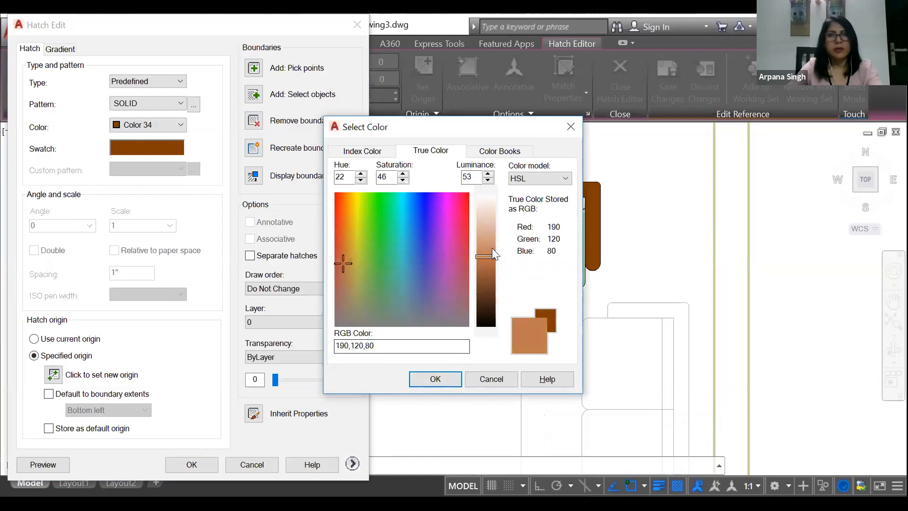
left_click_drag(492, 249, 491, 218)
left_click(435, 379)
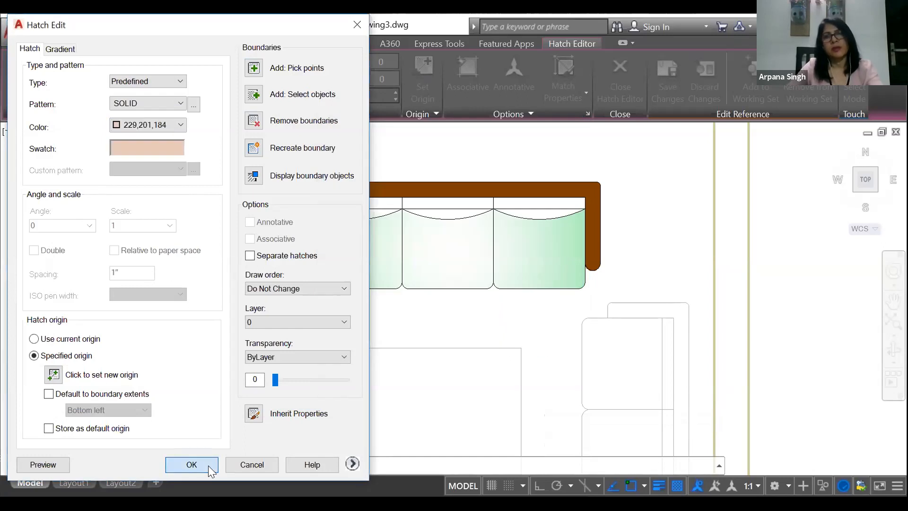
left_click(191, 464)
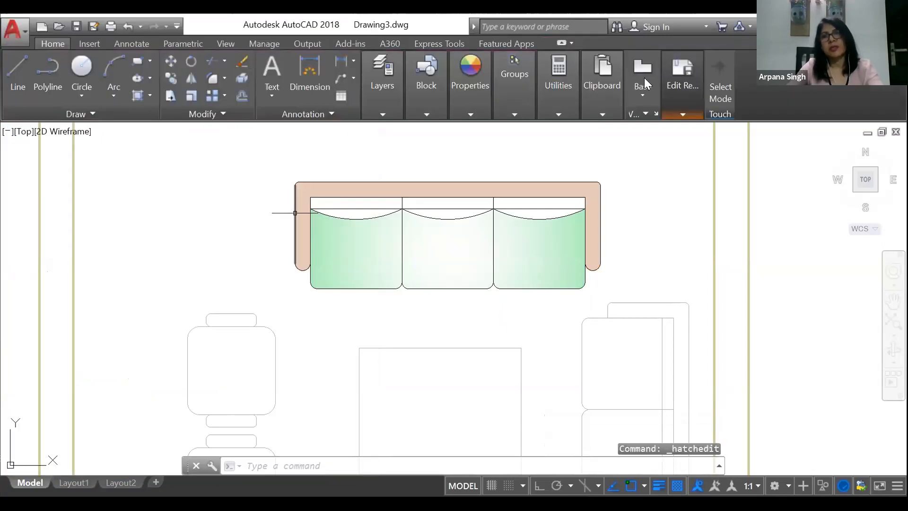
Step: Save the in-place changes to the 3SEATER SOFA block and check its preview among the insertable blocks
left_click(683, 115)
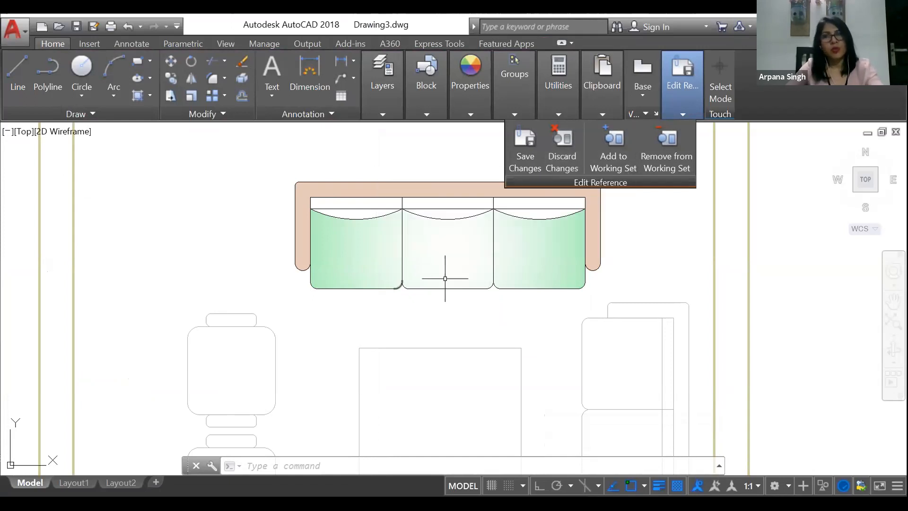
left_click(682, 114)
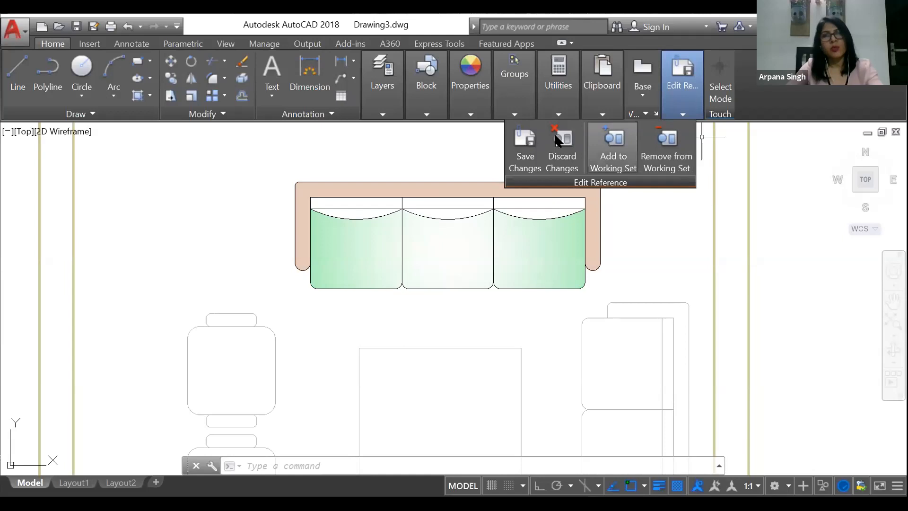
left_click(528, 155)
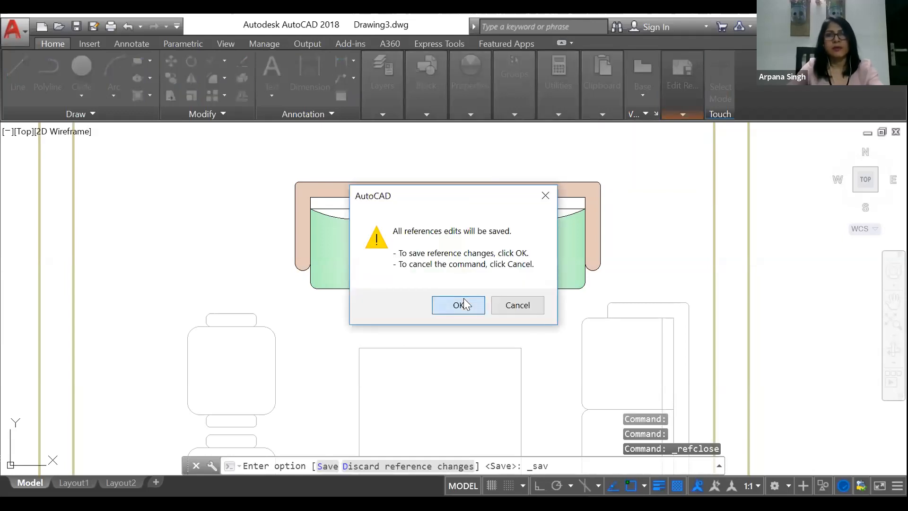
left_click(463, 304)
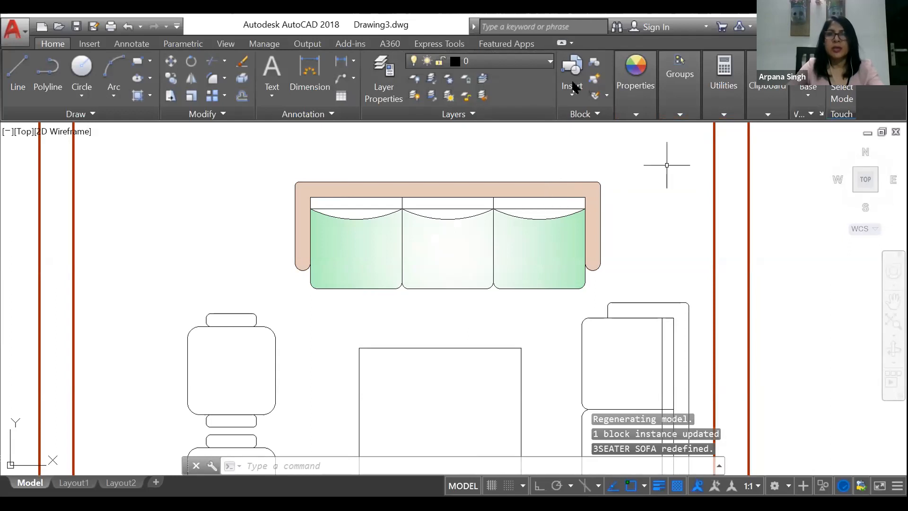
left_click(573, 81)
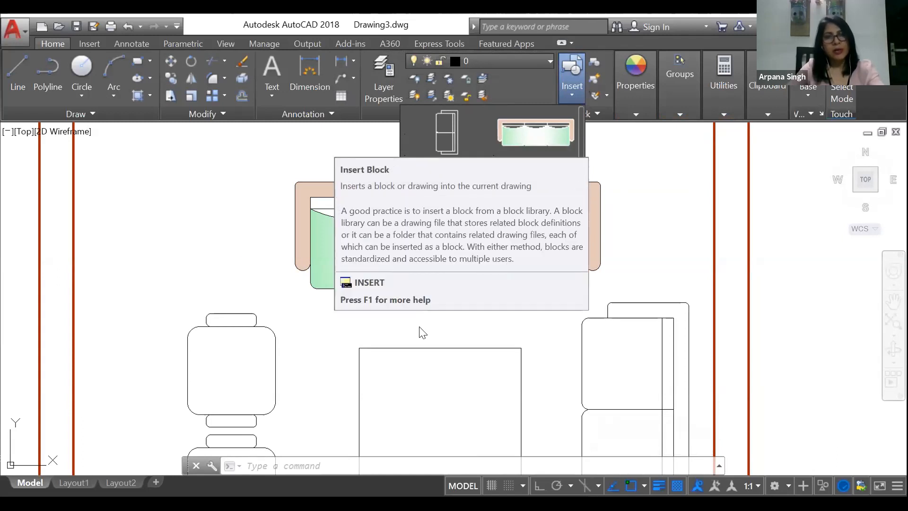
left_click(740, 202)
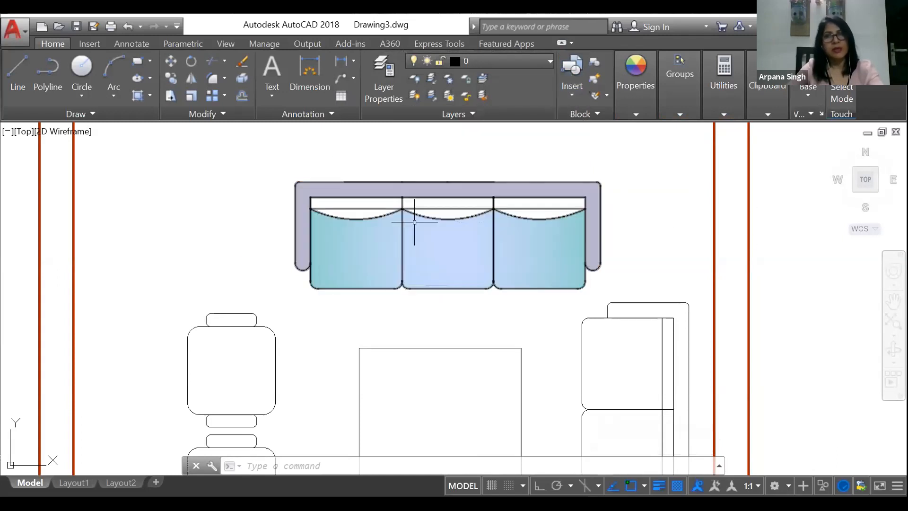
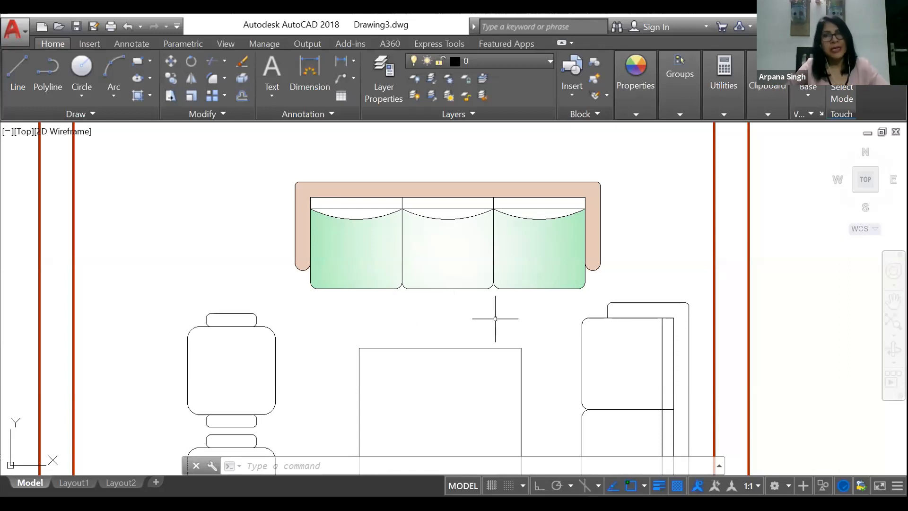
Step: Open the recent drawing block drg.dwg
left_click(27, 27)
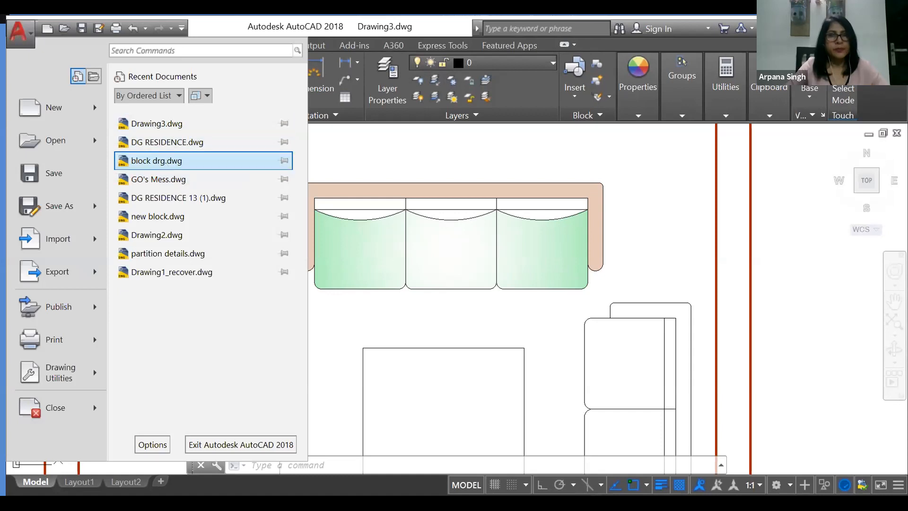
left_click(156, 160)
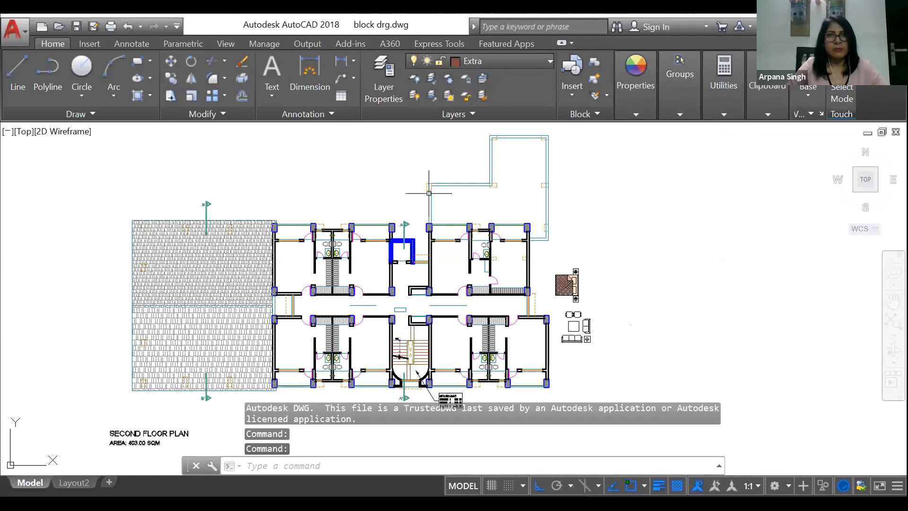
Step: Examine the bathroom fixtures in the third floor plan and check that the toilet is a single block
scroll(477, 183, "down", 5)
scroll(474, 170, "down", 3)
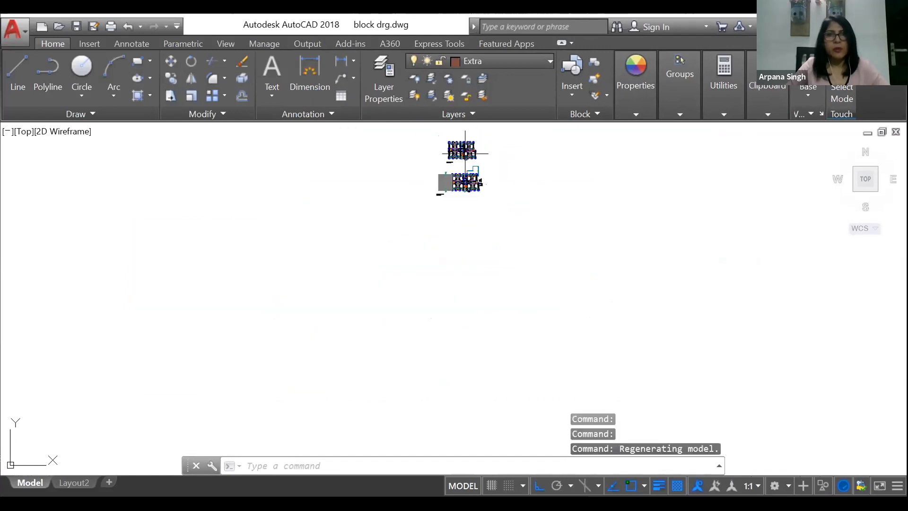
scroll(472, 144, "up", 5)
scroll(427, 168, "up", 2)
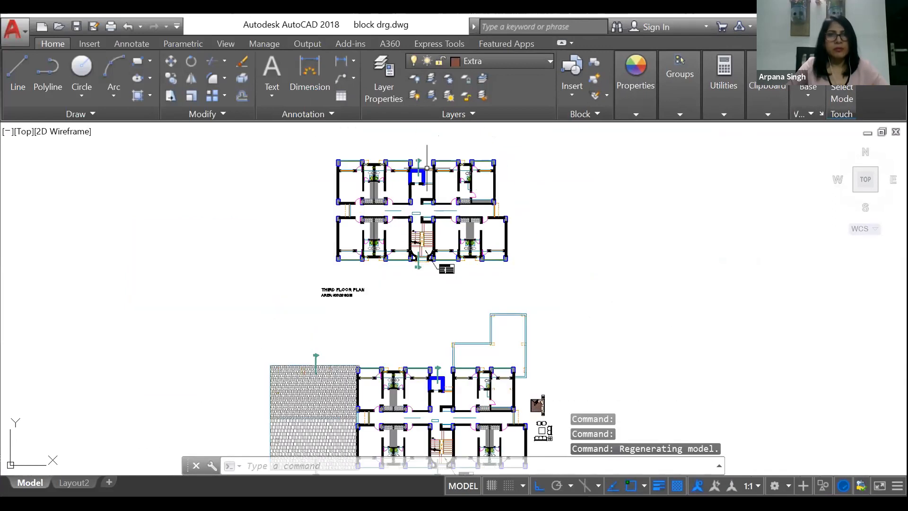
scroll(427, 168, "up", 10)
scroll(348, 195, "up", 5)
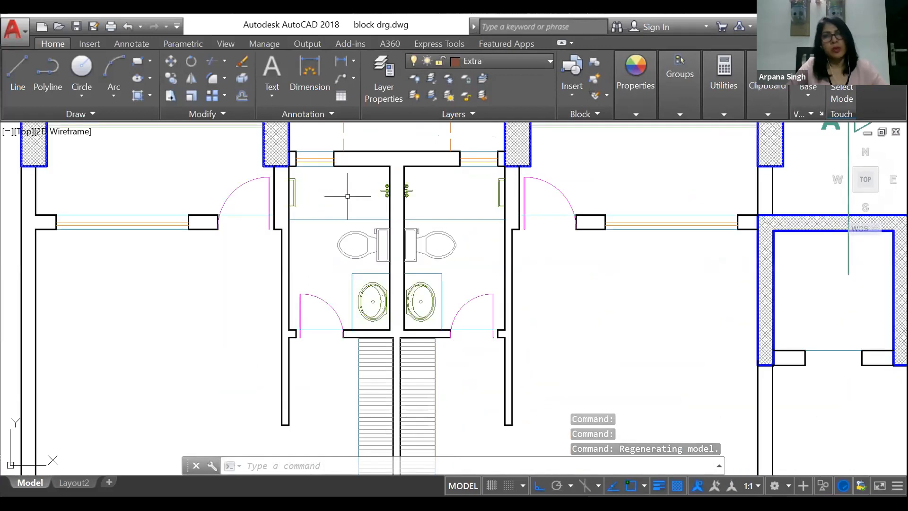
scroll(364, 284, "up", 3)
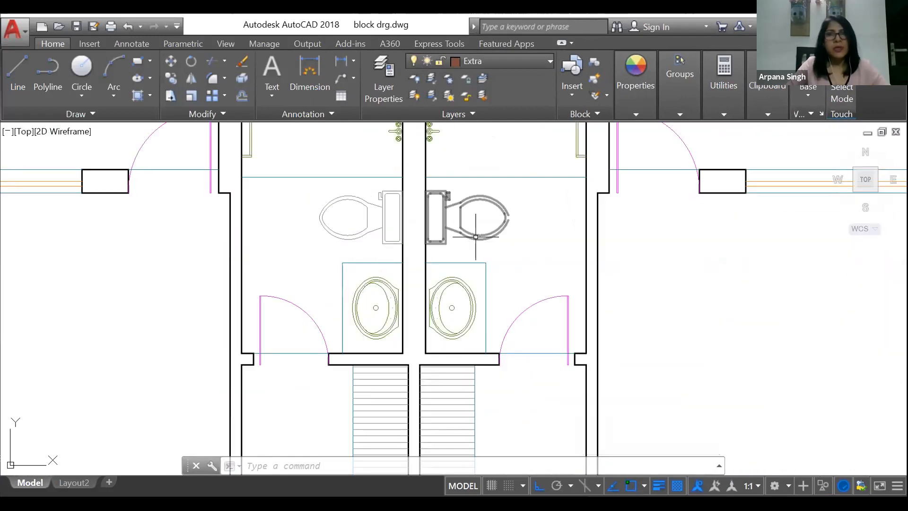
left_click(341, 200)
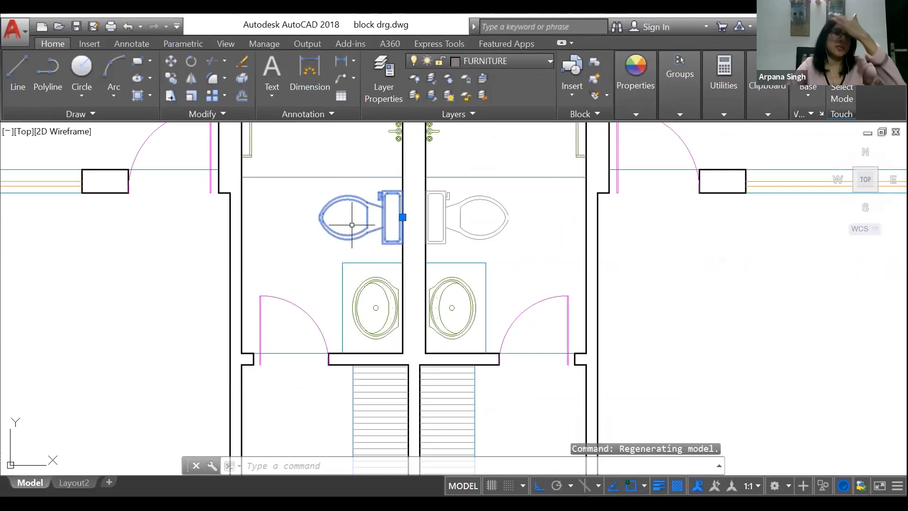
key("Escape")
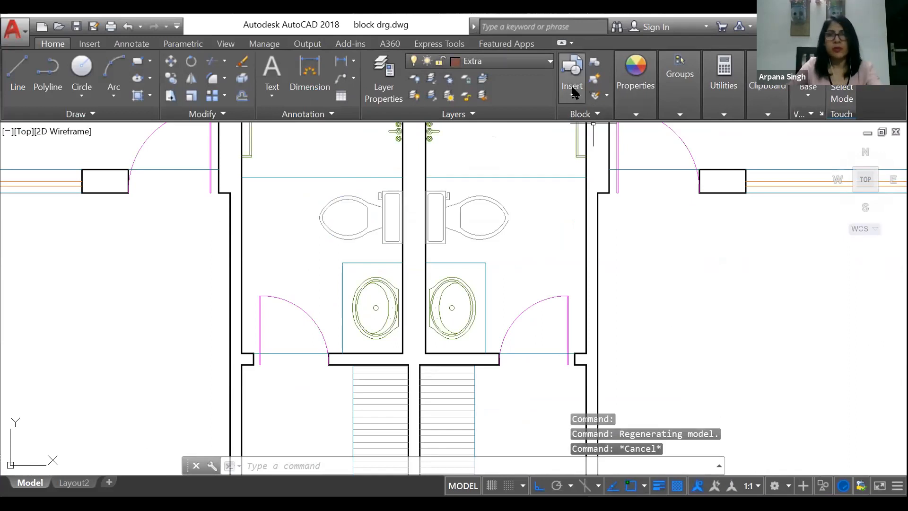
Step: Browse the previews of the drawing's insertable blocks without inserting any
left_click(572, 92)
scroll(526, 159, "down", 2)
scroll(530, 175, "down", 5)
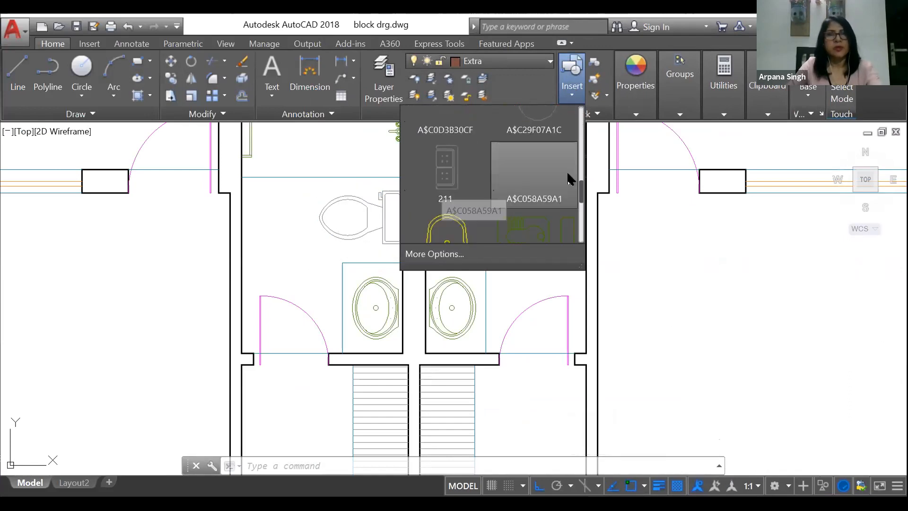
scroll(564, 180, "down", 3)
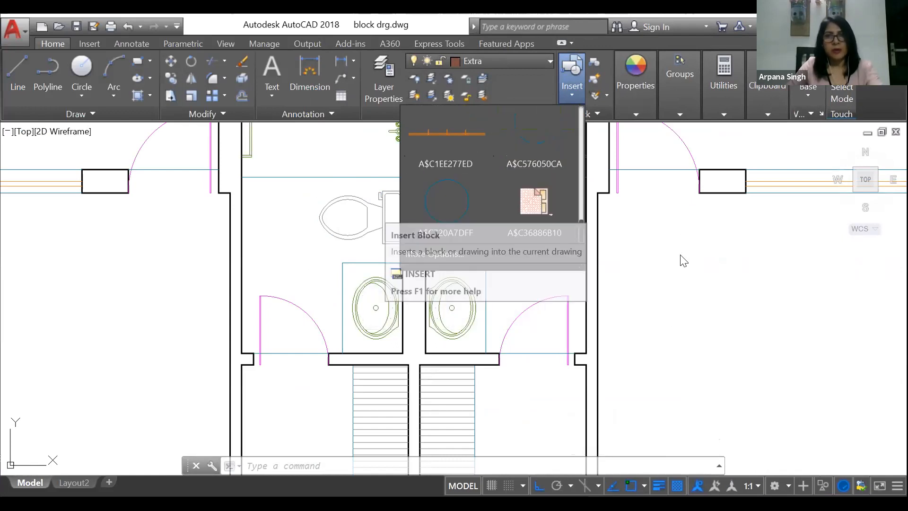
key("Escape")
key("Escape")
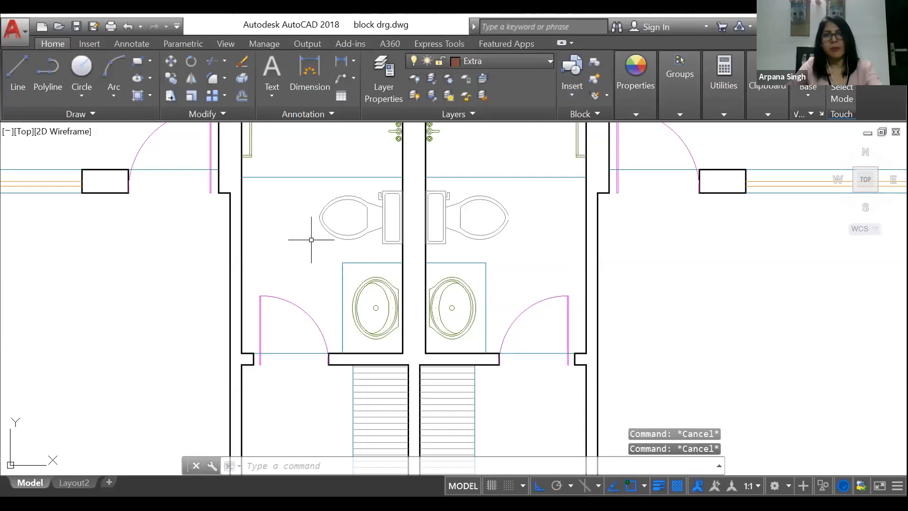
Step: Open the Toilet - top block in the third floor's upper-left bathroom for in-place editing, with all nested objects selected automatically
scroll(311, 239, "down", 10)
scroll(272, 263, "up", 5)
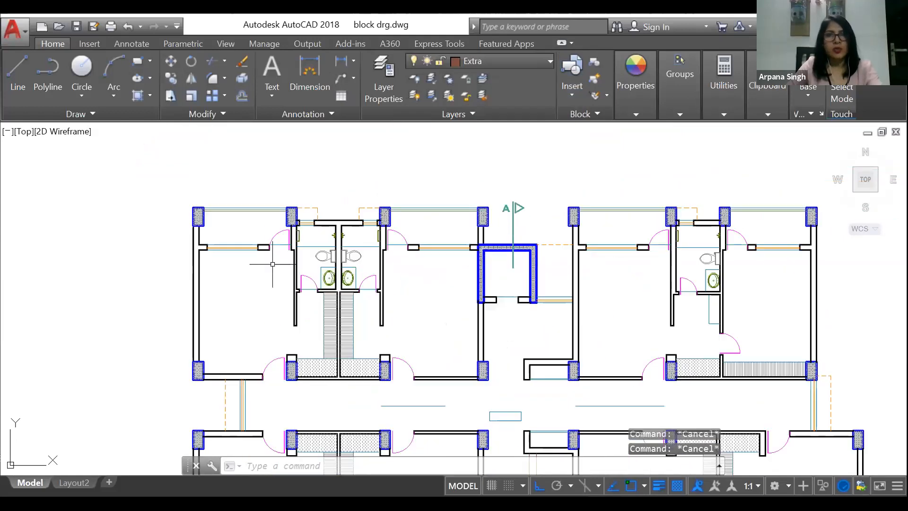
scroll(272, 264, "up", 5)
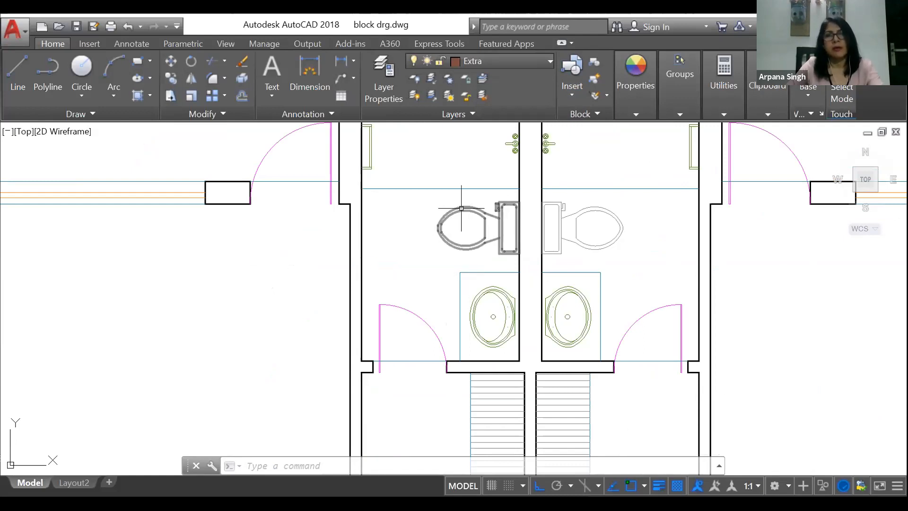
scroll(312, 232, "down", 5)
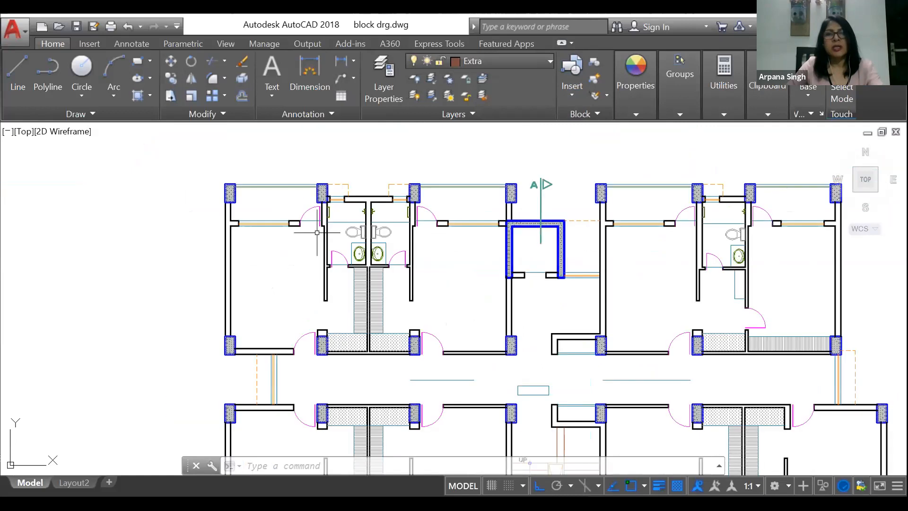
scroll(384, 213, "down", 3)
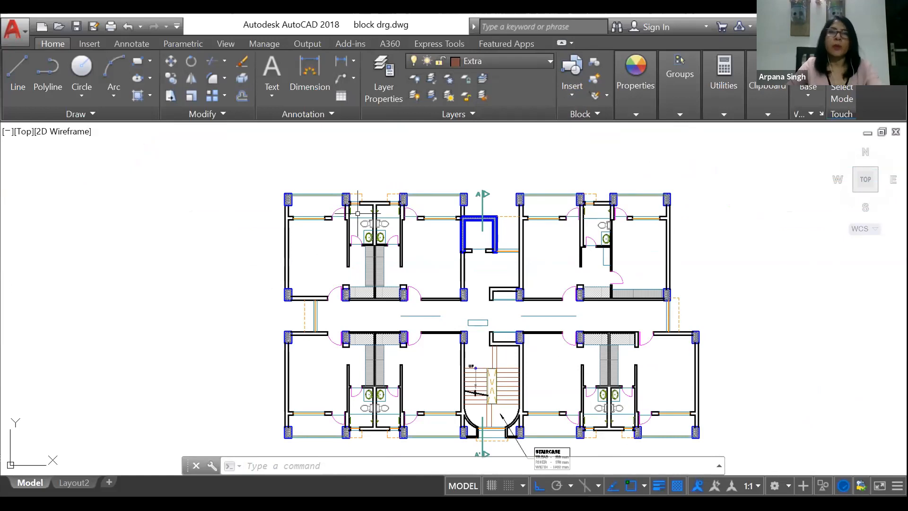
scroll(358, 213, "up", 6)
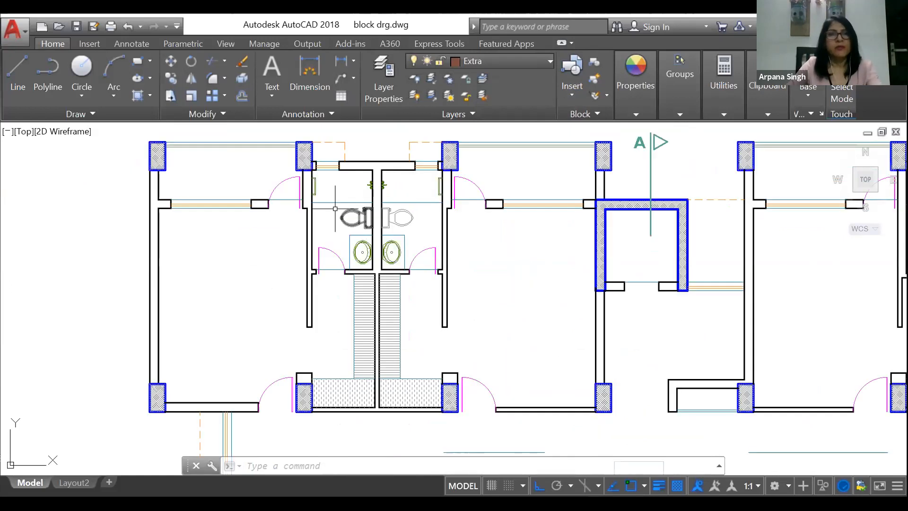
left_click(372, 212)
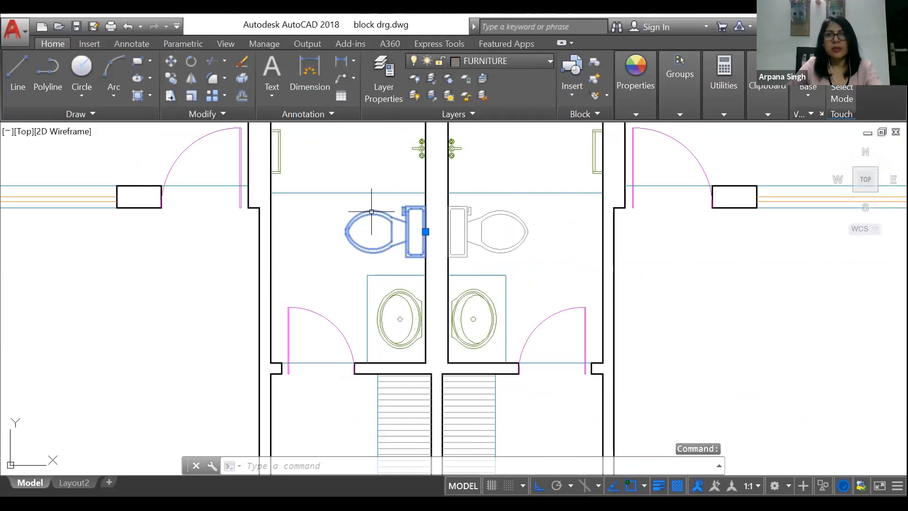
right_click(372, 211)
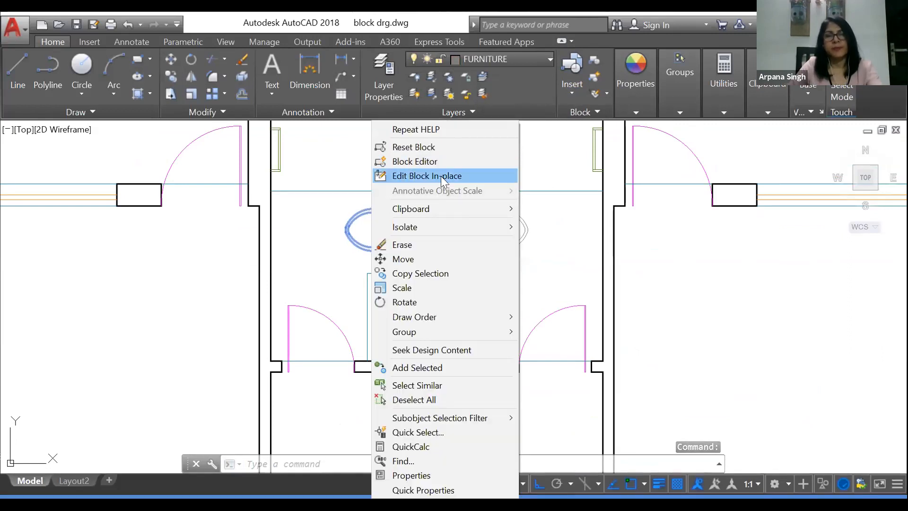
left_click(441, 176)
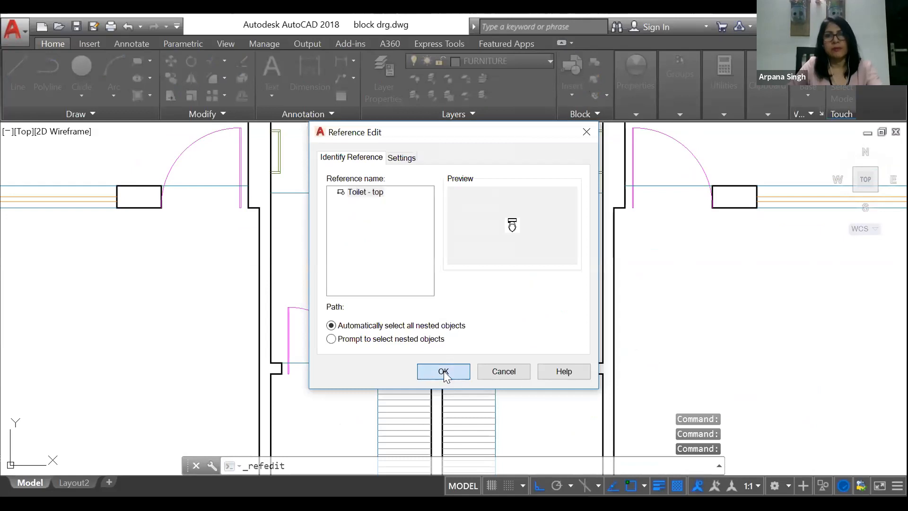
left_click(444, 370)
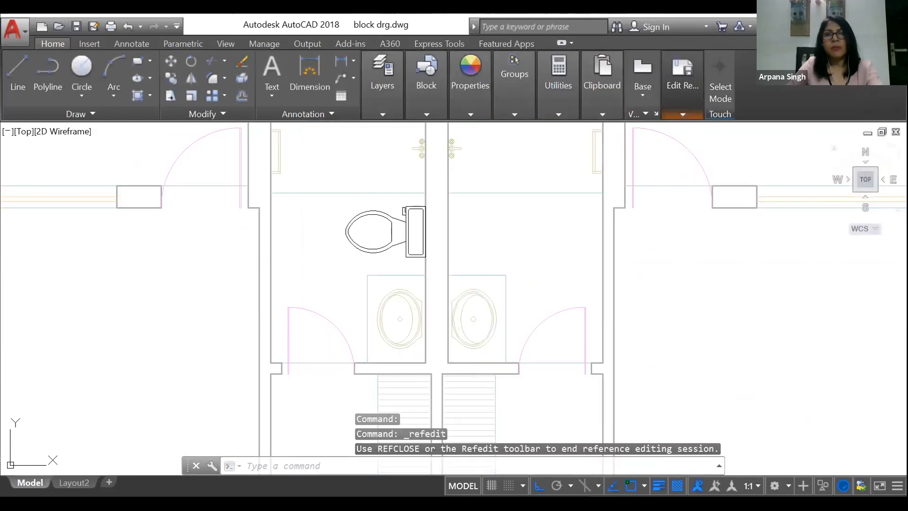
Step: Examine the toilet open for in-place editing against the dimmed surrounding floor plan
scroll(559, 205, "down", 2)
scroll(560, 205, "down", 5)
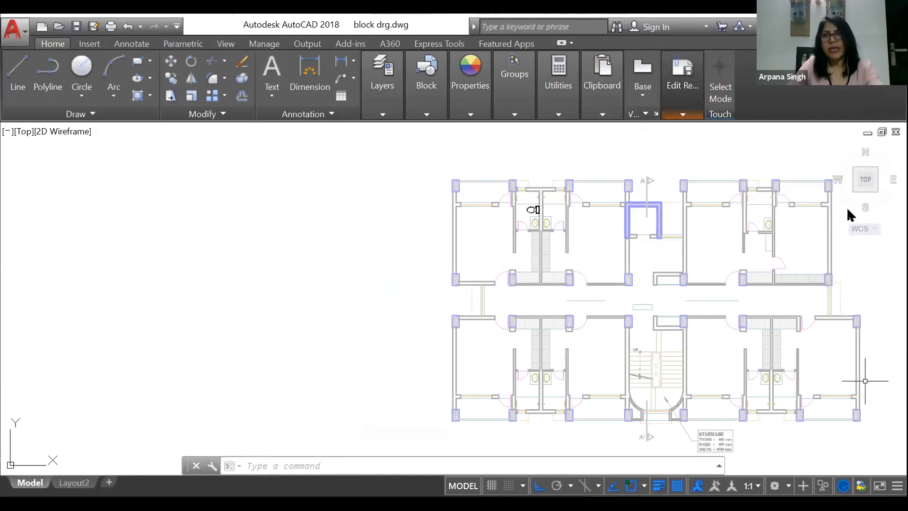
scroll(541, 204, "up", 6)
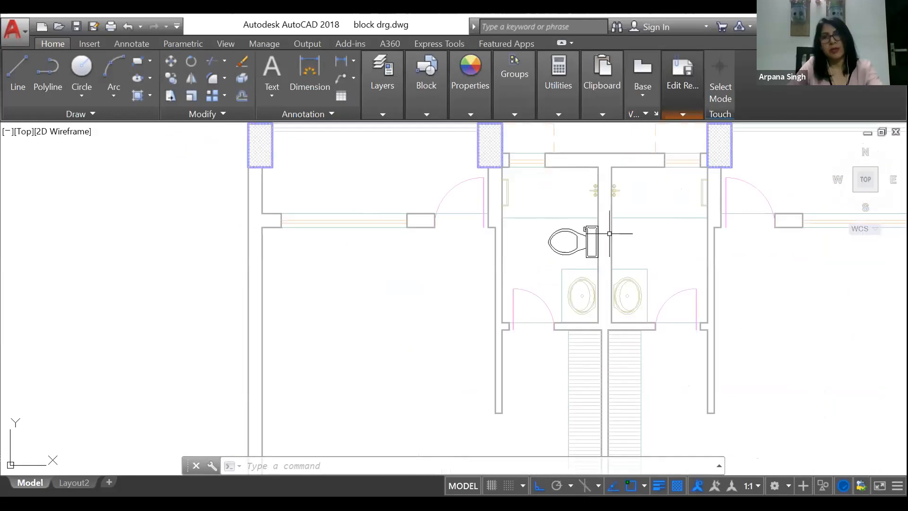
scroll(348, 253, "down", 6)
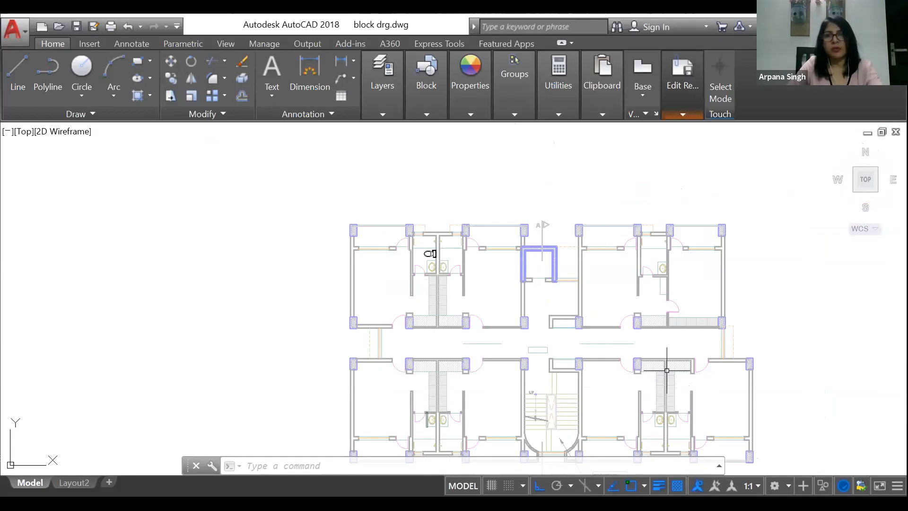
scroll(428, 255, "up", 5)
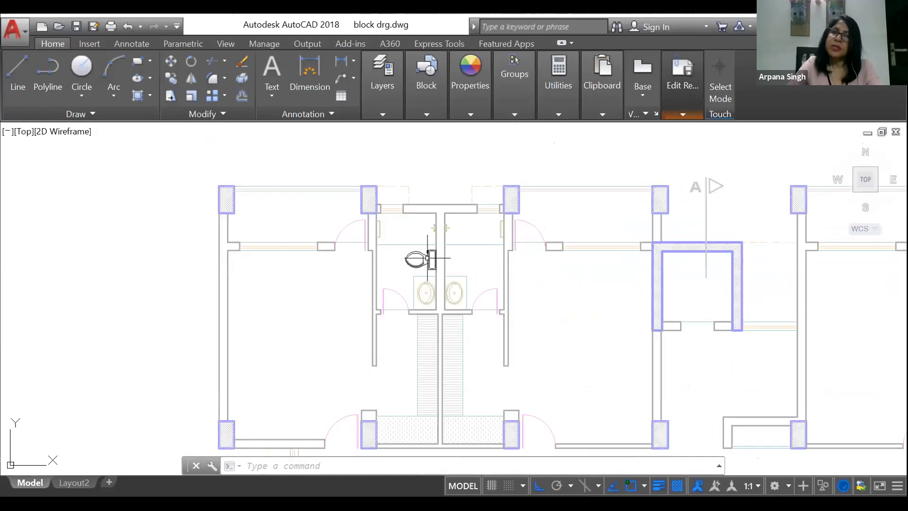
scroll(412, 257, "up", 3)
scroll(385, 253, "up", 3)
scroll(456, 249, "up", 4)
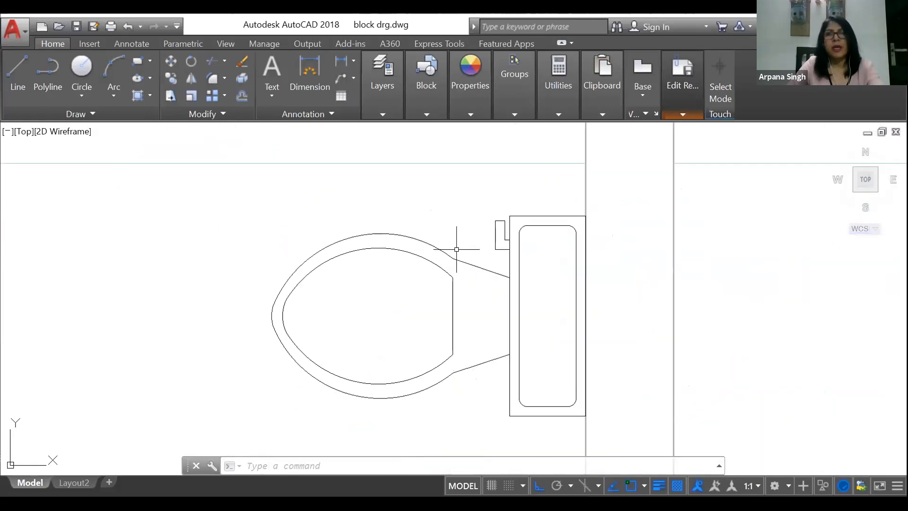
left_click(682, 112)
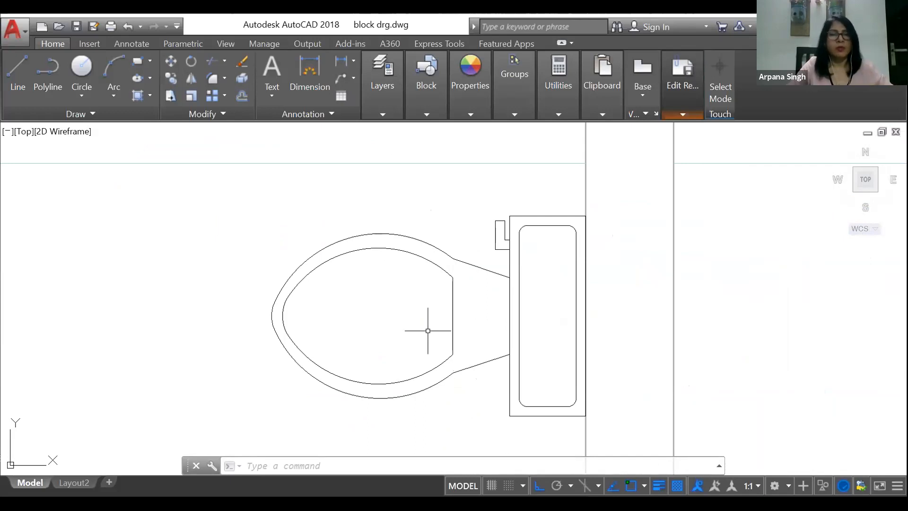
Step: Draw a small circle inside the toilet bowl, close to the straight edge on the tank side
left_click(73, 60)
scroll(426, 309, "up", 4)
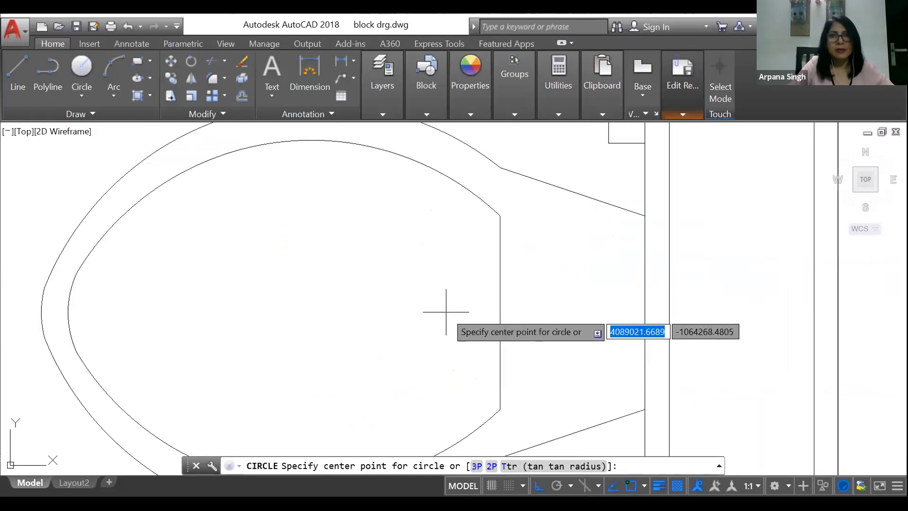
left_click(446, 312)
left_click(446, 270)
scroll(551, 230, "down", 2)
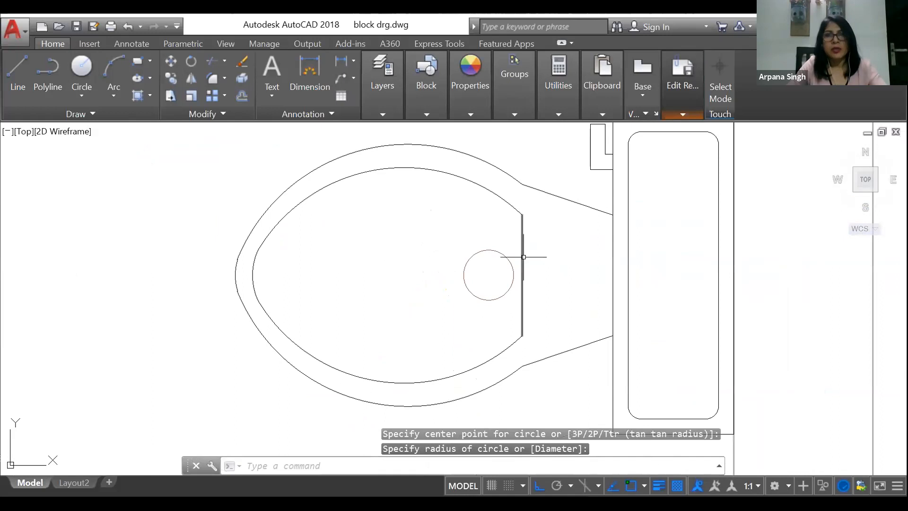
Step: Move the straight edge of the inner bowl outline a short distance toward the tank
left_click(522, 255)
right_click(547, 256)
left_click(578, 277)
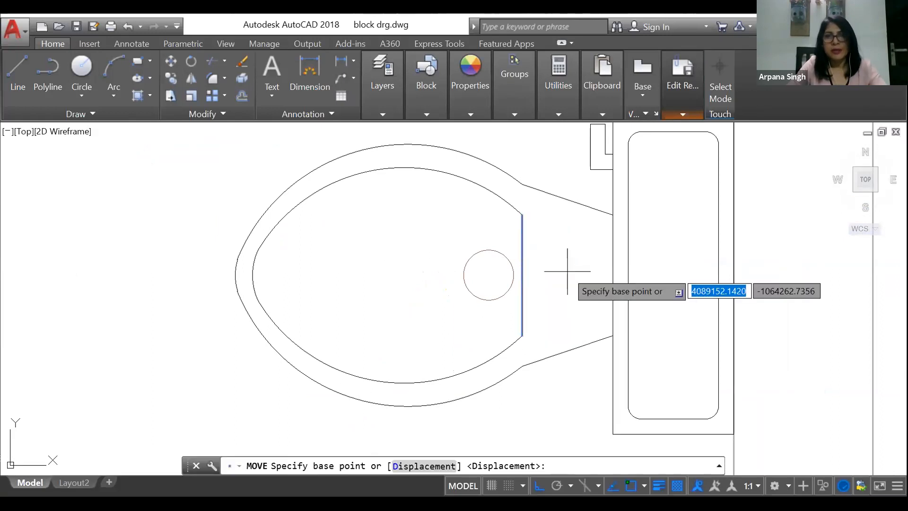
left_click(573, 264)
left_click(592, 276)
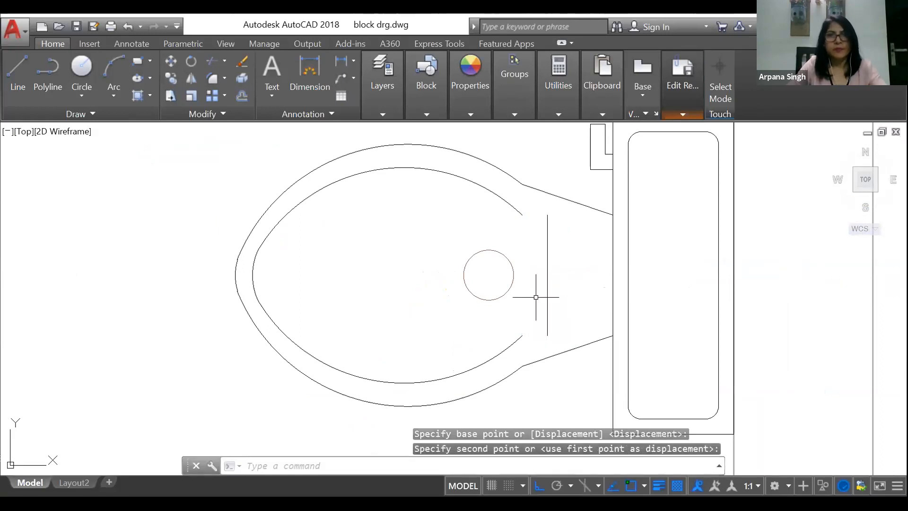
left_click(518, 206)
left_click(515, 214)
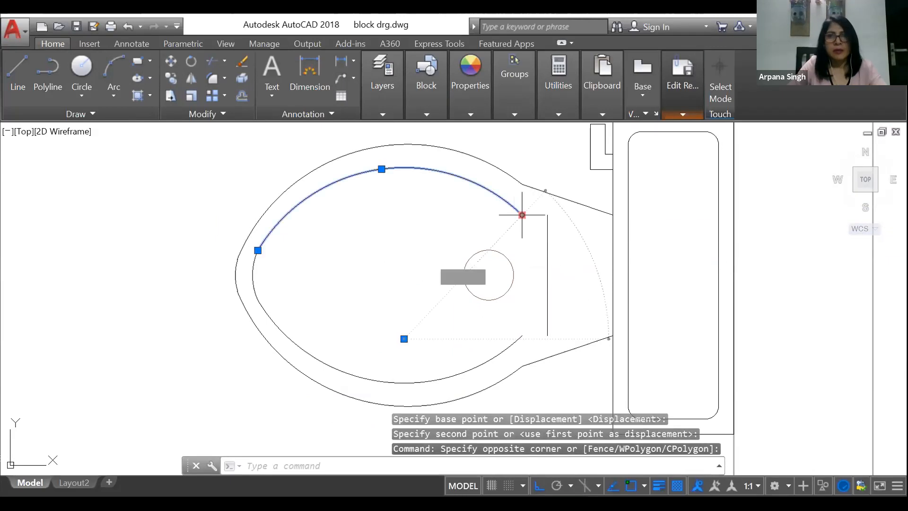
left_click(522, 215)
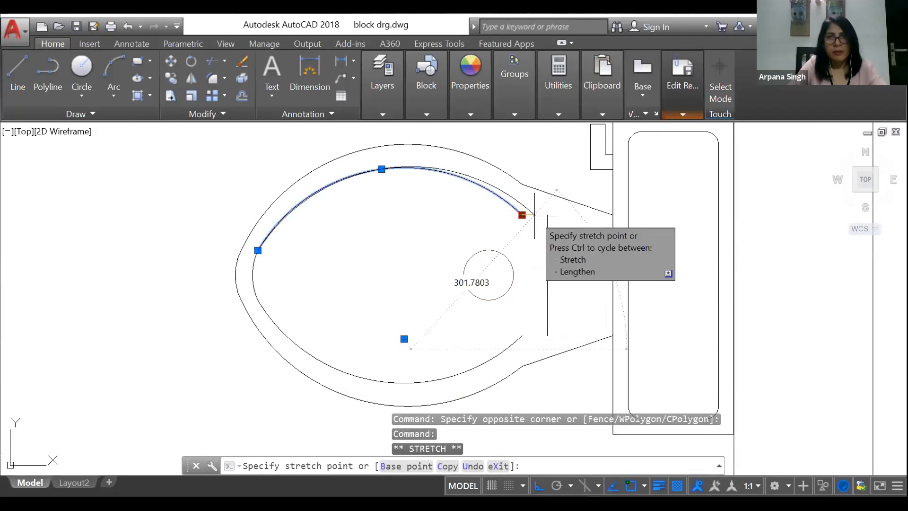
key("Escape")
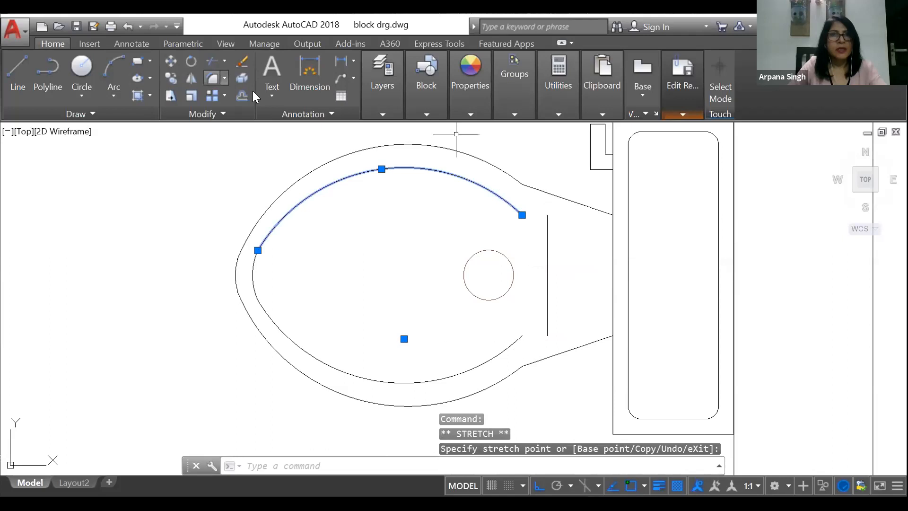
Step: Fillet both inner bowl arcs to the straight tank-side edge with radius 0, closing the inner outline at sharp corners
type("f")
key("space")
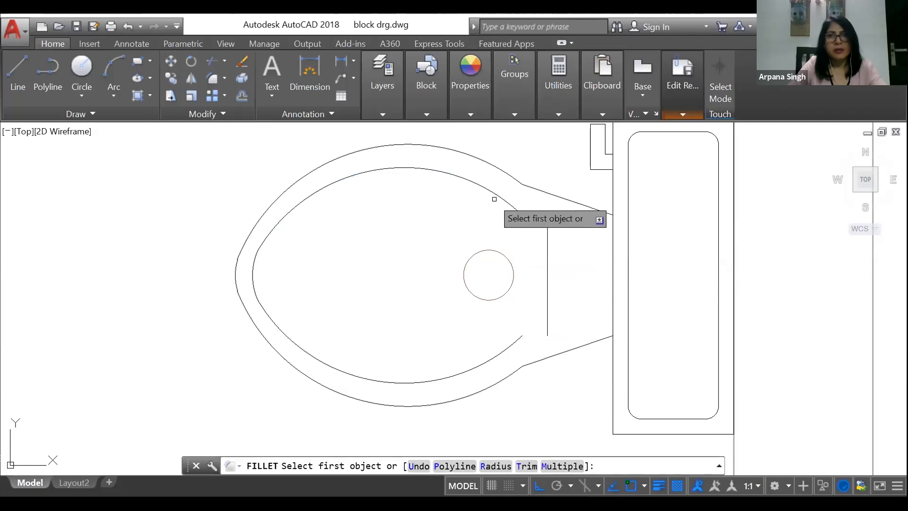
left_click(493, 198)
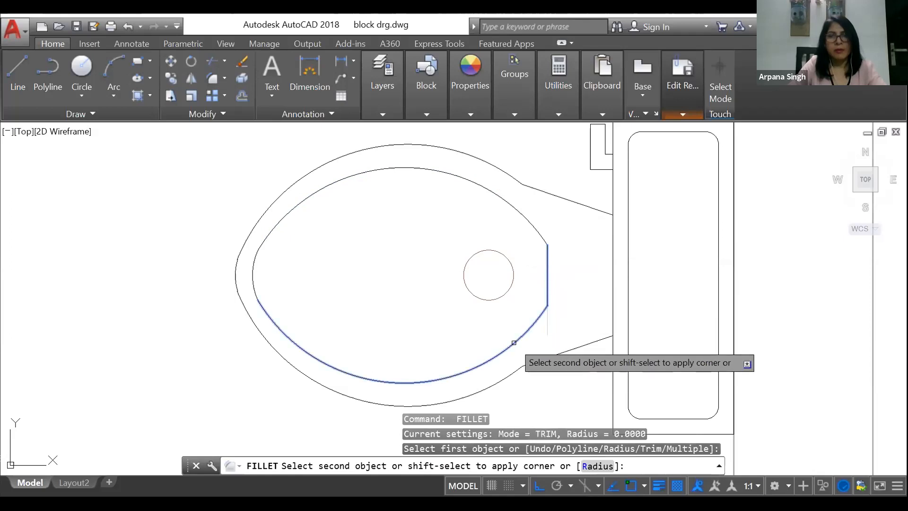
left_click(549, 314)
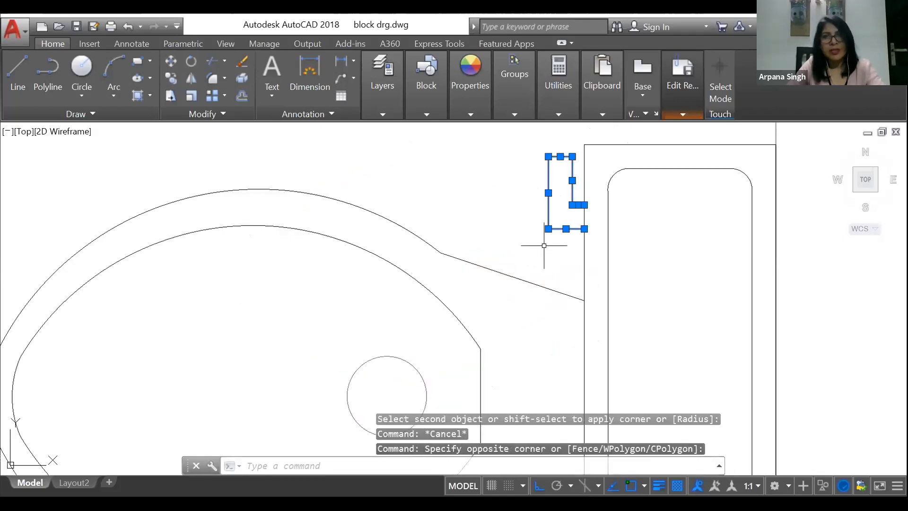
Step: Erase the small L-shaped flush lever beside the upper end of the tank
type("e")
key("Return")
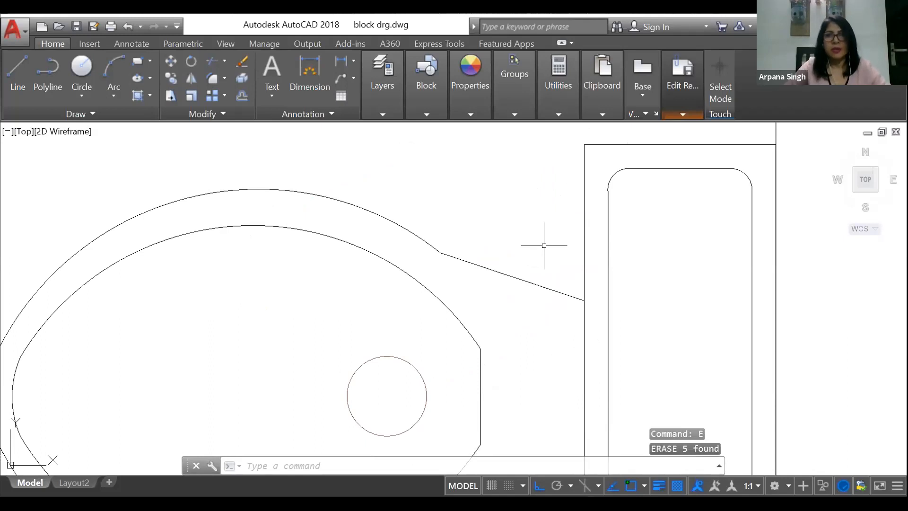
Step: Hatch the inner bowl around the small circle and the tank's inner rounded rectangle with a solid fill in colour 147,149,152
scroll(553, 222, "down", 3)
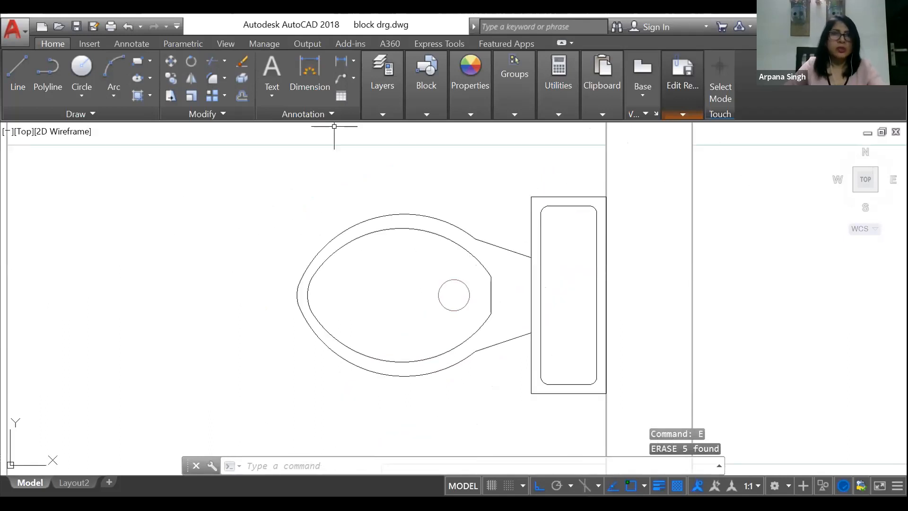
left_click(135, 95)
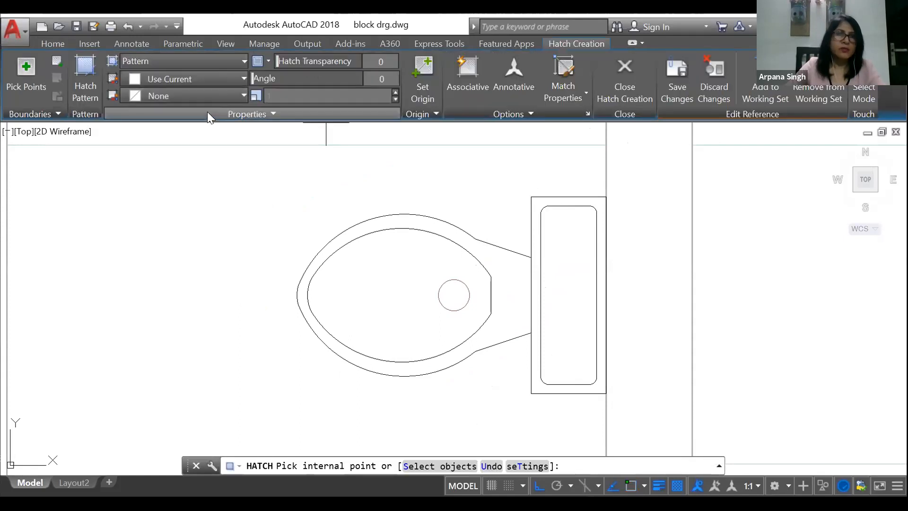
left_click(193, 63)
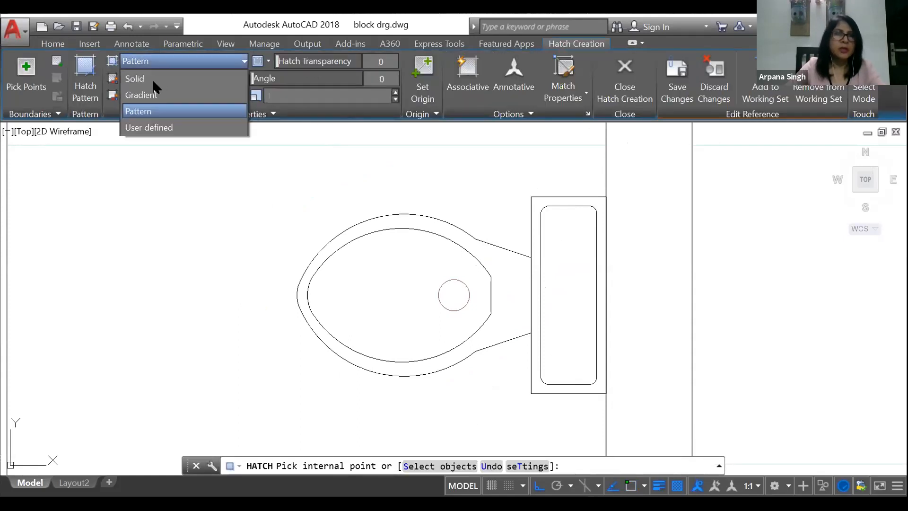
left_click(142, 79)
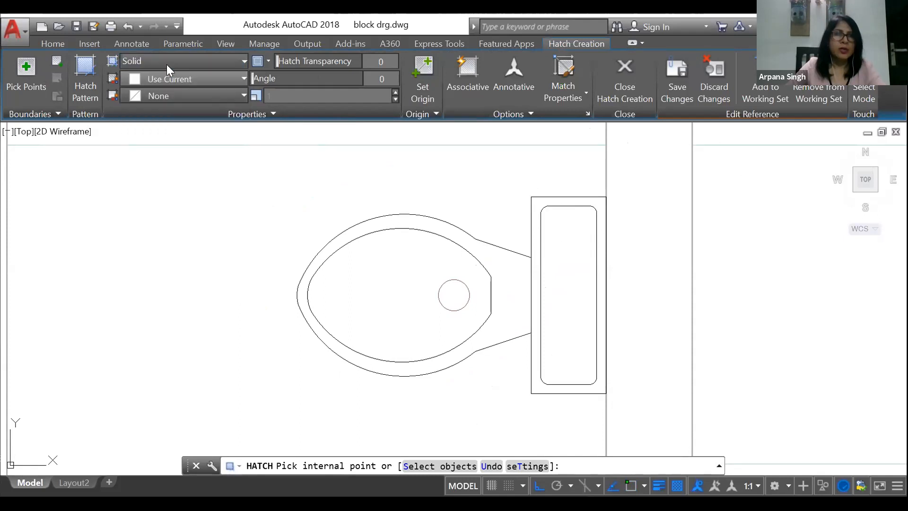
left_click(166, 79)
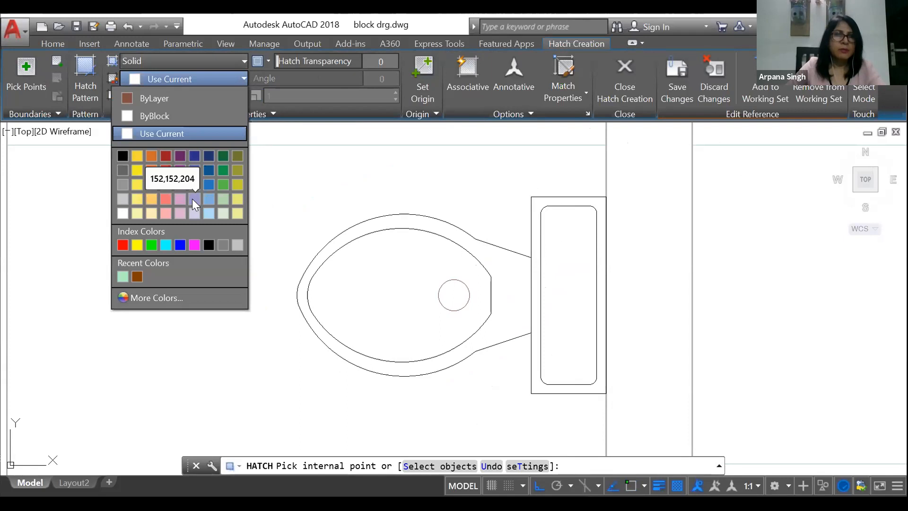
left_click(122, 184)
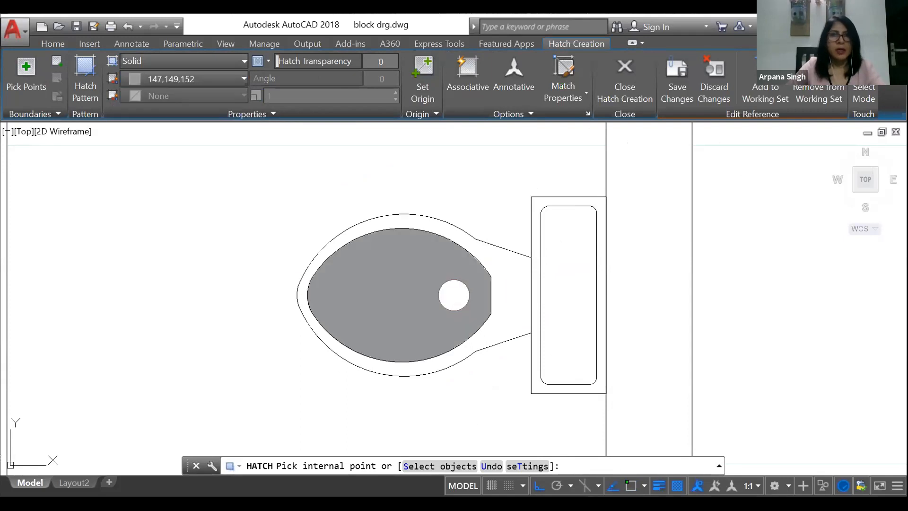
left_click(373, 265)
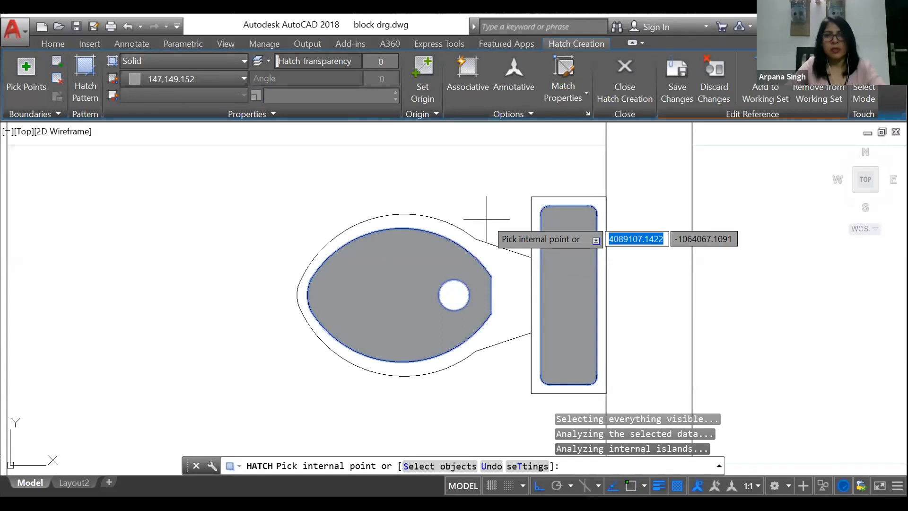
key("Return")
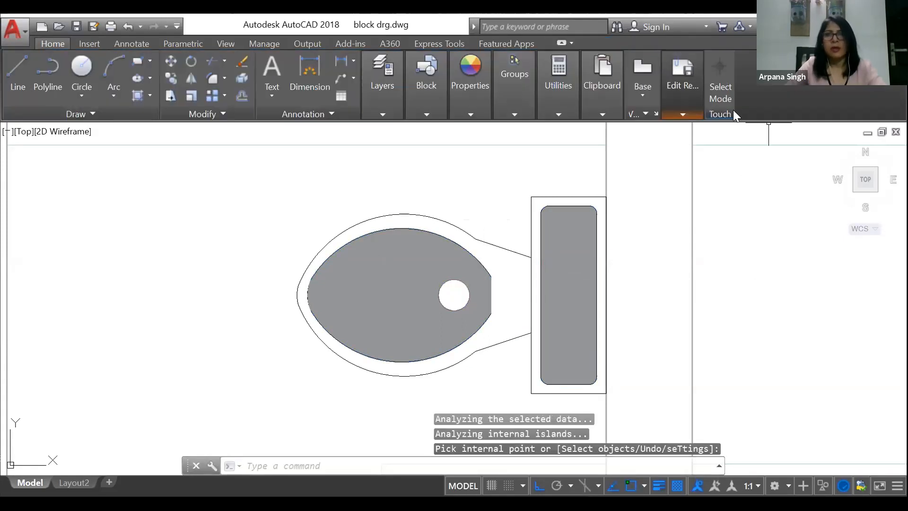
Step: Save the in-place edits back to the Toilet - top block and end the reference editing session
left_click(682, 115)
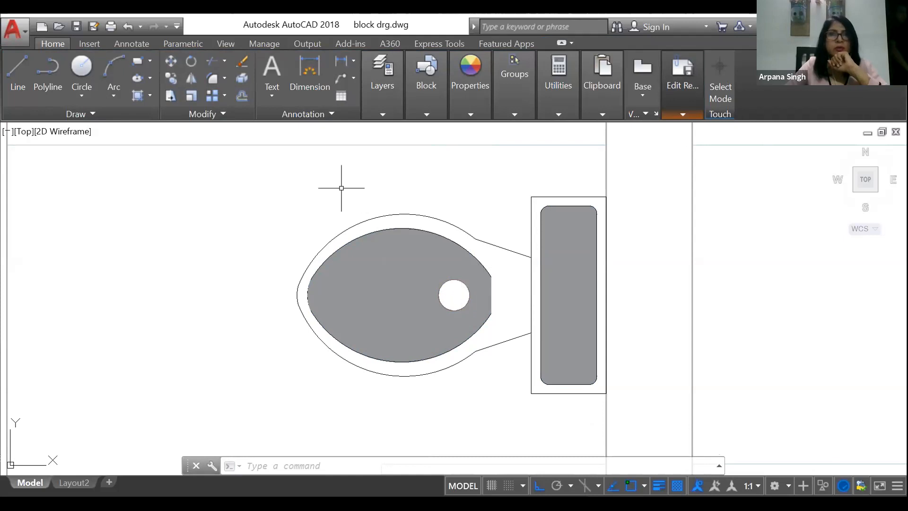
left_click(683, 111)
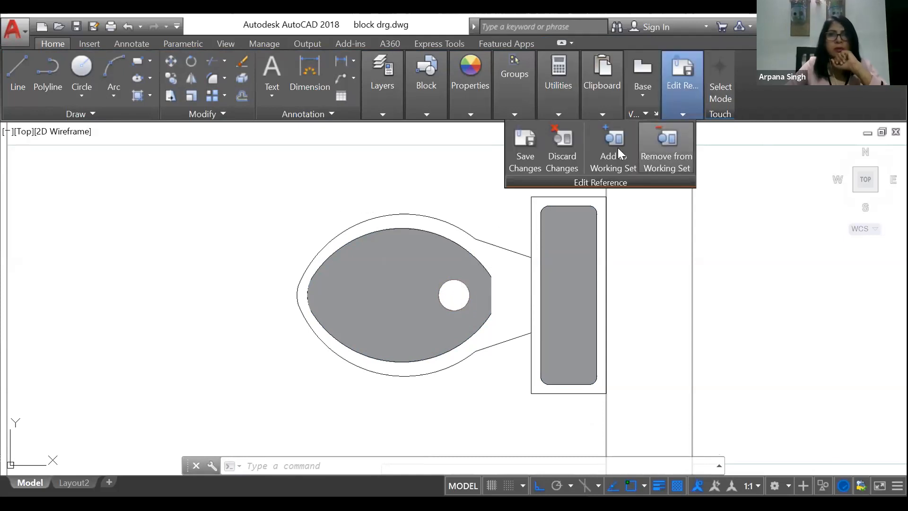
left_click(524, 163)
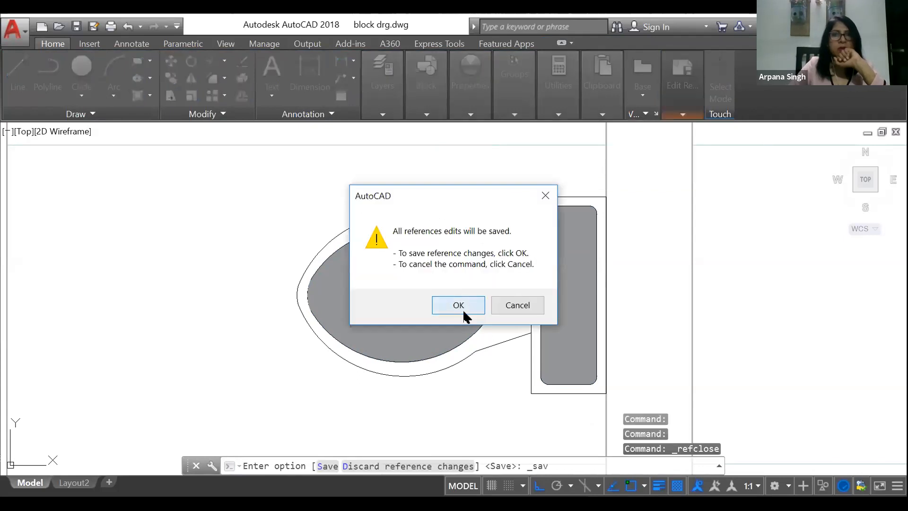
left_click(458, 305)
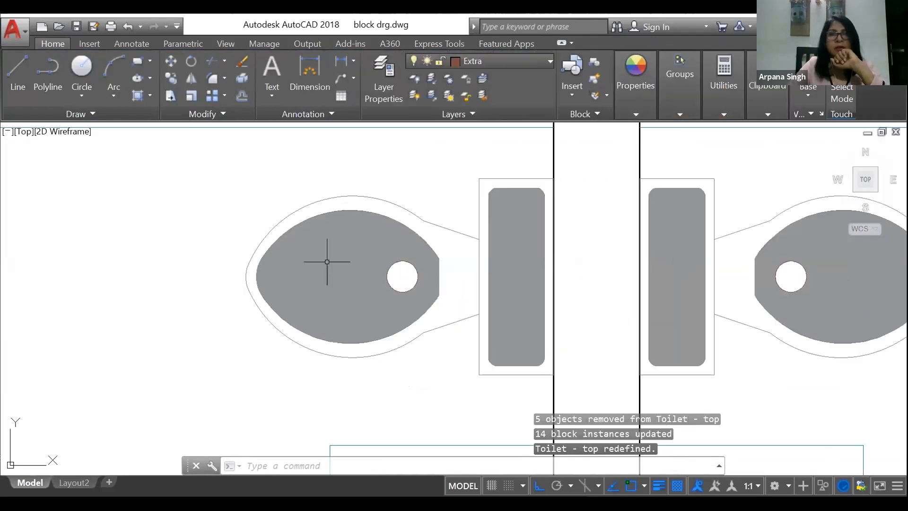
Step: Examine the toilets in the other bathrooms of the third and second floor plans for the redefined block
scroll(327, 261, "down", 10)
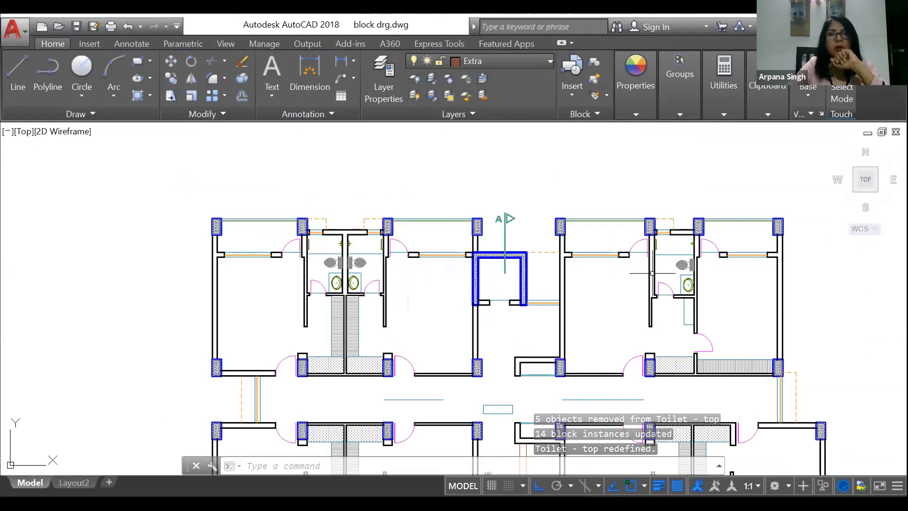
scroll(705, 267, "up", 6)
scroll(638, 255, "down", 10)
scroll(537, 338, "up", 8)
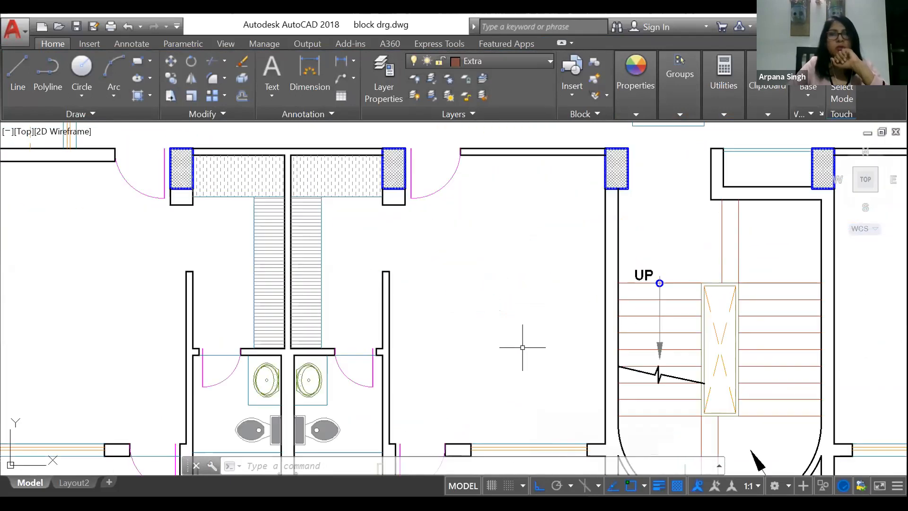
scroll(520, 345, "down", 5)
scroll(520, 345, "up", 3)
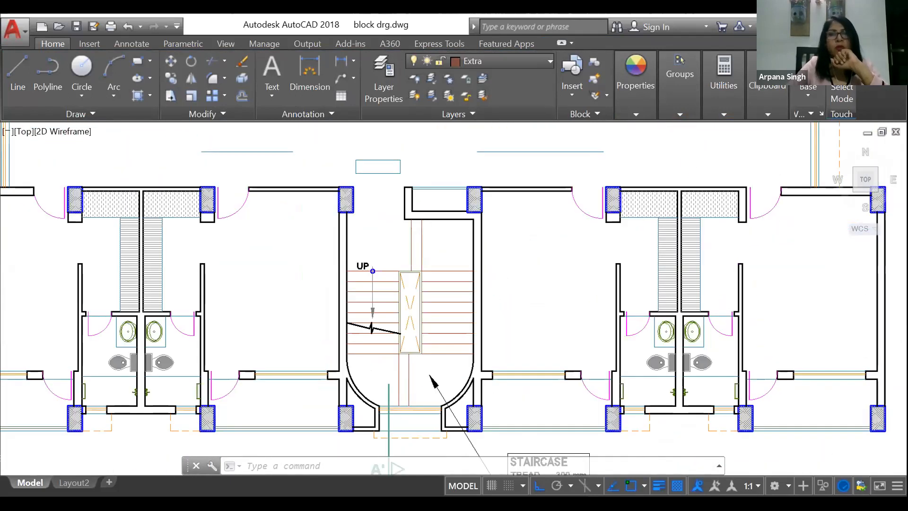
scroll(686, 341, "up", 3)
scroll(548, 284, "down", 8)
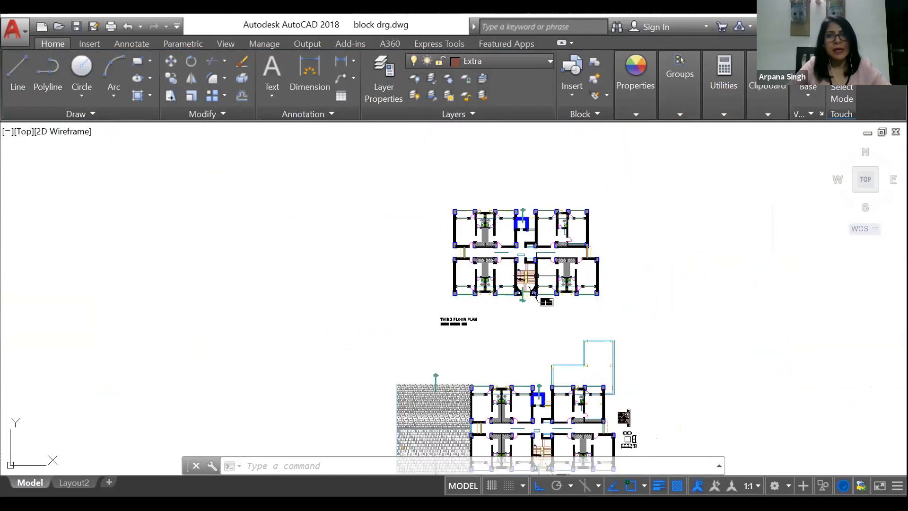
scroll(567, 413, "up", 2)
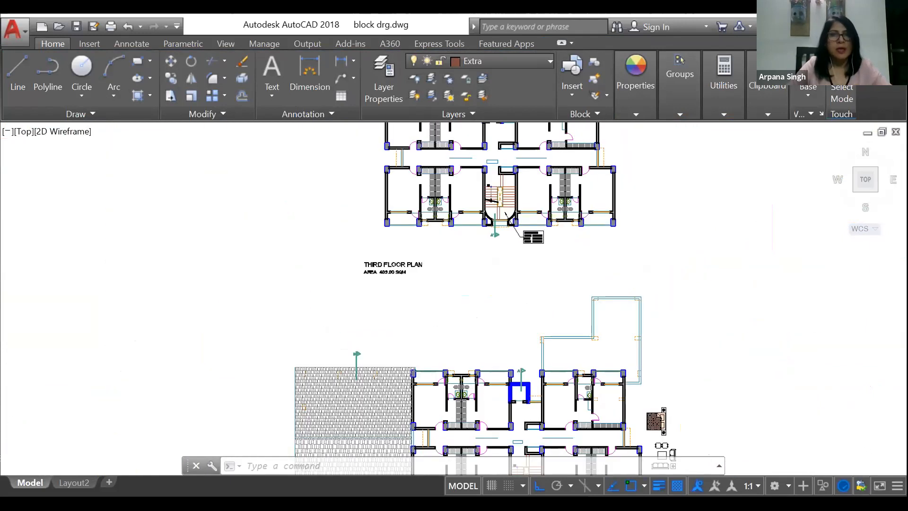
scroll(568, 426, "up", 2)
scroll(513, 348, "down", 2)
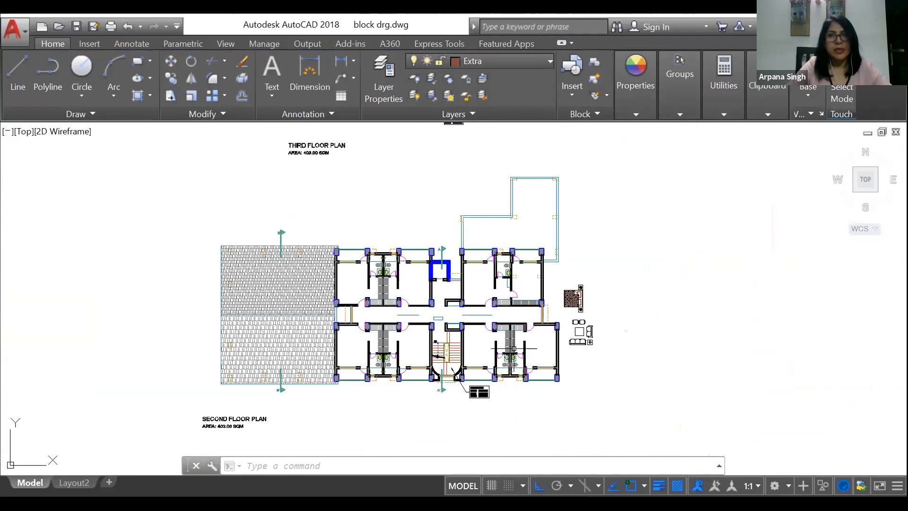
Step: Open the left washbasin block A$C4F711401 in the paired bathrooms for in-place editing, with all nested objects selected automatically
scroll(387, 348, "up", 9)
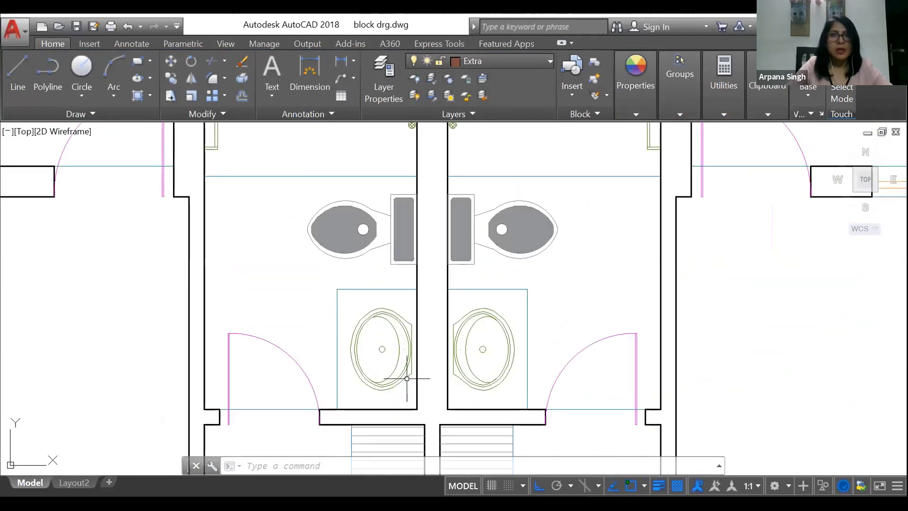
double_click(388, 348)
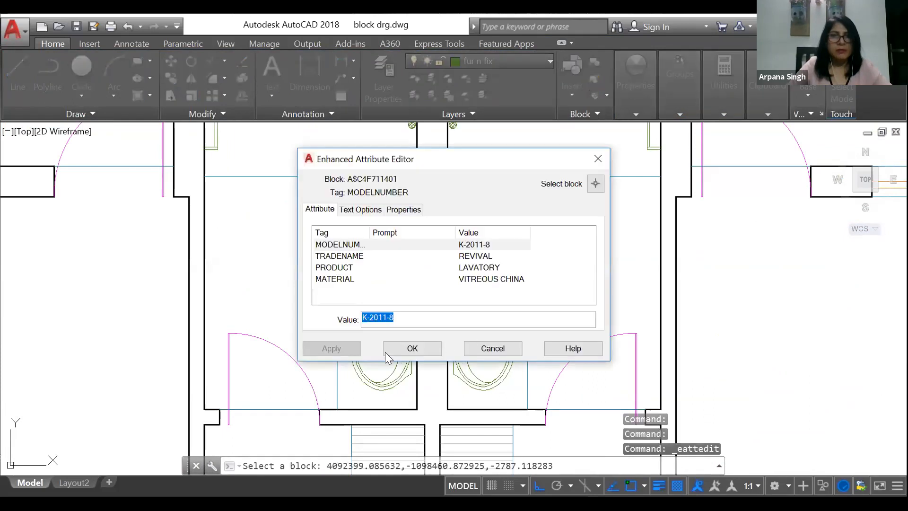
left_click(412, 348)
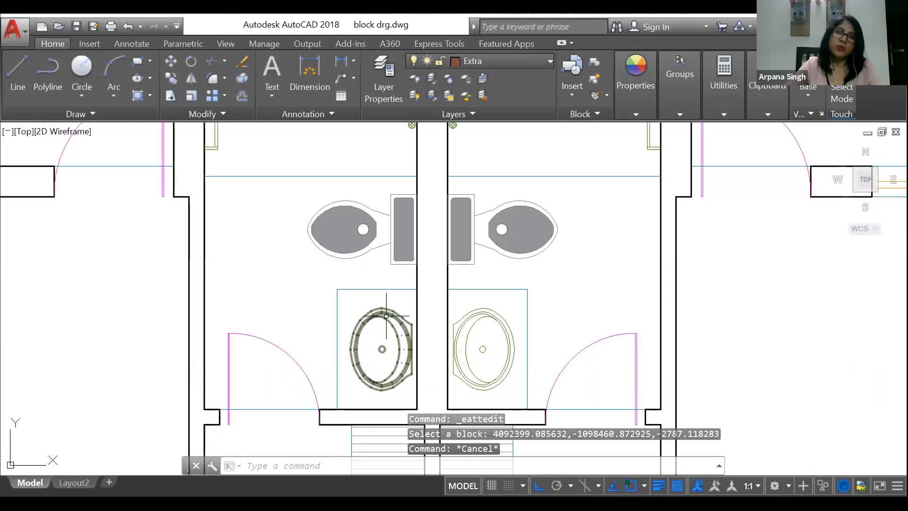
left_click(387, 315)
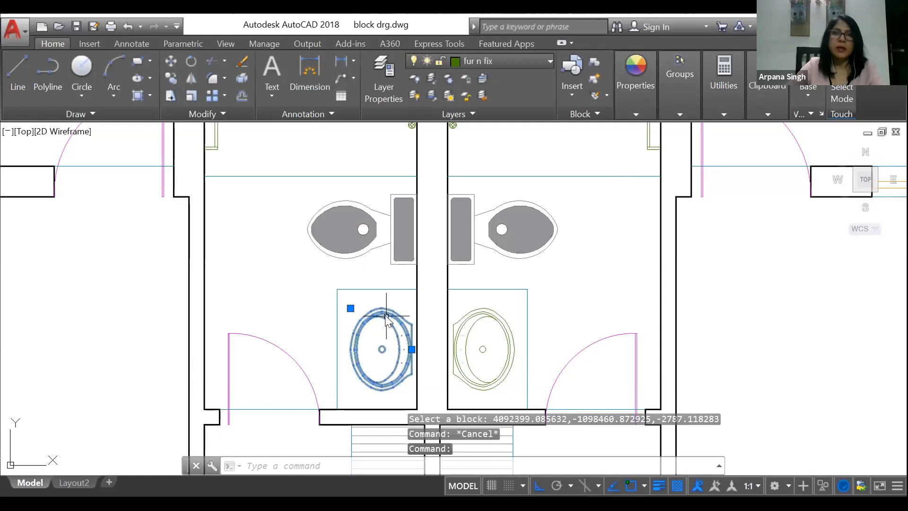
right_click(387, 315)
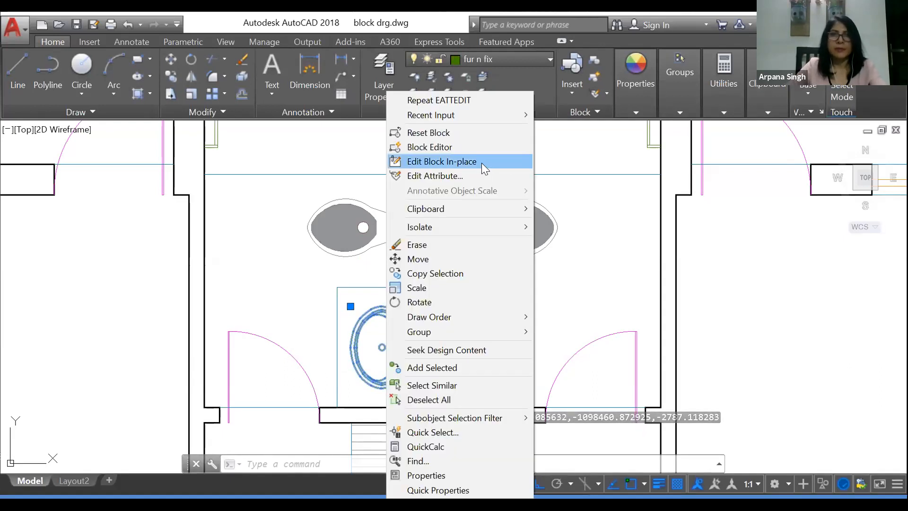
left_click(481, 162)
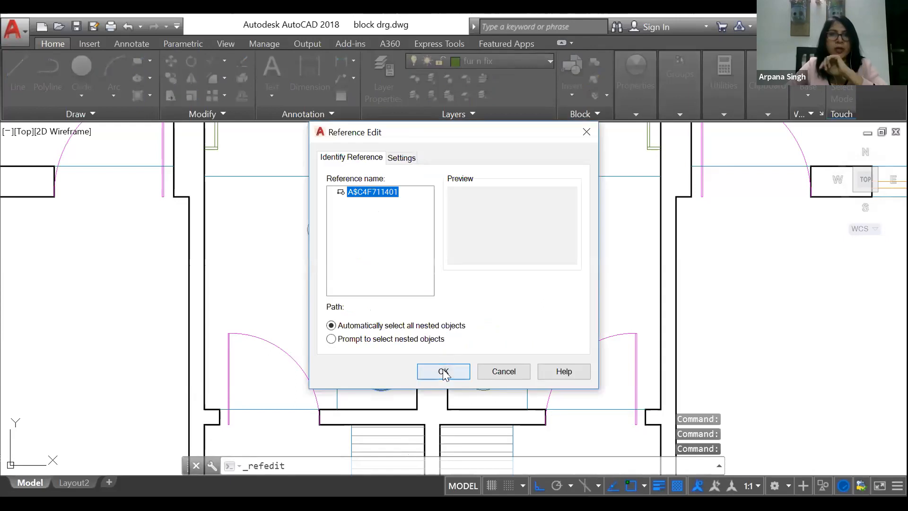
left_click(444, 371)
Step: Recolour all of the left washbasin's linework to red, index colour 10, within the in-place edit
scroll(608, 211, "down", 8)
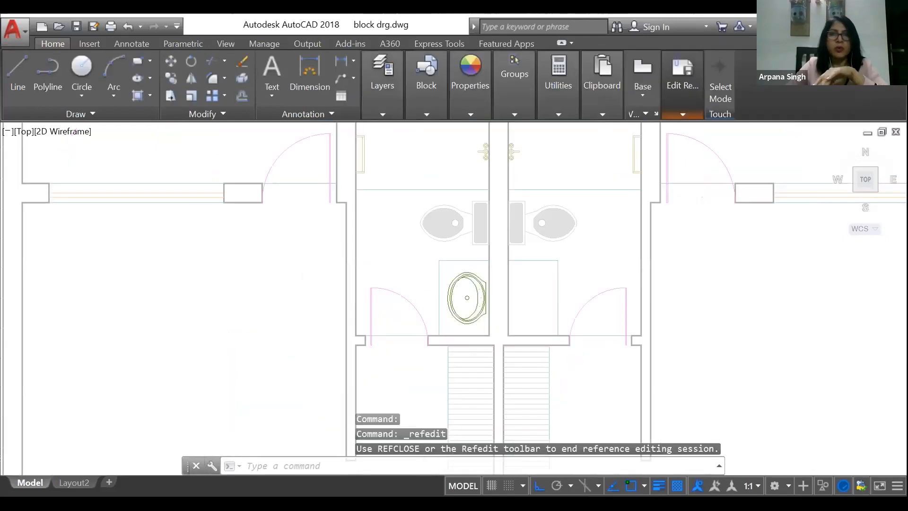
scroll(583, 240, "up", 6)
scroll(554, 225, "up", 4)
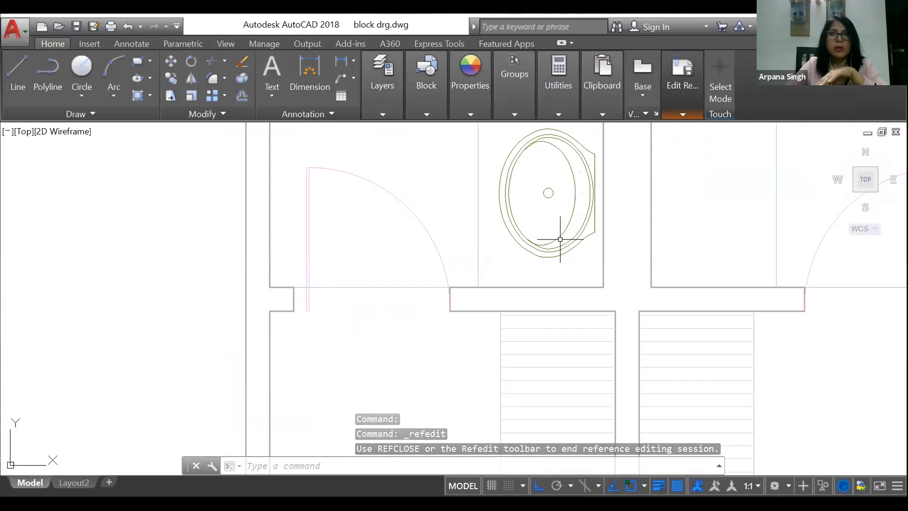
scroll(588, 178, "down", 2)
scroll(584, 158, "up", 6)
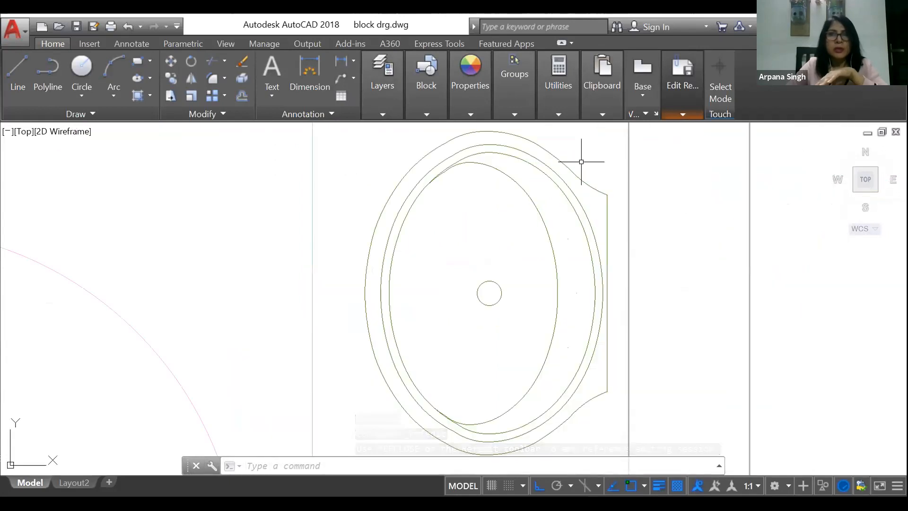
scroll(569, 162, "down", 2)
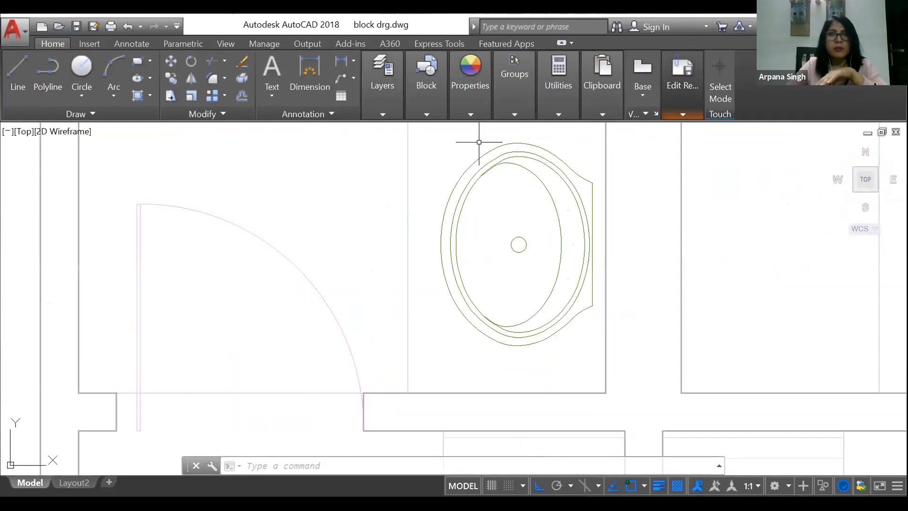
left_click(420, 131)
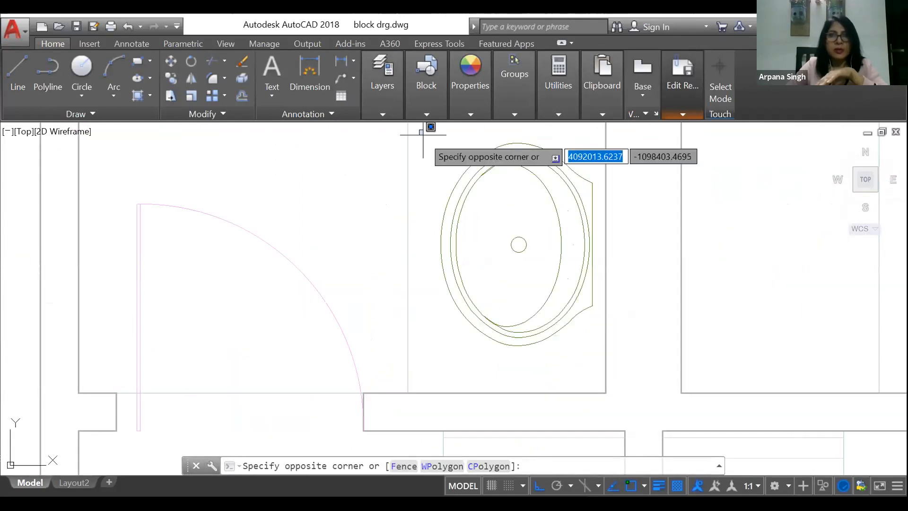
left_click(630, 356)
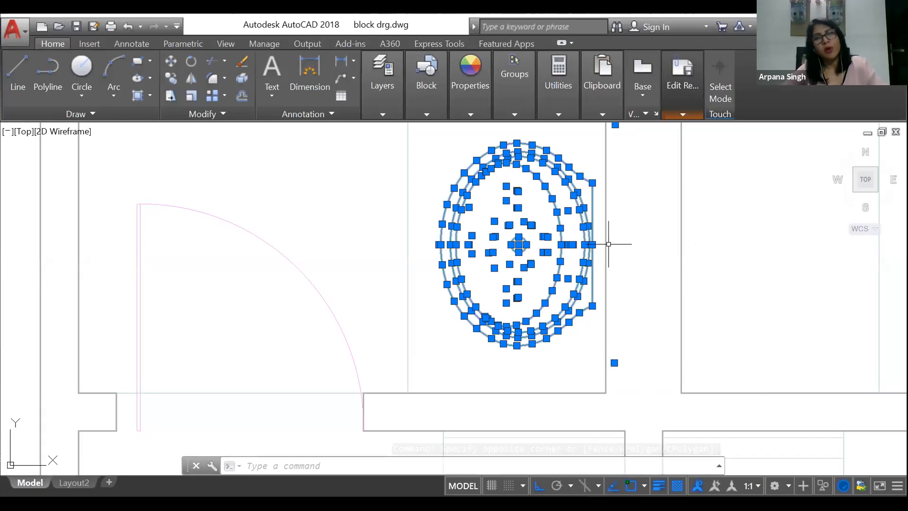
left_click(680, 114)
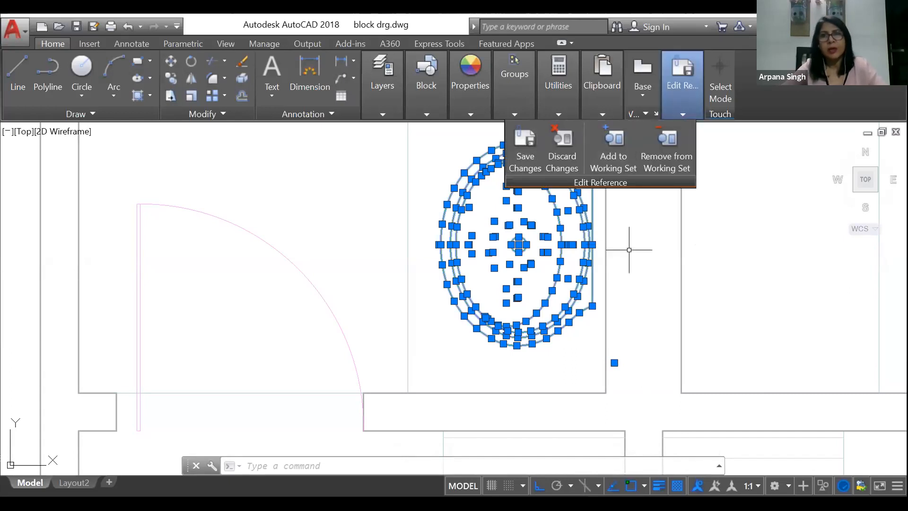
left_click_drag(629, 249, 349, 126)
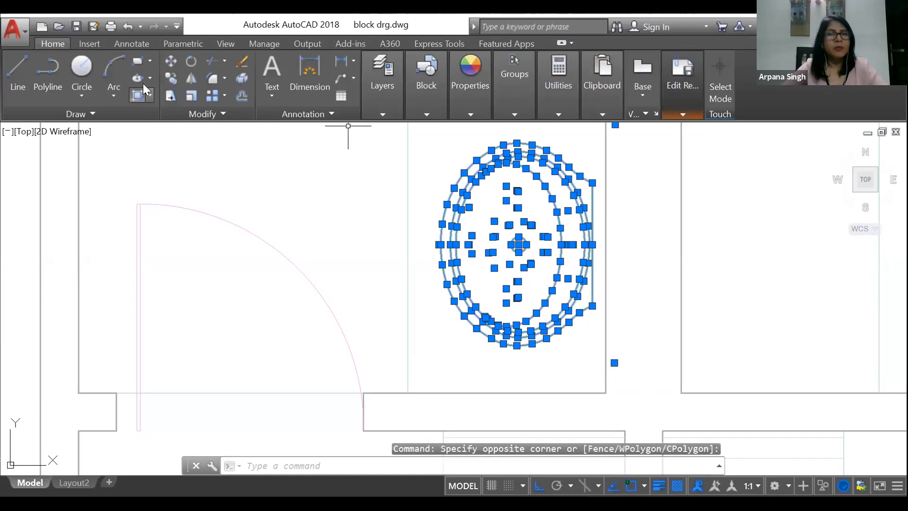
left_click(467, 78)
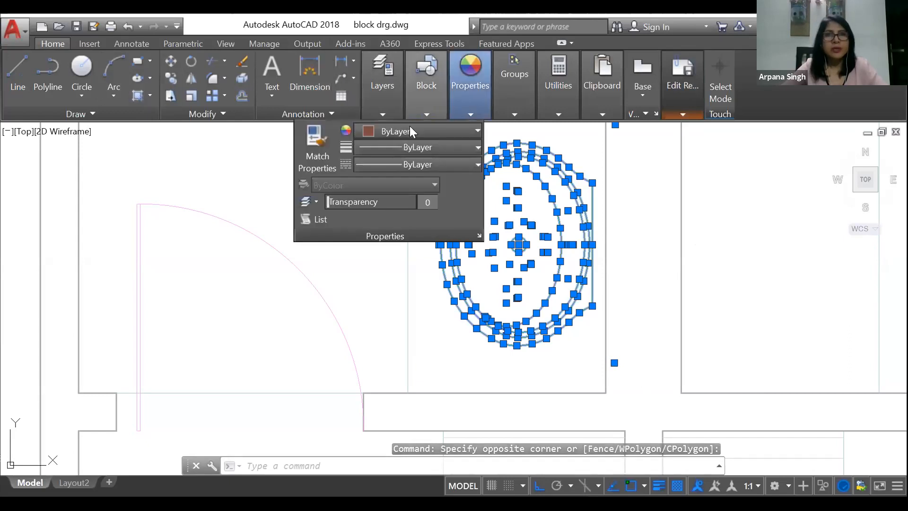
left_click(346, 132)
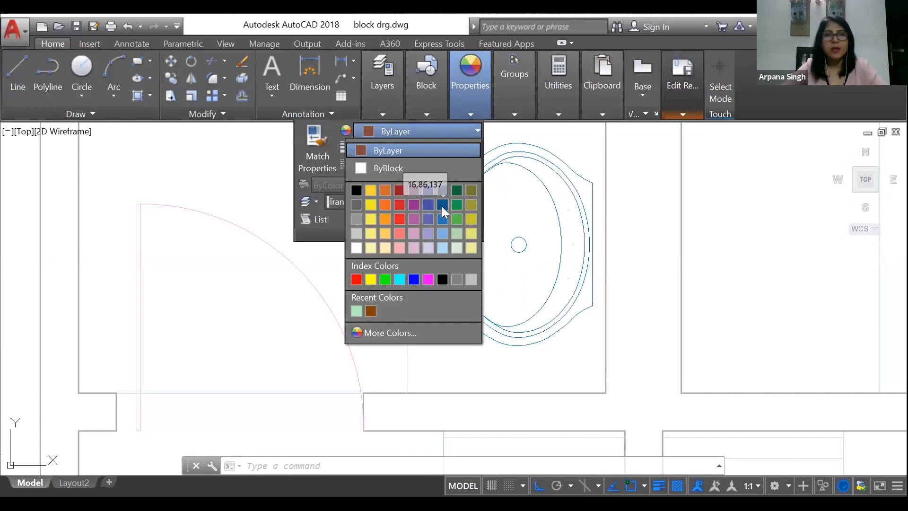
left_click(406, 332)
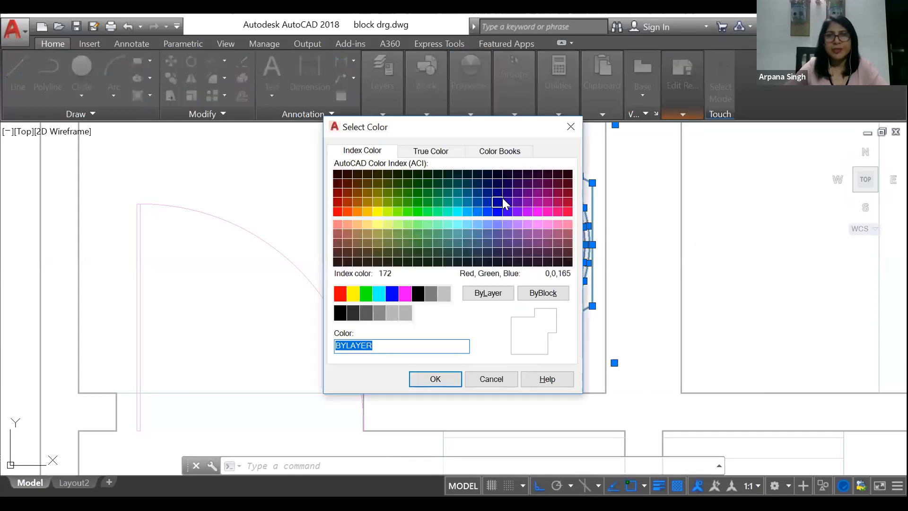
left_click(338, 212)
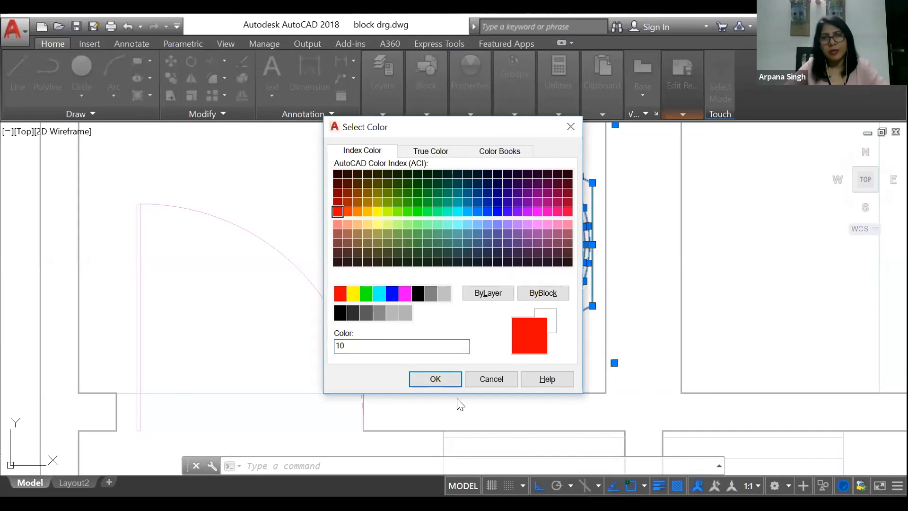
left_click(446, 382)
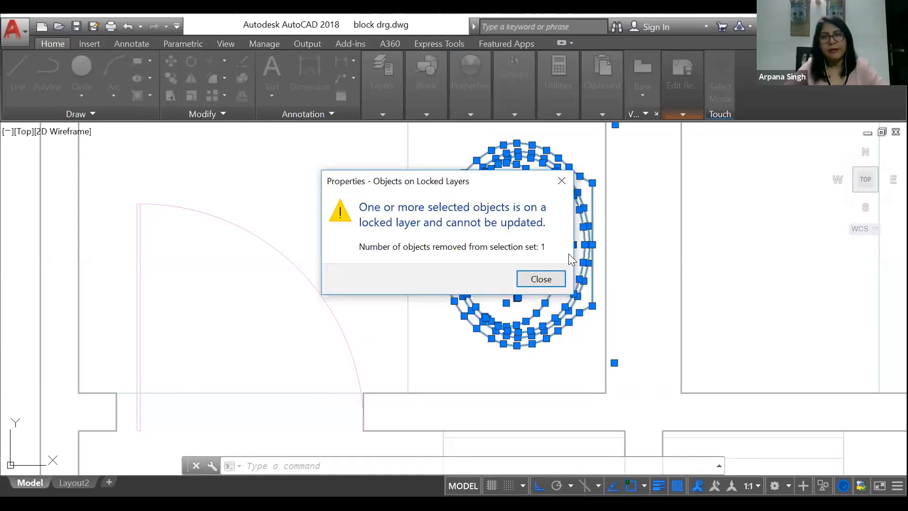
left_click(540, 280)
key("Escape")
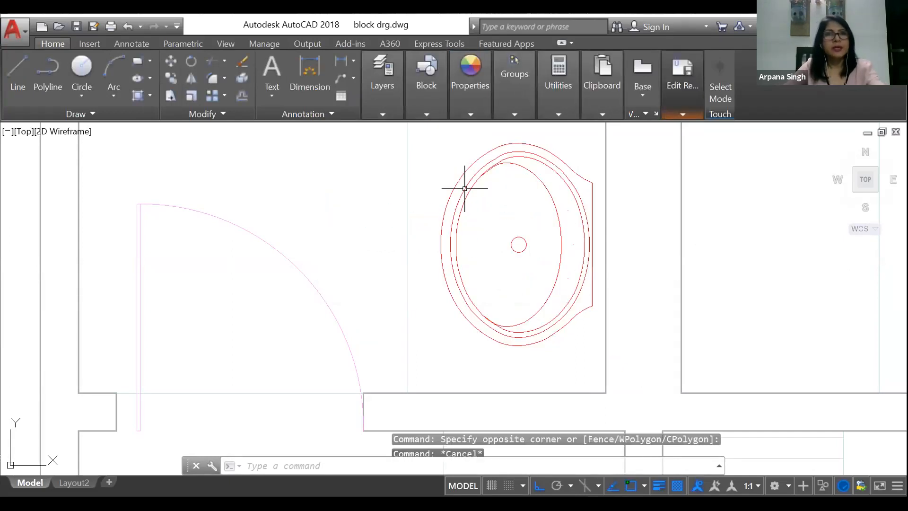
key("Escape")
key("Escape")
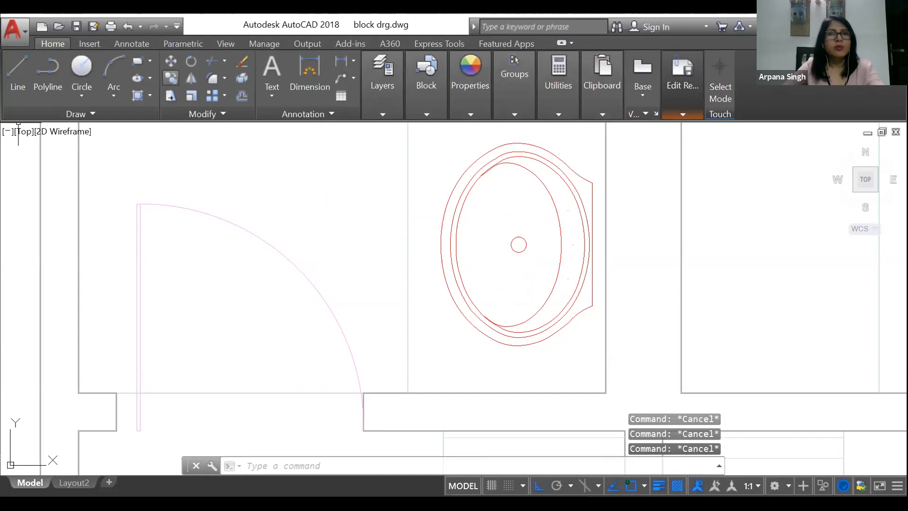
Step: Examine the lock states in the layer list and inspect the inner arc of the left washbasin
scroll(469, 166, "down", 2)
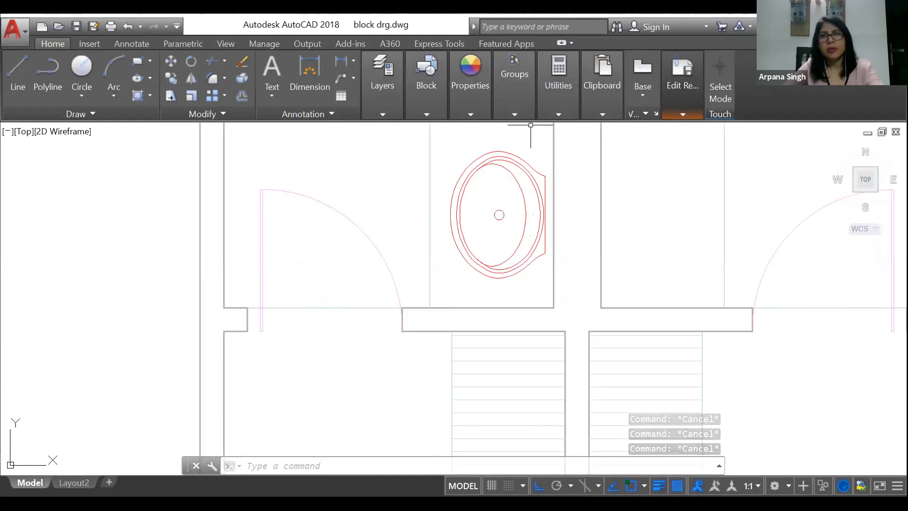
scroll(558, 126, "up", 2)
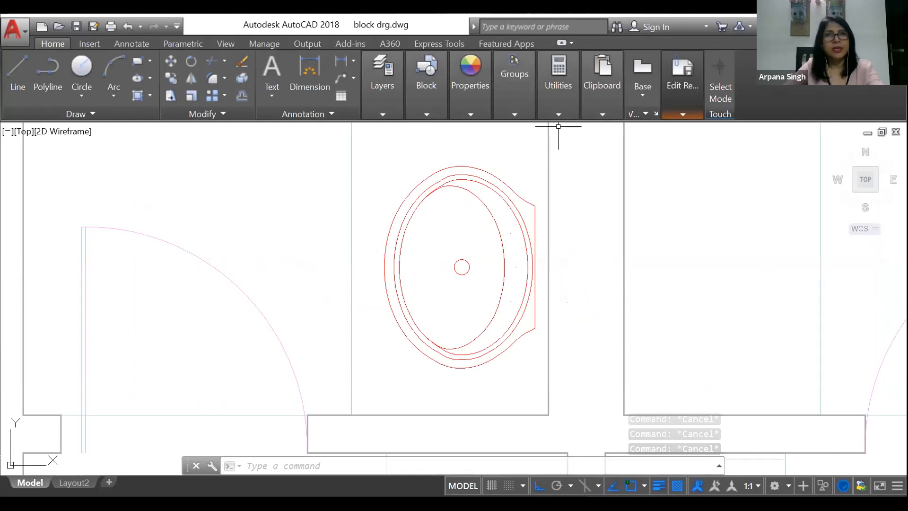
scroll(558, 126, "up", 2)
scroll(450, 137, "down", 2)
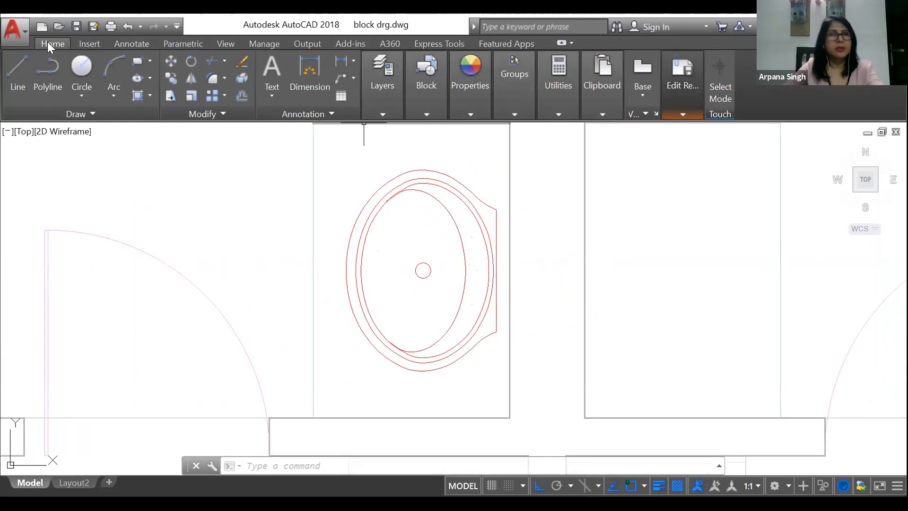
left_click(234, 41)
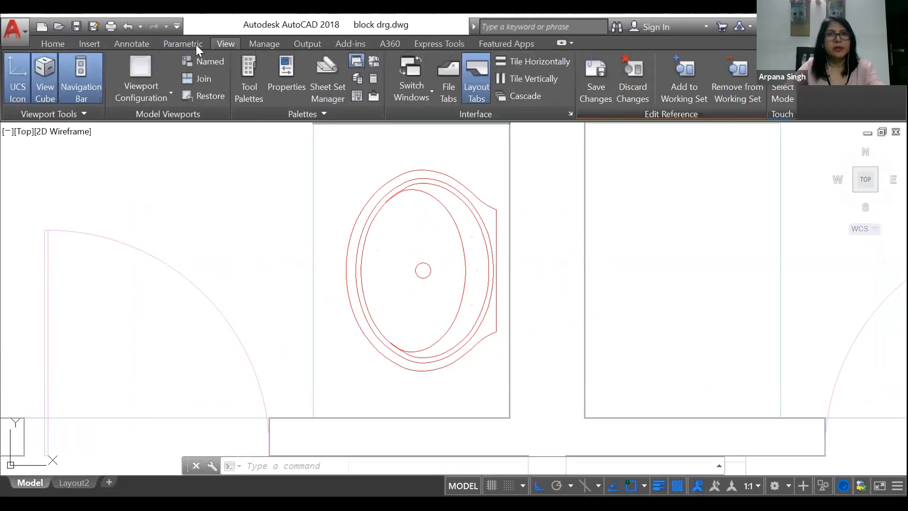
left_click(91, 44)
left_click(56, 43)
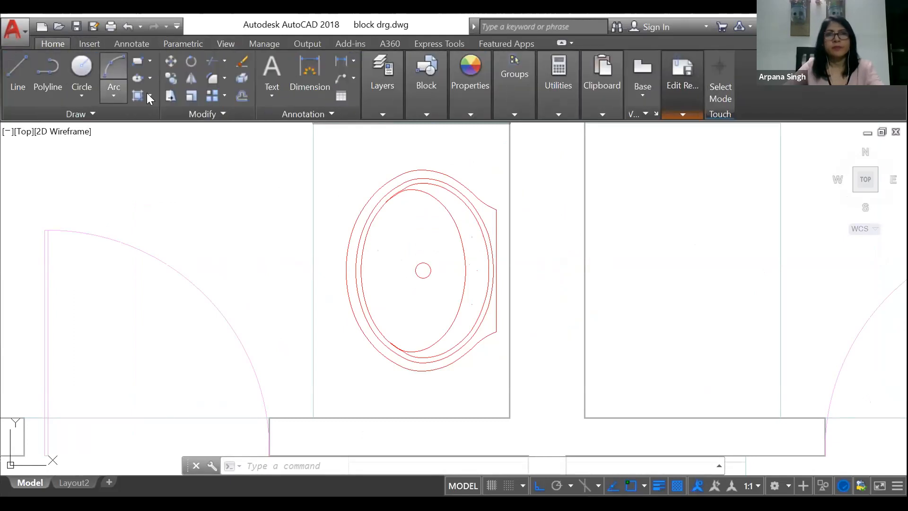
left_click(470, 78)
left_click(394, 87)
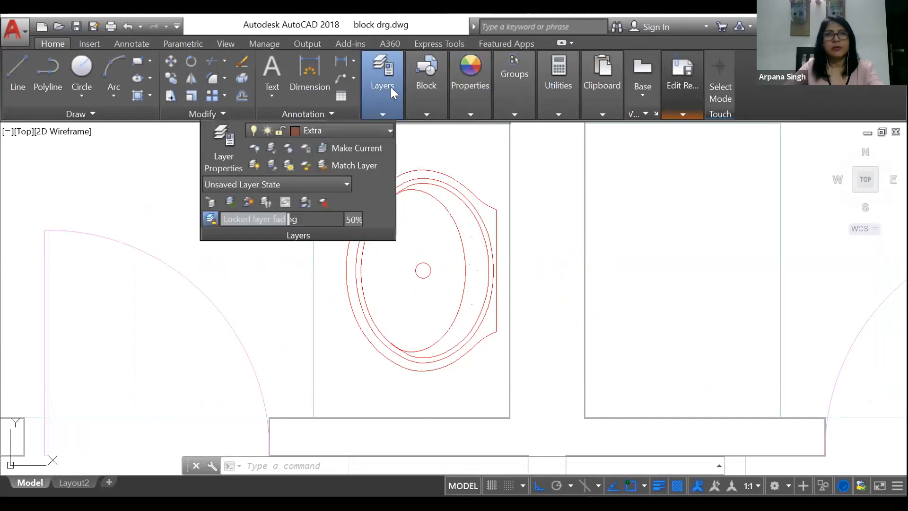
left_click(280, 126)
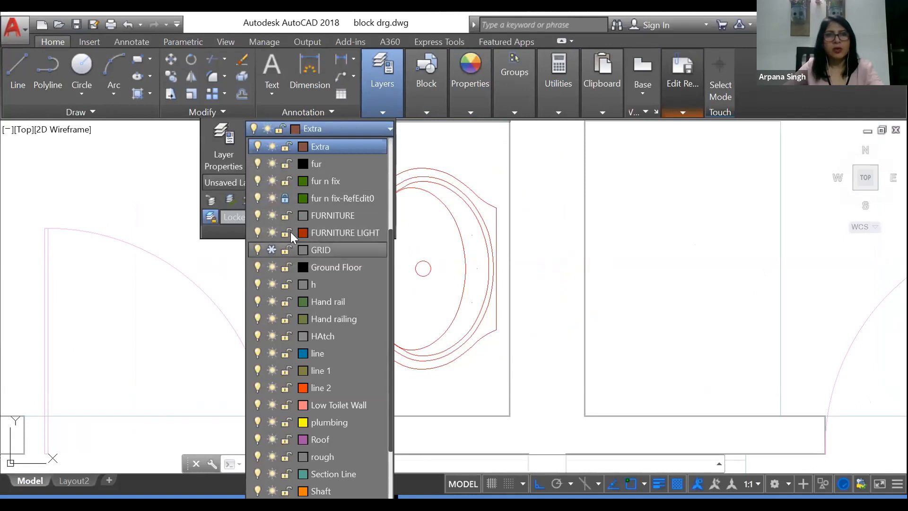
scroll(290, 232, "down", 2)
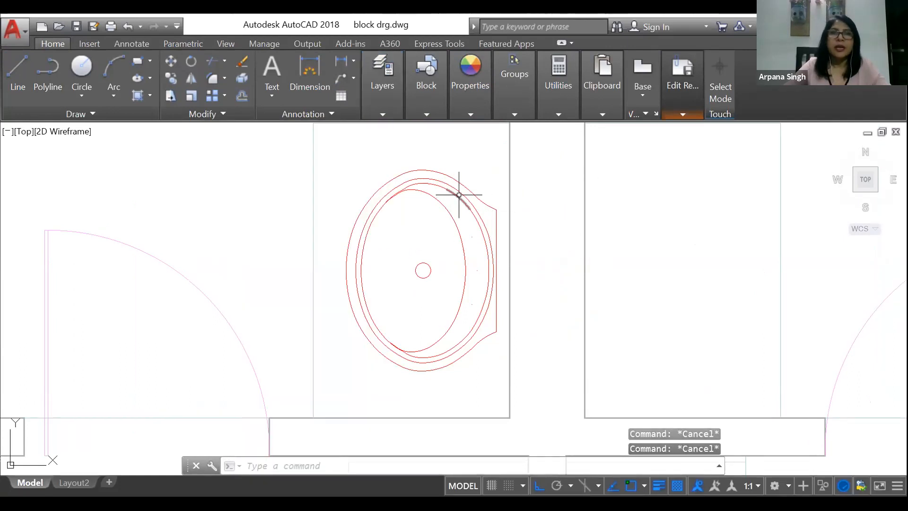
left_click(459, 194)
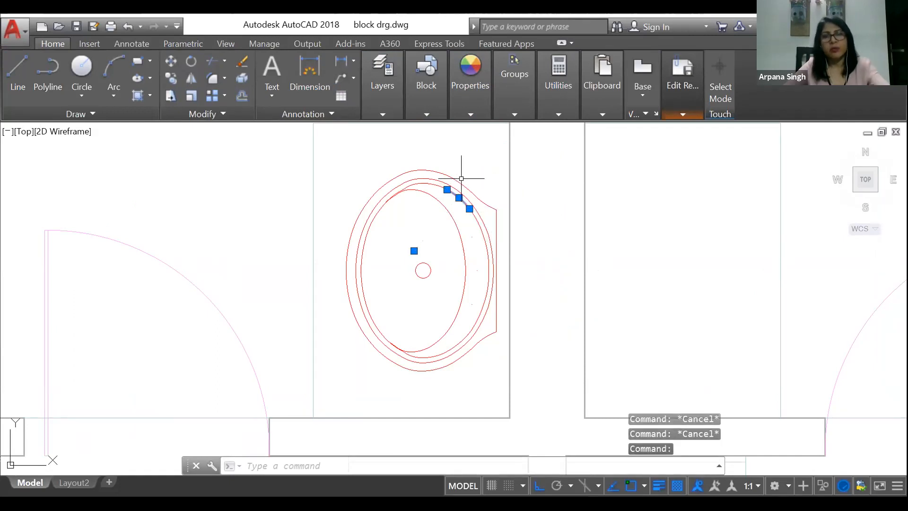
key("Escape")
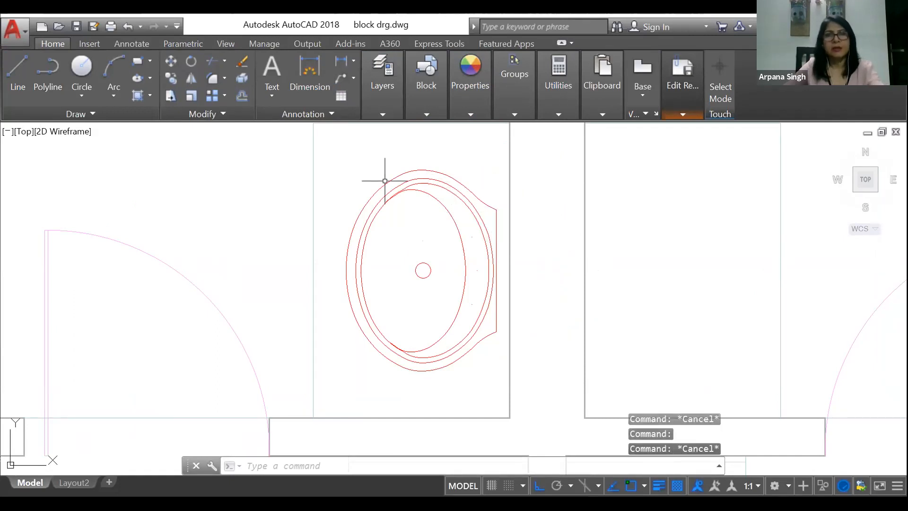
Step: Undo the left washbasin's recolouring and the in-place editing session opened for its block
scroll(432, 219, "down", 5)
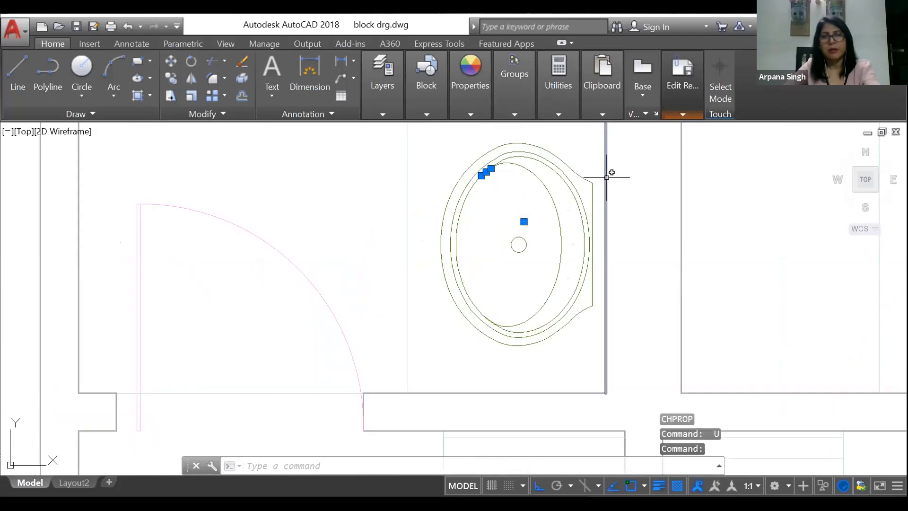
scroll(382, 309, "down", 3)
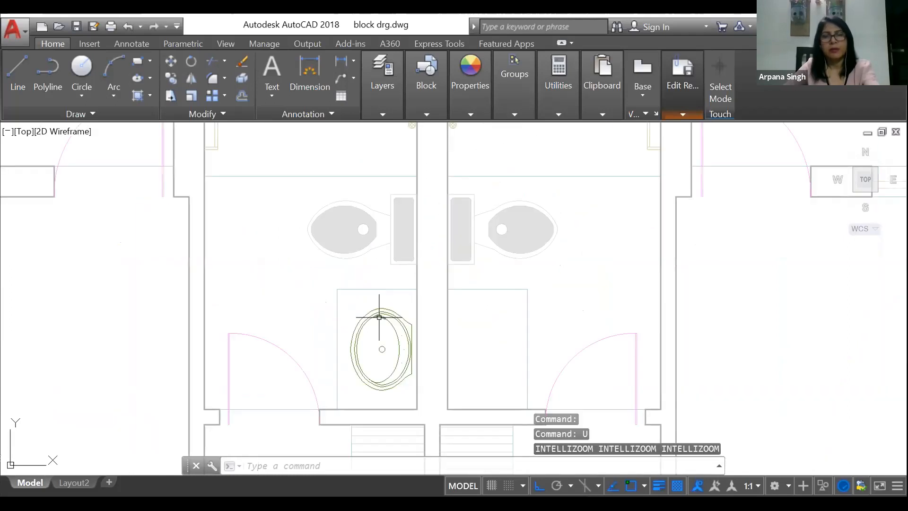
scroll(379, 317, "down", 4)
scroll(462, 348, "down", 3)
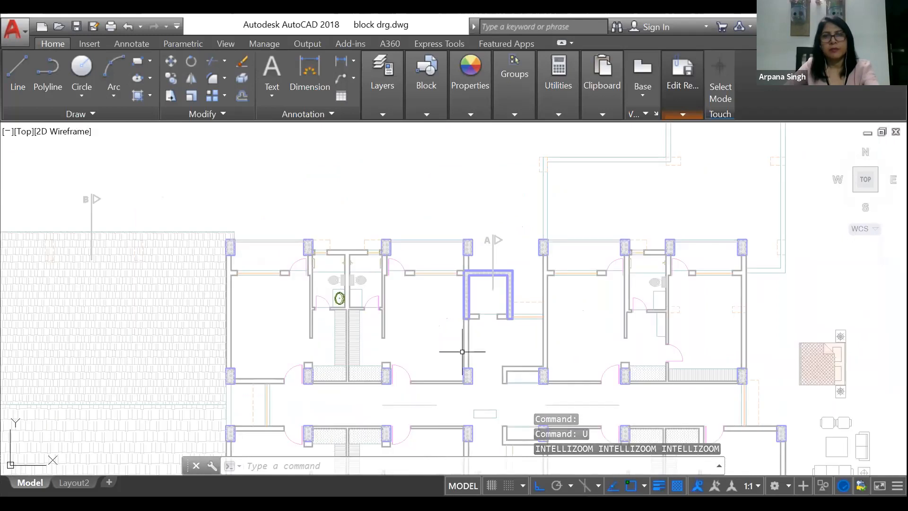
scroll(476, 281, "down", 3)
key("Escape")
key("Escape")
key("Escape")
scroll(397, 302, "up", 5)
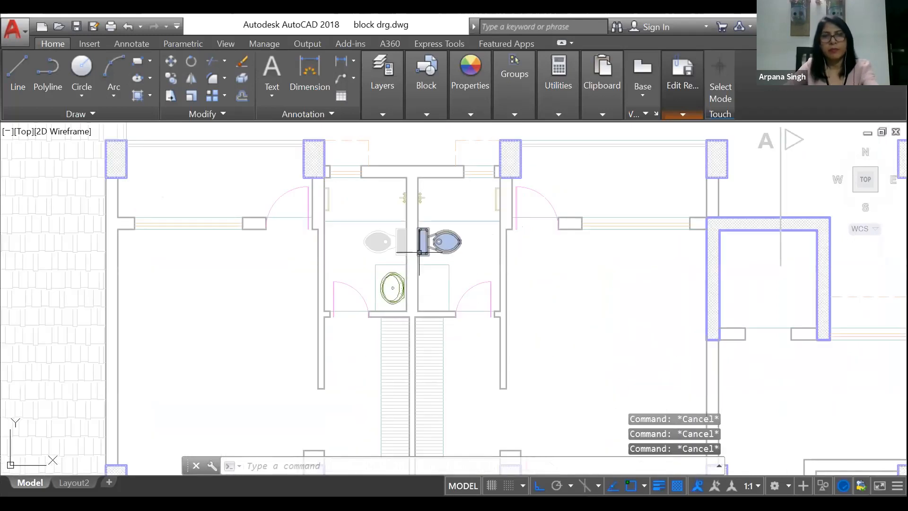
scroll(419, 252, "up", 4)
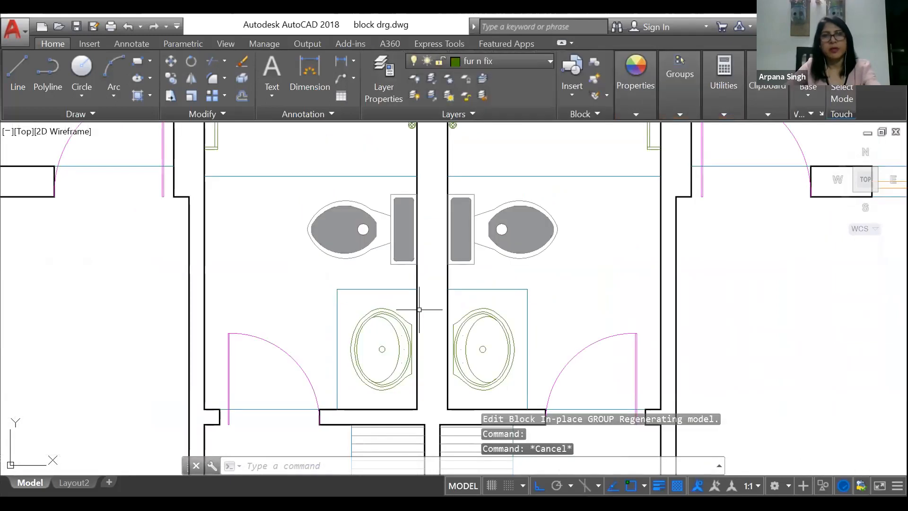
Step: Reopen the left washbasin block A$C4F711401 for in-place editing with all nested objects selected automatically, and display the working-set commands
left_click(387, 318)
right_click(387, 179)
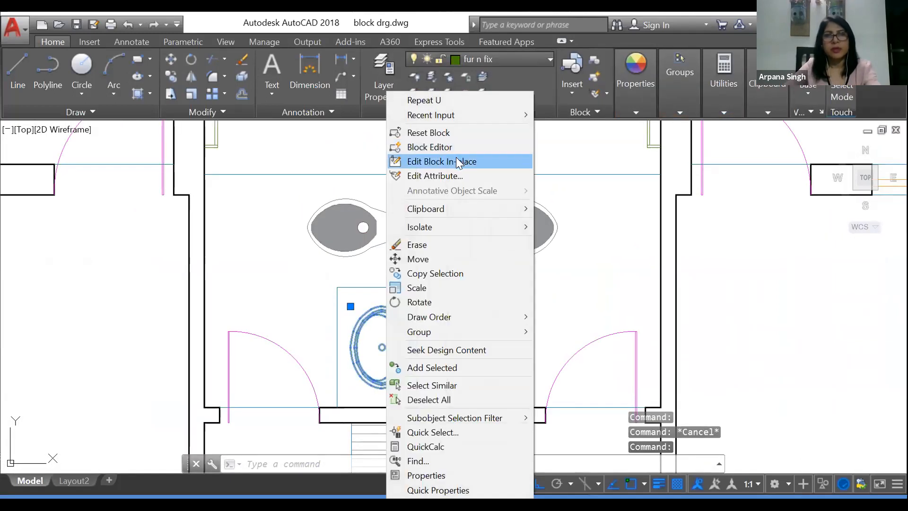
left_click(456, 160)
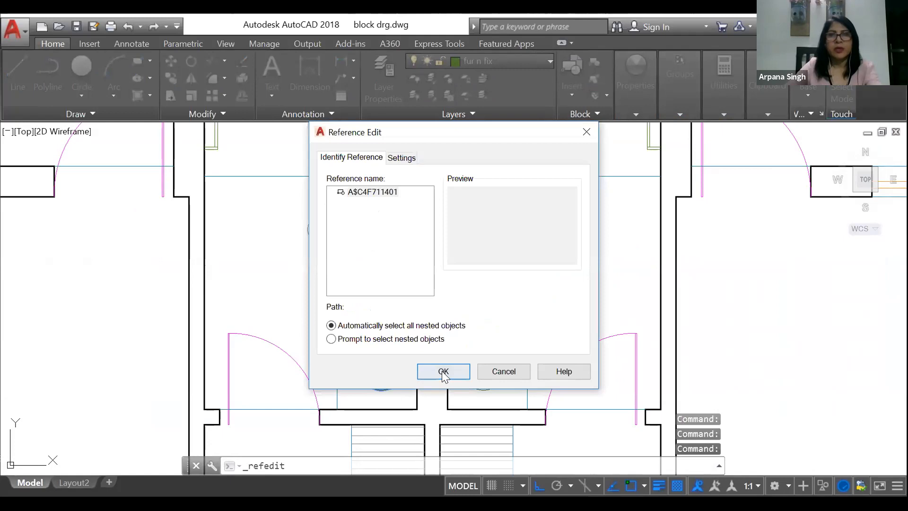
left_click(443, 372)
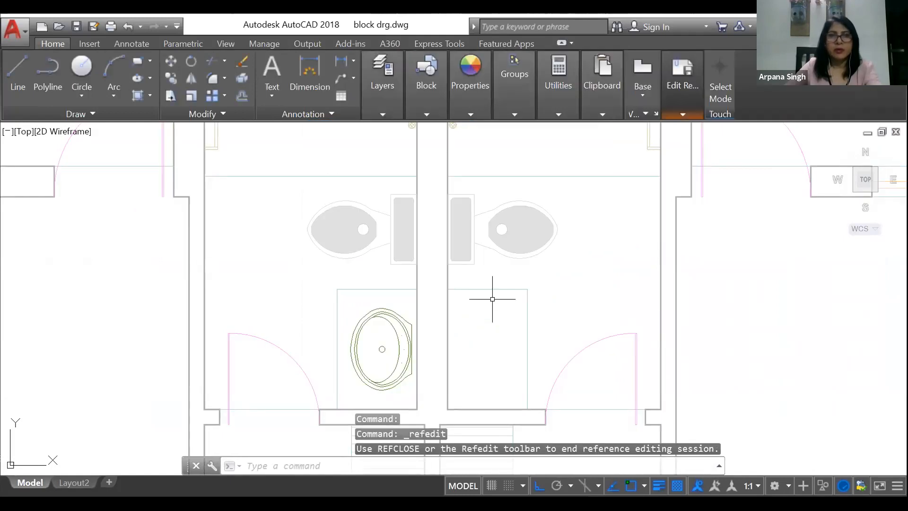
scroll(350, 352, "up", 5)
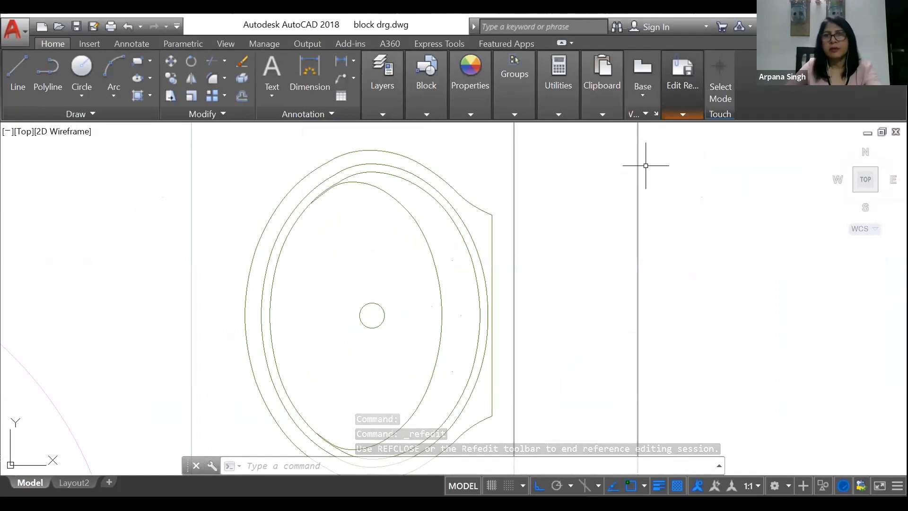
left_click(682, 114)
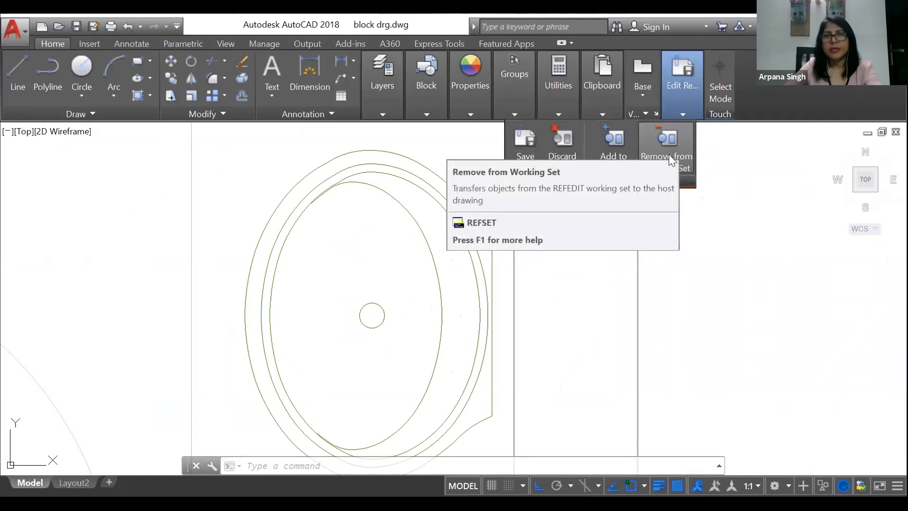
Step: Remove the straight back line of the left washbasin from the block's working set
left_click(667, 142)
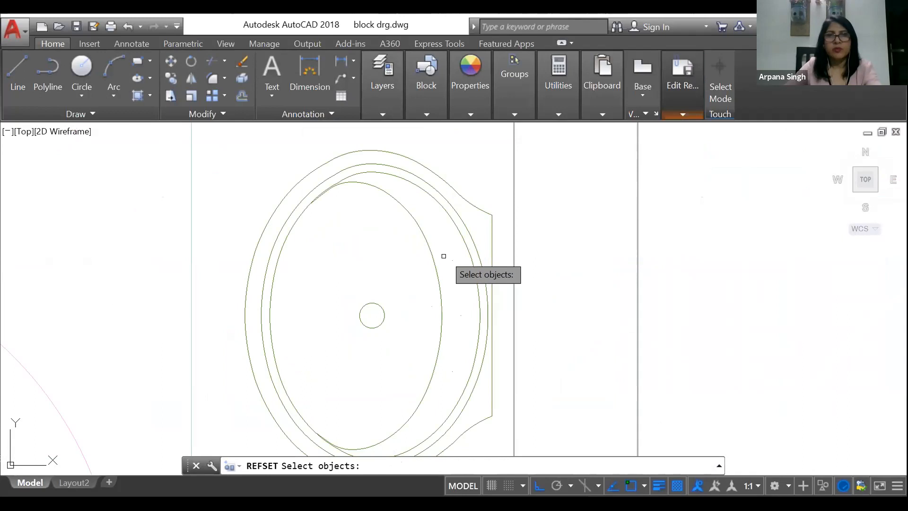
left_click(492, 225)
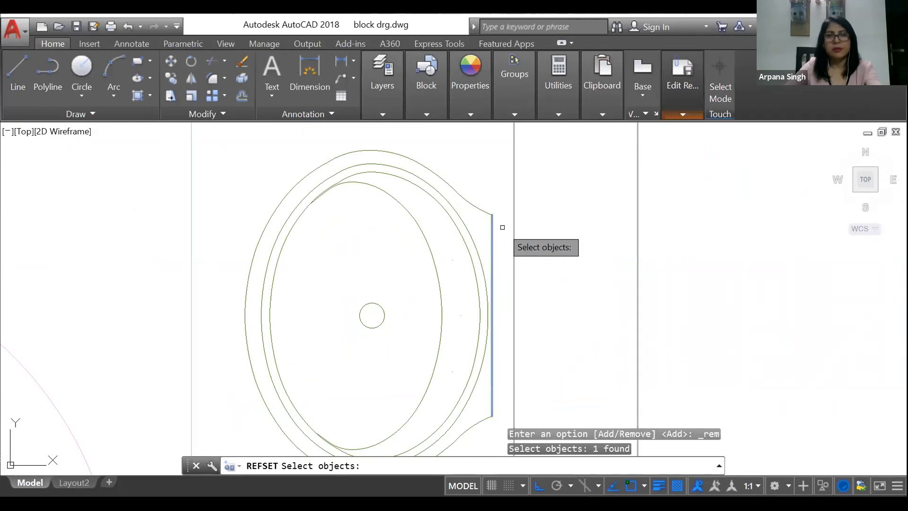
key("Return")
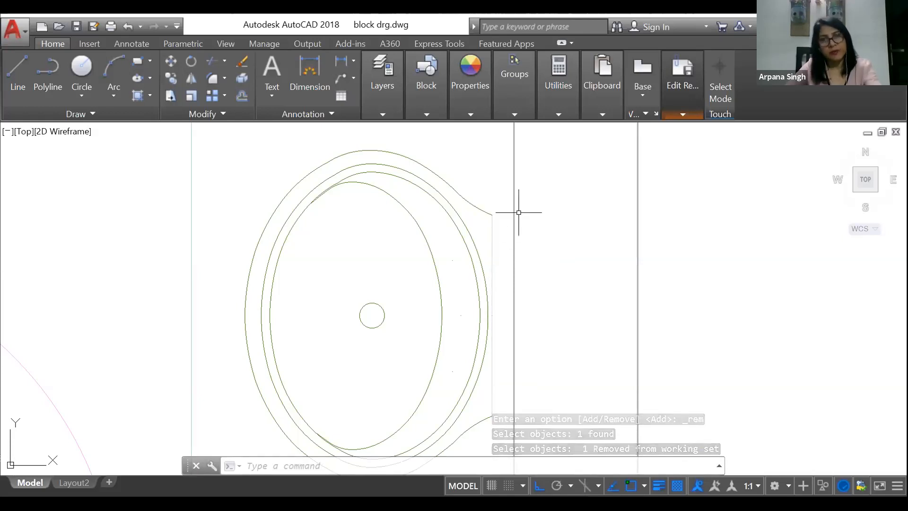
Step: Try to draw a three-point arc bridging the two back corners of the left washbasin
left_click(114, 68)
left_click(491, 214)
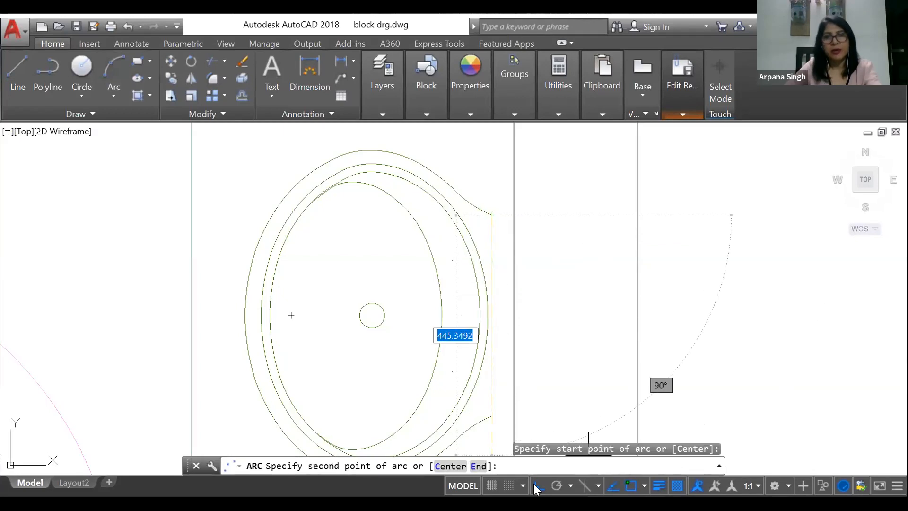
left_click(539, 486)
left_click(503, 357)
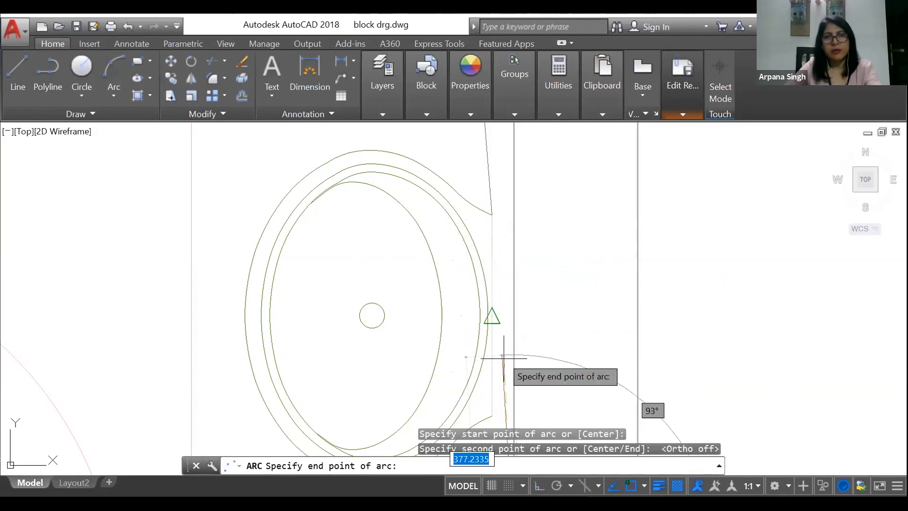
left_click(487, 414)
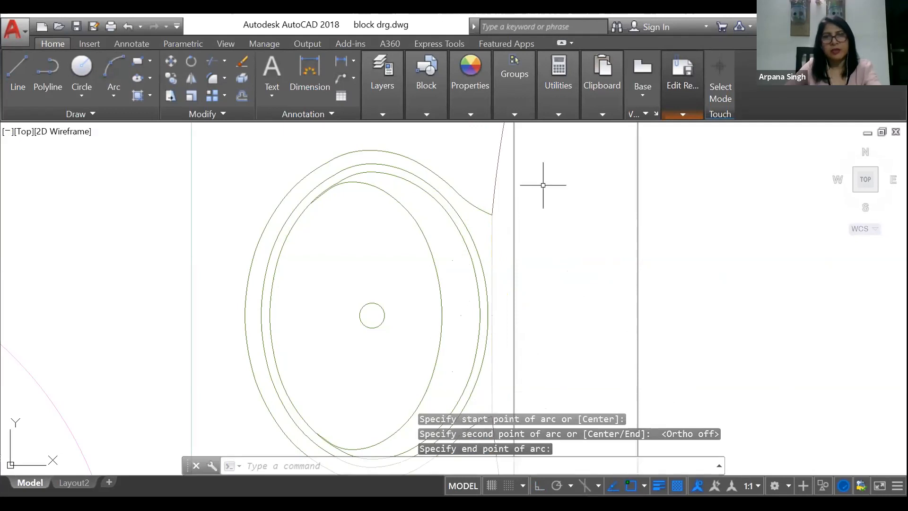
key("Escape")
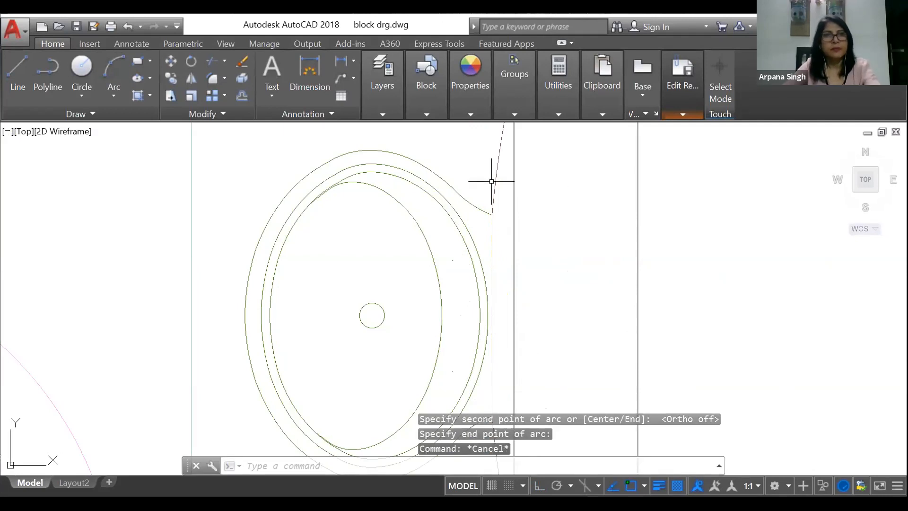
left_click(114, 71)
left_click(492, 214)
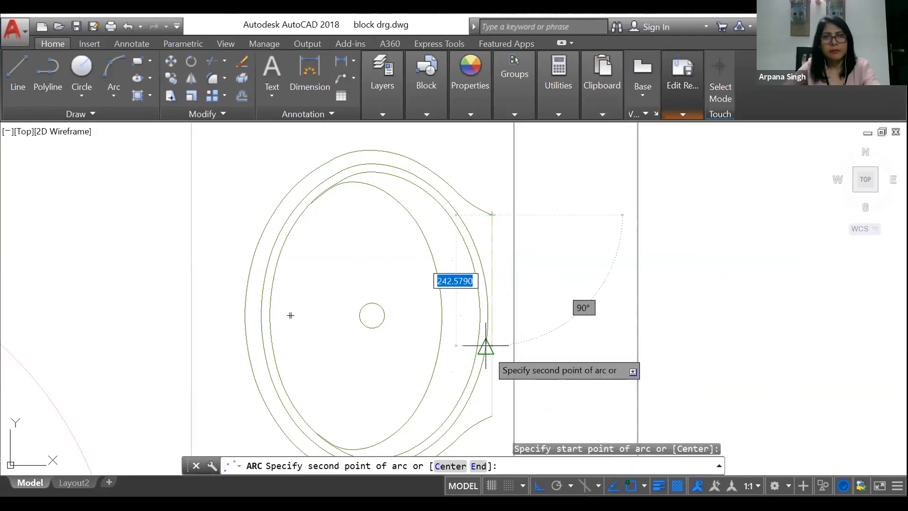
left_click(495, 405)
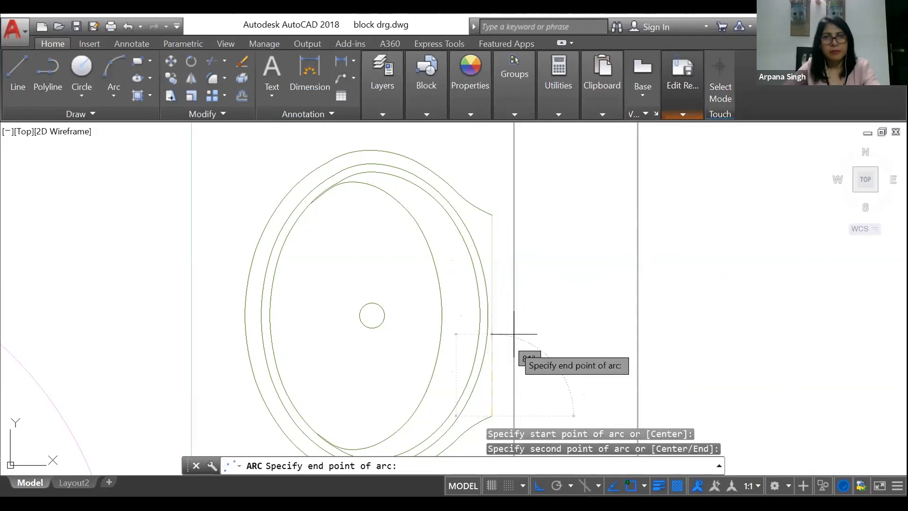
scroll(515, 313, "up", 4)
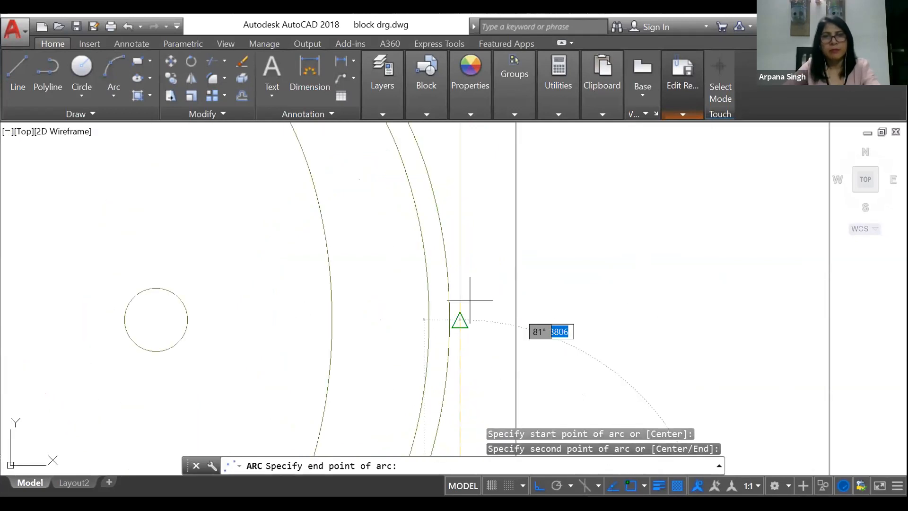
scroll(470, 291, "down", 3)
Step: Turn Ortho off and draw a shallow three-point arc bulging outward between the left washbasin's two back corners
left_click(537, 485)
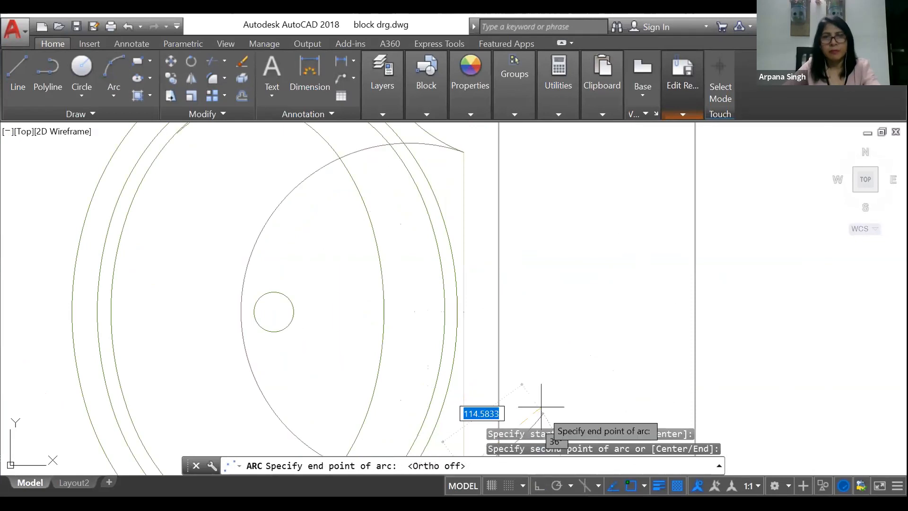
key("Escape")
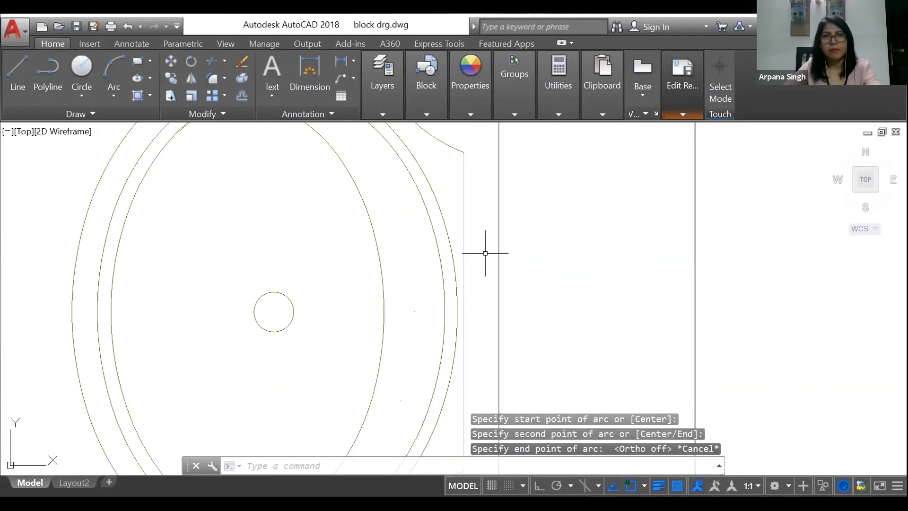
key("Return")
left_click(463, 152)
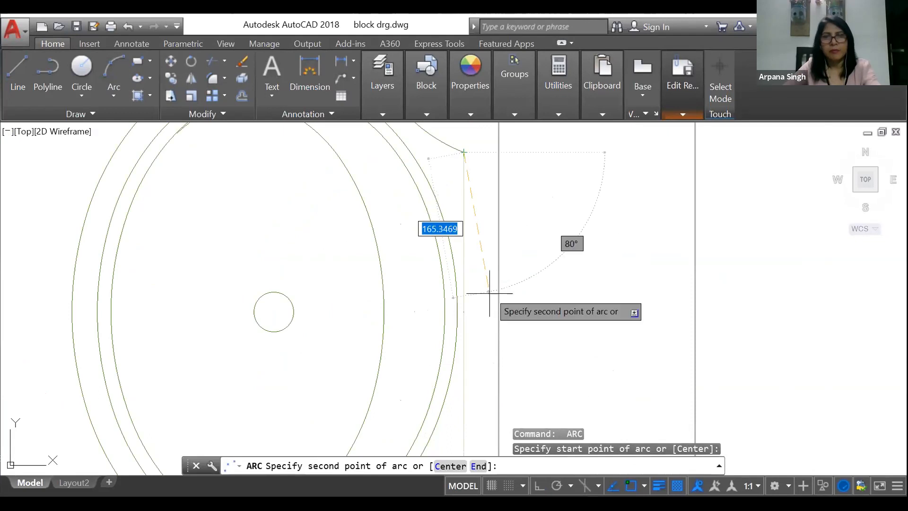
left_click(472, 329)
scroll(467, 356, "down", 3)
left_click(476, 381)
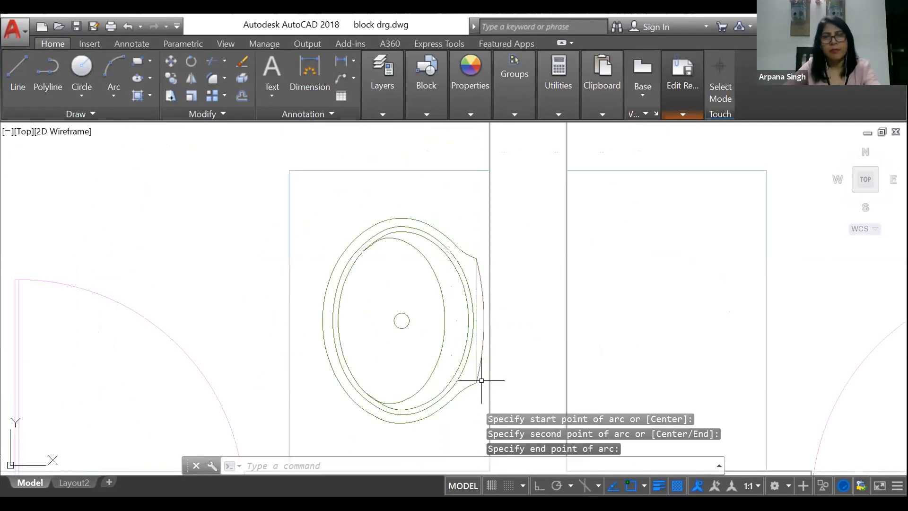
key("Escape")
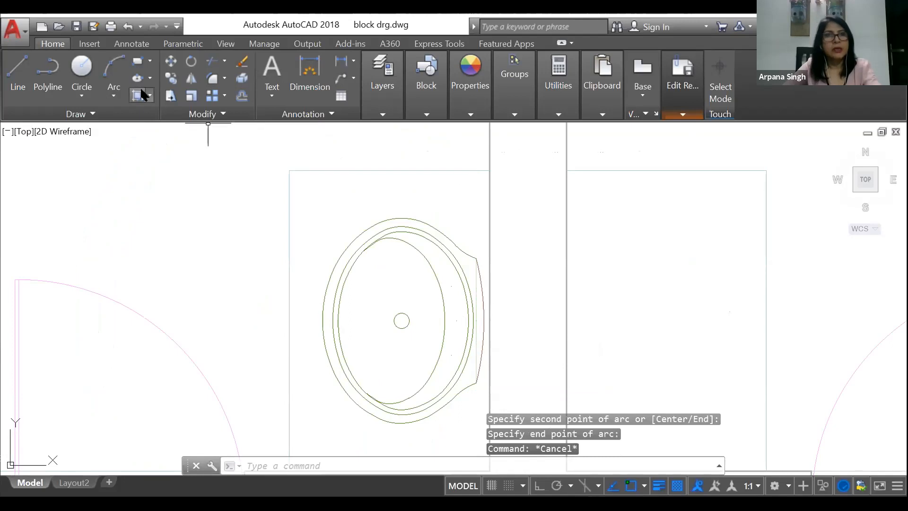
Step: Hatch the left washbasin's outer rim and inner bowl with a Solid fill in colour 147,149,152, leaving the drain hole empty
type("h")
key("Return")
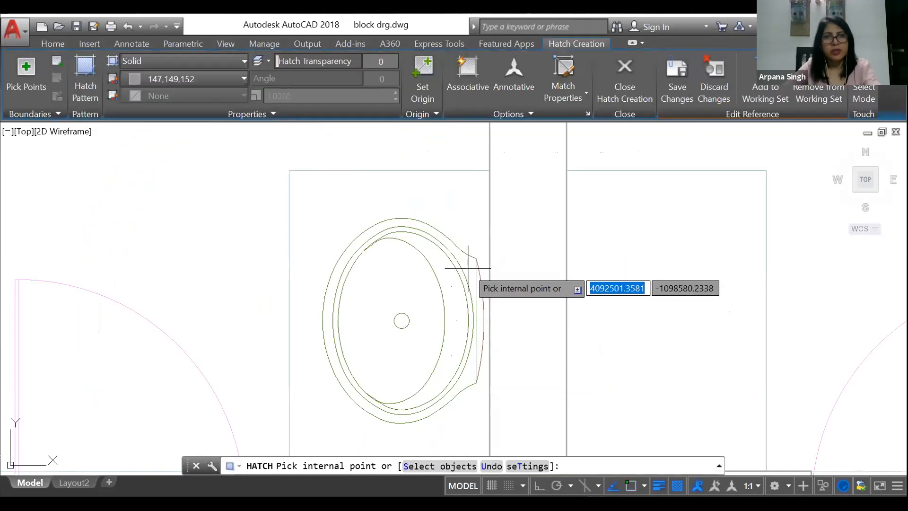
left_click(467, 267)
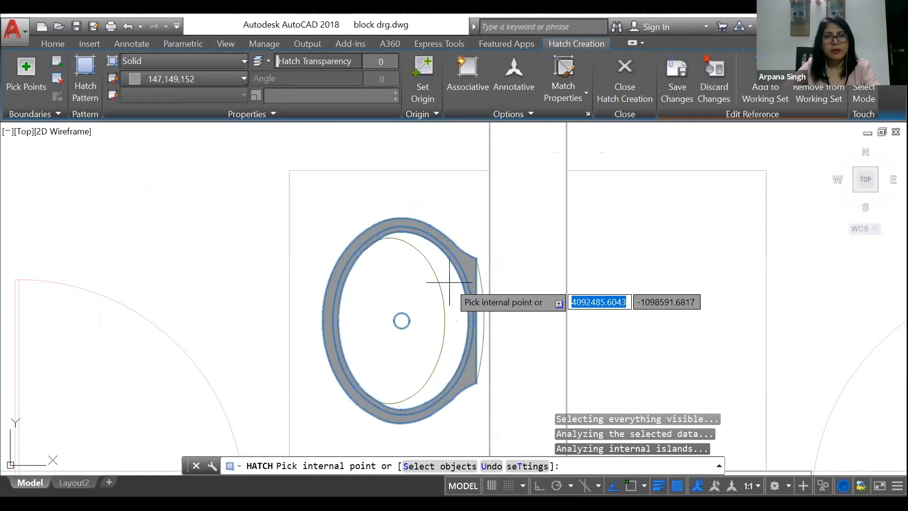
key("Return")
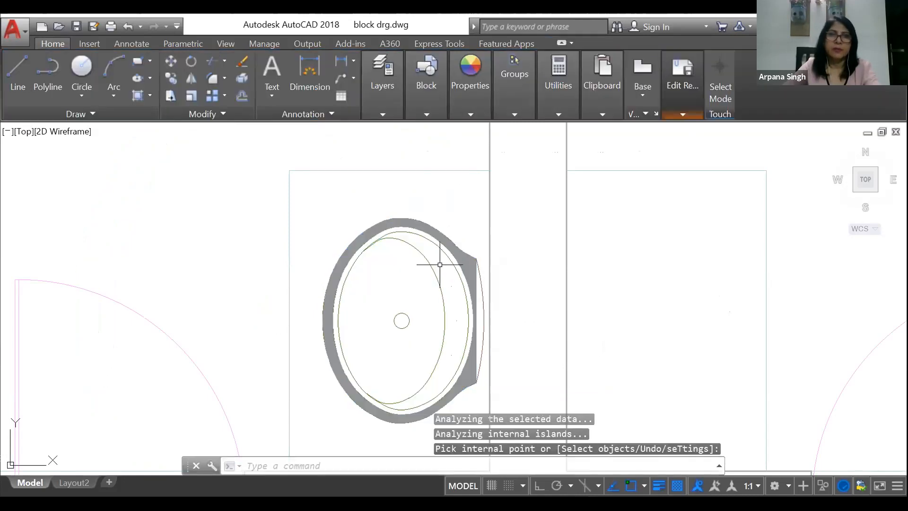
key("Return")
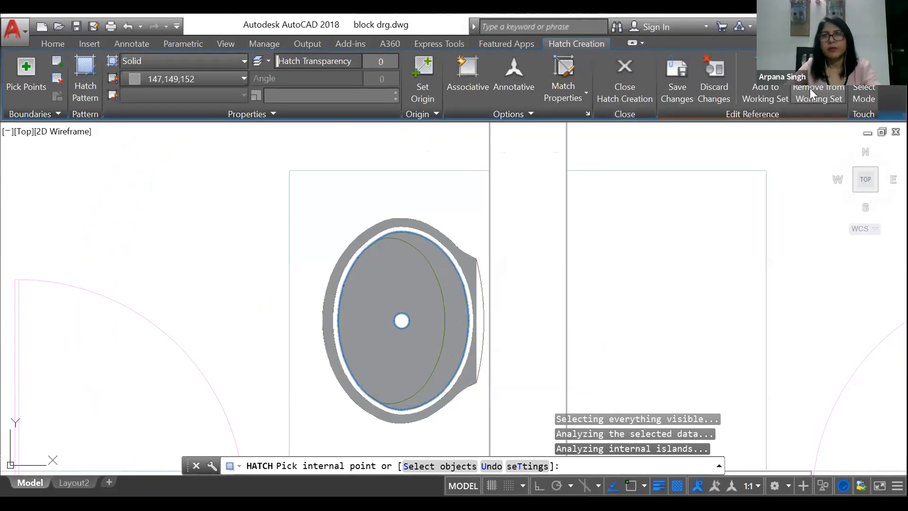
Step: Save the reference edits to redefine the washbasin block and end the in-place editing
left_click(809, 93)
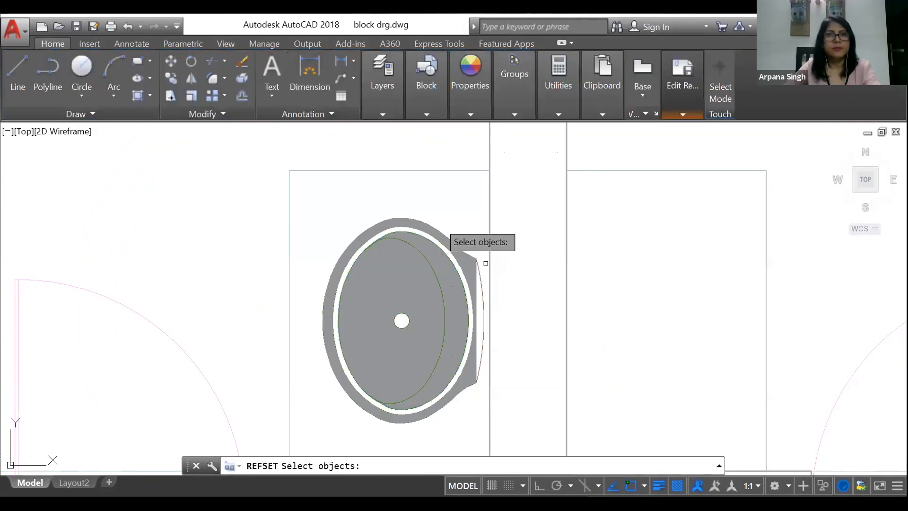
left_click(670, 116)
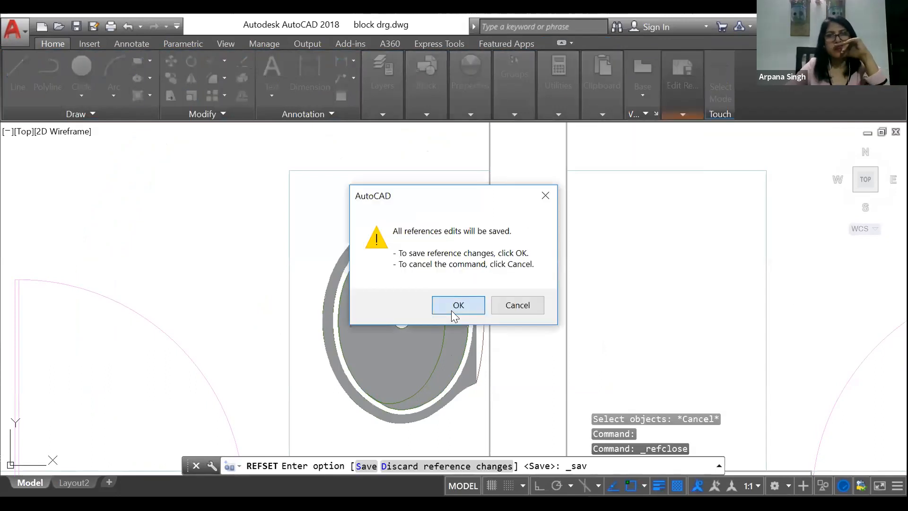
left_click(451, 310)
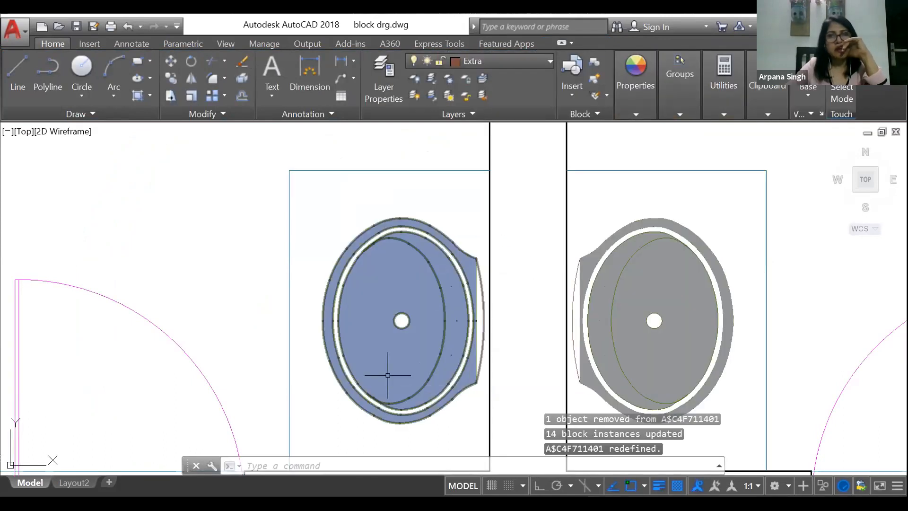
Step: Inspect the washbasins across the plan and check whether the left one's straight back line selects separately from its block
scroll(387, 375, "down", 5)
scroll(476, 295, "down", 2)
scroll(476, 295, "up", 8)
scroll(573, 409, "down", 7)
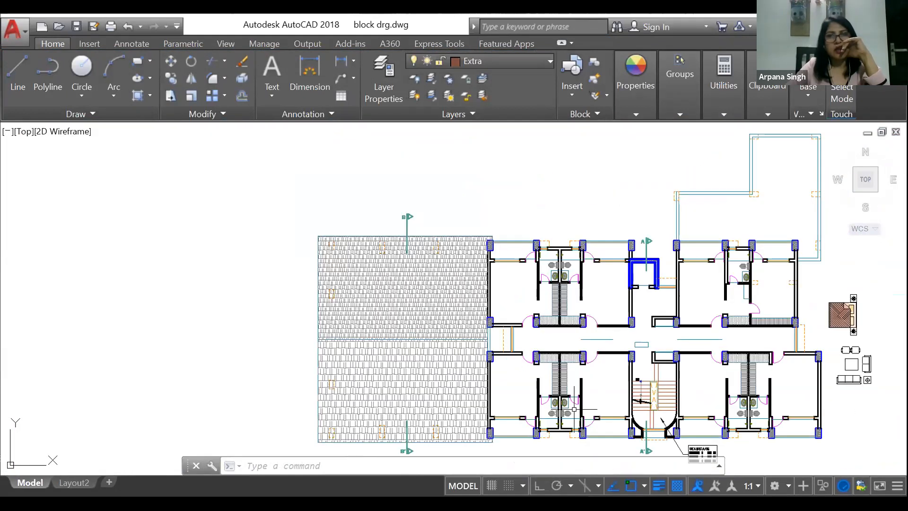
scroll(574, 409, "up", 10)
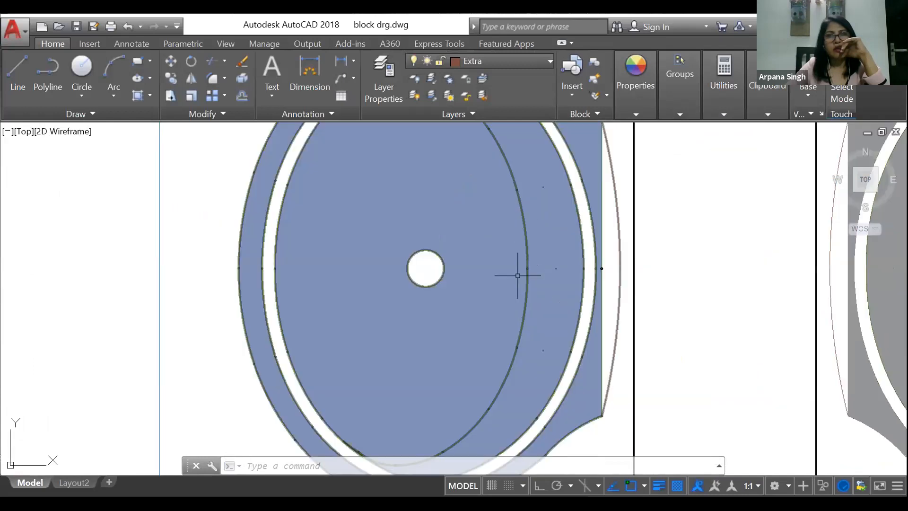
left_click(601, 259)
scroll(576, 278, "down", 5)
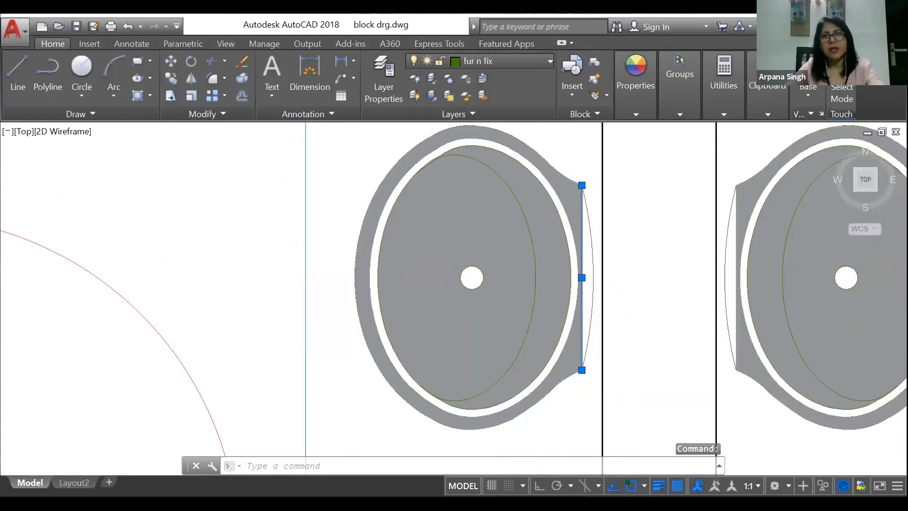
key("Escape")
left_click(530, 196)
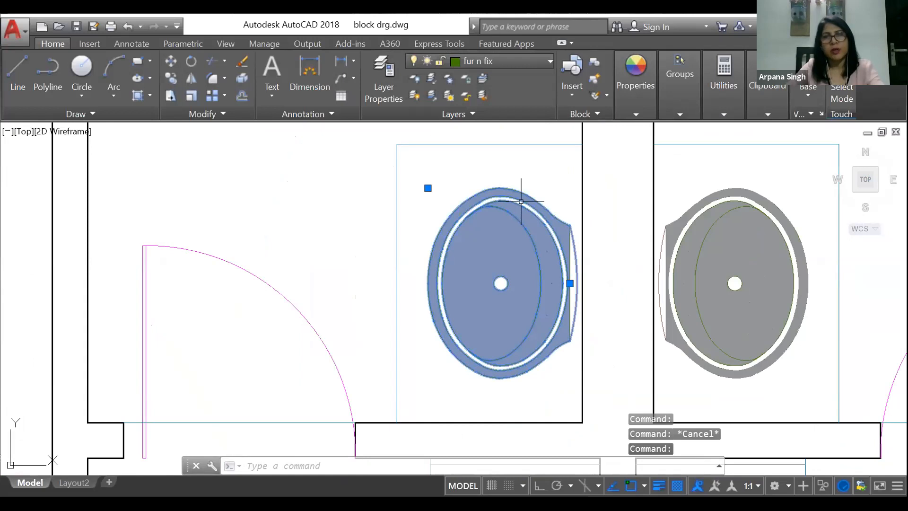
key("Escape")
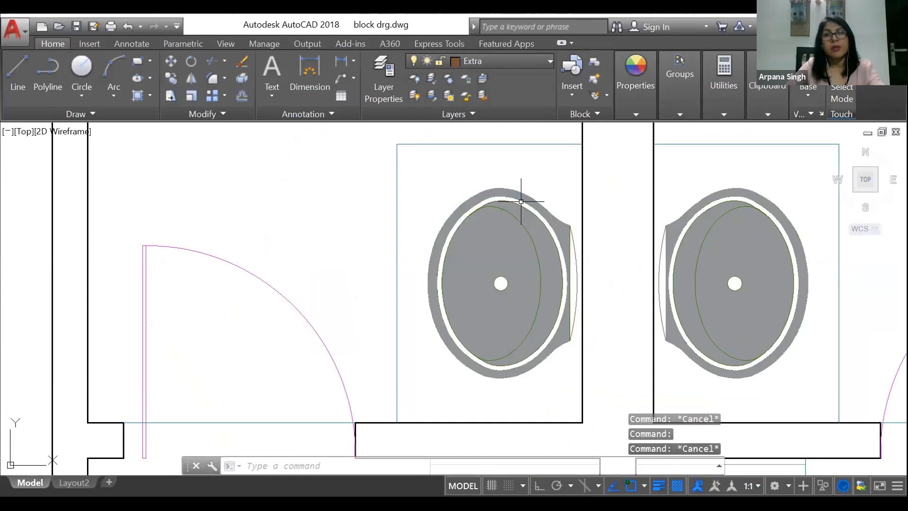
scroll(566, 243, "up", 4)
left_click(554, 258)
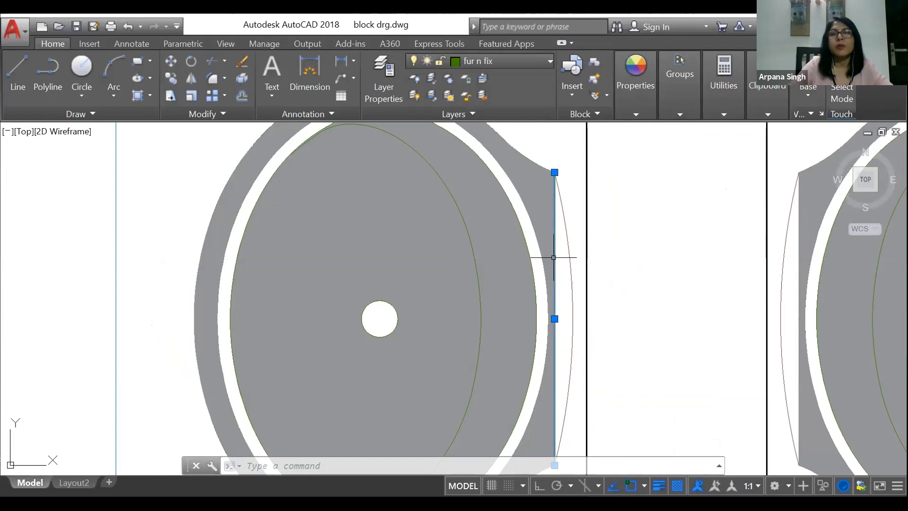
scroll(433, 149, "down", 2)
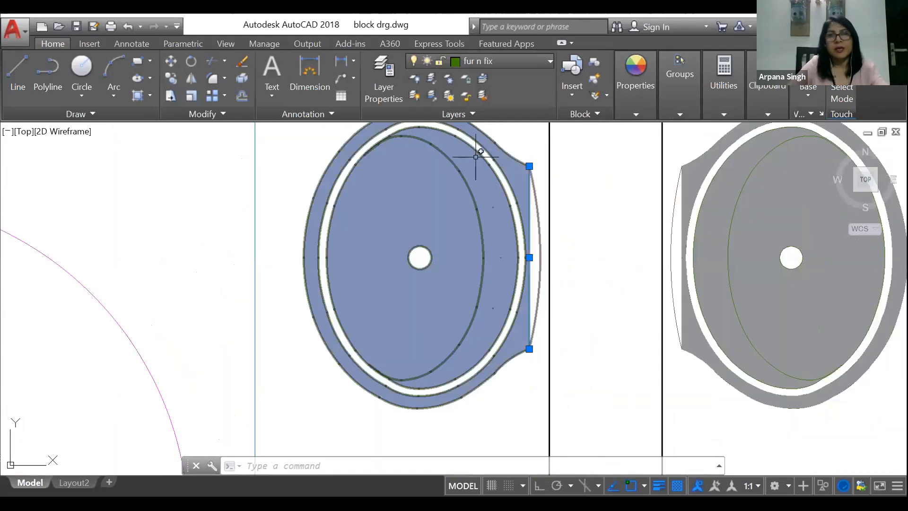
key("Escape")
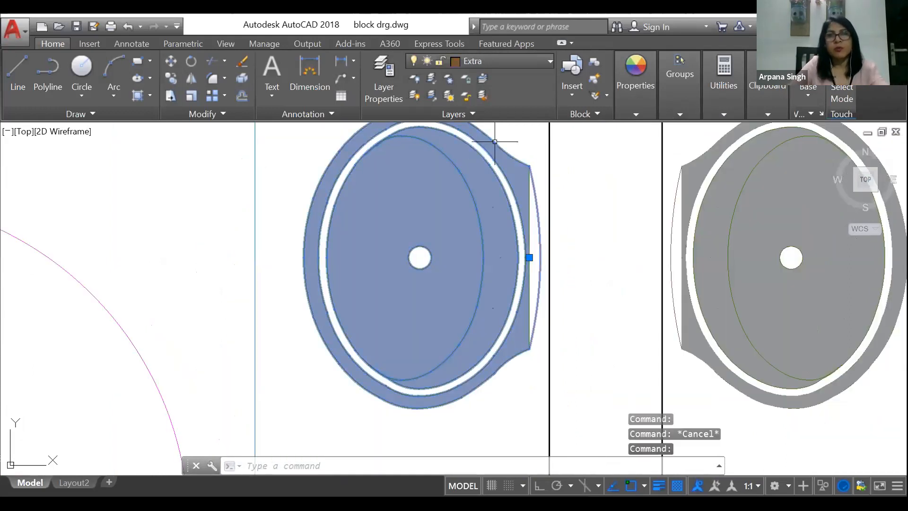
Step: Try moving the left washbasin block away from the wall, then select the straight line excluded from it
right_click(529, 232)
left_click(537, 259)
left_click(527, 257)
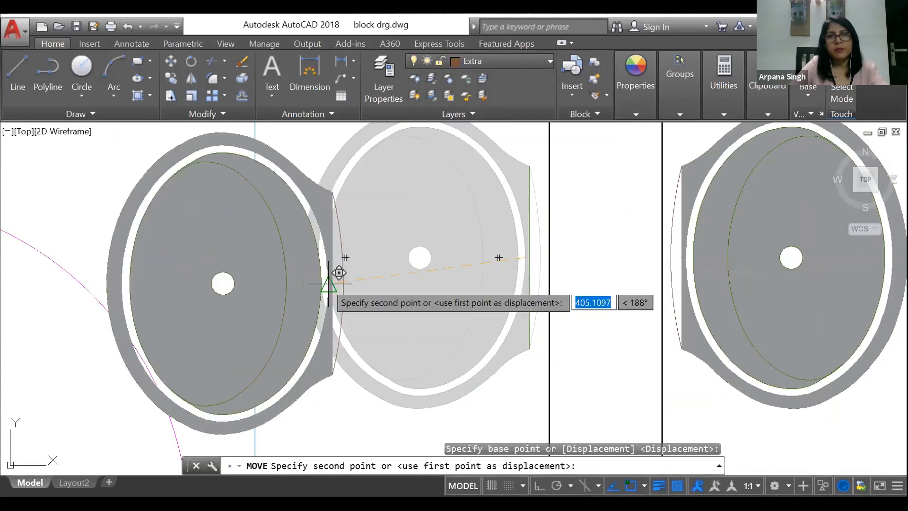
left_click(329, 284)
key("Escape")
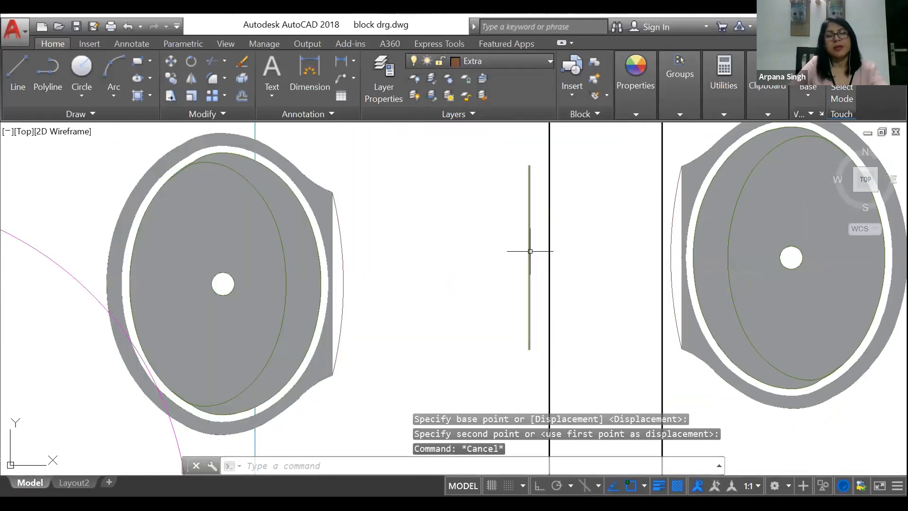
left_click(530, 251)
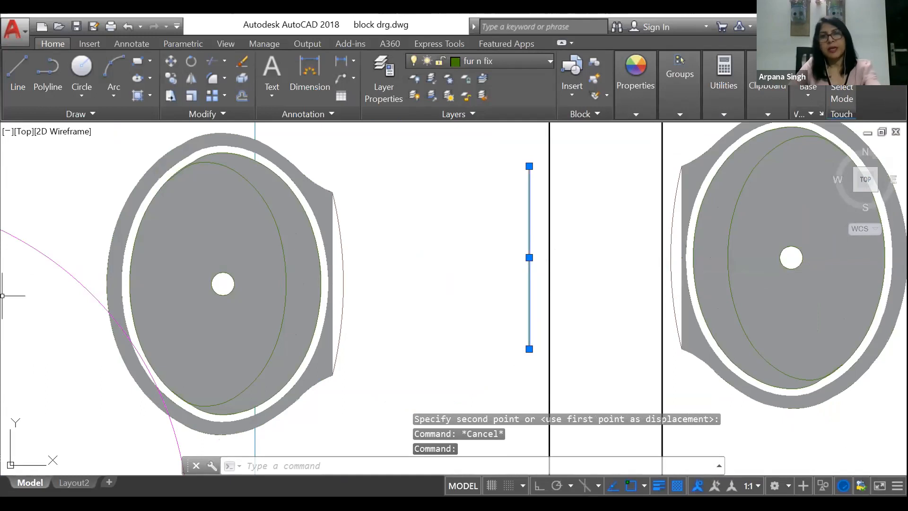
Step: Undo the left washbasin block's move
type("u")
key("Return")
key("Escape")
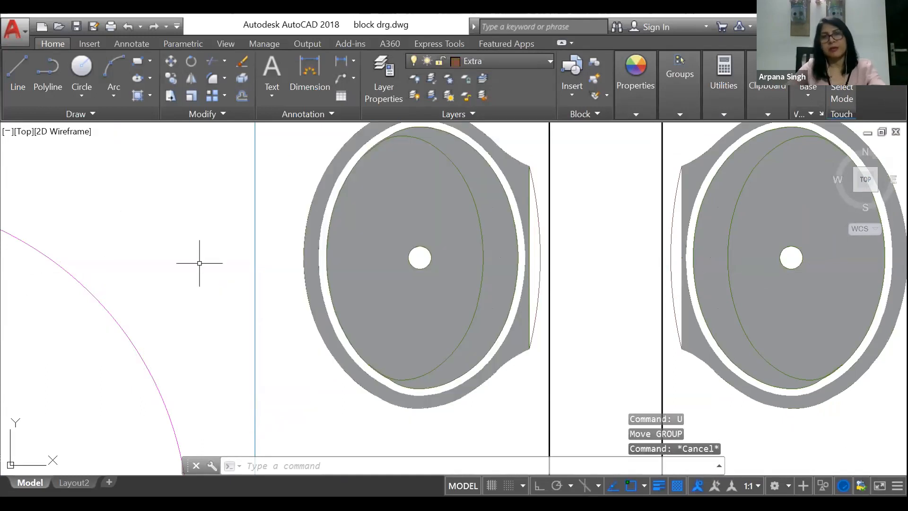
scroll(275, 264, "down", 2)
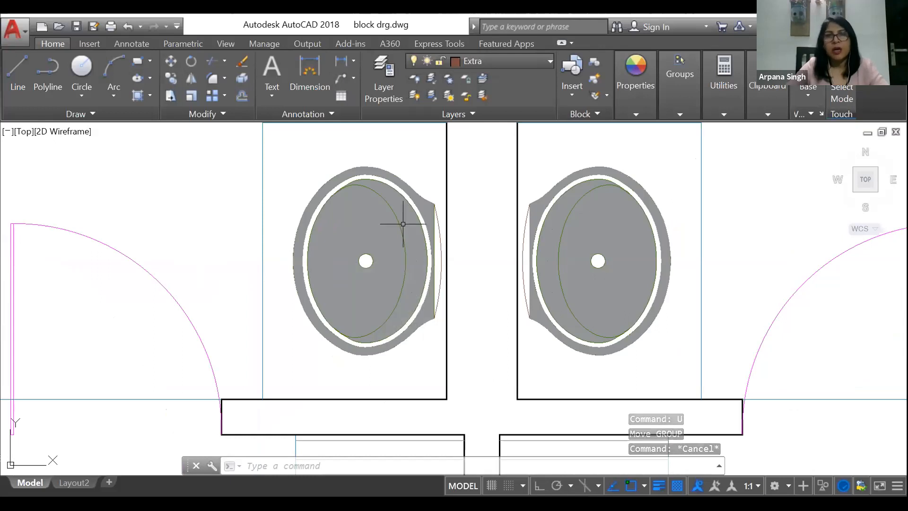
Step: Browse the drawing's gallery of defined blocks, looking over the bathroom fixtures, door and furniture previews, then leave it without inserting anything
left_click(574, 88)
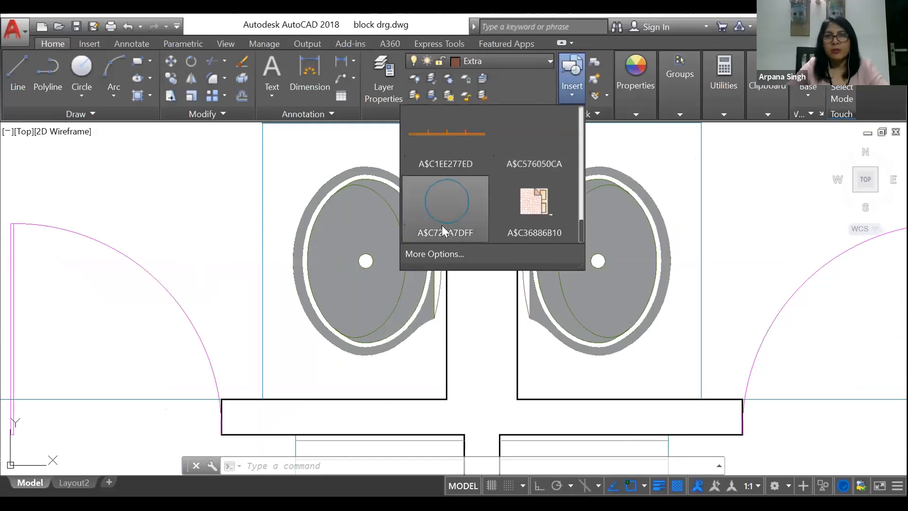
scroll(520, 196, "up", 5)
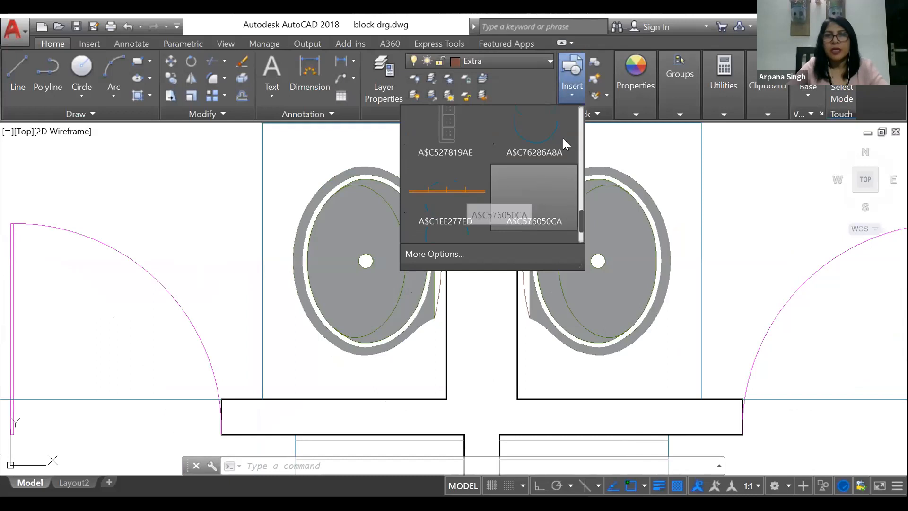
scroll(536, 180, "up", 5)
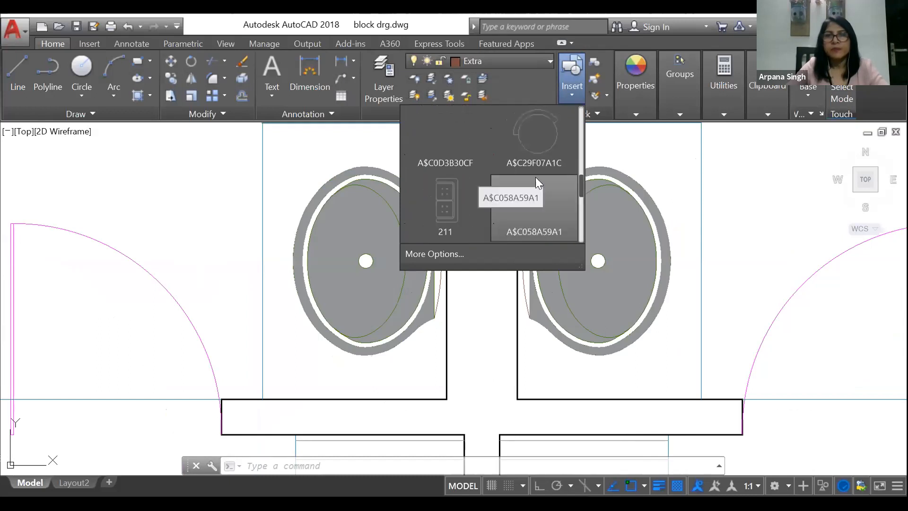
scroll(537, 179, "up", 2)
scroll(536, 180, "down", 3)
scroll(536, 180, "up", 1)
scroll(464, 137, "up", 3)
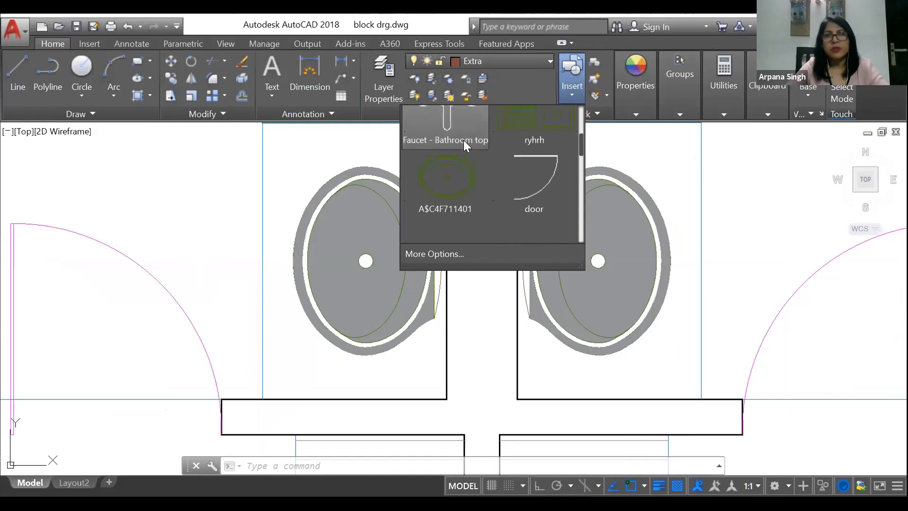
scroll(622, 138, "up", 5)
scroll(629, 142, "down", 6)
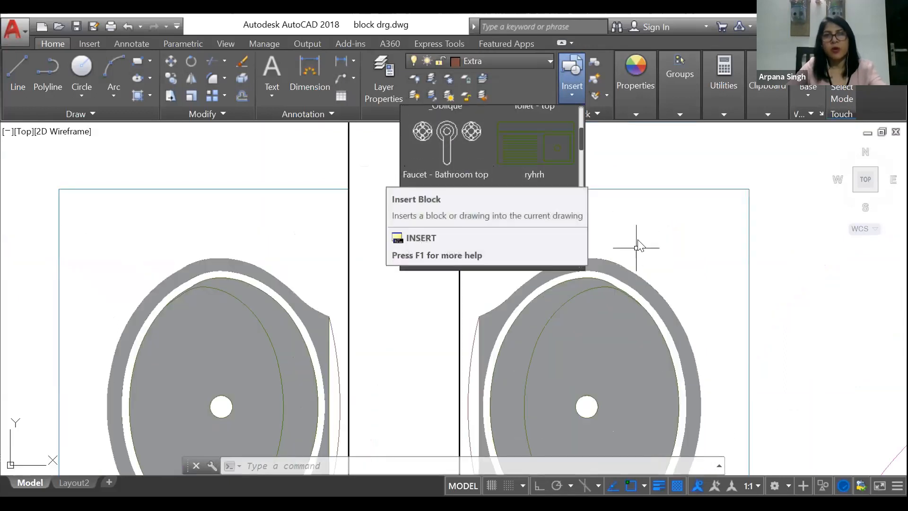
key("Escape")
key("Escape")
Step: Insert the bed block A$C36886B10 in the upper-right bedroom of the plan, with its headboard towards the outer wall
scroll(342, 263, "down", 5)
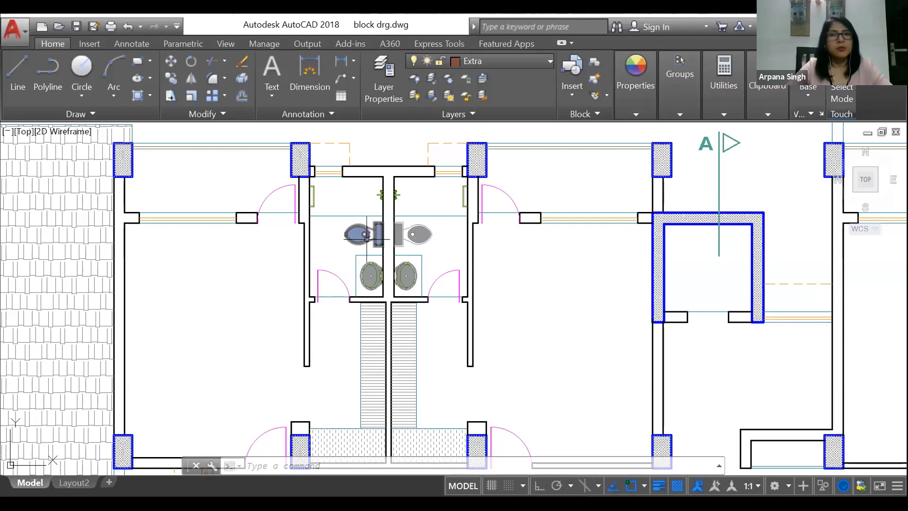
scroll(372, 260, "down", 6)
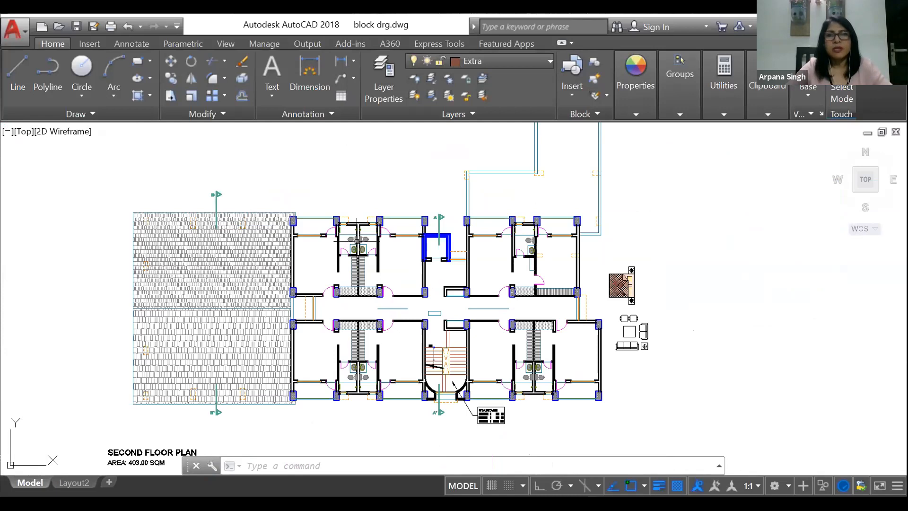
scroll(634, 285, "up", 4)
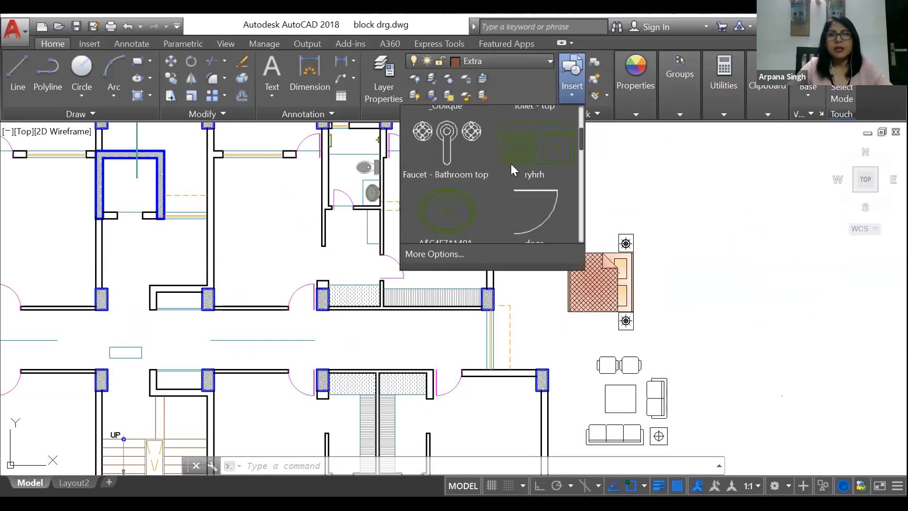
scroll(511, 165, "up", 1)
scroll(511, 164, "down", 4)
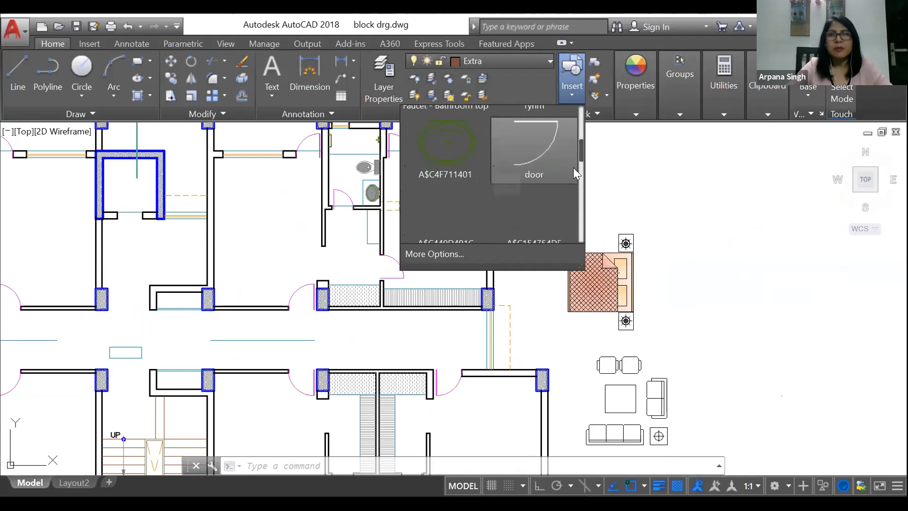
scroll(584, 218, "down", 3)
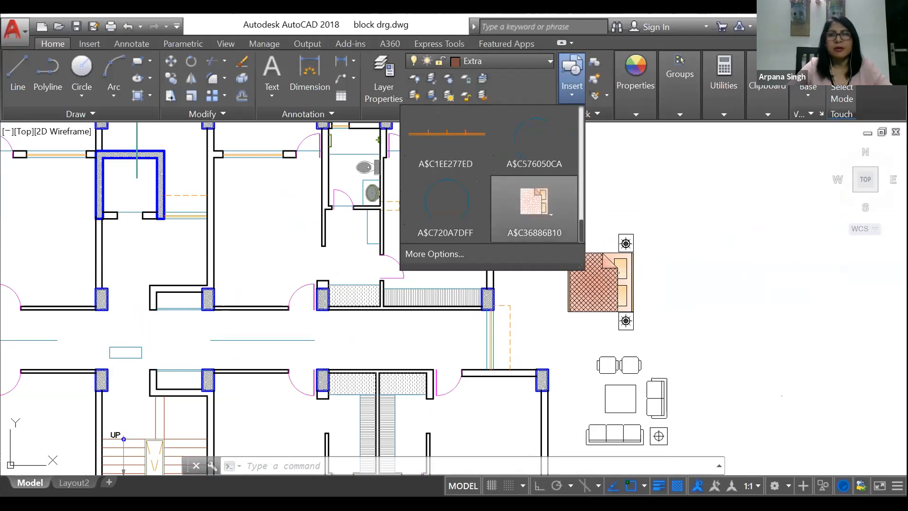
left_click(534, 208)
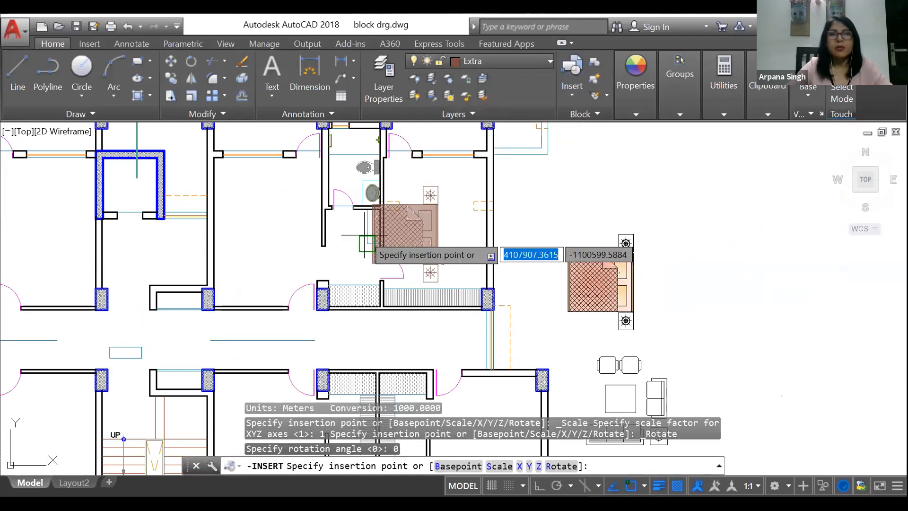
scroll(399, 225, "up", 4)
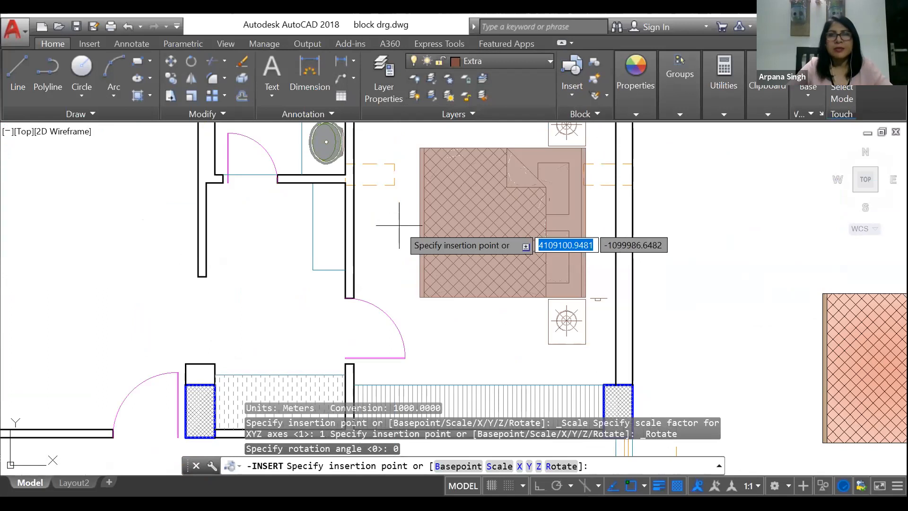
left_click(422, 210)
Step: Insert another unrotated A$C36886B10 bed in the upper bedroom just left of the blue-walled shaft, headboard towards the shaft side
scroll(464, 208, "down", 4)
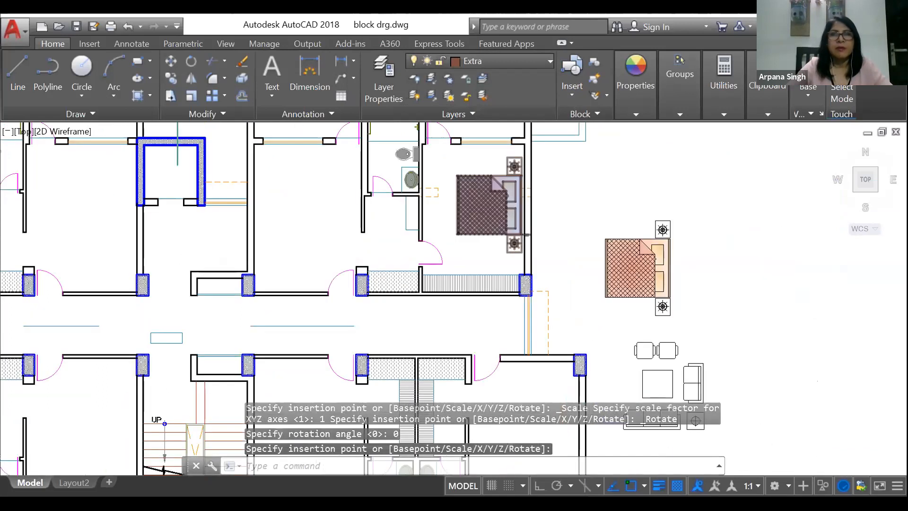
scroll(473, 207, "down", 2)
left_click(574, 89)
left_click(542, 207)
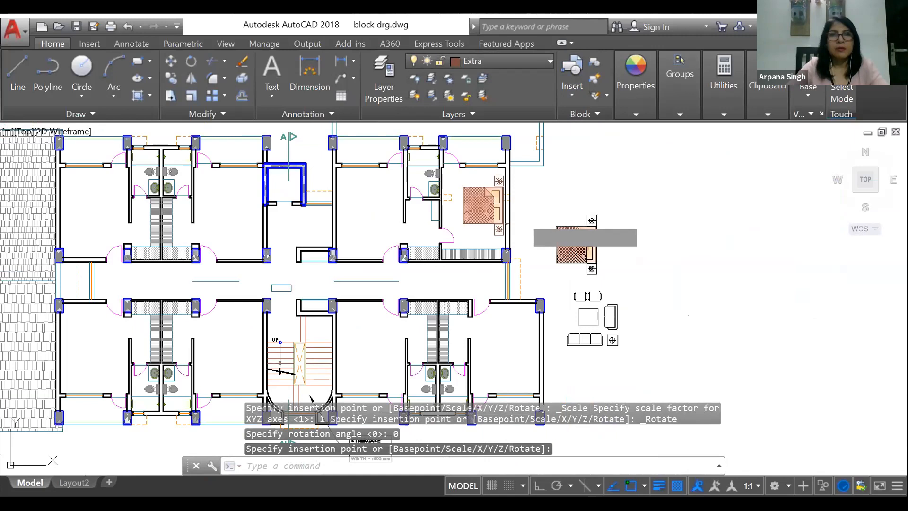
scroll(203, 208, "up", 5)
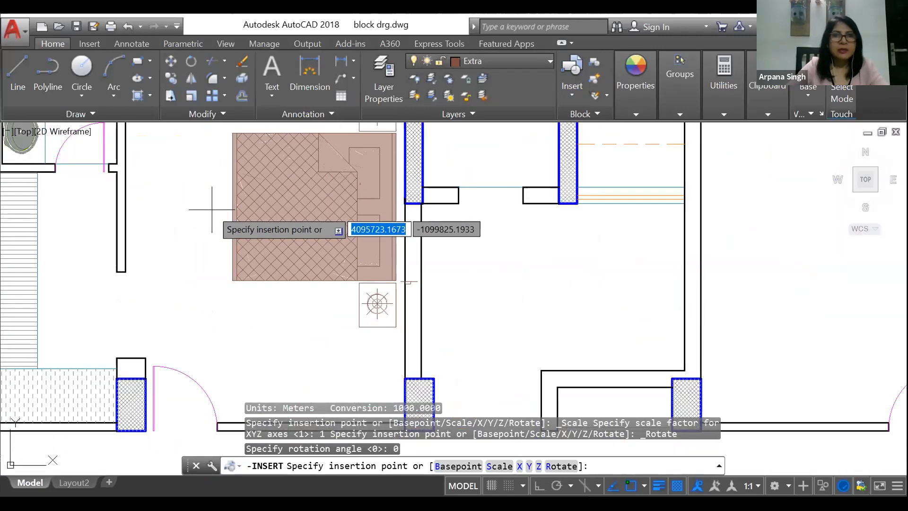
left_click(215, 207)
Step: Insert a third unrotated A$C36886B10 bed in the lower-right bedroom, with its headboard near the outer wall
left_click(572, 76)
left_click(542, 207)
scroll(520, 199, "down", 6)
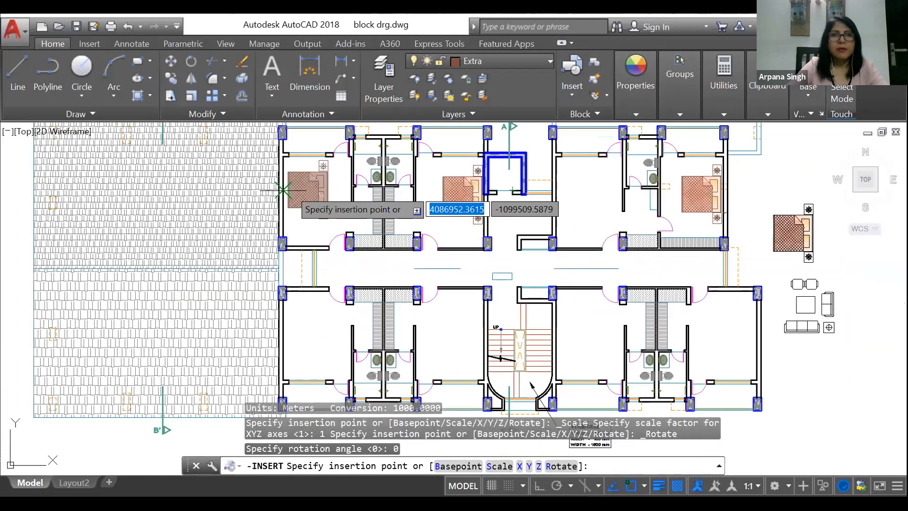
scroll(335, 197, "down", 2)
scroll(492, 213, "up", 5)
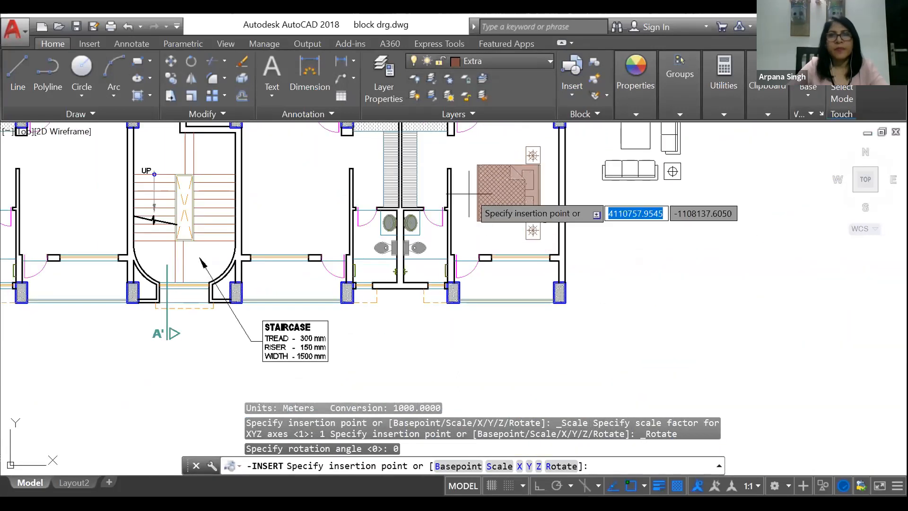
left_click(483, 184)
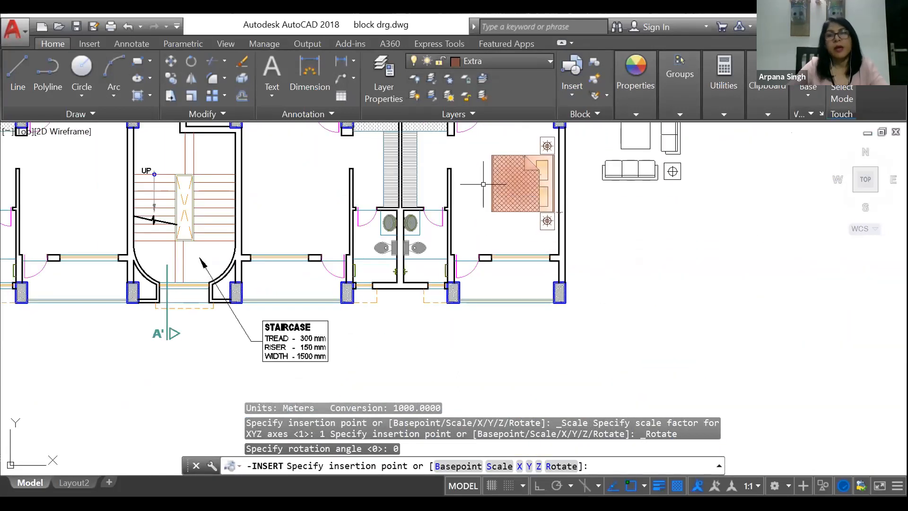
left_click(569, 96)
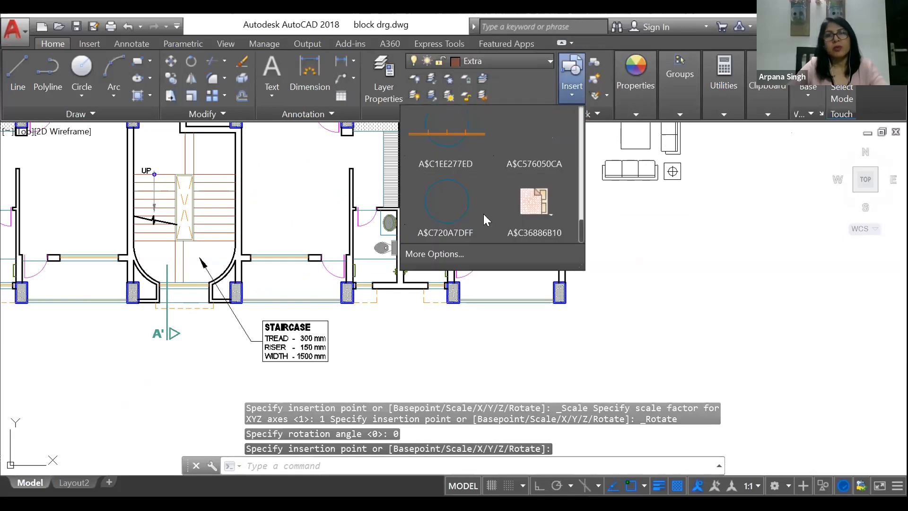
left_click(445, 254)
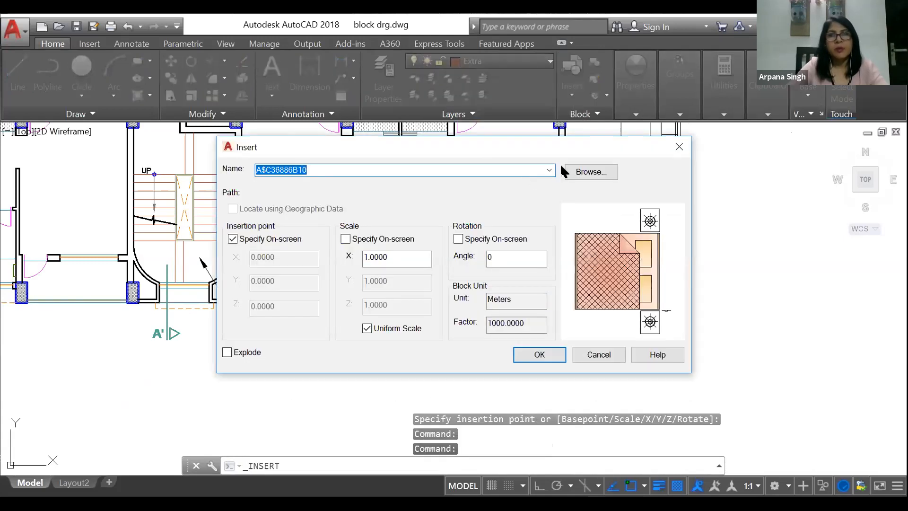
left_click(549, 171)
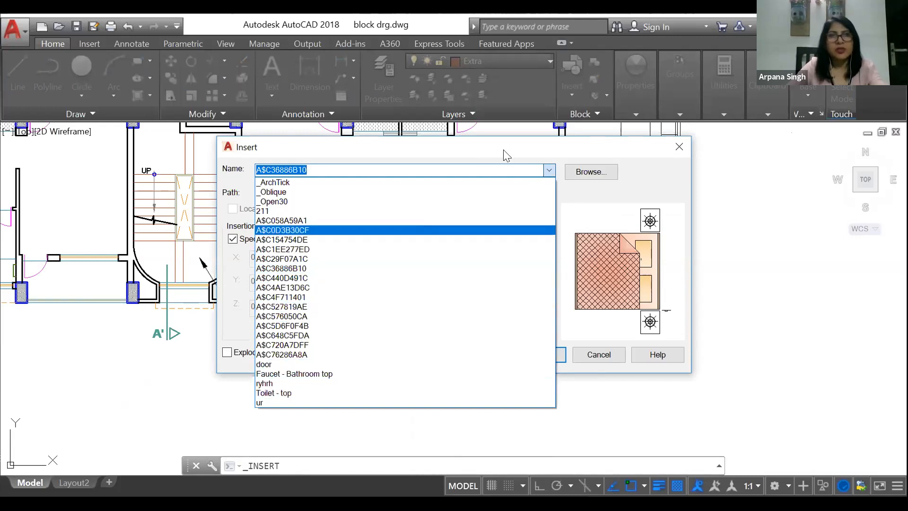
left_click(599, 88)
key("Escape")
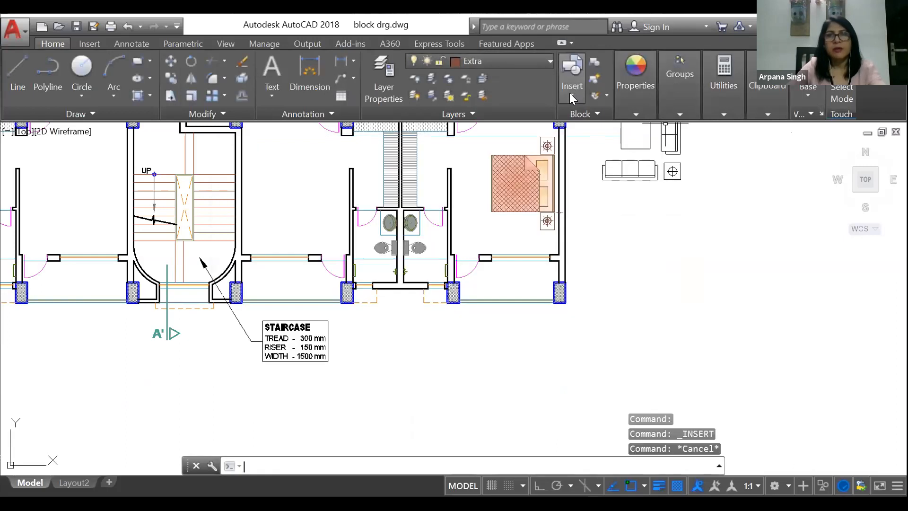
Step: Insert the bed block A$C36886B10 rotated 180° in the lower bedroom right of the staircase, with its headboard against the staircase wall
left_click(570, 93)
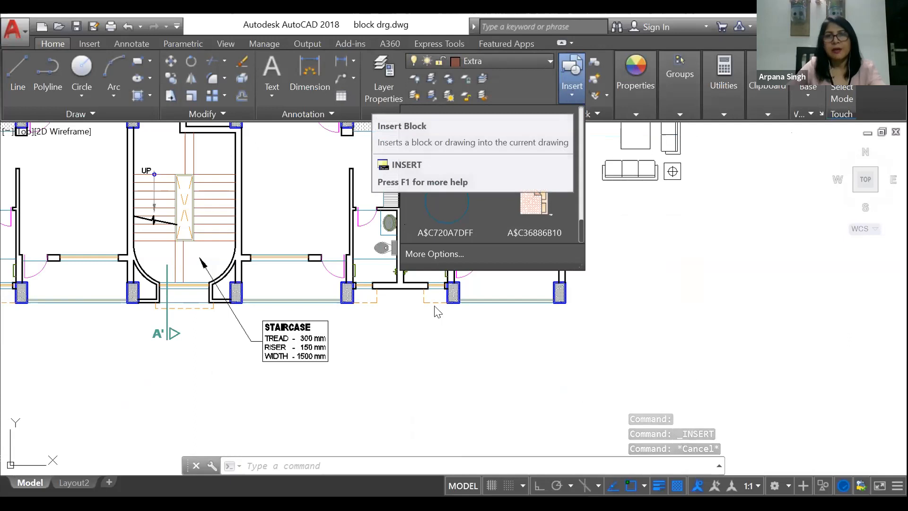
left_click(428, 367)
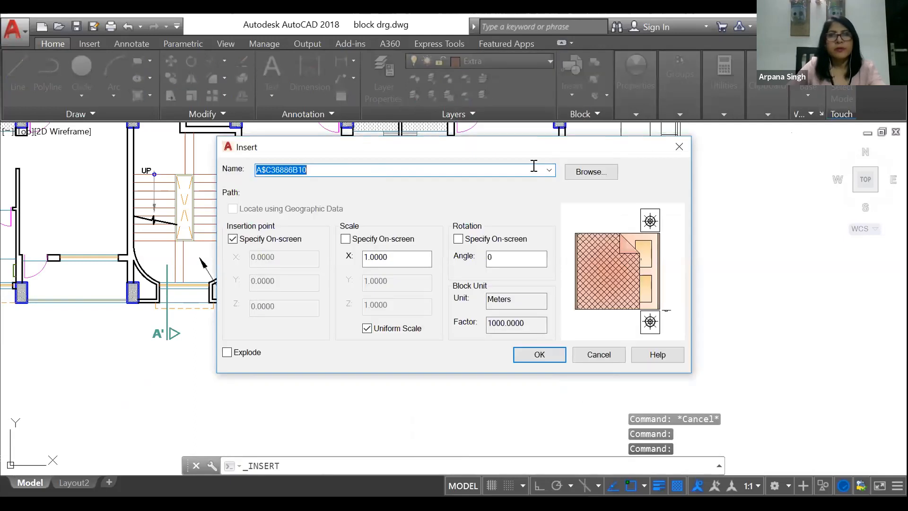
left_click(548, 169)
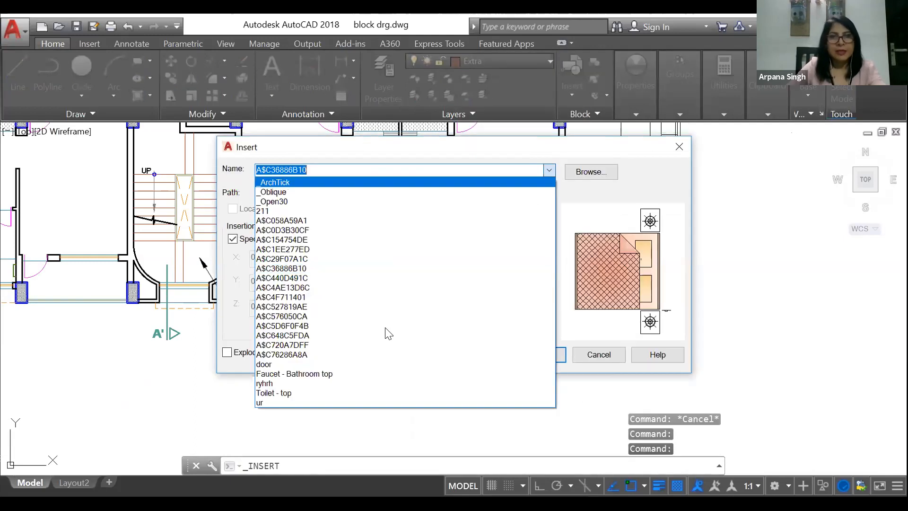
left_click(302, 269)
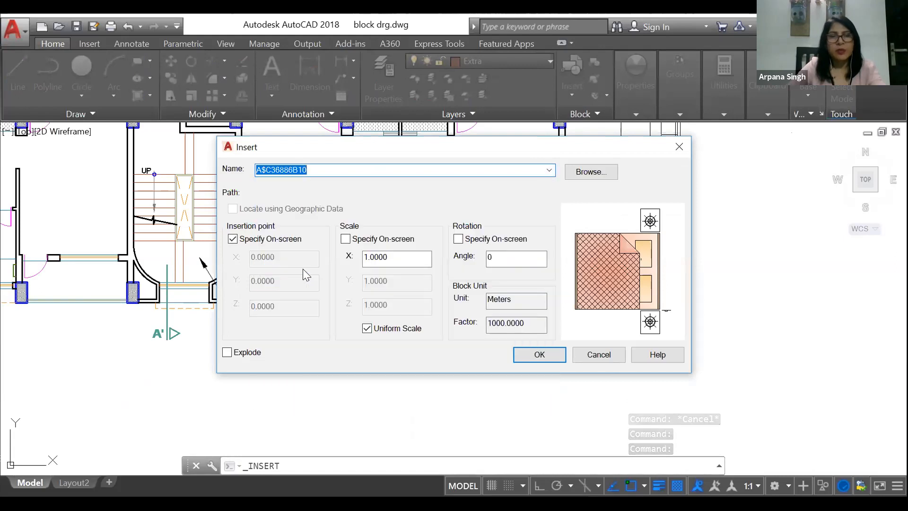
double_click(509, 258)
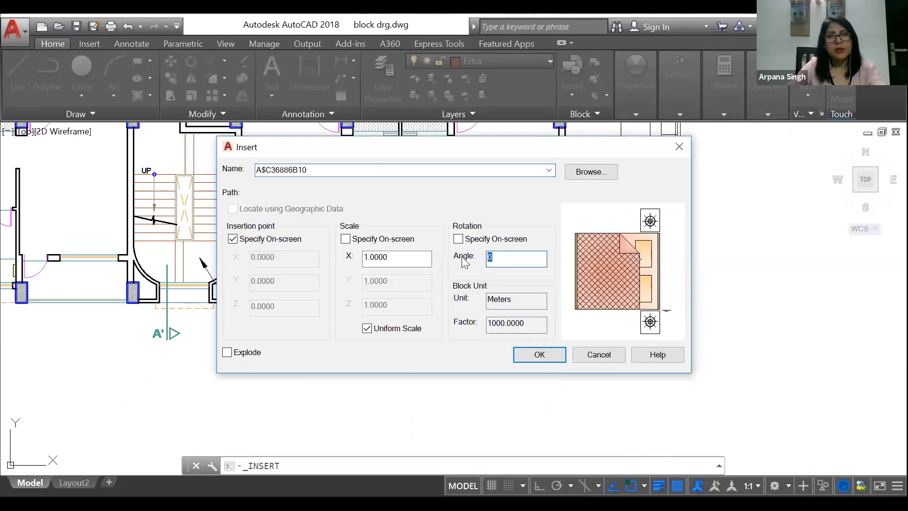
type("18")
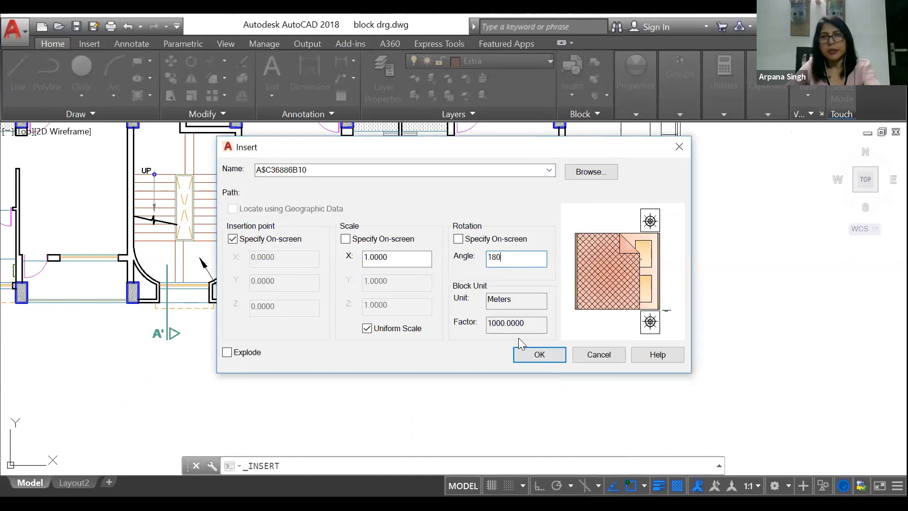
left_click(538, 355)
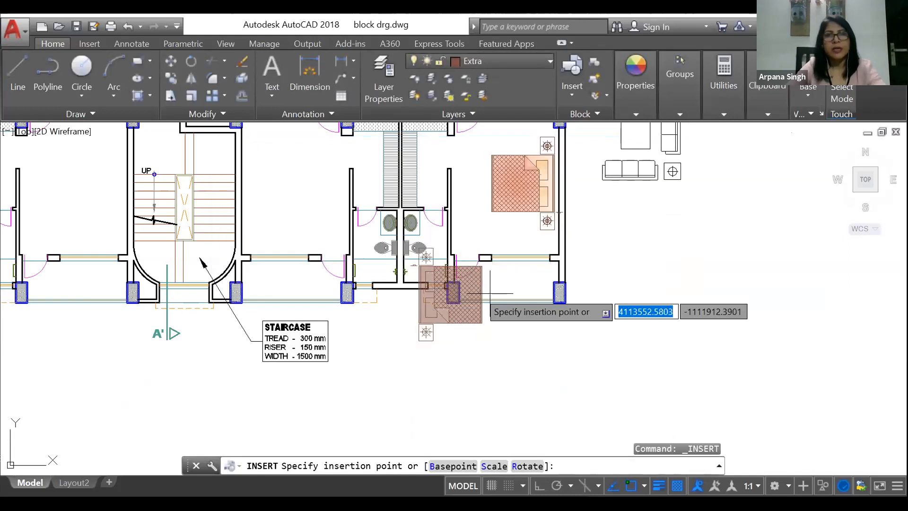
scroll(435, 284, "down", 3)
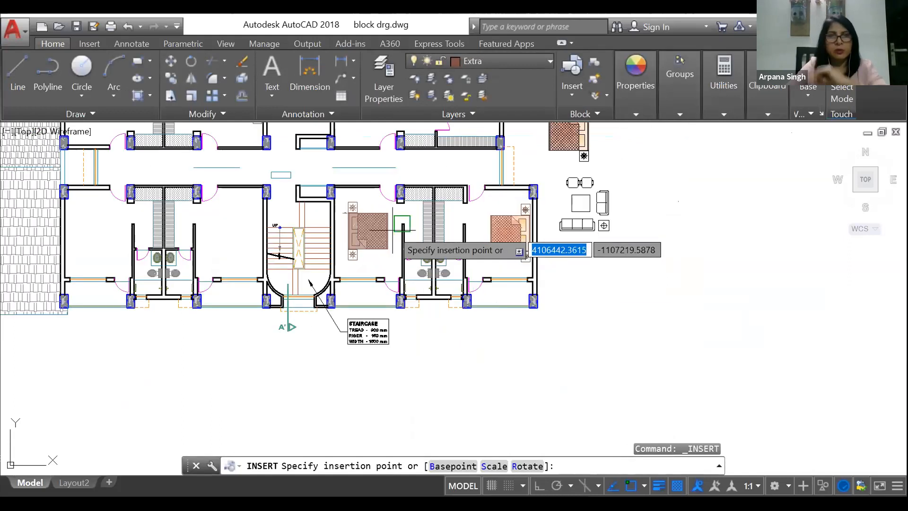
scroll(402, 226, "up", 4)
left_click(355, 231)
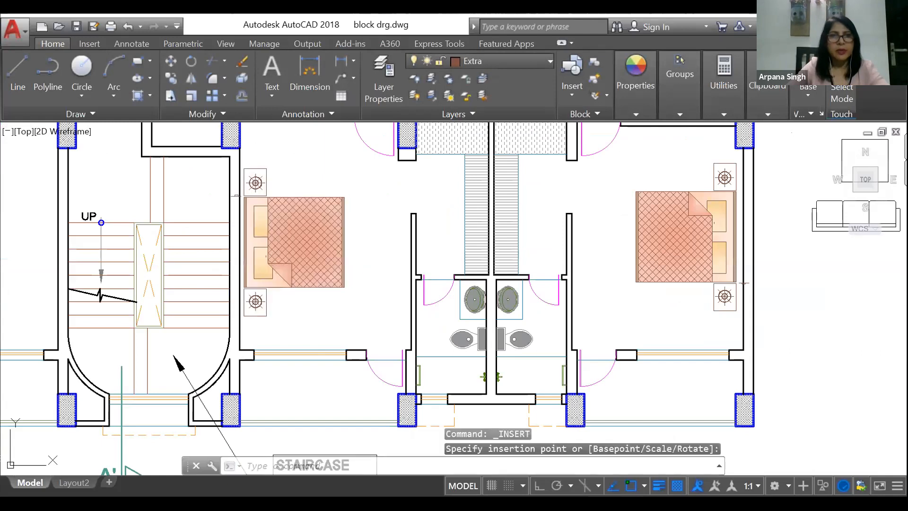
Step: Insert an unrotated bed block in the lower bedroom left of the staircase, with its headboard near the staircase wall
scroll(468, 257, "down", 4)
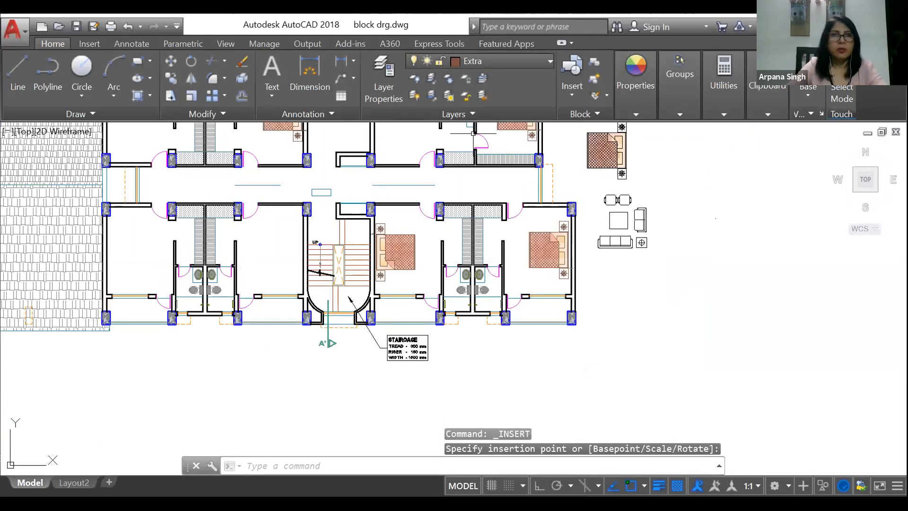
scroll(251, 258, "up", 4)
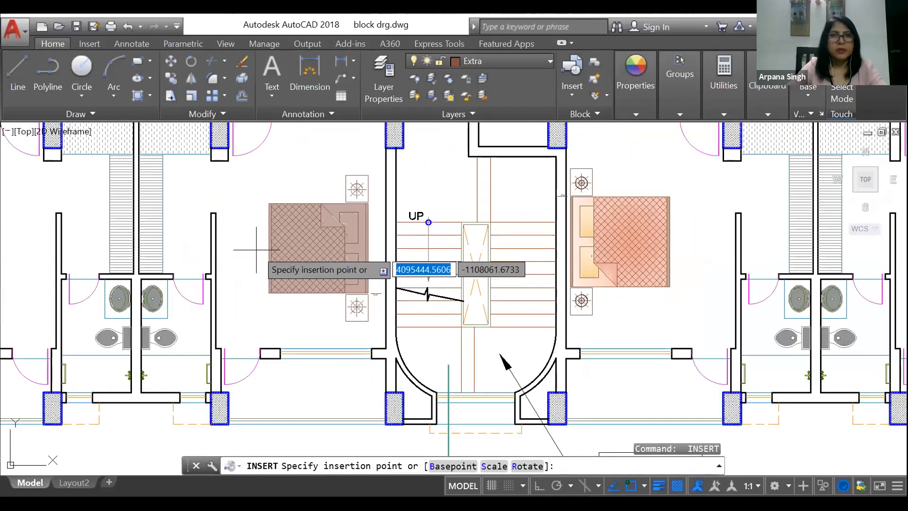
left_click(270, 238)
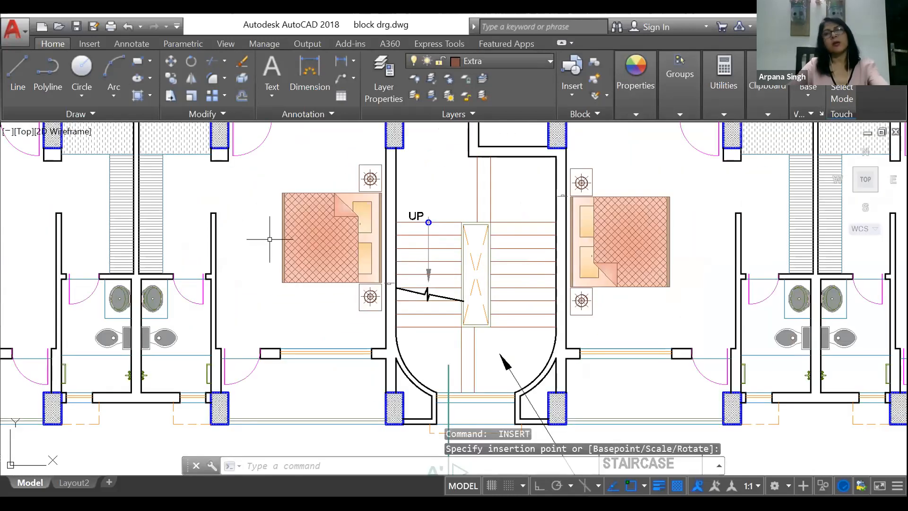
key("Return")
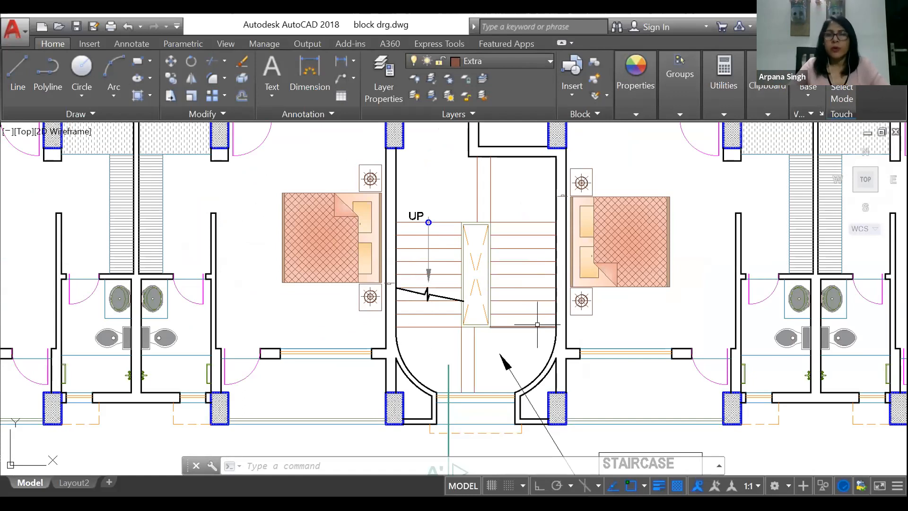
Step: Start a Write Block from objects and set its base point at the middle of the loose bed's headboard edge outside the plan
scroll(392, 327, "down", 5)
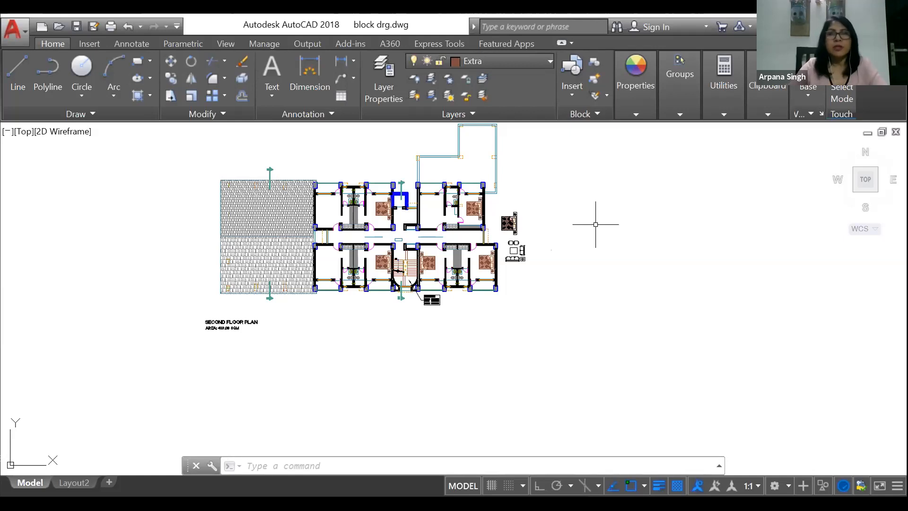
scroll(596, 224, "up", 7)
scroll(401, 247, "down", 3)
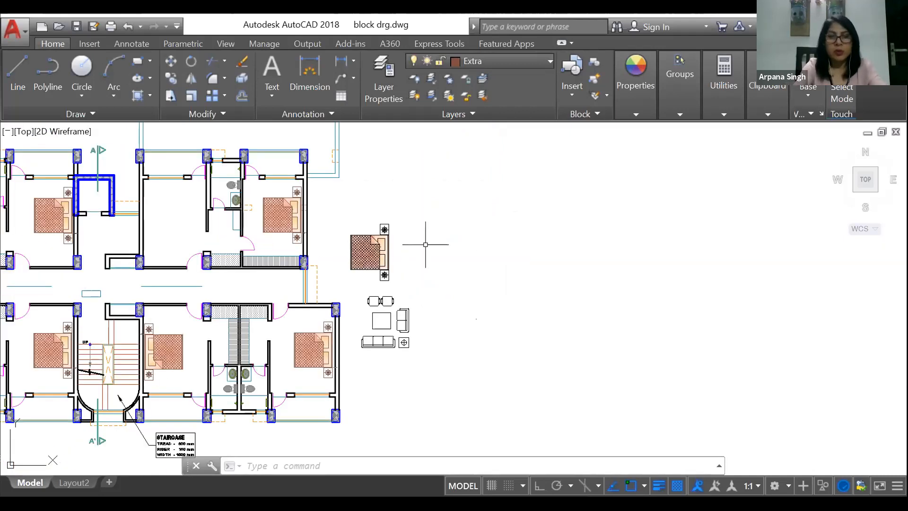
type("WBLOCK")
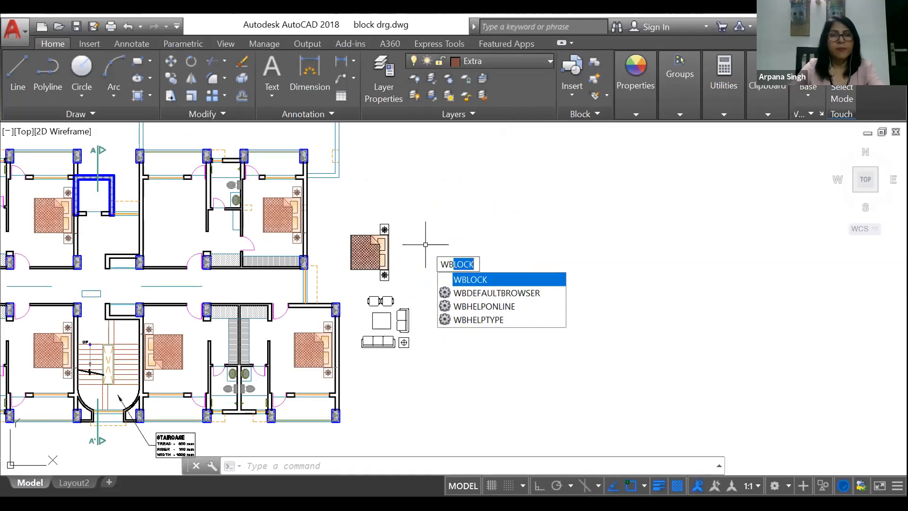
key("Return")
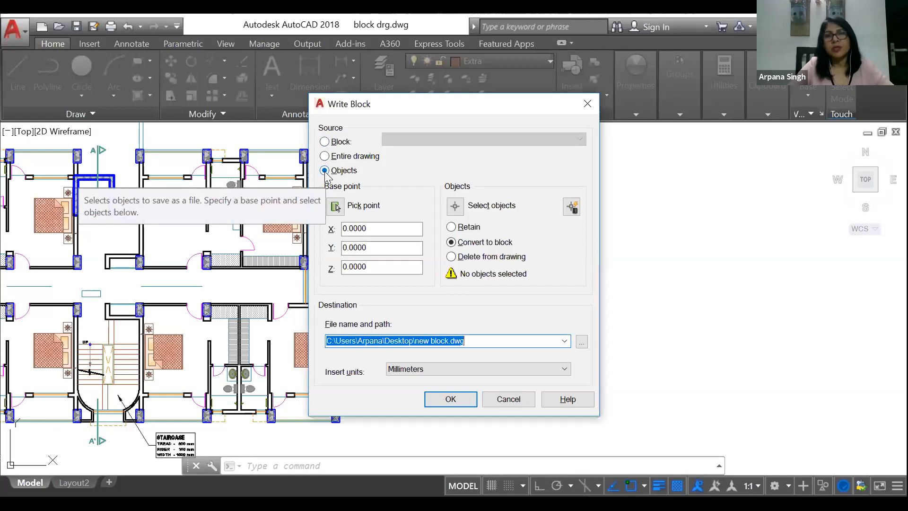
left_click(335, 207)
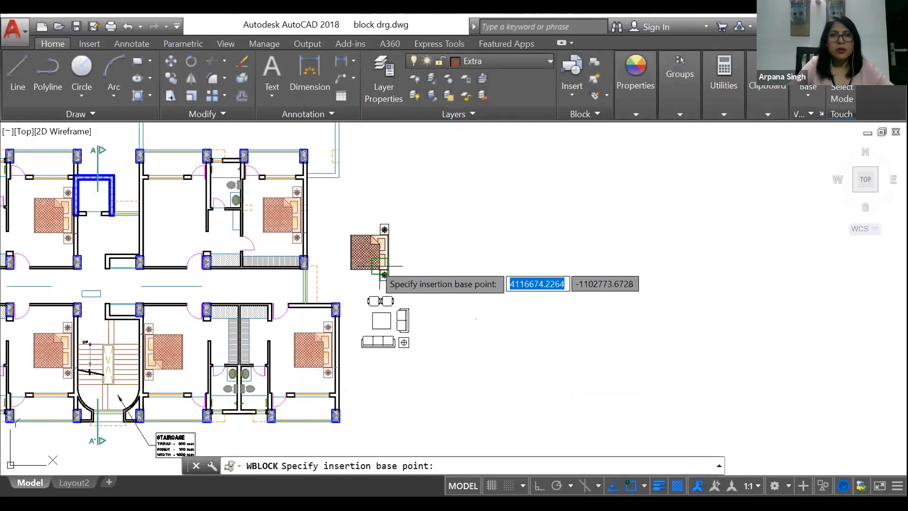
scroll(379, 266, "up", 5)
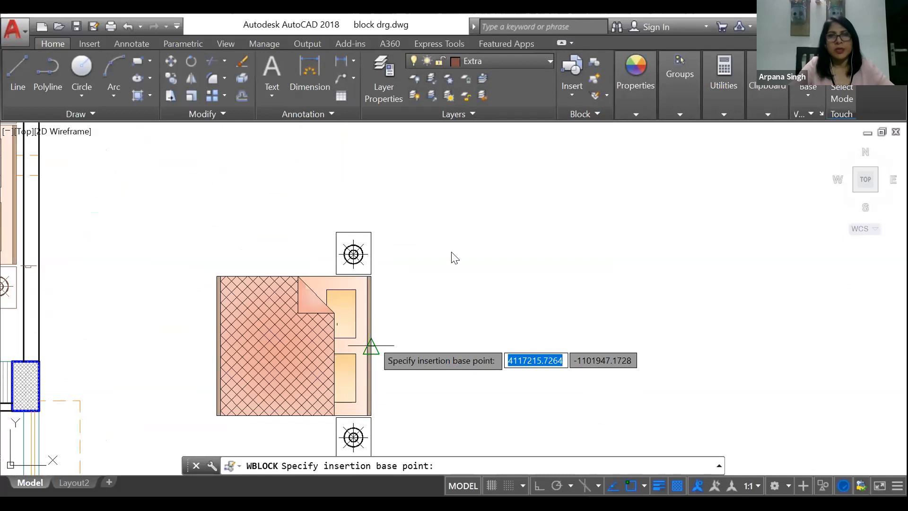
left_click(371, 345)
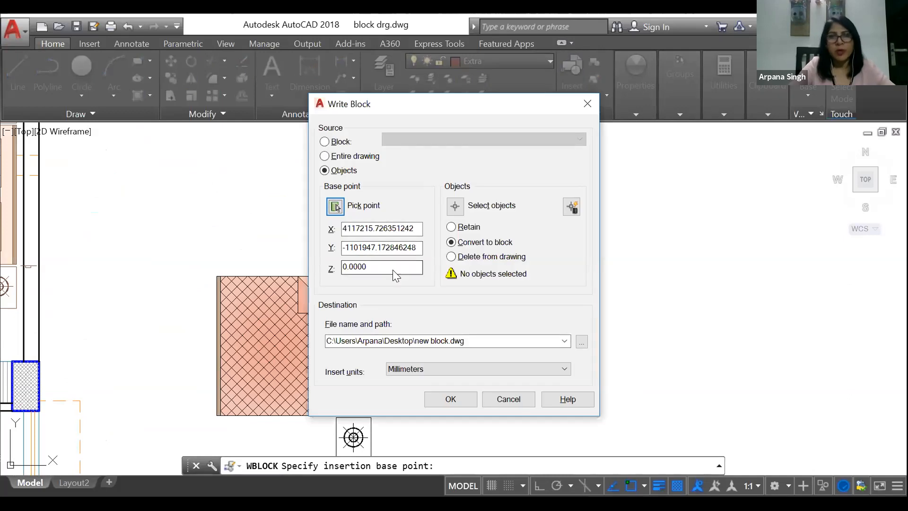
Step: Select the complete loose bed with both bedside tables as the objects for the written block
left_click(454, 208)
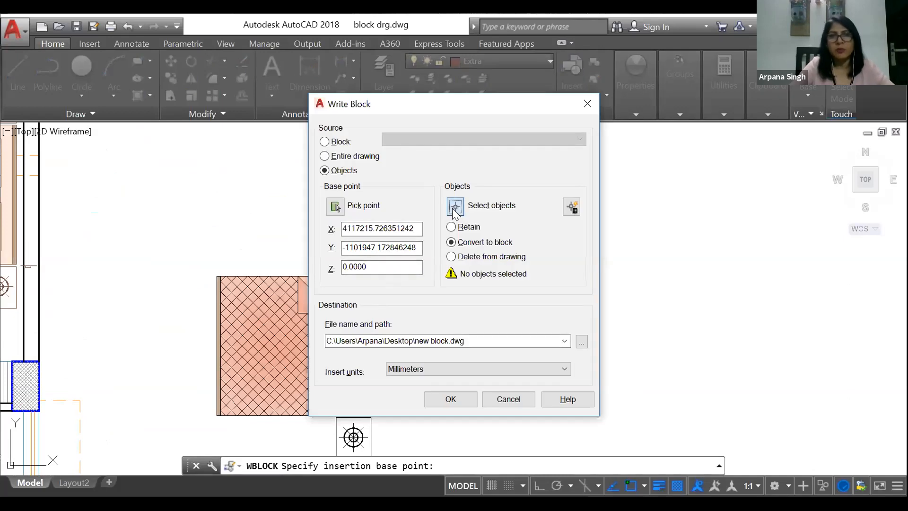
scroll(218, 209, "down", 2)
left_click(188, 207)
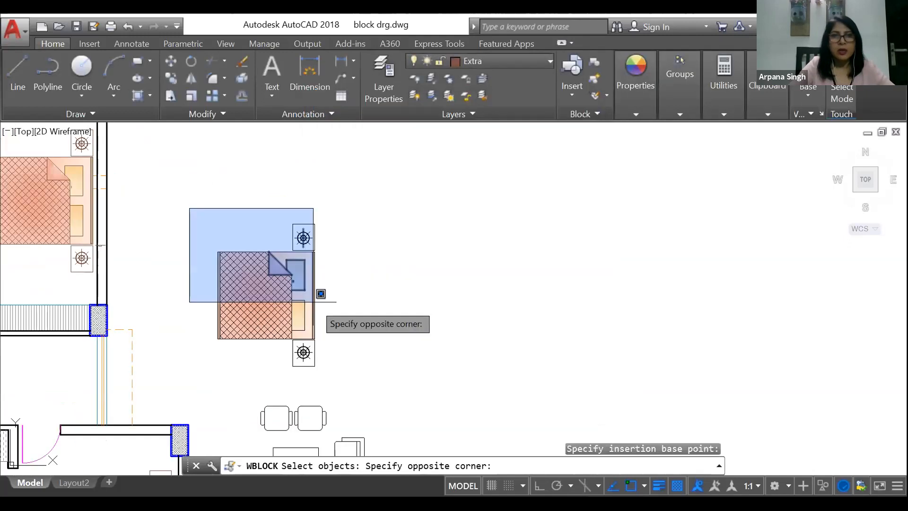
left_click(339, 375)
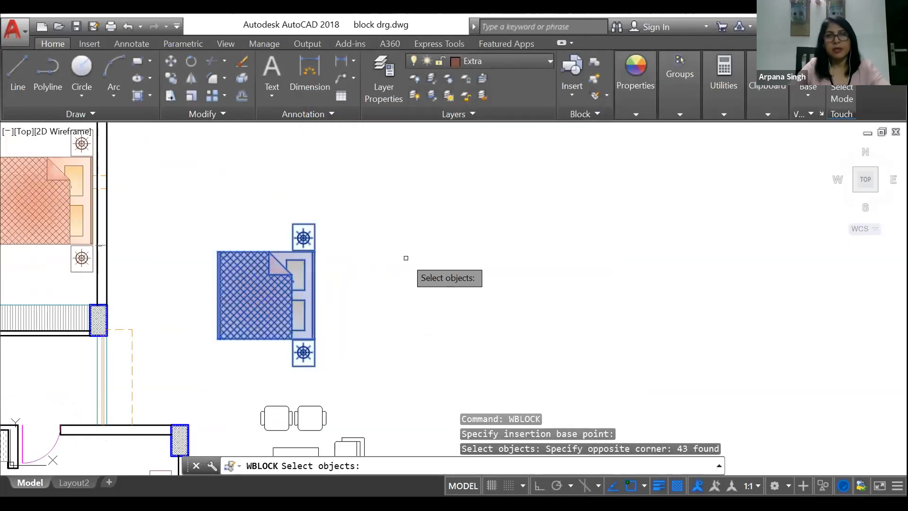
key("Return")
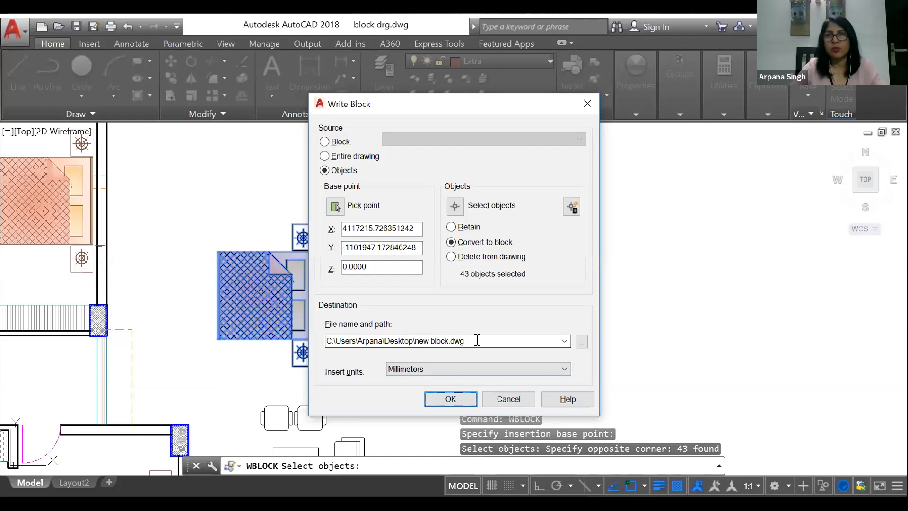
Step: Set the destination file to DOUBLE BED on the Desktop and write the block in millimetres
left_click(582, 341)
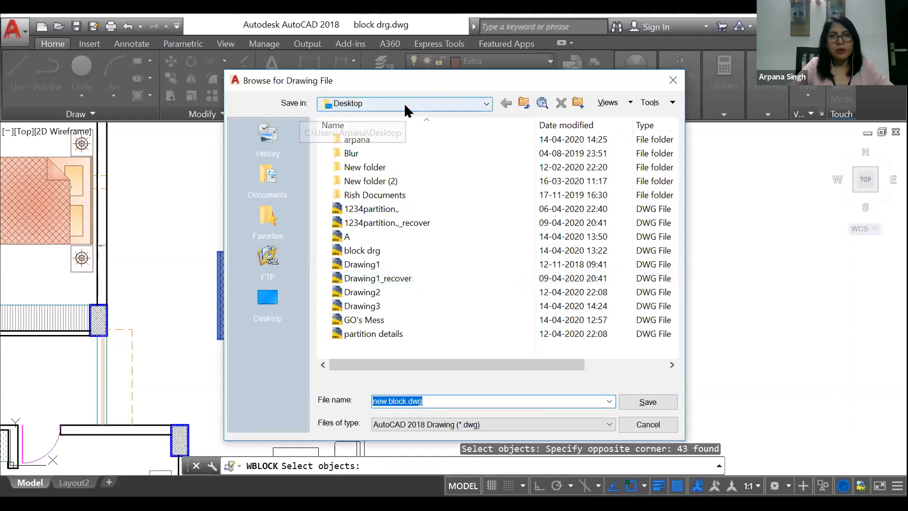
left_click_drag(432, 401, 400, 401)
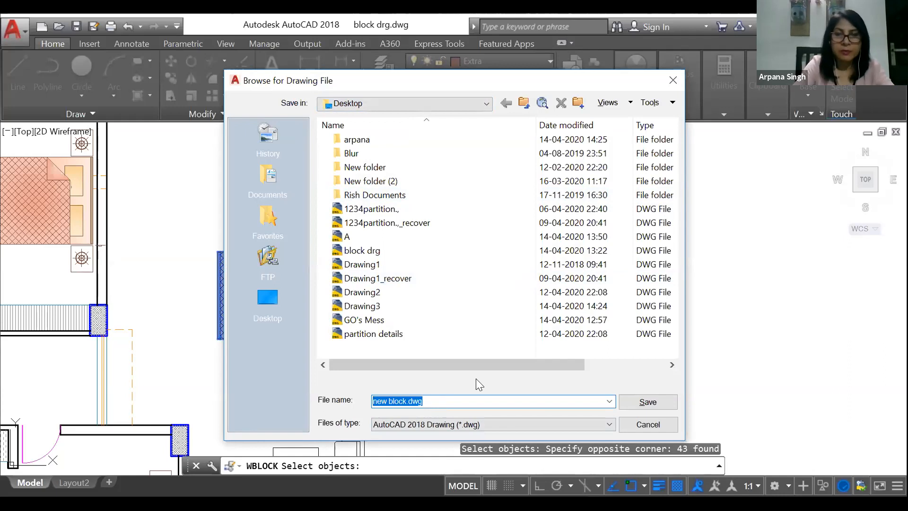
type("DOUBLE BED")
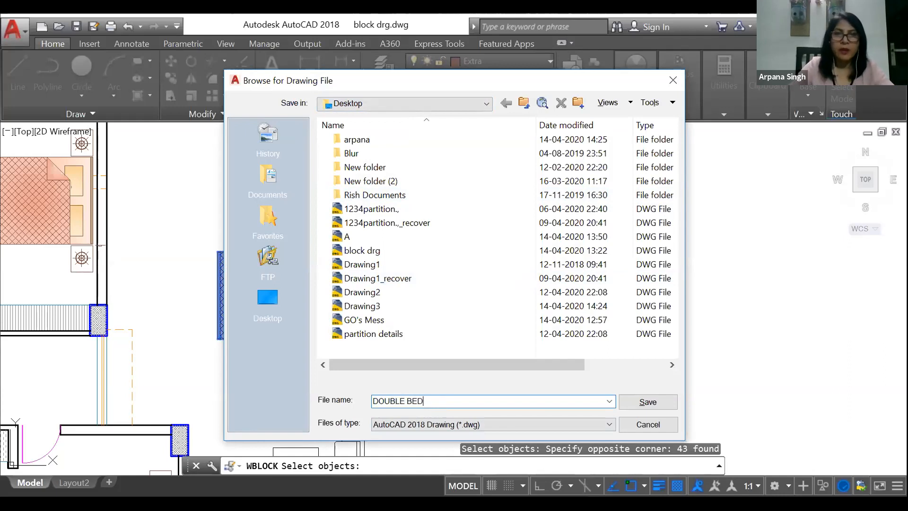
left_click(648, 401)
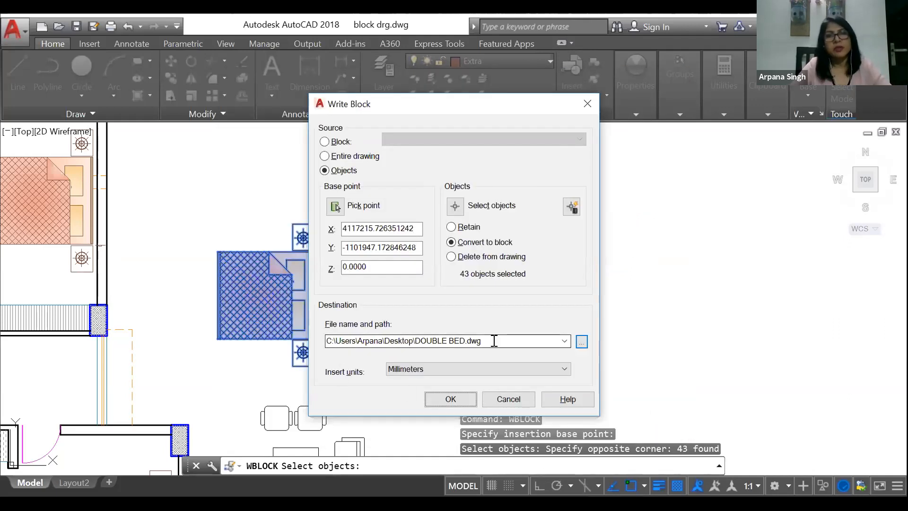
left_click(456, 398)
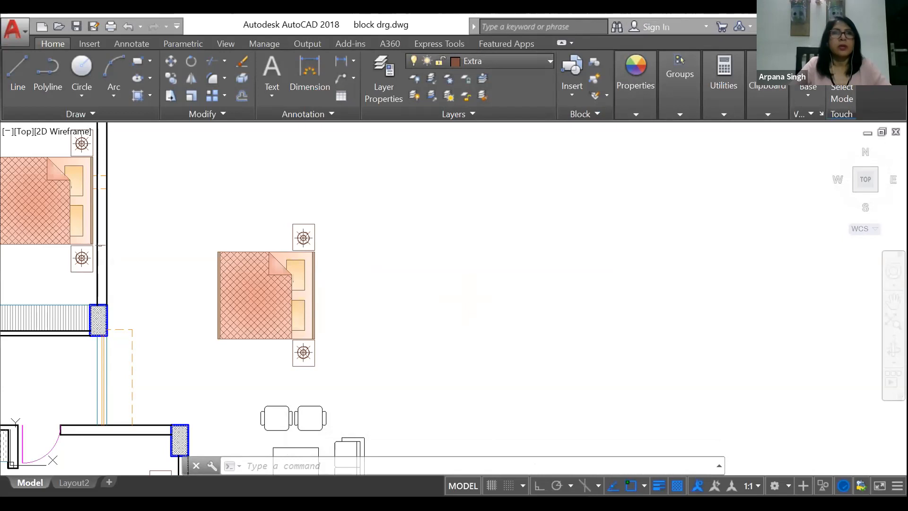
Step: Check the DOUBLE BED drawing among the Desktop files and its preview, without opening it
left_click(23, 29)
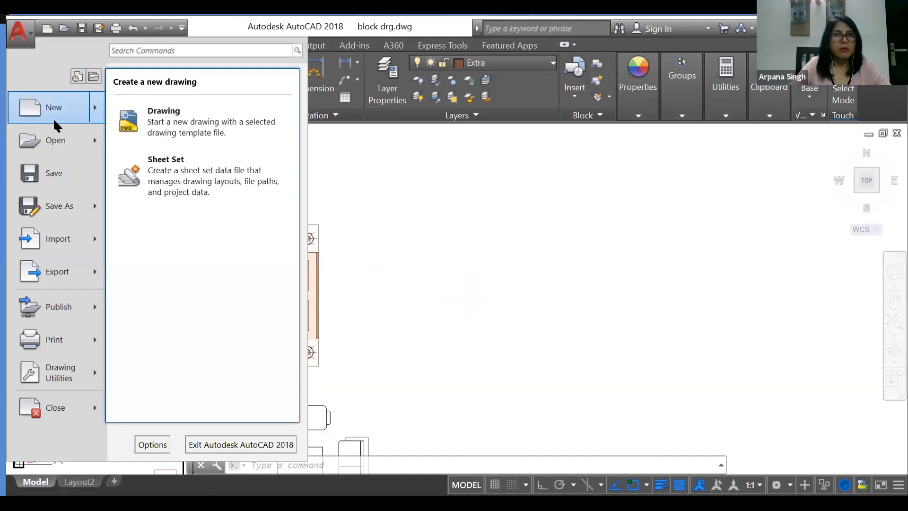
left_click(51, 141)
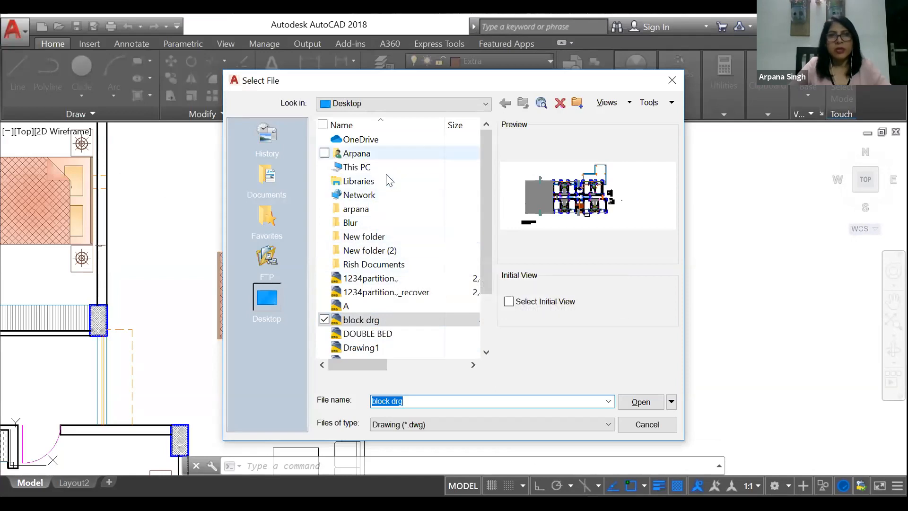
scroll(379, 236, "down", 2)
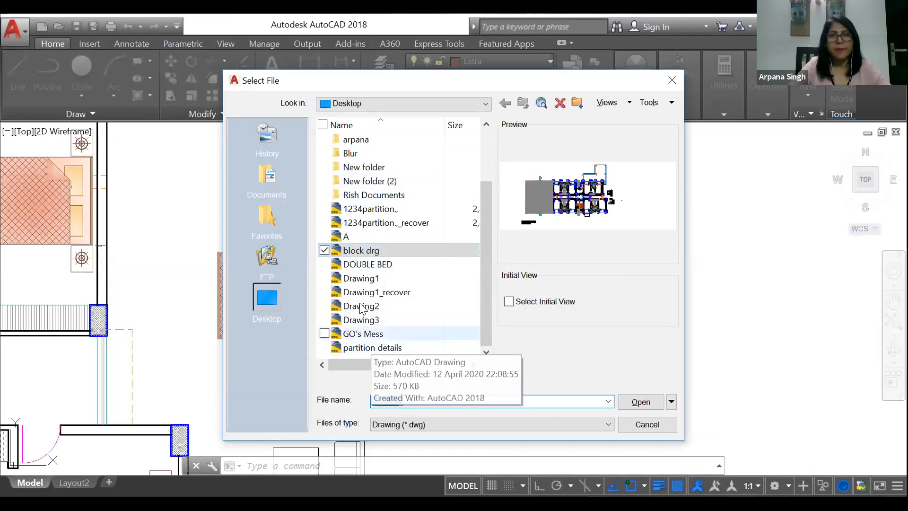
left_click(370, 267)
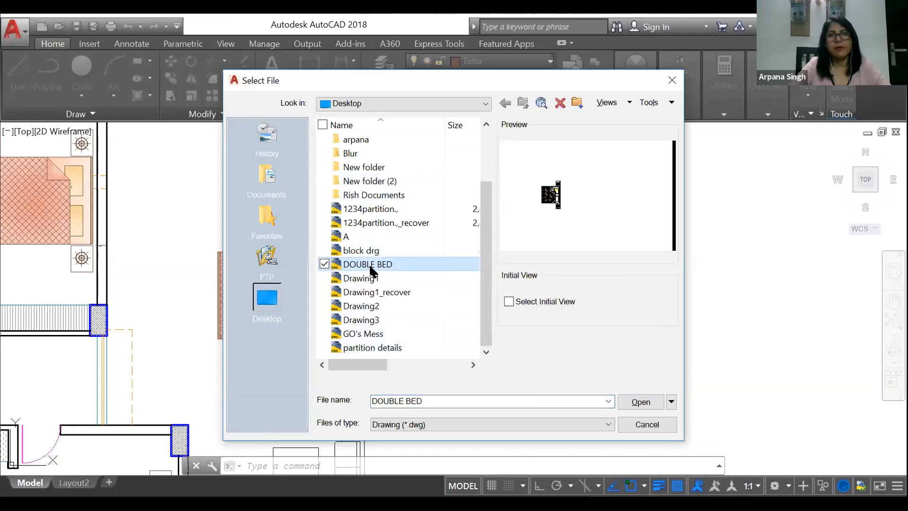
left_click(655, 425)
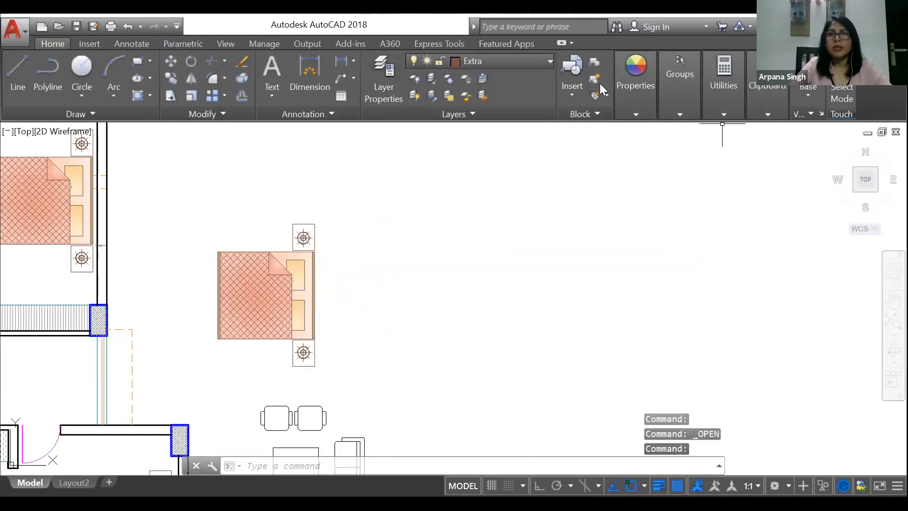
Step: Browse the gallery of insertable blocks in the current drawing down to the bed block
left_click(576, 84)
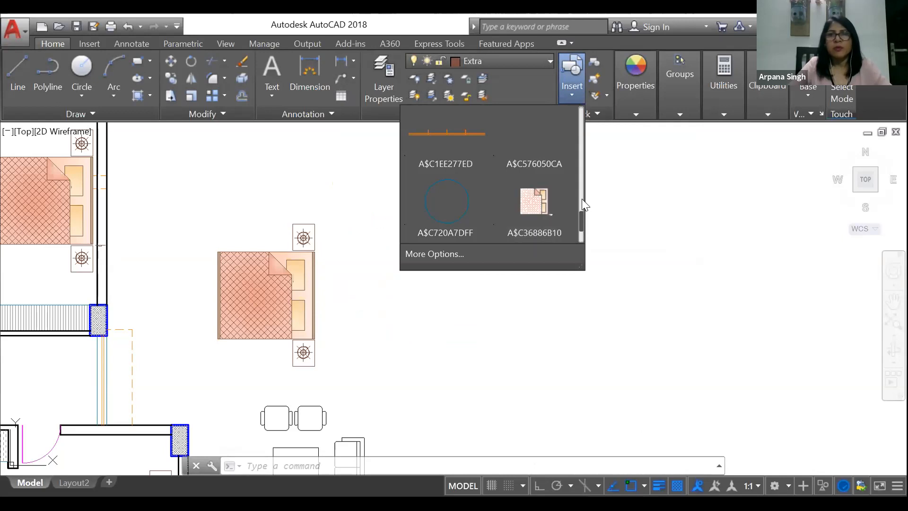
mouse_move(583, 222)
left_mouse_down()
mouse_move(578, 184)
mouse_move(581, 225)
left_mouse_up()
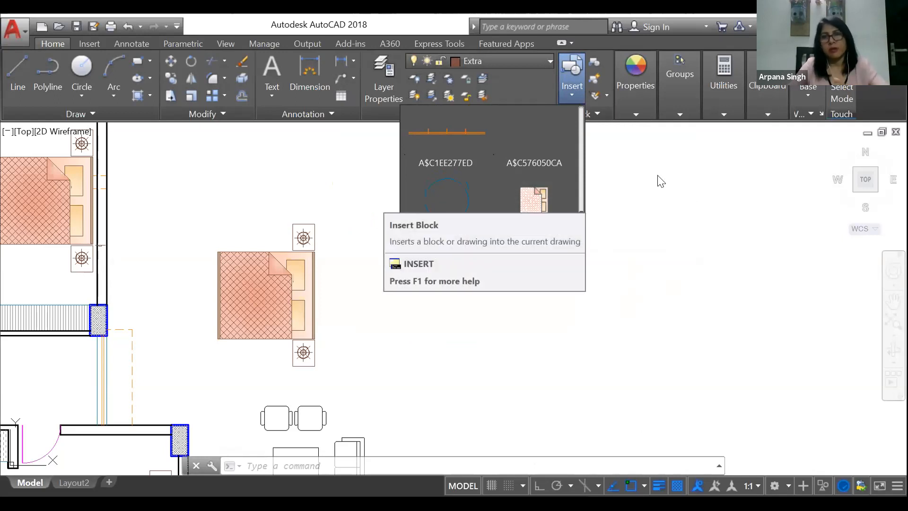
left_click(676, 238)
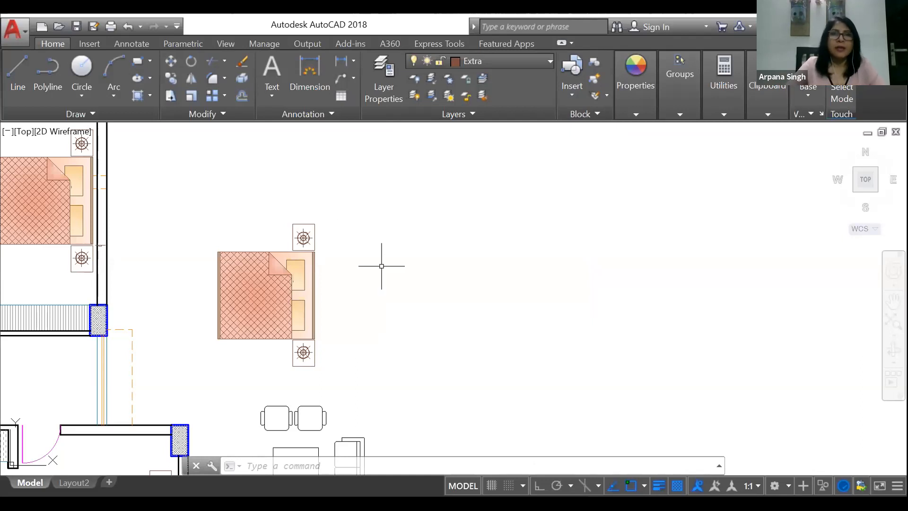
scroll(381, 263, "down", 6)
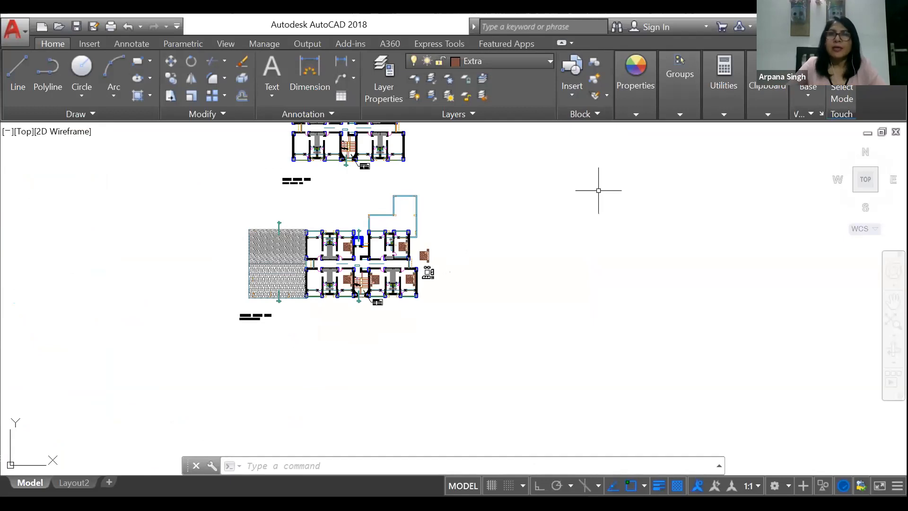
left_click(210, 190)
left_click(203, 197)
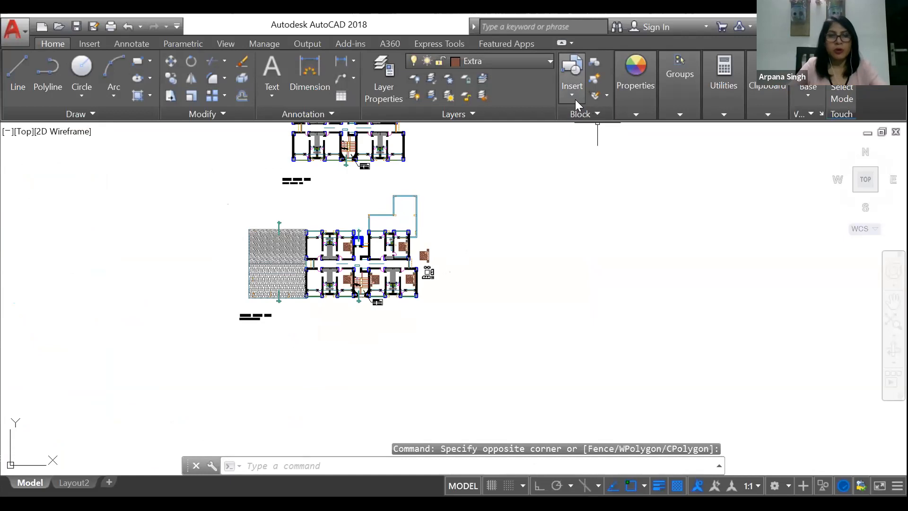
type("WB")
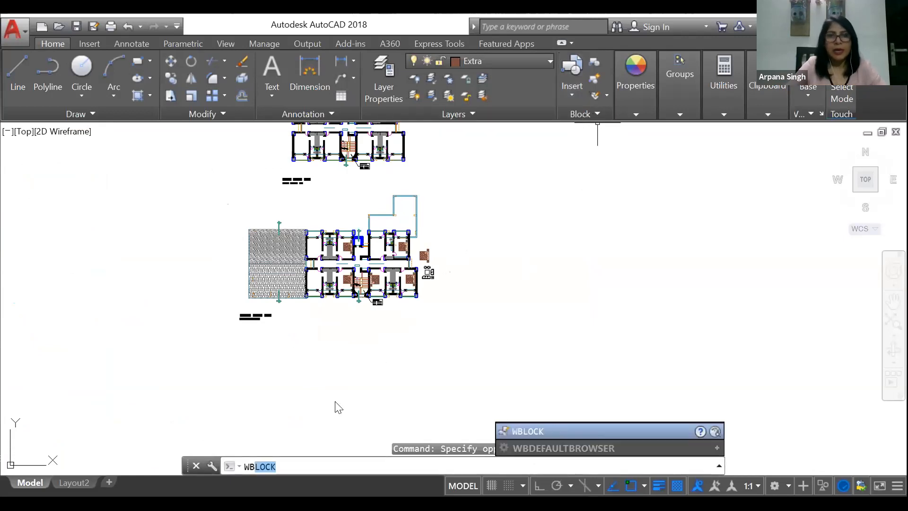
key("Escape")
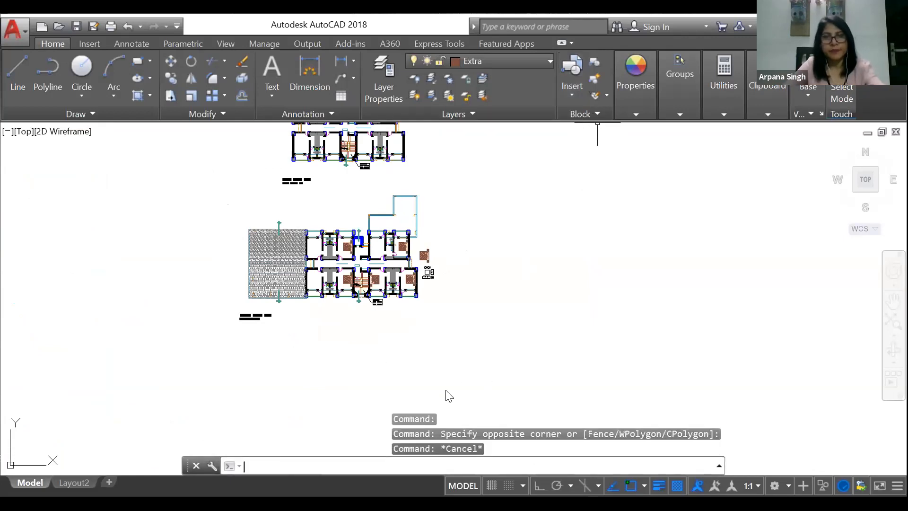
key("Escape")
Step: Start another Write Block from objects and set its base point in the second floor plan's upper-right bedroom, near the outer wall
type("WBLOCK")
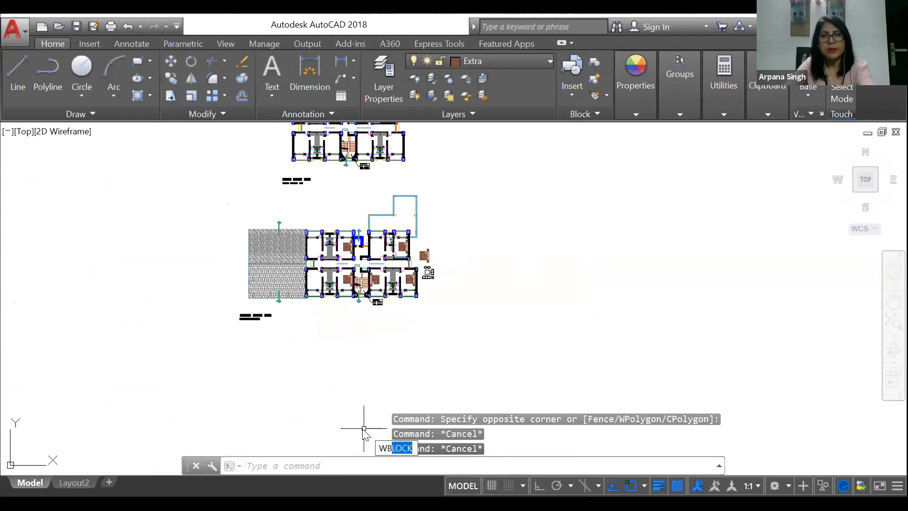
key("Return")
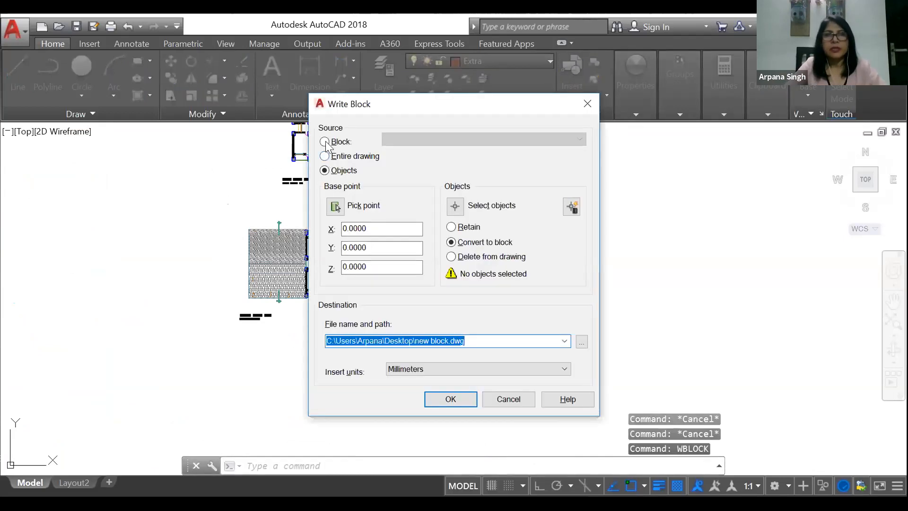
left_click(339, 209)
left_click(407, 241)
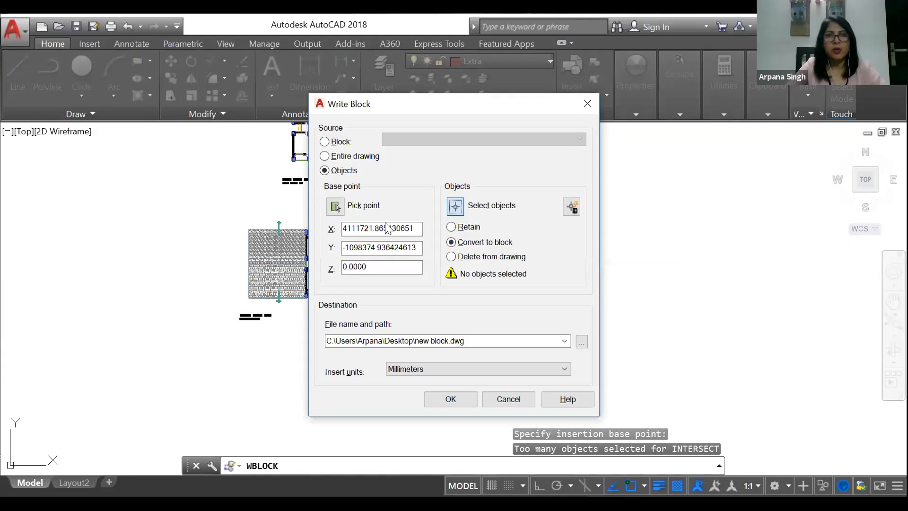
Step: Select the second floor plan without its title or the loose furniture, and write it to new block.dwg on the Desktop in millimetres
left_click(455, 206)
left_click(209, 191)
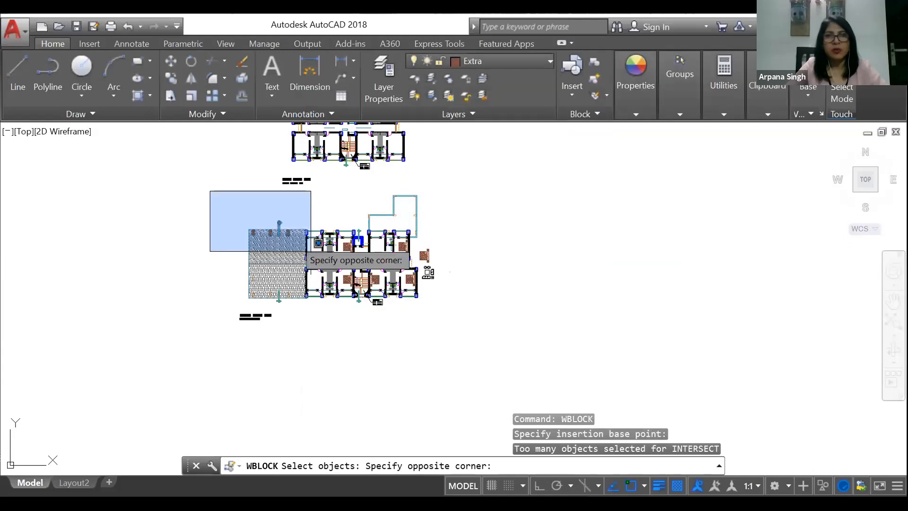
left_click(417, 313)
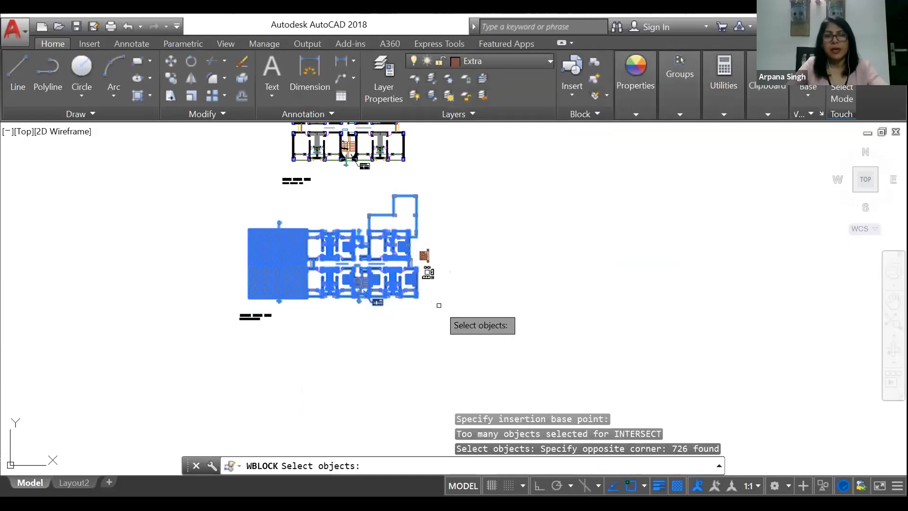
key("Return")
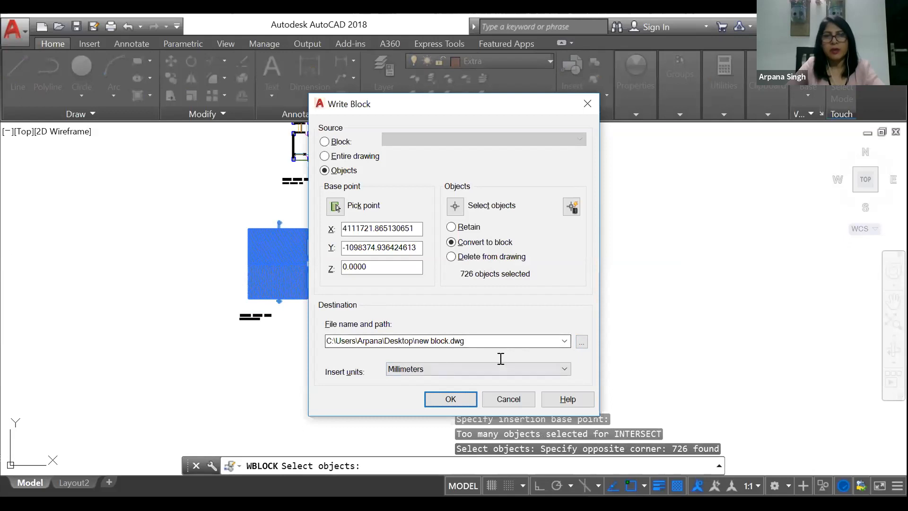
left_click(450, 400)
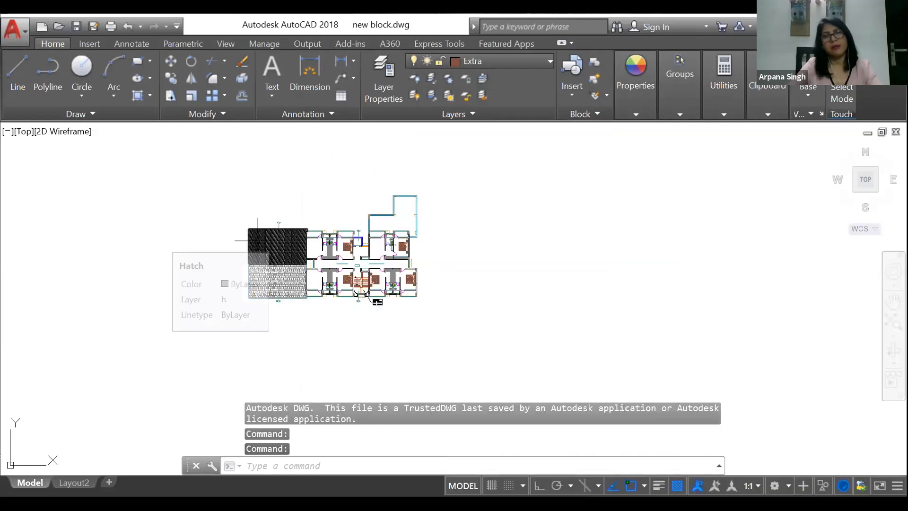
Step: Examine the exported floor plan in new block.dwg for the insertable blocks and layers it carries over
scroll(386, 196, "down", 2)
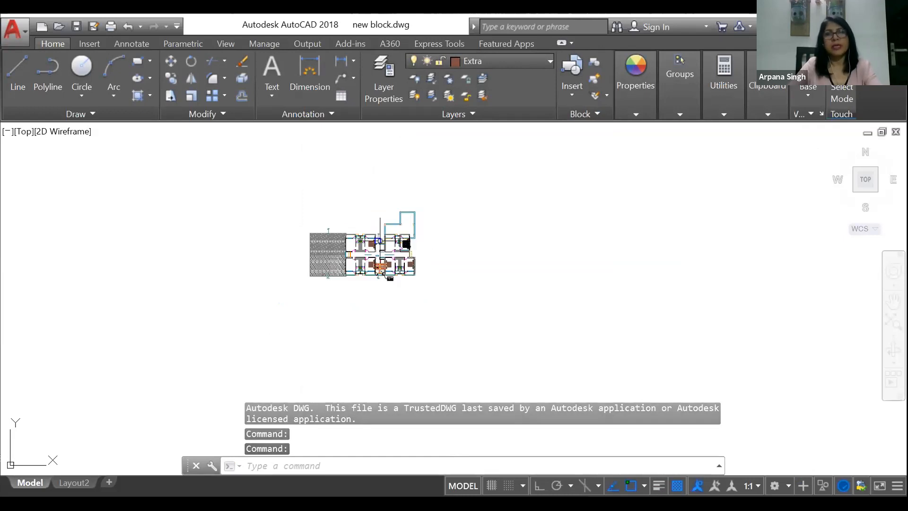
scroll(385, 242, "up", 4)
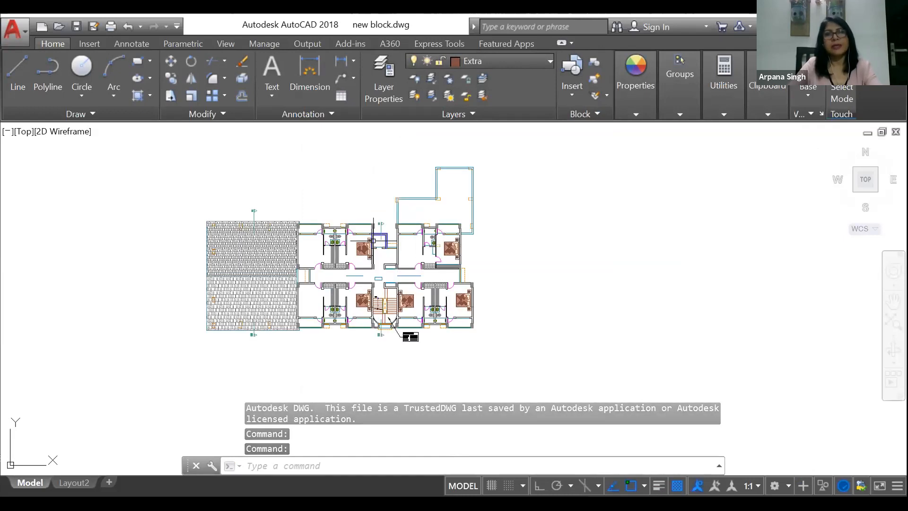
left_click(571, 94)
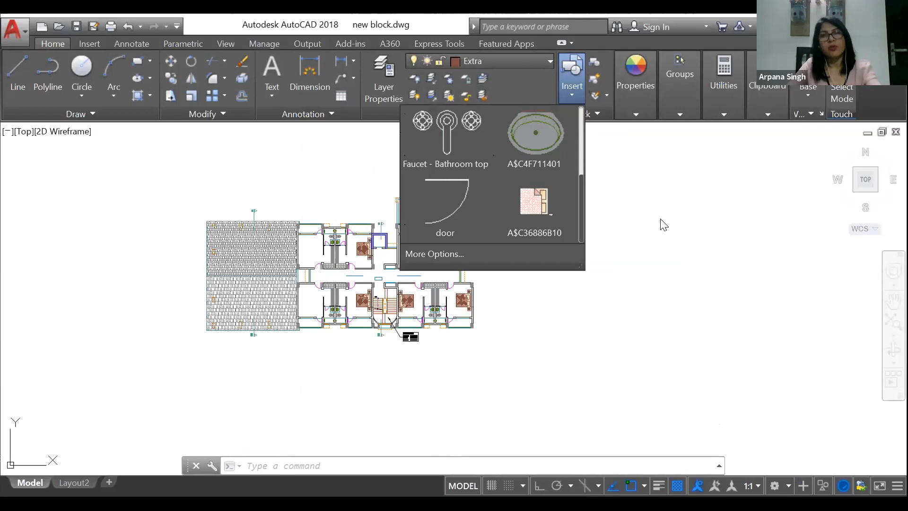
left_click(593, 300)
key("Escape")
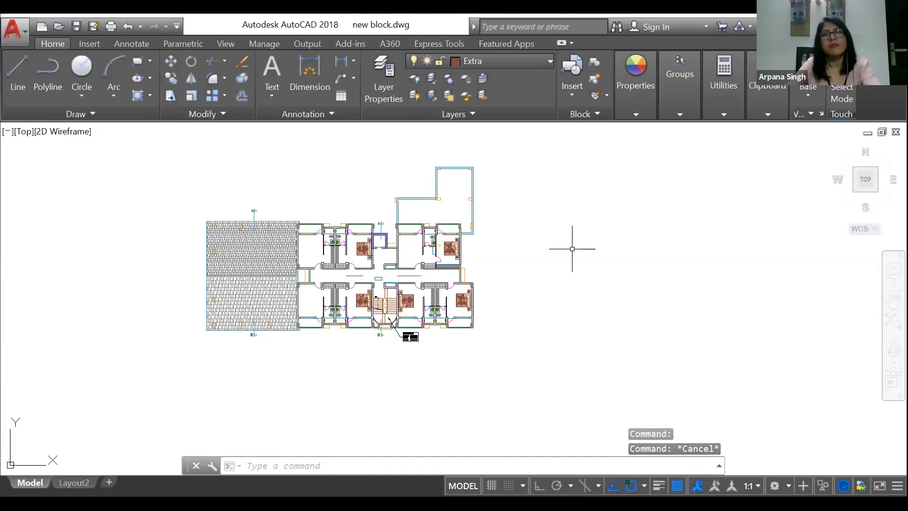
left_click(567, 92)
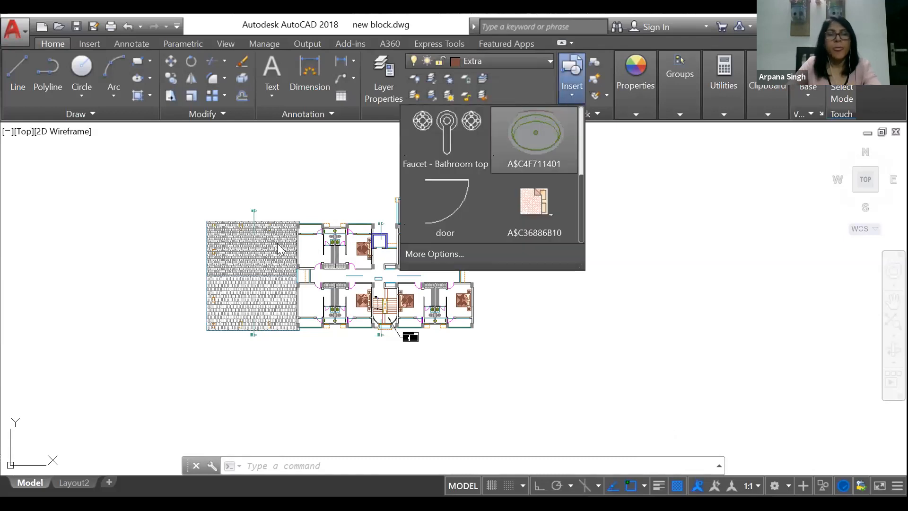
left_click(320, 167)
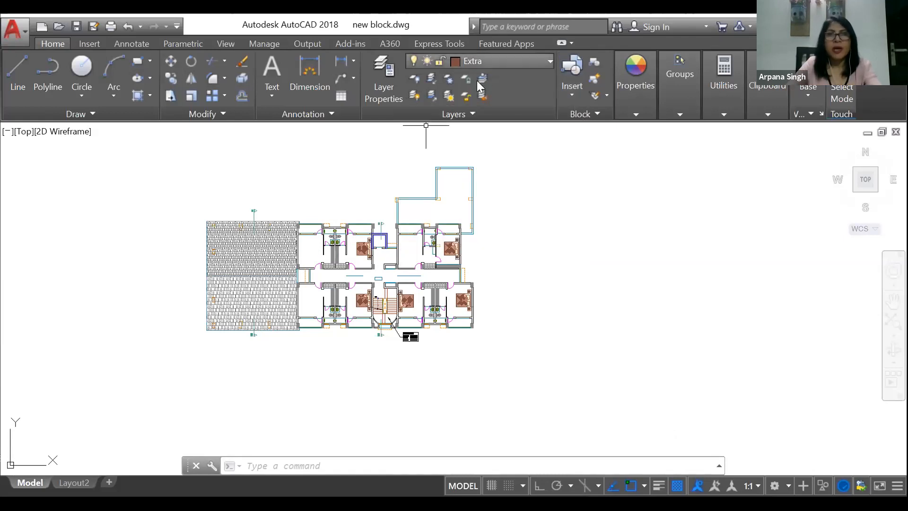
left_click(478, 61)
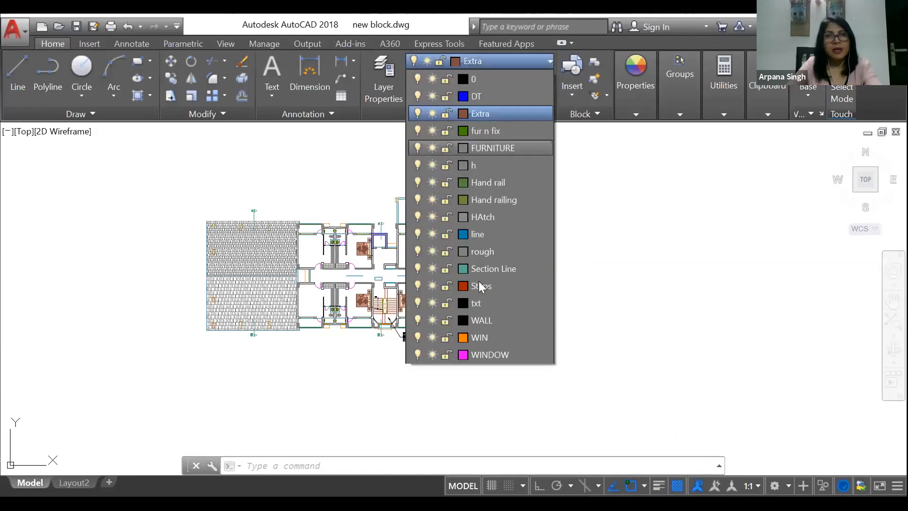
left_click(567, 273)
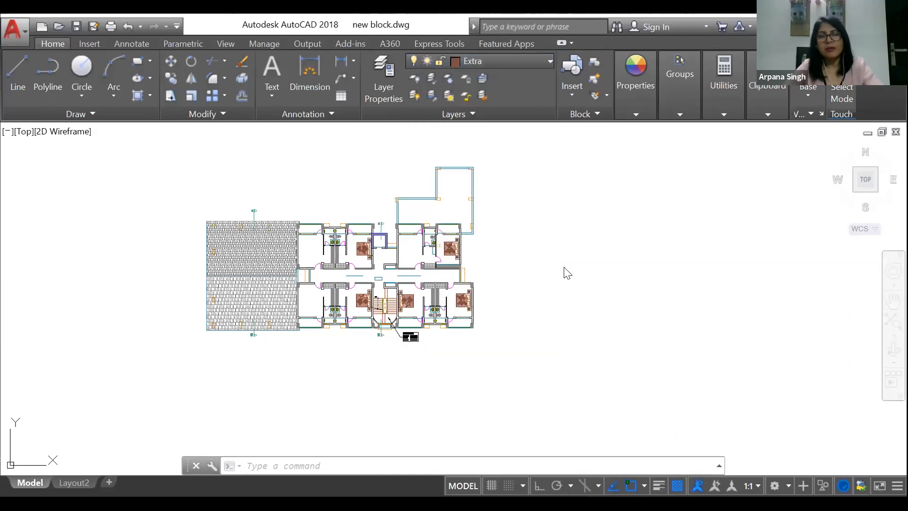